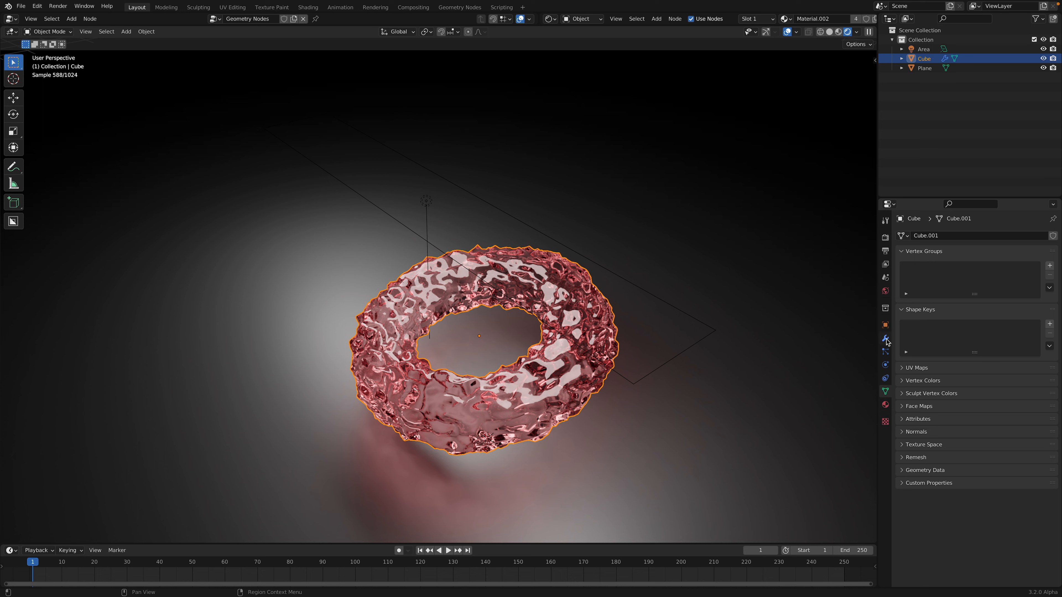
Show the glass ring's caustics options in its object shading settings, and set the area light's power to 8000 W.
{"action": "left_click", "coordinate": [886, 325]}
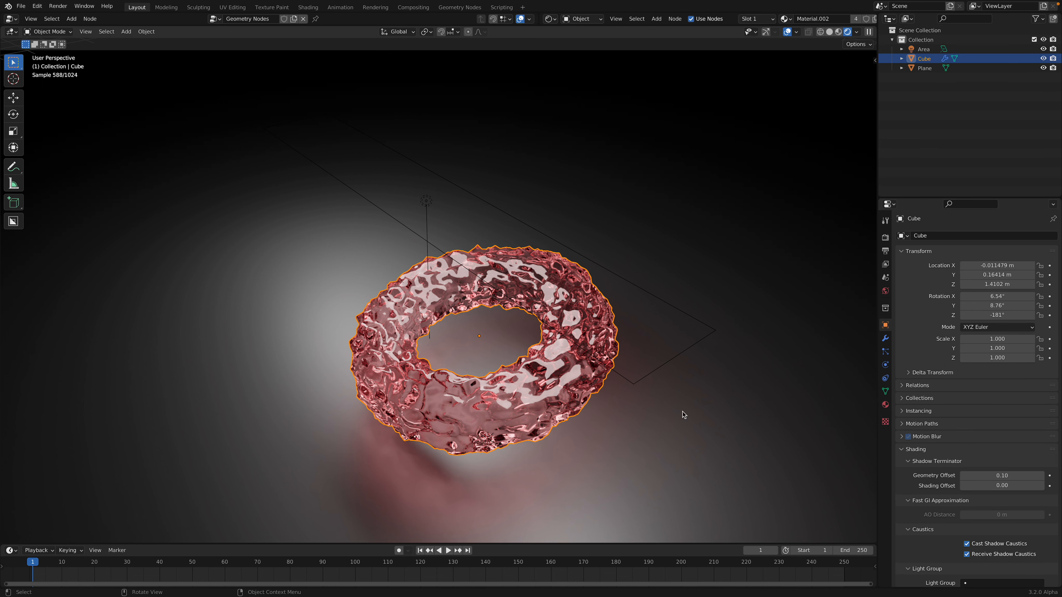
{"action": "scroll", "coordinate": [992, 478], "scroll_direction": "down", "scroll_amount": 5}
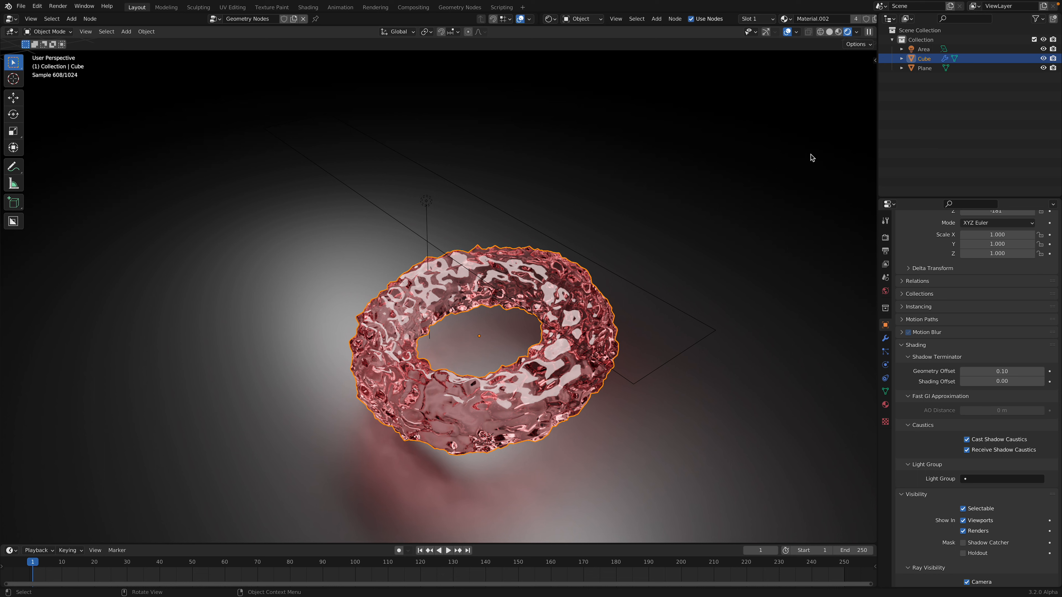
{"action": "left_click", "coordinate": [468, 195]}
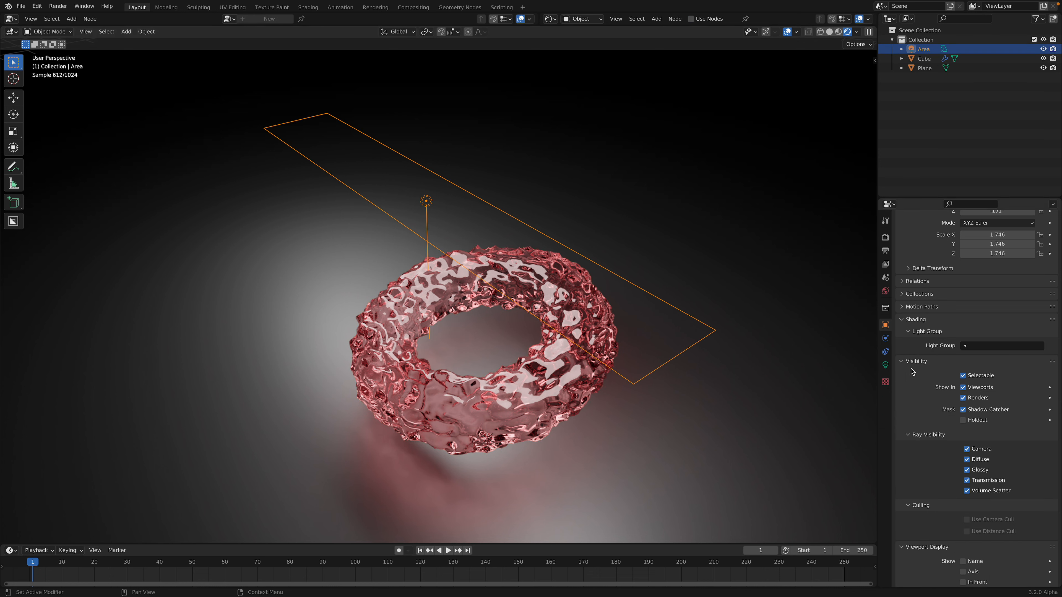
{"action": "left_click", "coordinate": [885, 365]}
{"action": "left_click", "coordinate": [983, 301]}
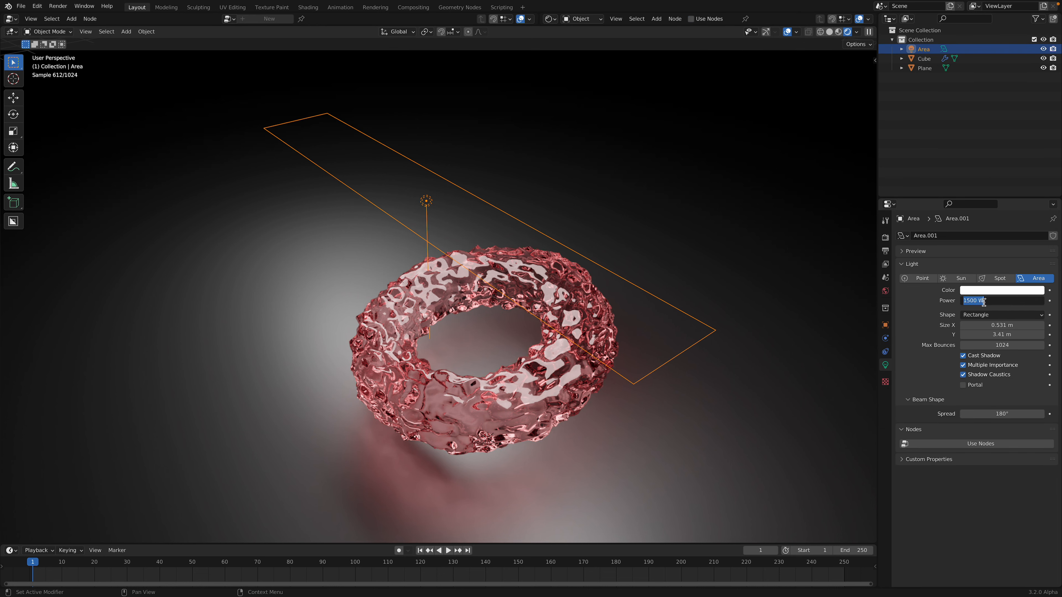
{"action": "type", "text": "8000"}
{"action": "key", "text": "Return"}
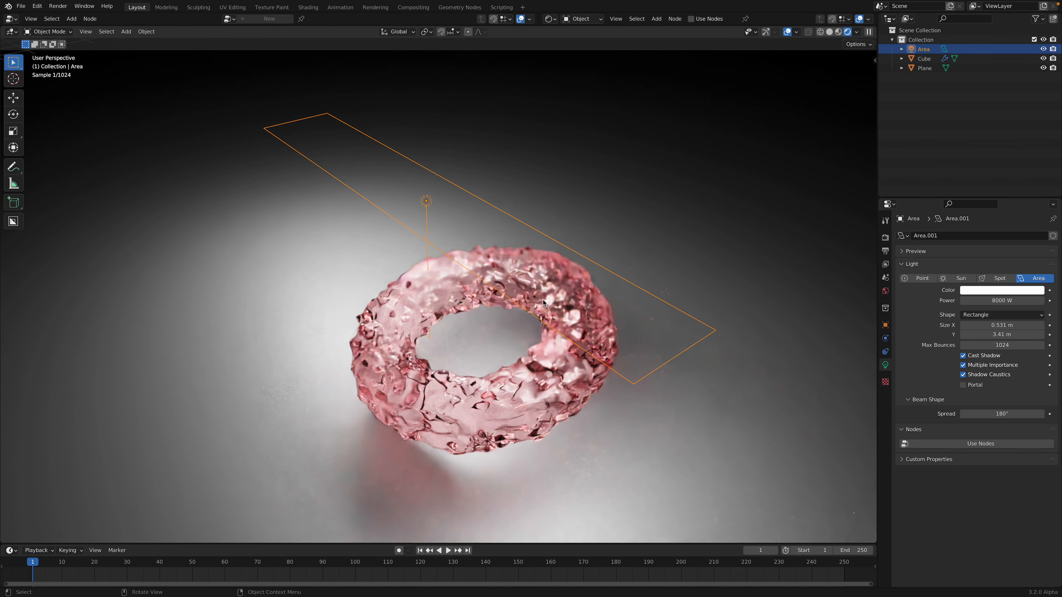
Lower the scene's Color Management exposure to about -4.062 in the render settings.
{"action": "left_click", "coordinate": [885, 238]}
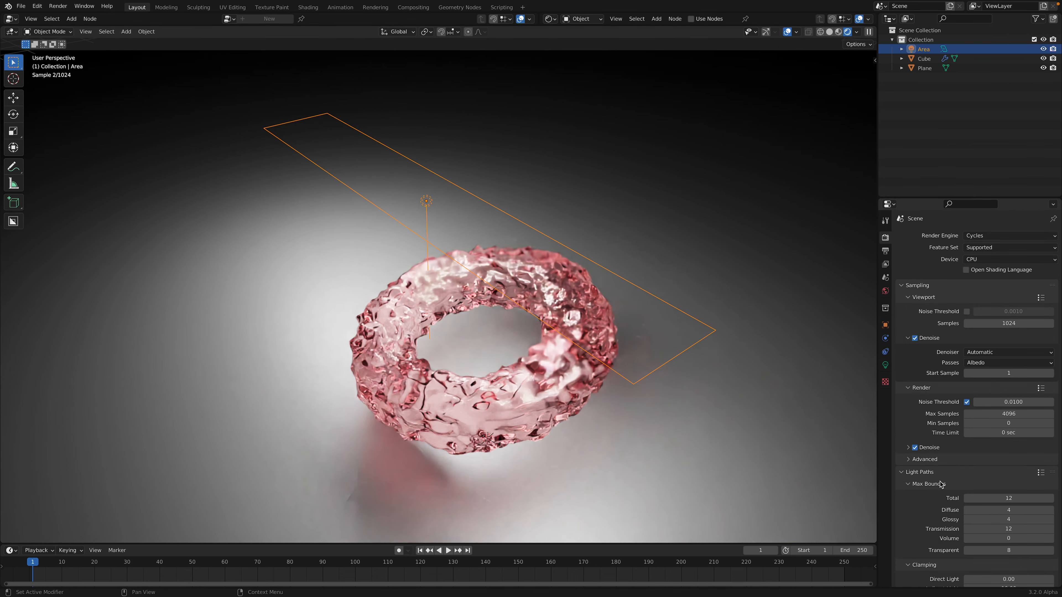
{"action": "scroll", "coordinate": [949, 474], "scroll_direction": "down", "scroll_amount": 8}
{"action": "scroll", "coordinate": [950, 474], "scroll_direction": "down", "scroll_amount": 8}
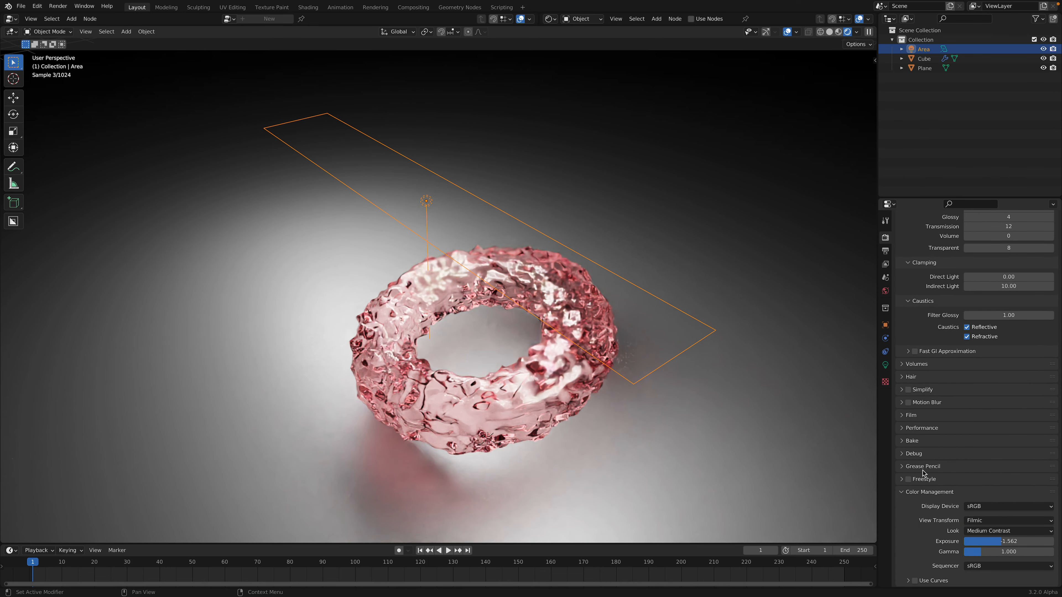
{"action": "left_click_drag", "start_coordinate": [1001, 542], "coordinate": [991, 541]}
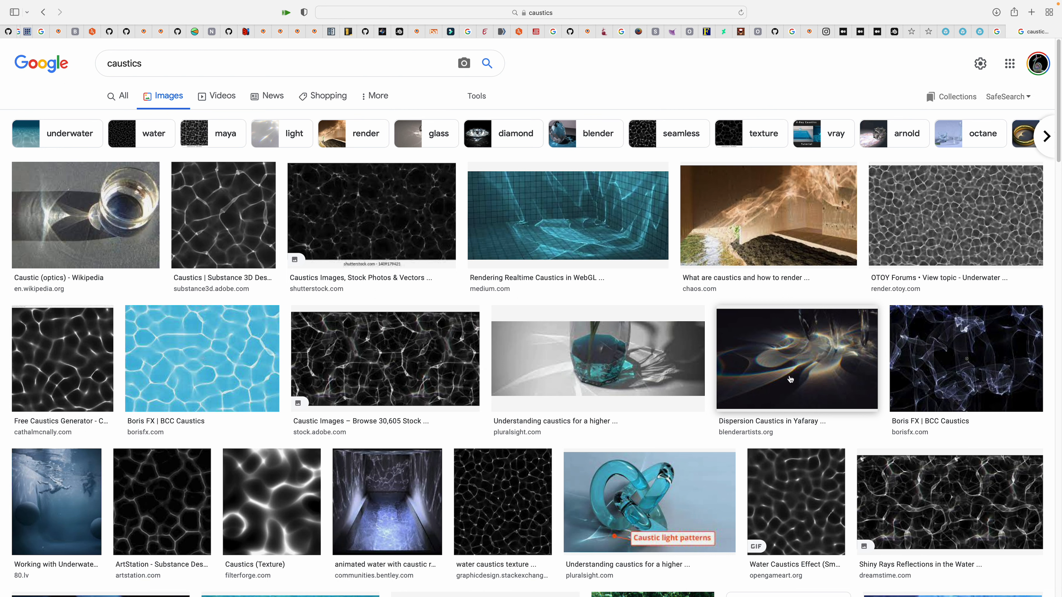
Look through the Google image results for caustics as reference, and return to Blender.
{"action": "scroll", "coordinate": [795, 354], "scroll_direction": "down", "scroll_amount": 2}
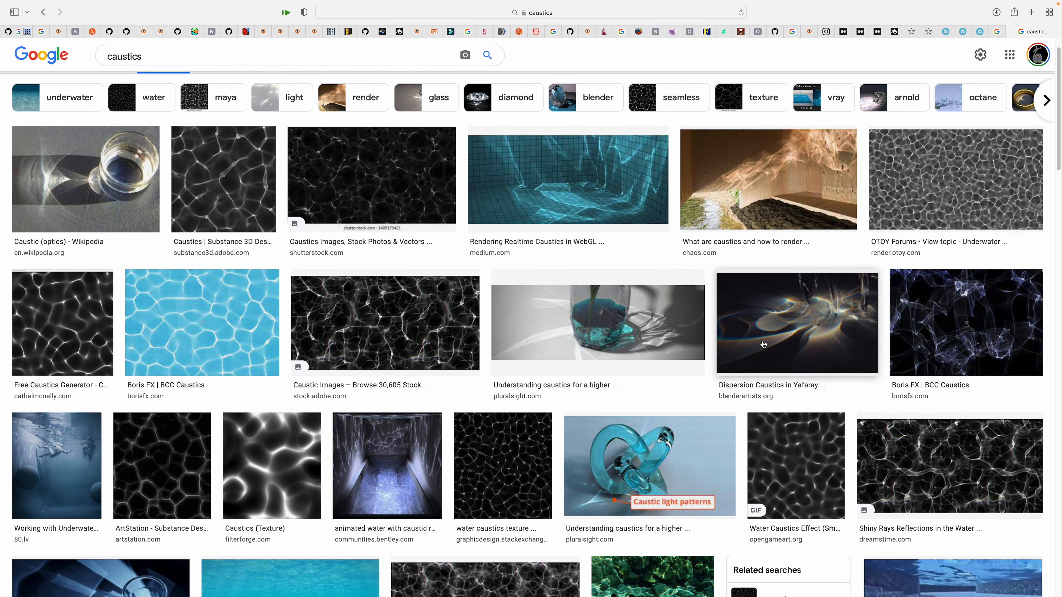
{"action": "scroll", "coordinate": [794, 335], "scroll_direction": "down", "scroll_amount": 8}
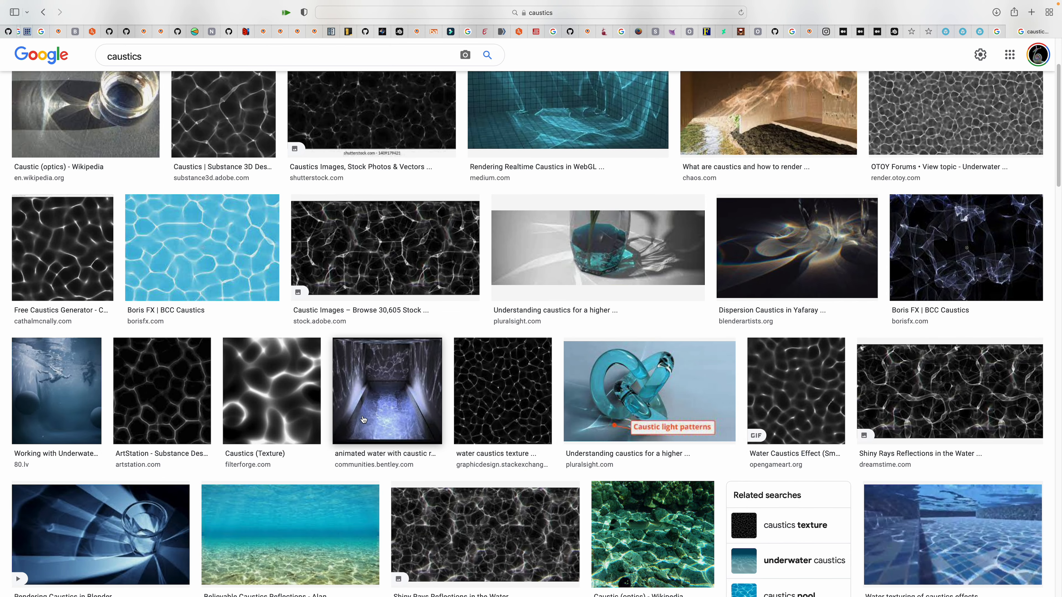
{"action": "scroll", "coordinate": [338, 404], "scroll_direction": "up", "scroll_amount": 10}
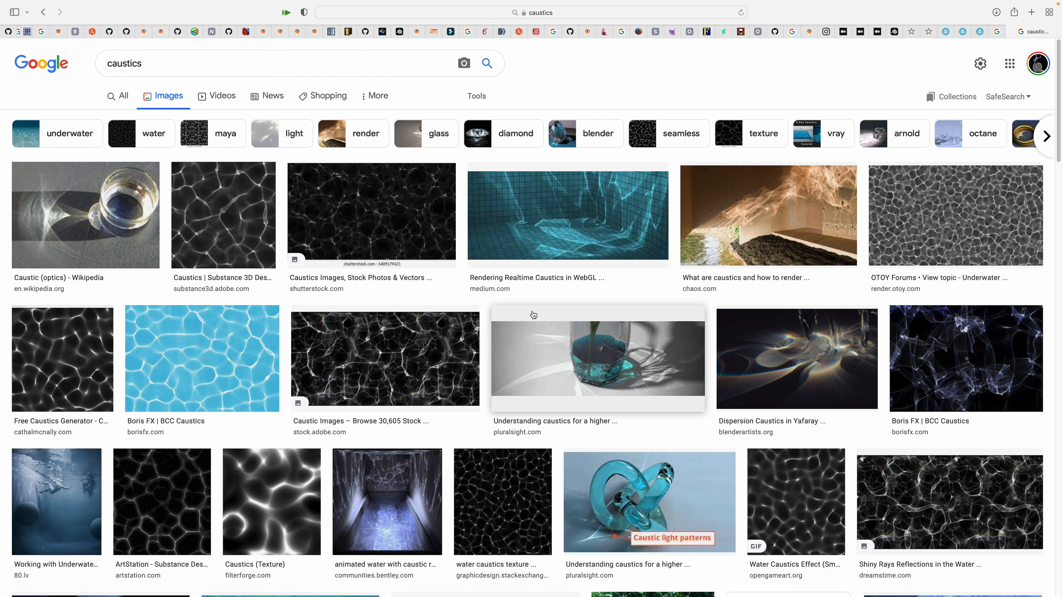
{"action": "key", "text": "ctrl+Left"}
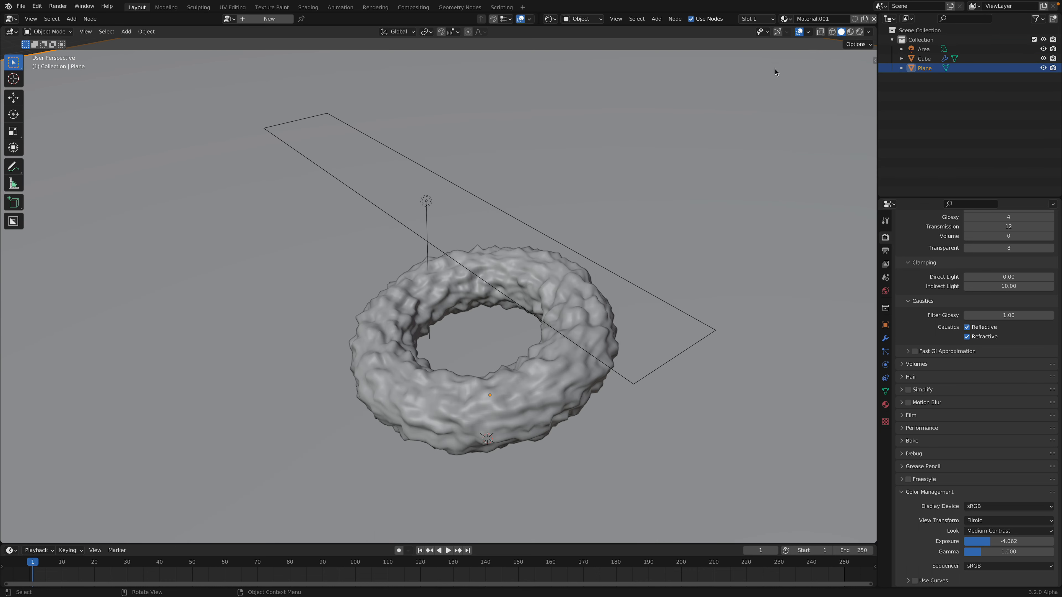
Save the file, and enlarge the geometry node editor to show the selected ring's node network.
{"action": "key", "text": "ctrl+s"}
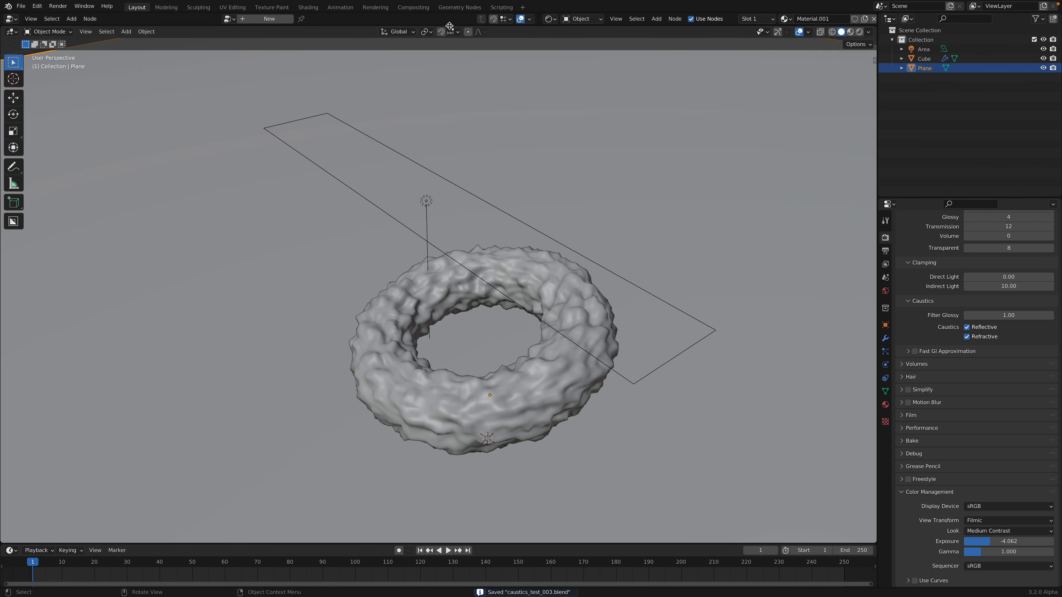
{"action": "left_click_drag", "start_coordinate": [452, 25], "coordinate": [451, 242]}
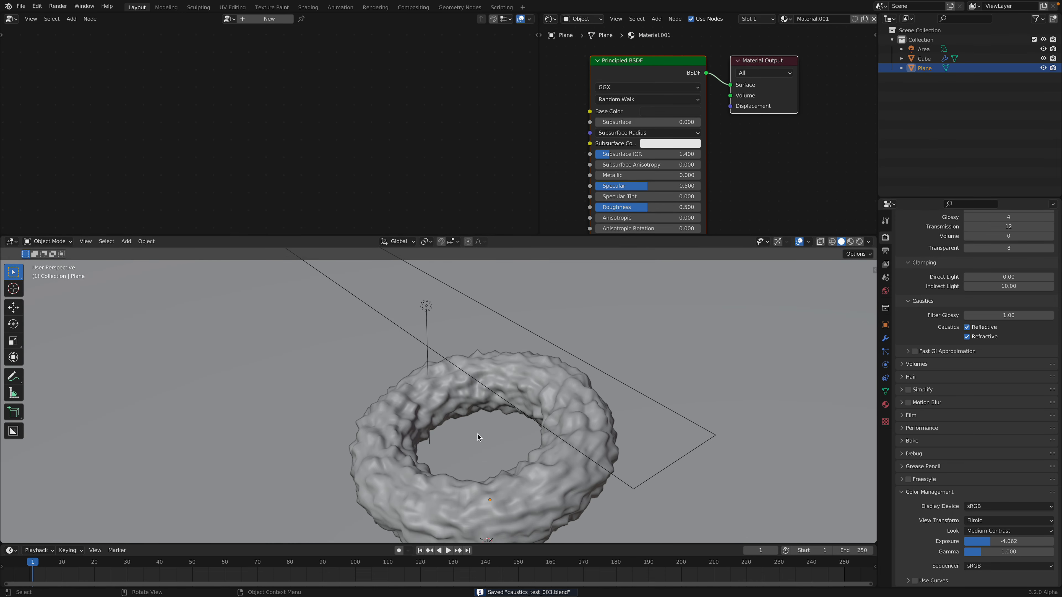
{"action": "left_click", "coordinate": [456, 396]}
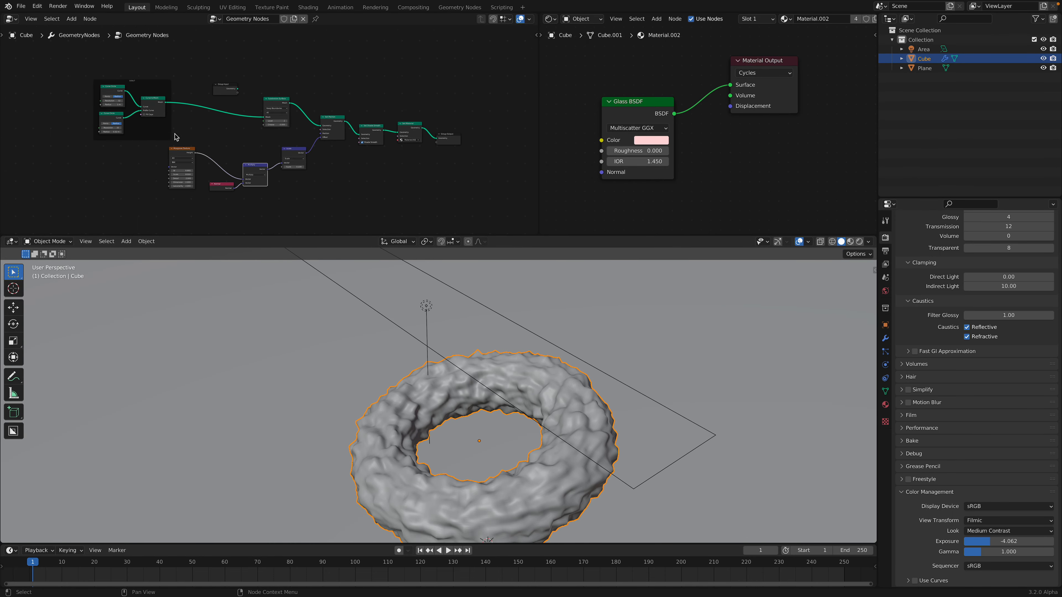
{"action": "scroll", "coordinate": [121, 98], "scroll_direction": "up", "scroll_amount": 3}
{"action": "left_click_drag", "start_coordinate": [539, 100], "coordinate": [693, 101]}
{"action": "scroll", "coordinate": [418, 125], "scroll_direction": "up", "scroll_amount": 2}
{"action": "middle_click_drag", "start_coordinate": [418, 126], "coordinate": [397, 99]}
{"action": "left_click", "coordinate": [439, 84]}
{"action": "middle_click_drag", "start_coordinate": [340, 119], "coordinate": [342, 108]}
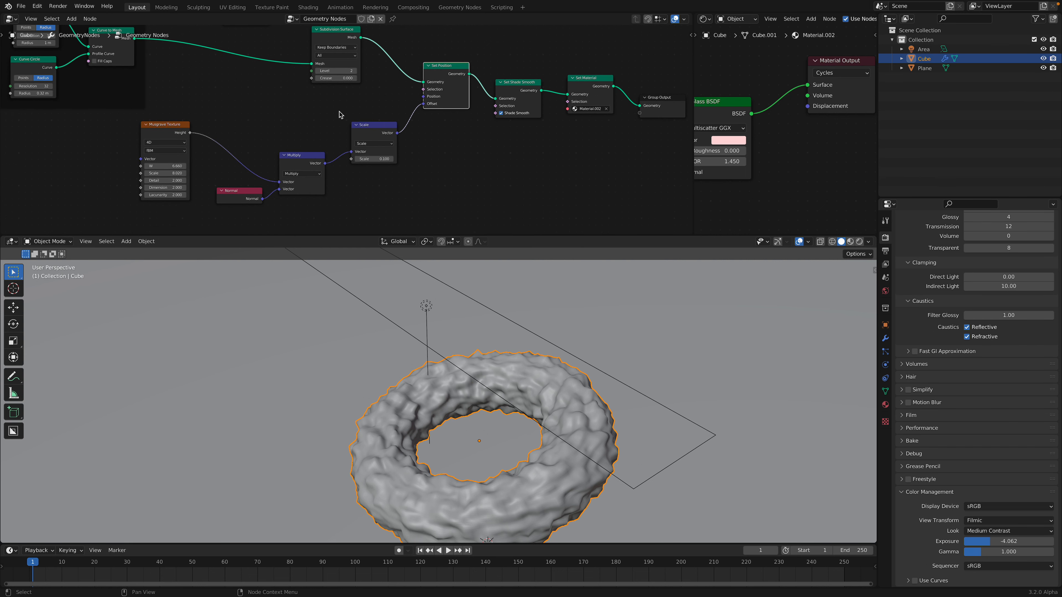
Vary the Musgrave Texture's W value, and reduce the radius of the lower Curve Circle node to thin the ring.
{"action": "left_click_drag", "start_coordinate": [171, 126], "coordinate": [215, 101]}
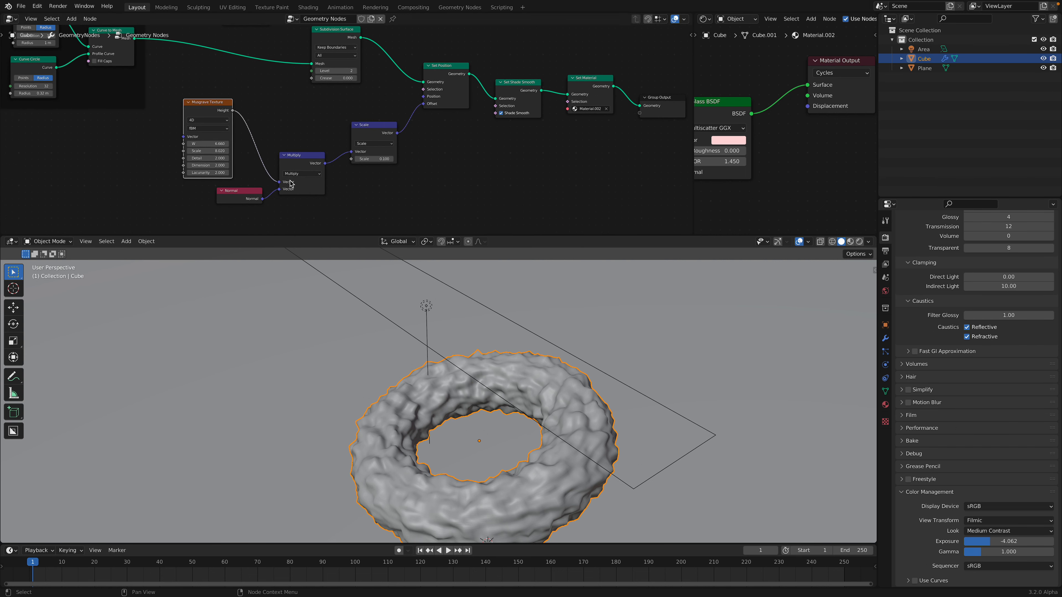
{"action": "left_click_drag", "start_coordinate": [209, 143], "coordinate": [243, 144]}
{"action": "middle_click_drag", "start_coordinate": [246, 59], "coordinate": [270, 112]}
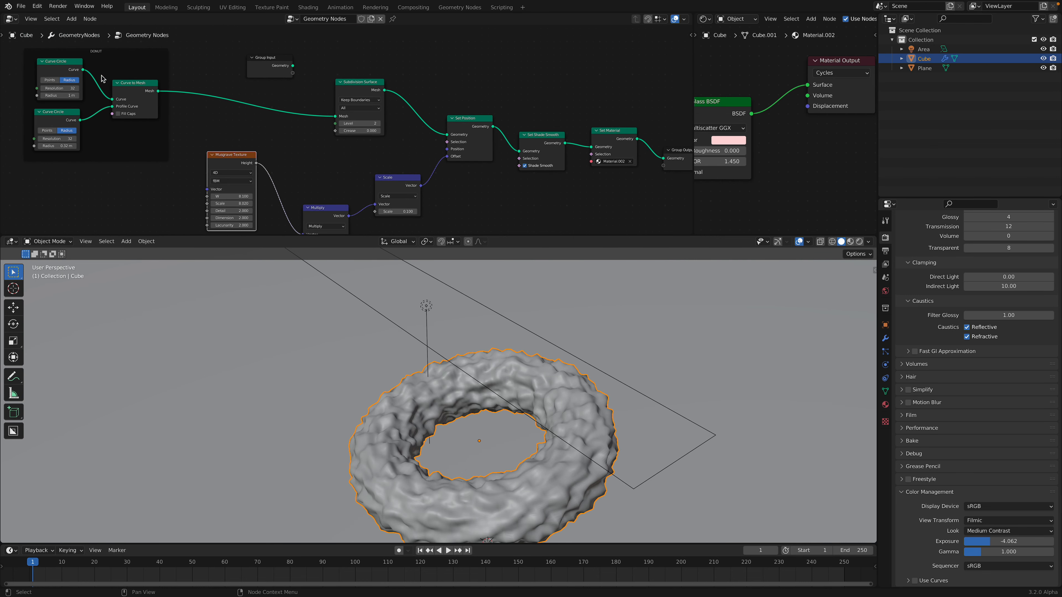
{"action": "mouse_move", "coordinate": [57, 146]}
{"action": "left_mouse_down"}
{"action": "mouse_move", "coordinate": [74, 145]}
{"action": "mouse_move", "coordinate": [52, 145]}
{"action": "left_mouse_up"}
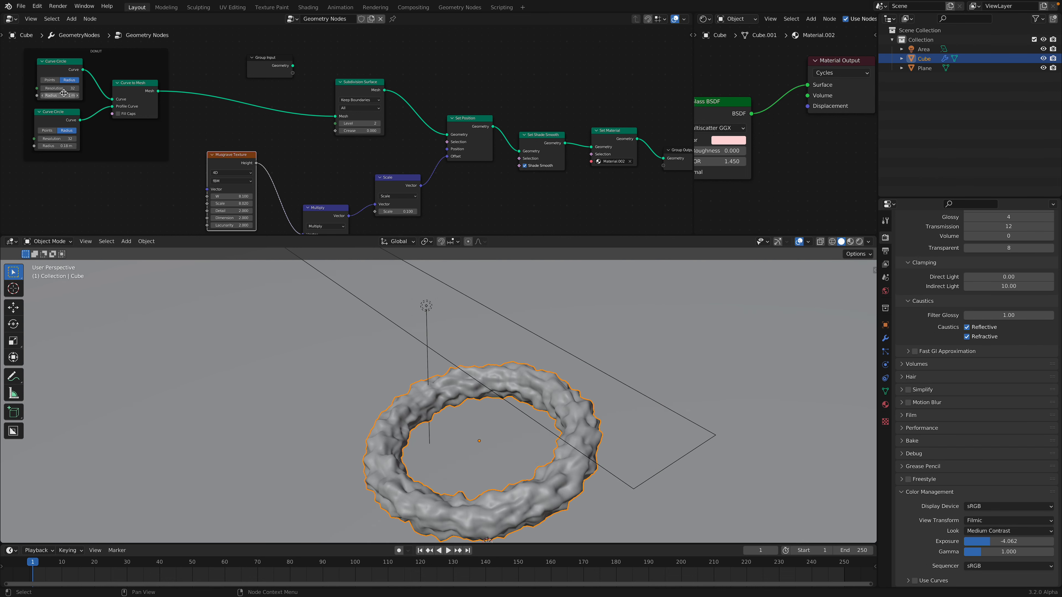
Connect the Group Input geometry to the Subdivision Surface node in place of the curve mesh, and raise its level to 6.
{"action": "left_click_drag", "start_coordinate": [281, 59], "coordinate": [335, 115]}
{"action": "middle_click_drag", "start_coordinate": [530, 401], "coordinate": [539, 393]}
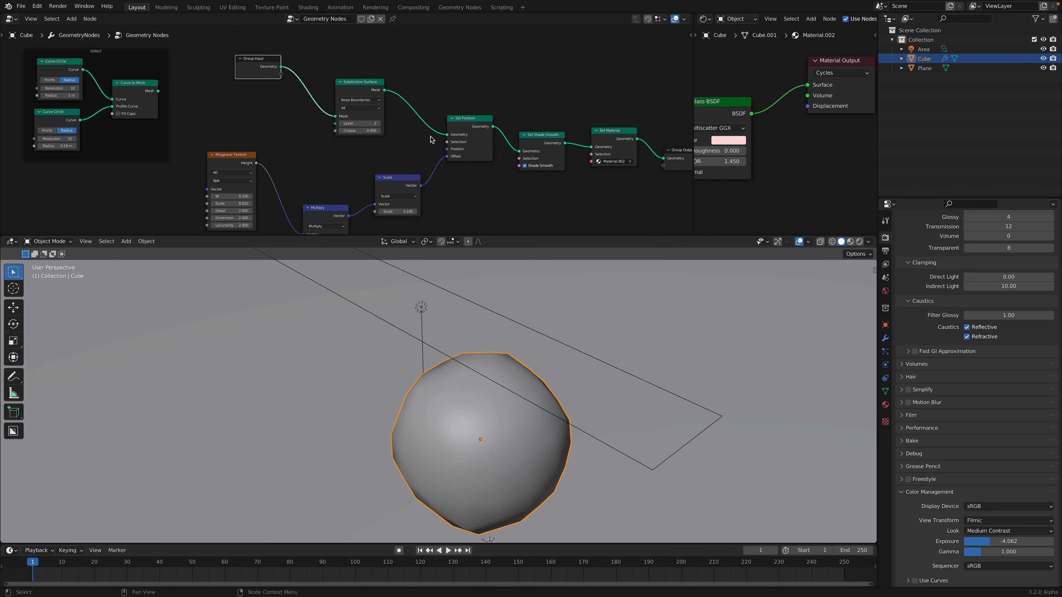
{"action": "left_click", "coordinate": [379, 124]}
{"action": "left_click", "coordinate": [379, 124]}
{"action": "left_click", "coordinate": [378, 124]}
{"action": "left_click", "coordinate": [379, 124]}
Adjust the Musgrave Texture's scale for the displaced cube, and save the file.
{"action": "middle_click_drag", "start_coordinate": [253, 208], "coordinate": [253, 171]}
{"action": "left_click_drag", "start_coordinate": [236, 165], "coordinate": [284, 164]}
{"action": "left_click", "coordinate": [481, 309]}
{"action": "middle_click_drag", "start_coordinate": [480, 310], "coordinate": [592, 363]}
{"action": "key", "text": "ctrl+s"}
Set the viewport to rendered shading, and shrink the area light to a small rectangle with its size handles.
{"action": "left_click", "coordinate": [859, 241]}
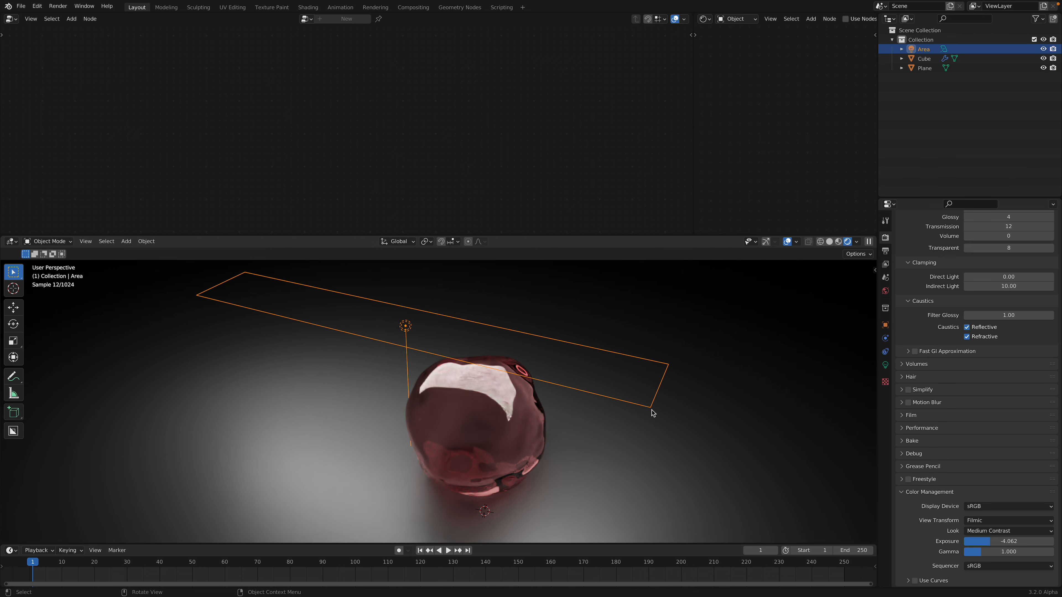
{"action": "middle_click_drag", "start_coordinate": [657, 421], "coordinate": [662, 433]}
{"action": "left_click", "coordinate": [765, 241]}
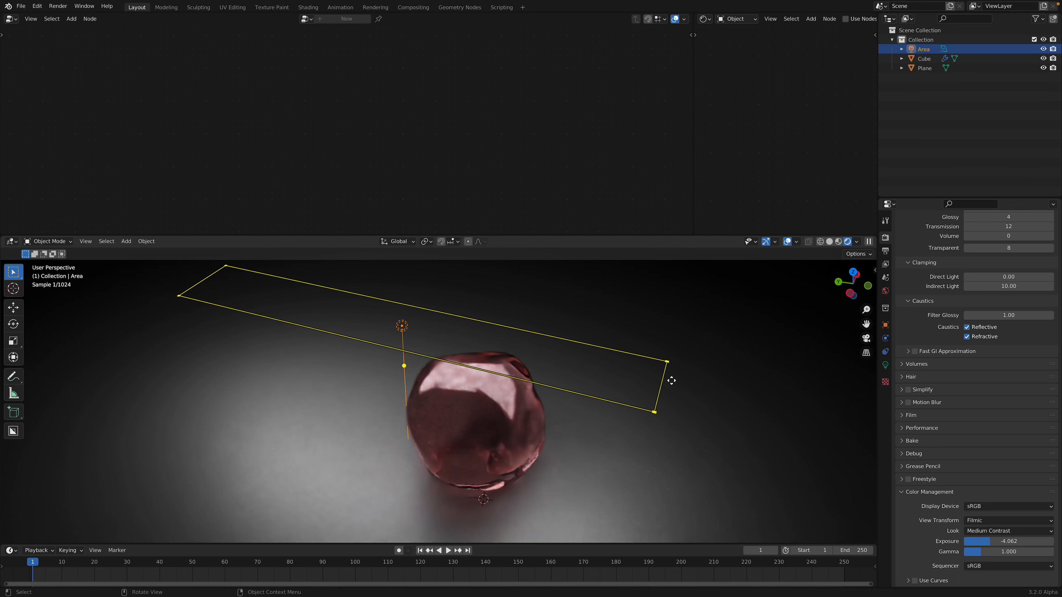
{"action": "left_click_drag", "start_coordinate": [656, 412], "coordinate": [421, 338]}
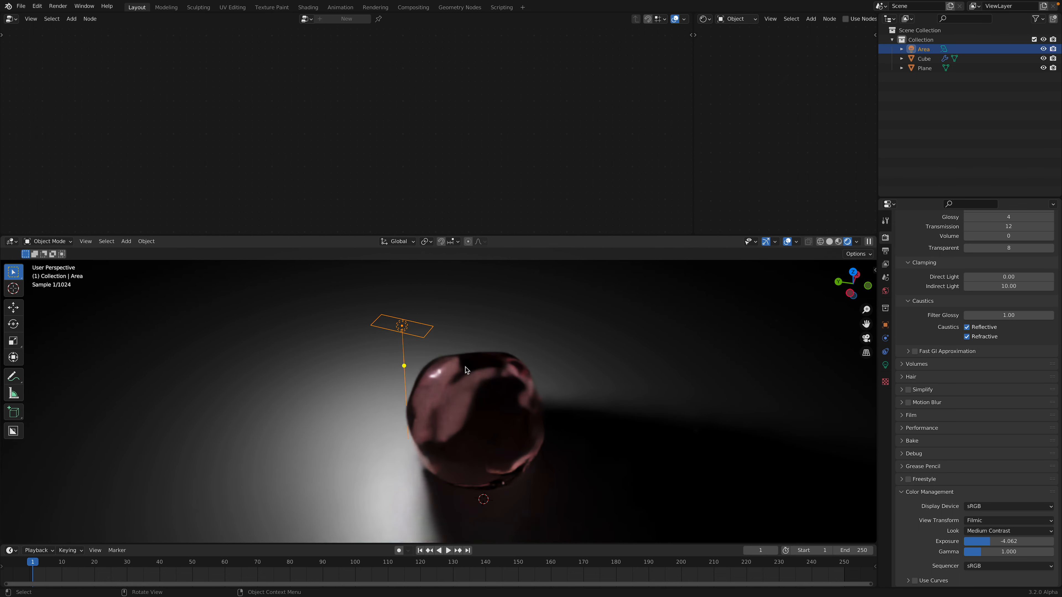
Save the file after viewing the glass cube's render from low angles, and return the viewport to solid shading.
{"action": "middle_click_drag", "start_coordinate": [505, 493], "coordinate": [423, 369]}
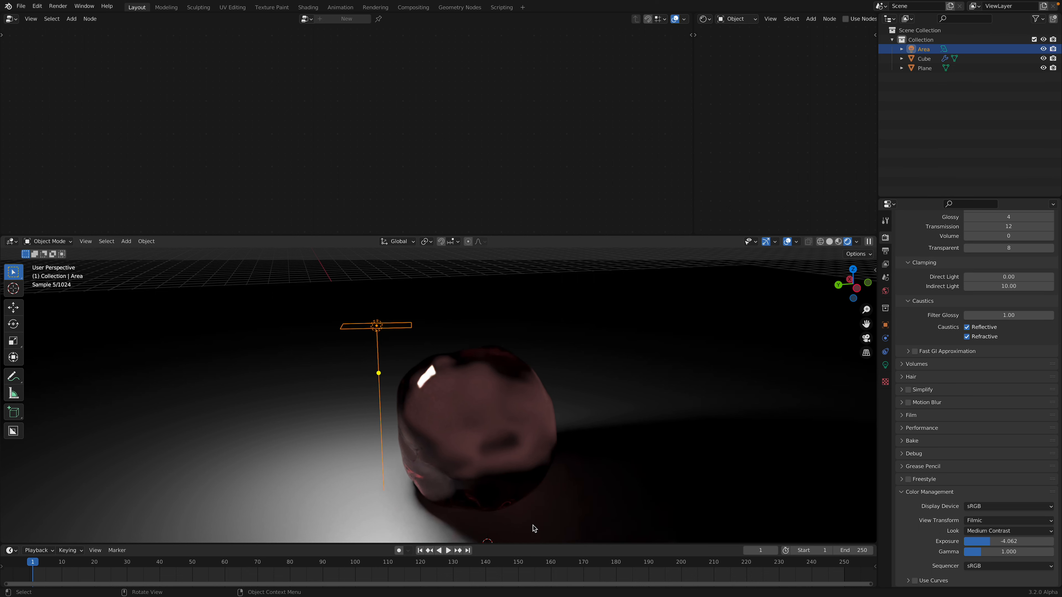
{"action": "middle_click_drag", "start_coordinate": [548, 494], "coordinate": [569, 419]}
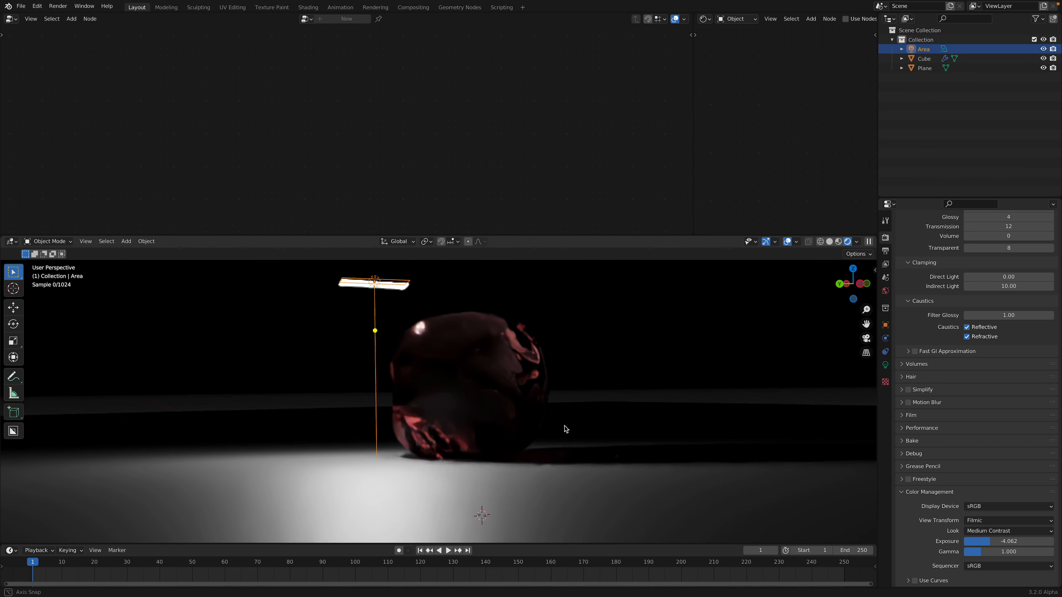
{"action": "left_click", "coordinate": [518, 396]}
{"action": "left_click", "coordinate": [588, 337]}
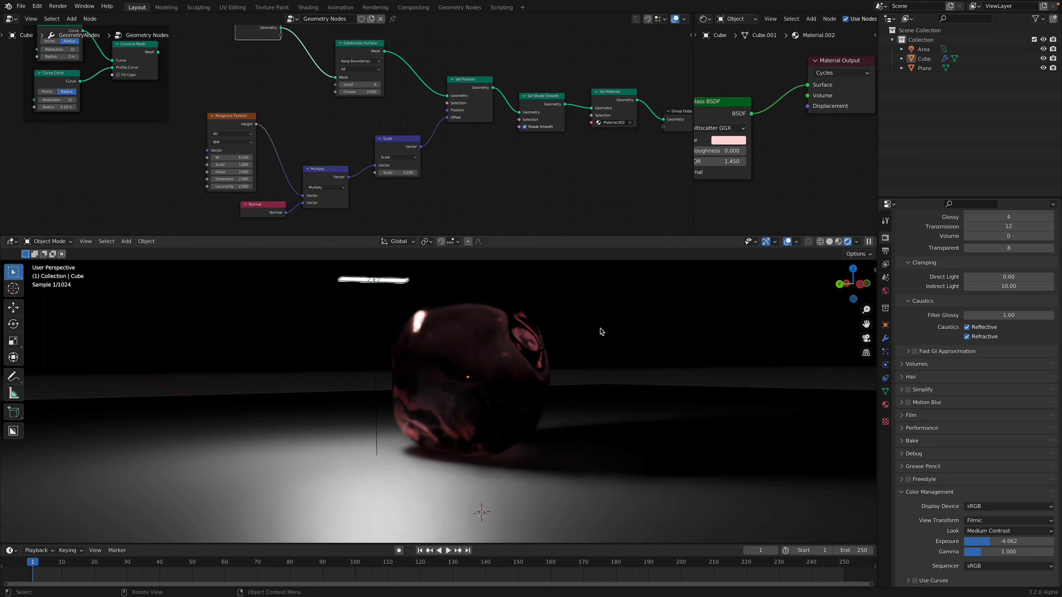
{"action": "key", "text": "ctrl+s"}
{"action": "middle_click_drag", "start_coordinate": [588, 345], "coordinate": [526, 473]}
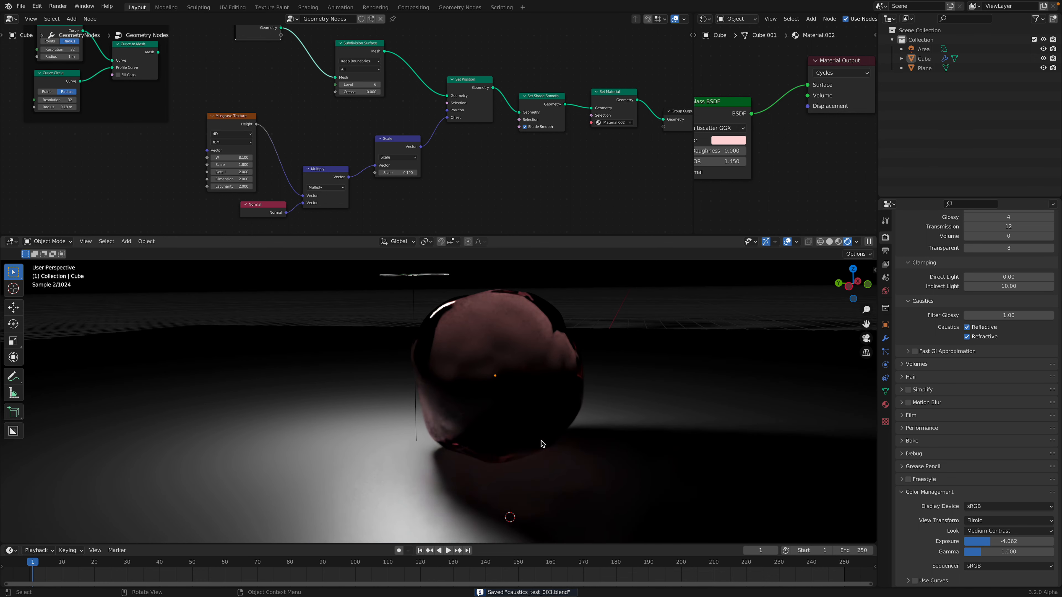
{"action": "middle_click_drag", "start_coordinate": [539, 471], "coordinate": [511, 449]}
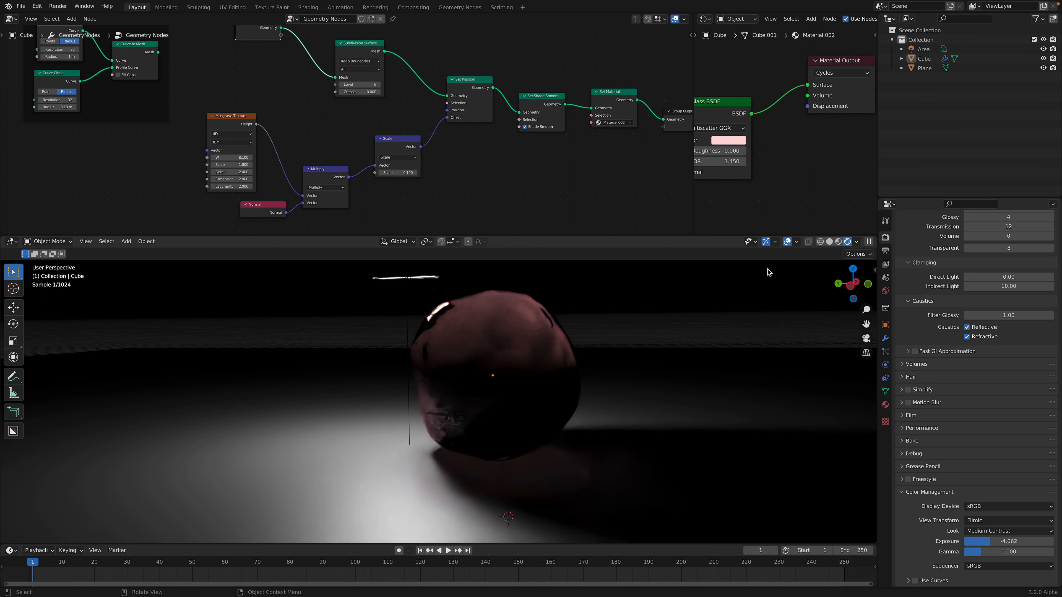
{"action": "left_click", "coordinate": [830, 243]}
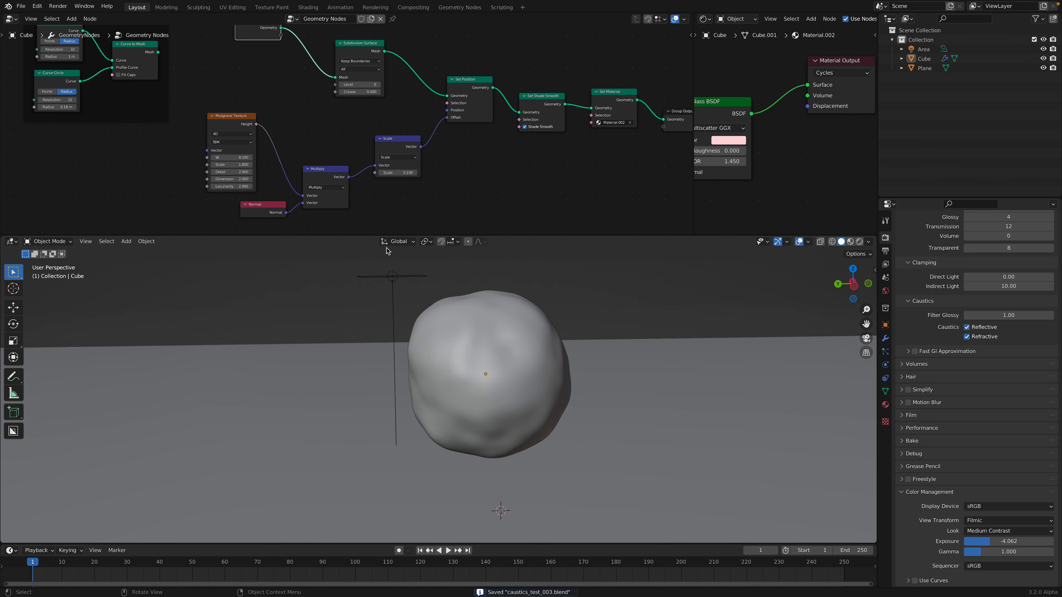
Create a new file from the General template.
{"action": "left_click", "coordinate": [21, 6]}
{"action": "mouse_move", "coordinate": [63, 17]}
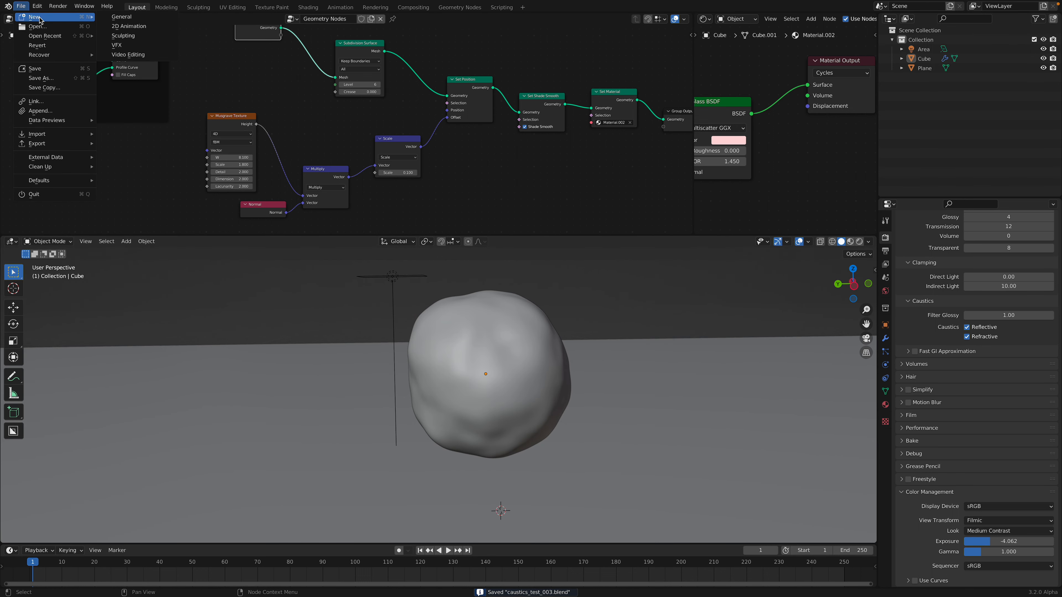
{"action": "left_click", "coordinate": [141, 17]}
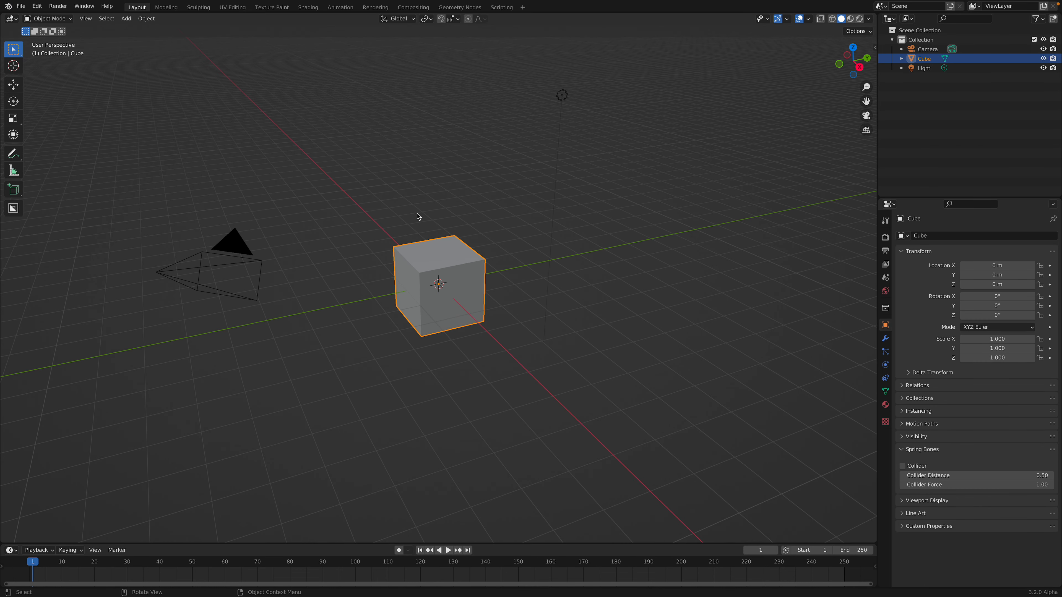
{"action": "left_click", "coordinate": [229, 250]}
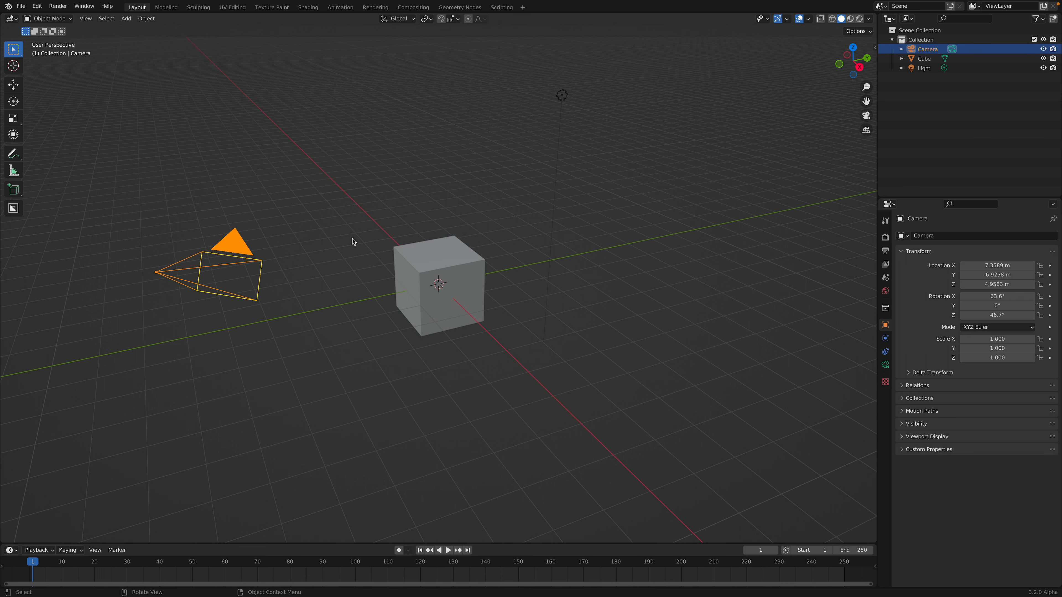
{"action": "left_click", "coordinate": [562, 97]}
{"action": "left_click", "coordinate": [487, 208]}
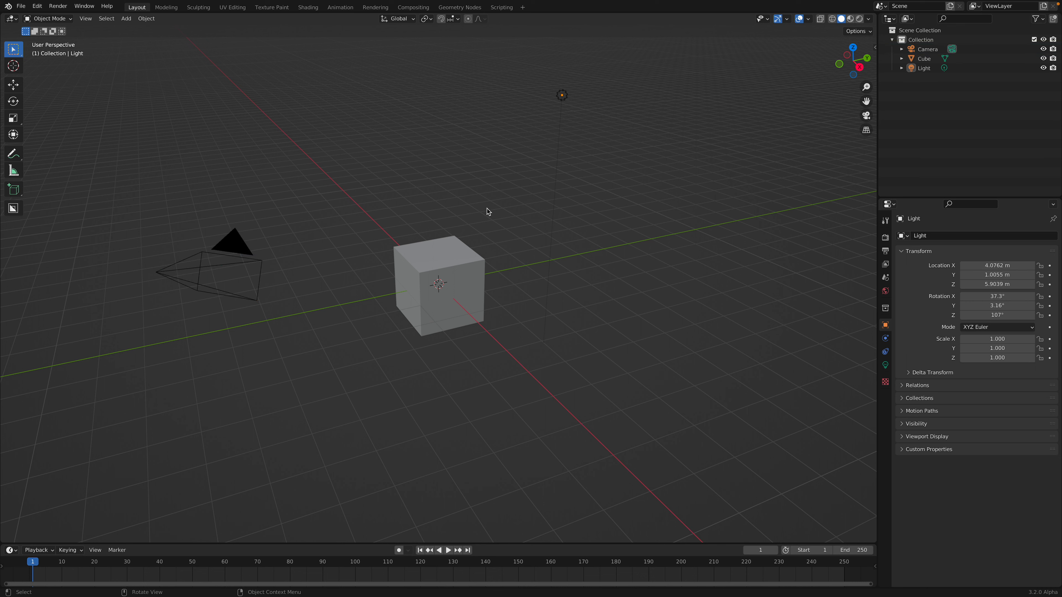
Add a mesh plane at the scene's origin, and scale it up to about 6.233 as a ground surface.
{"action": "key", "text": "shift+a"}
{"action": "mouse_move", "coordinate": [493, 82]}
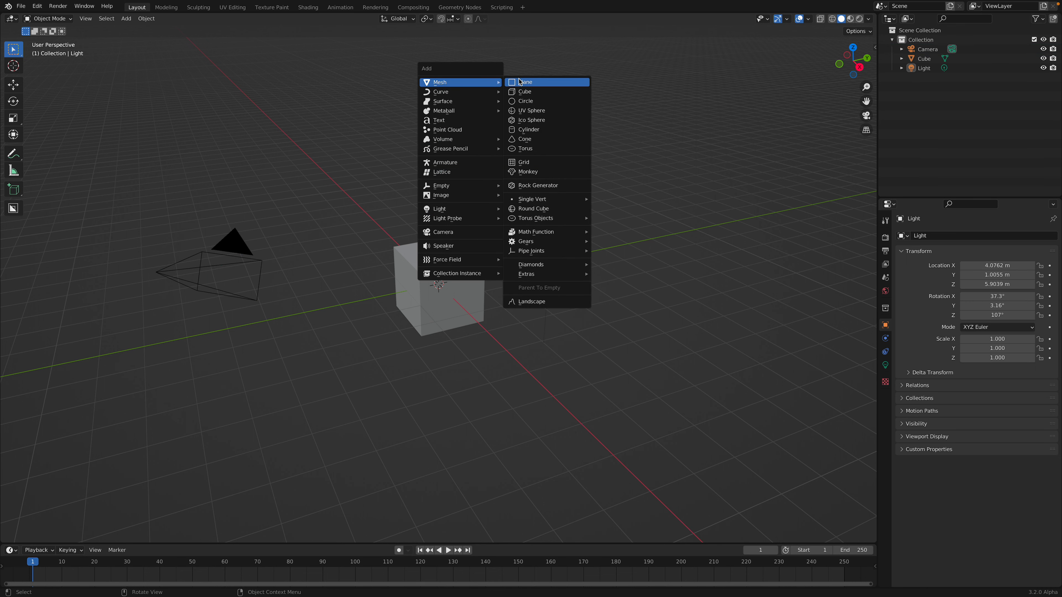
{"action": "left_click", "coordinate": [537, 83]}
{"action": "key", "text": "s"}
{"action": "left_click", "coordinate": [785, 400]}
{"action": "key", "text": "s"}
{"action": "left_click", "coordinate": [773, 435]}
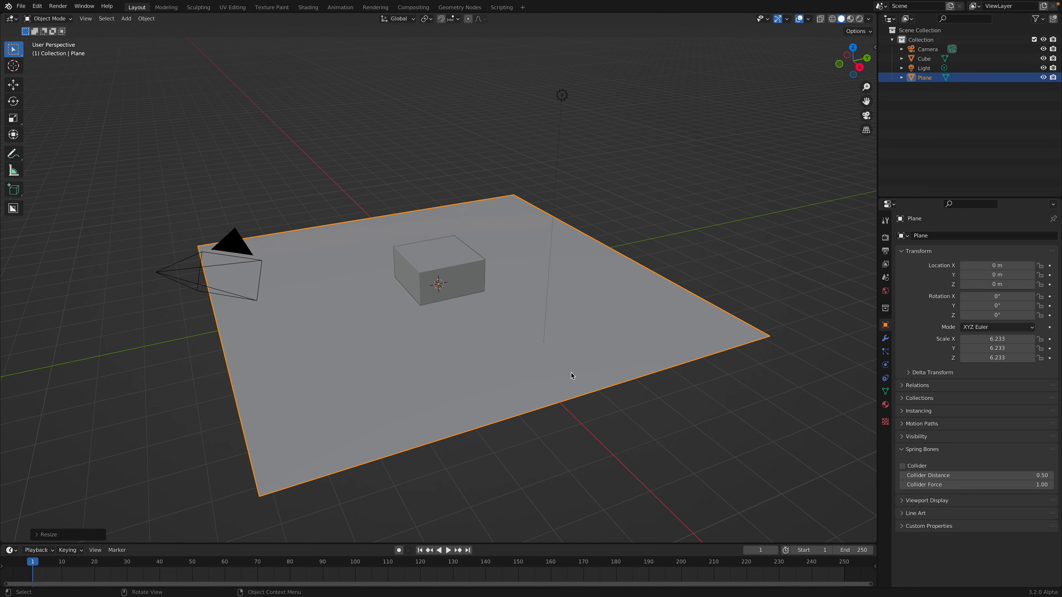
Enlarge the ground plane to a scale of about 12.406, and raise the cube about 1.18 m along Z.
{"action": "key", "text": "s"}
{"action": "left_click", "coordinate": [718, 429]}
{"action": "left_click", "coordinate": [469, 268]}
{"action": "key", "text": "g"}
{"action": "key", "text": "z"}
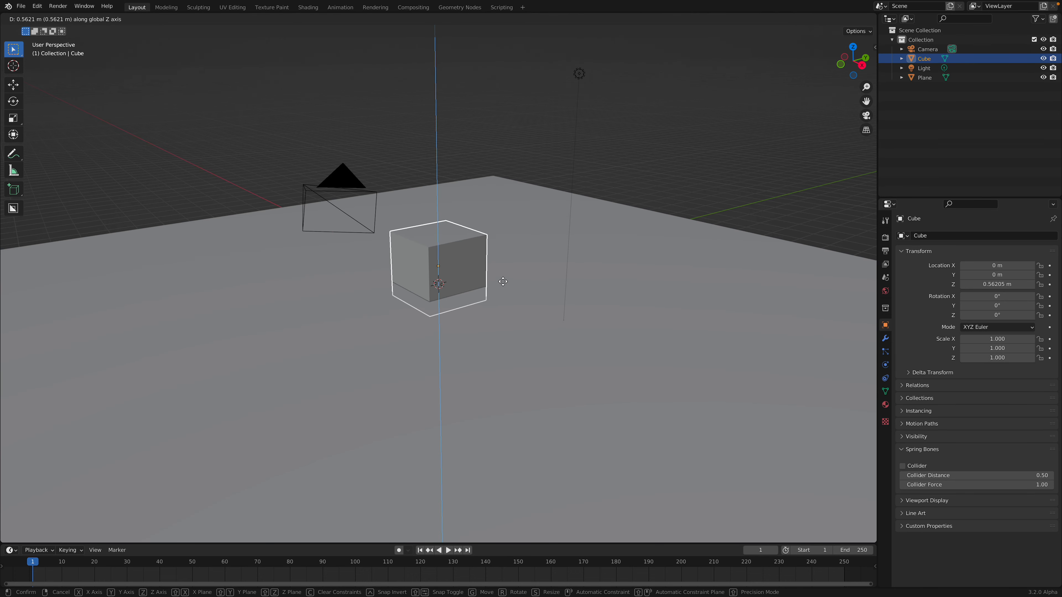
{"action": "left_click", "coordinate": [514, 307]}
{"action": "middle_click_drag", "start_coordinate": [514, 307], "coordinate": [445, 228]}
{"action": "scroll", "coordinate": [506, 296], "scroll_direction": "up", "scroll_amount": 3}
Save the scene on the Desktop as still_life_001.
{"action": "key", "text": "ctrl+s"}
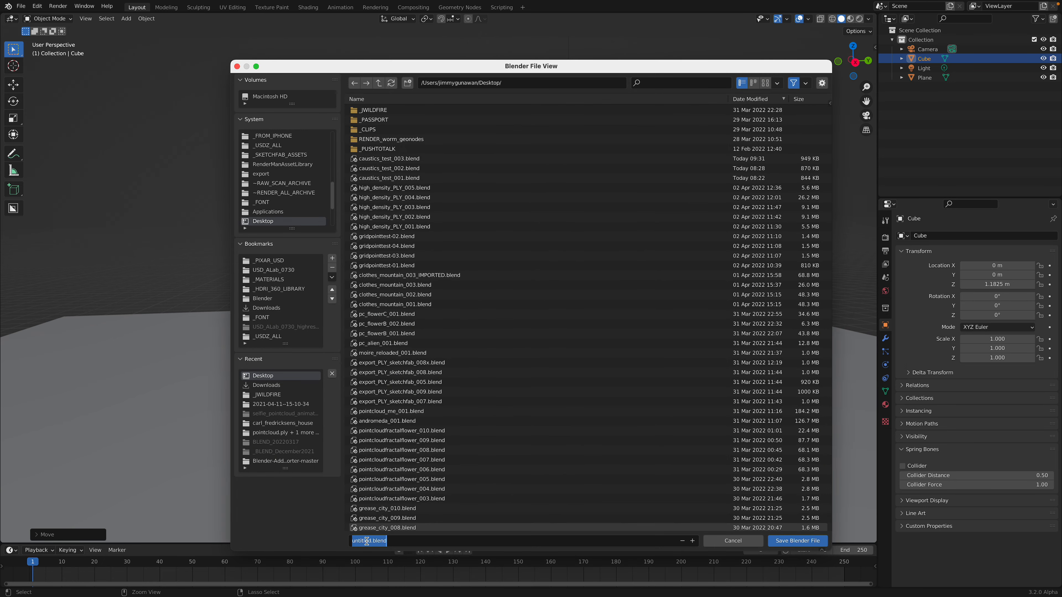
{"action": "type", "text": "still_life_001"}
{"action": "left_click", "coordinate": [797, 540]}
Give the ground plane a new material and darken its base color.
{"action": "left_click", "coordinate": [656, 323]}
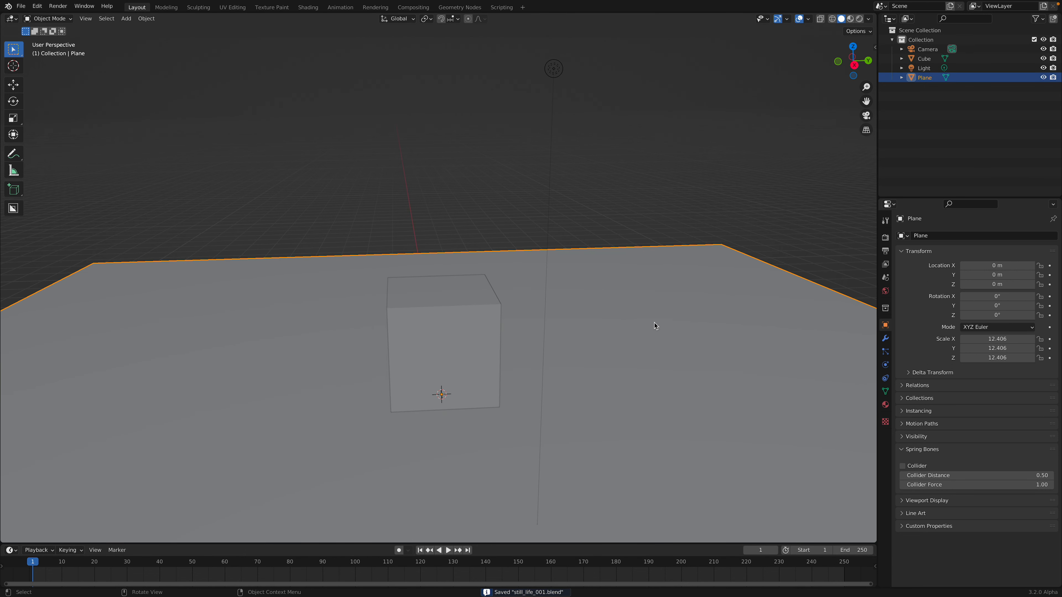
{"action": "left_click", "coordinate": [885, 405]}
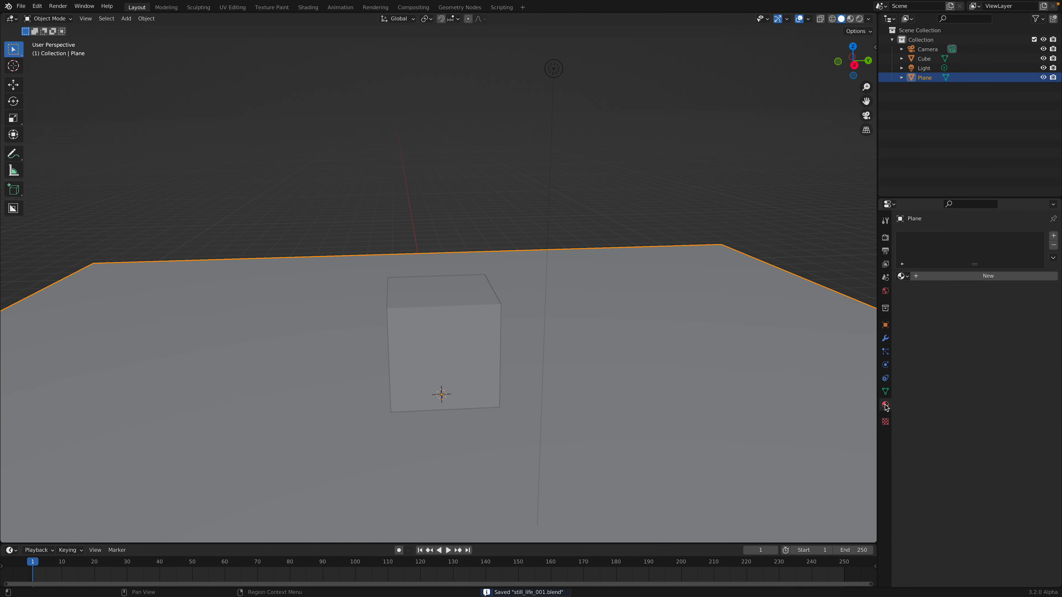
{"action": "left_click", "coordinate": [947, 275]}
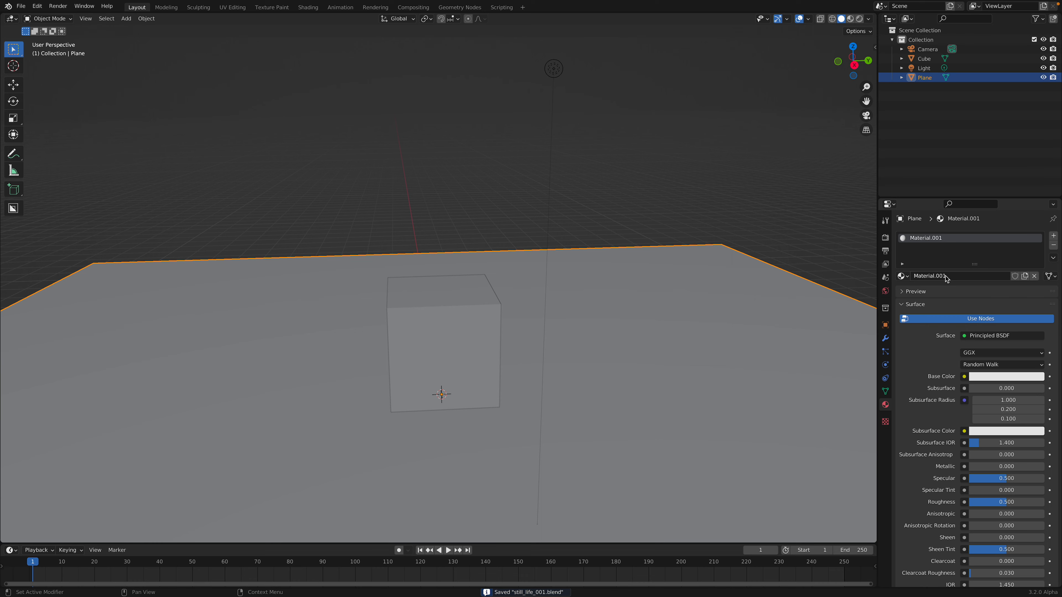
{"action": "left_click", "coordinate": [982, 378]}
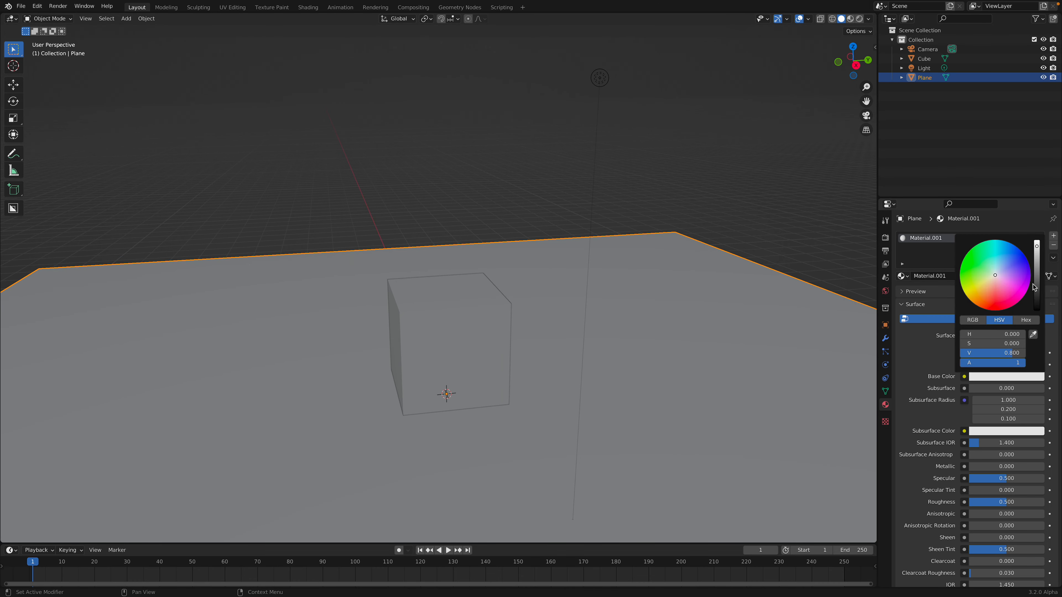
{"action": "left_click_drag", "start_coordinate": [1036, 246], "coordinate": [1036, 281]}
{"action": "middle_click_drag", "start_coordinate": [546, 367], "coordinate": [565, 372]}
Remove the cube's existing material slot and assign a new material to the cube.
{"action": "left_click", "coordinate": [482, 327]}
{"action": "middle_click_drag", "start_coordinate": [483, 326], "coordinate": [507, 293]}
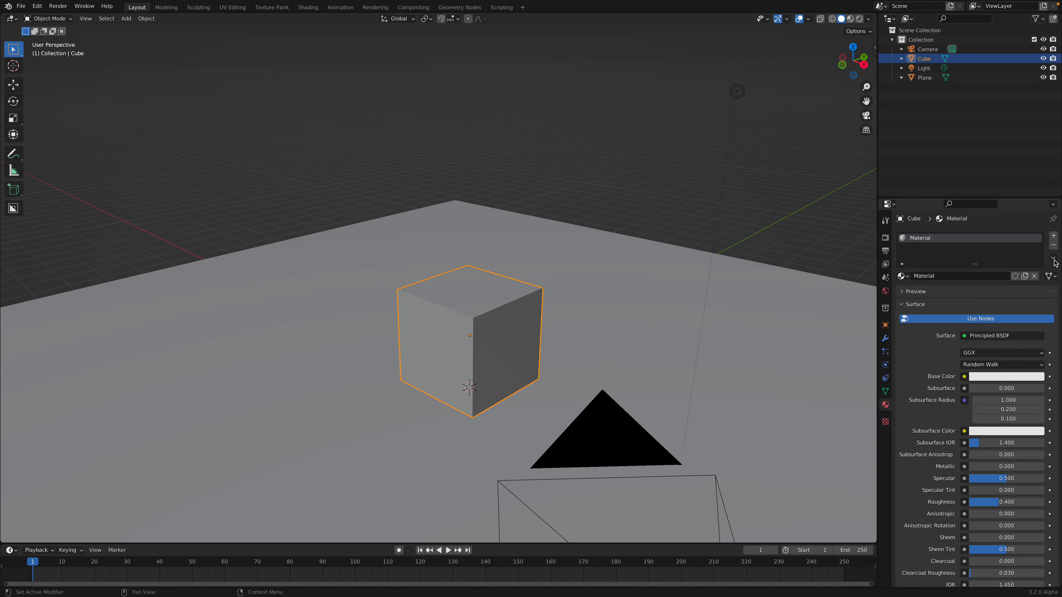
{"action": "left_click", "coordinate": [1053, 244]}
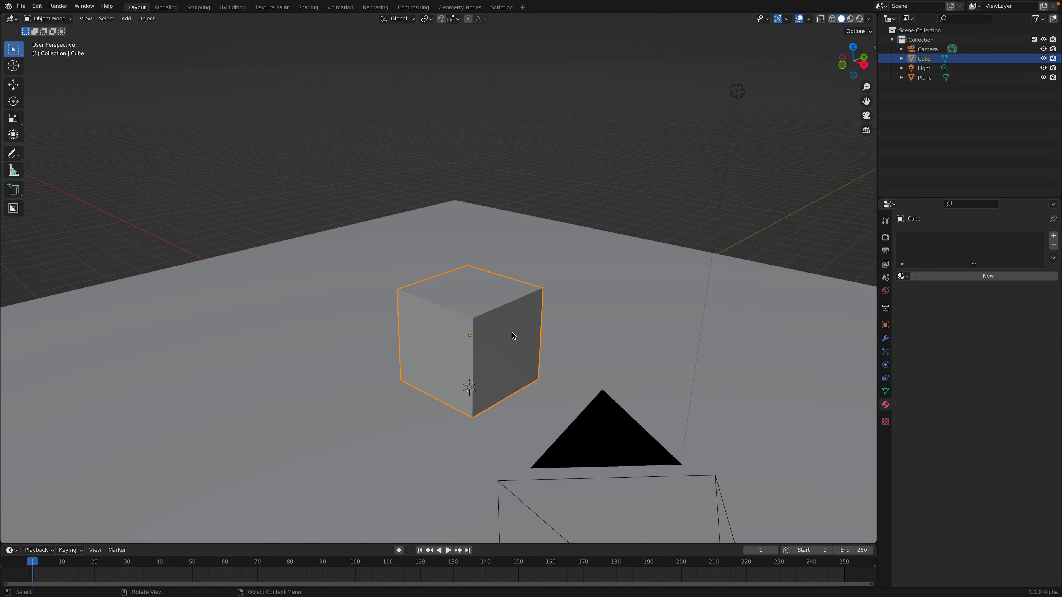
{"action": "left_click", "coordinate": [947, 277]}
Split the 3D viewport horizontally, and turn the upper area into a Shader Editor.
{"action": "left_click_drag", "start_coordinate": [873, 15], "coordinate": [669, 270]}
{"action": "left_click", "coordinate": [16, 20]}
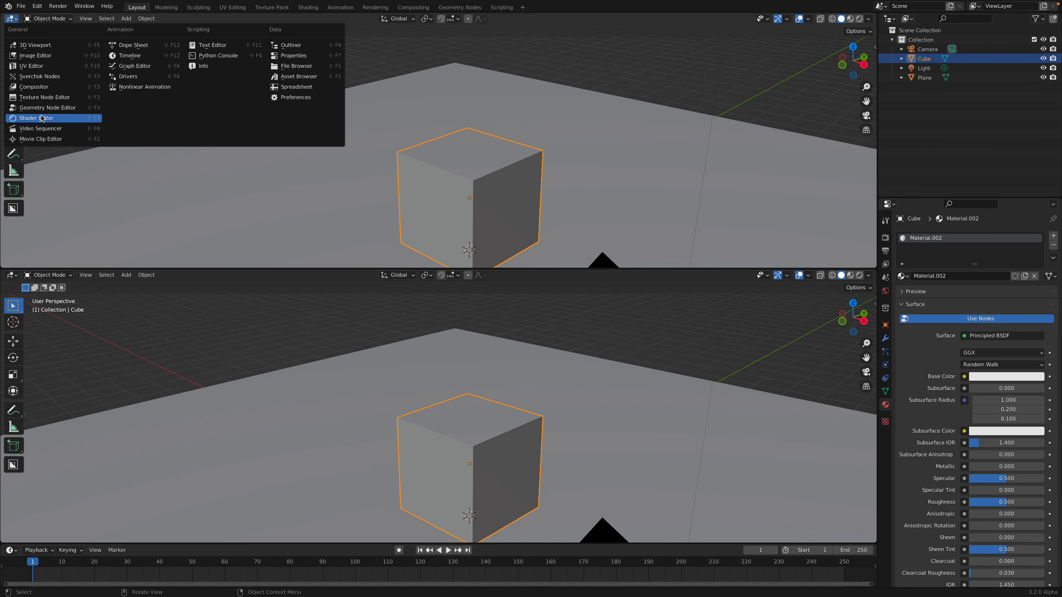
{"action": "left_click", "coordinate": [33, 113]}
{"action": "scroll", "coordinate": [383, 88], "scroll_direction": "up", "scroll_amount": 4}
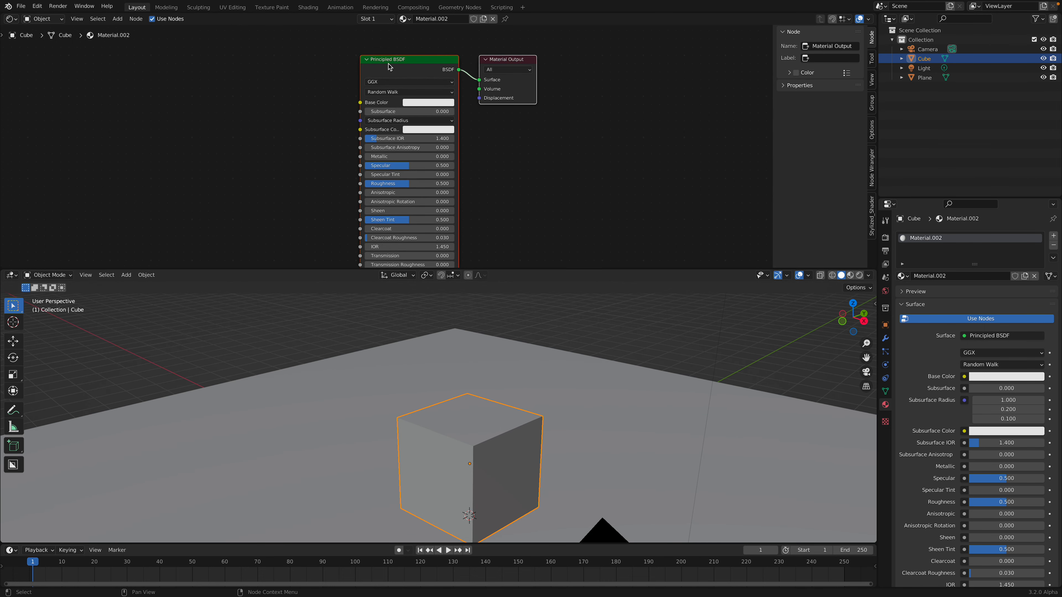
Replace the cube material's Principled BSDF with a Glass BSDF, and connect it to the Material Output's Surface.
{"action": "left_click_drag", "start_coordinate": [390, 64], "coordinate": [385, 63]}
{"action": "key", "text": "x"}
{"action": "key", "text": "shift+a"}
{"action": "type", "text": "gr"}
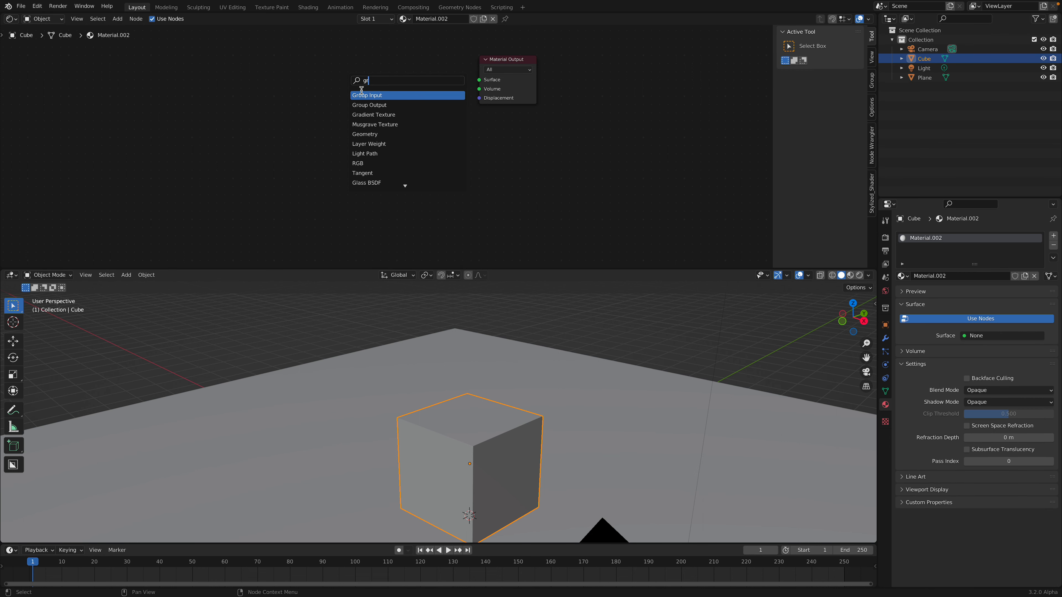
{"action": "type", "text": "glass"}
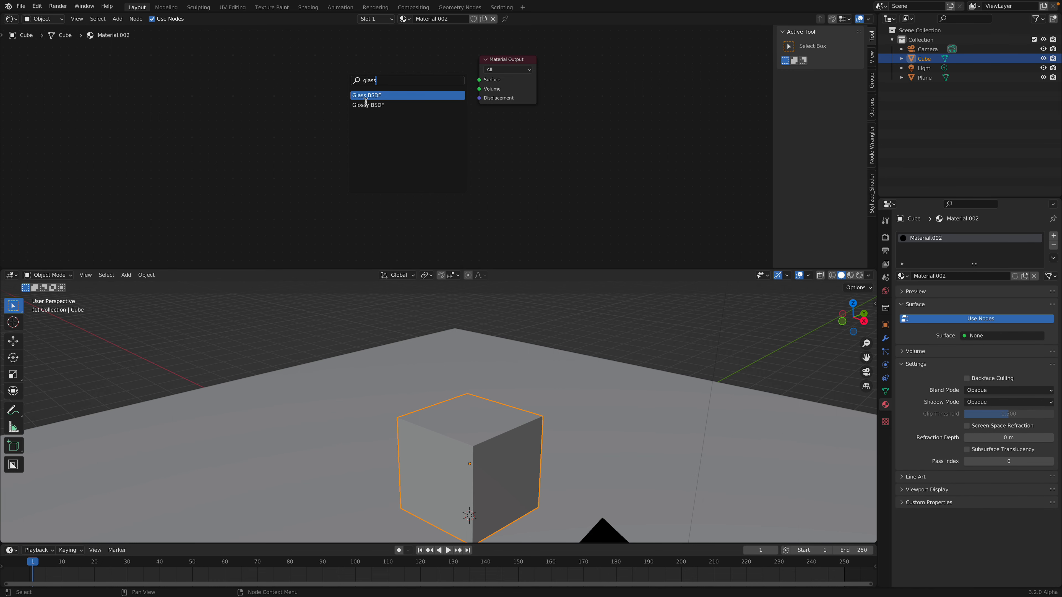
{"action": "key", "text": "Return"}
{"action": "left_click_drag", "start_coordinate": [433, 69], "coordinate": [479, 79]}
Reduce the Shader Editor's height to enlarge the 3D viewport, and delete the default point light.
{"action": "left_click_drag", "start_coordinate": [570, 268], "coordinate": [566, 143]}
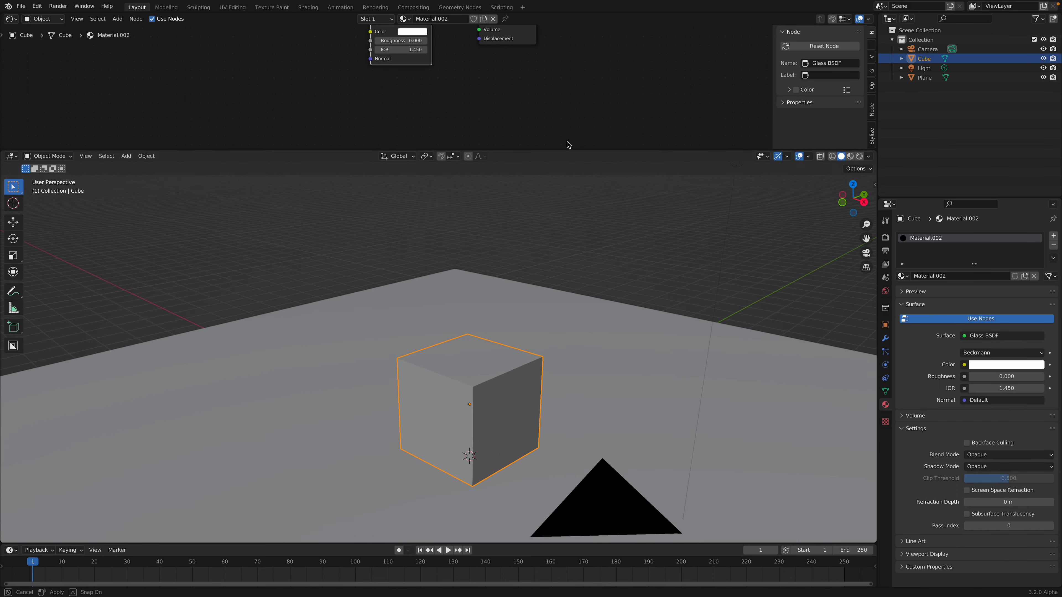
{"action": "middle_click_drag", "start_coordinate": [571, 323], "coordinate": [427, 309]}
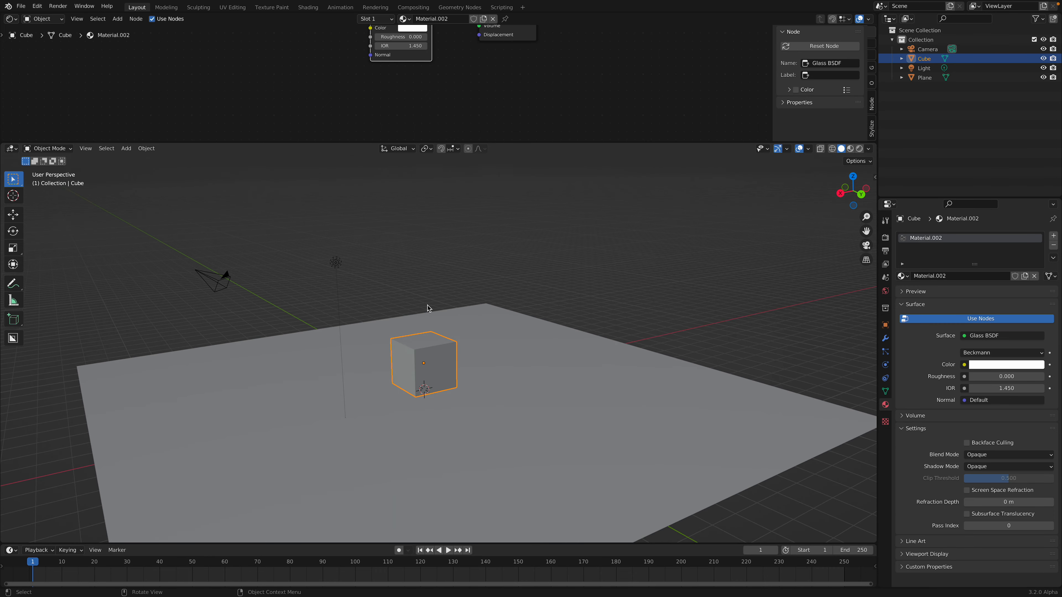
{"action": "left_click", "coordinate": [337, 263]}
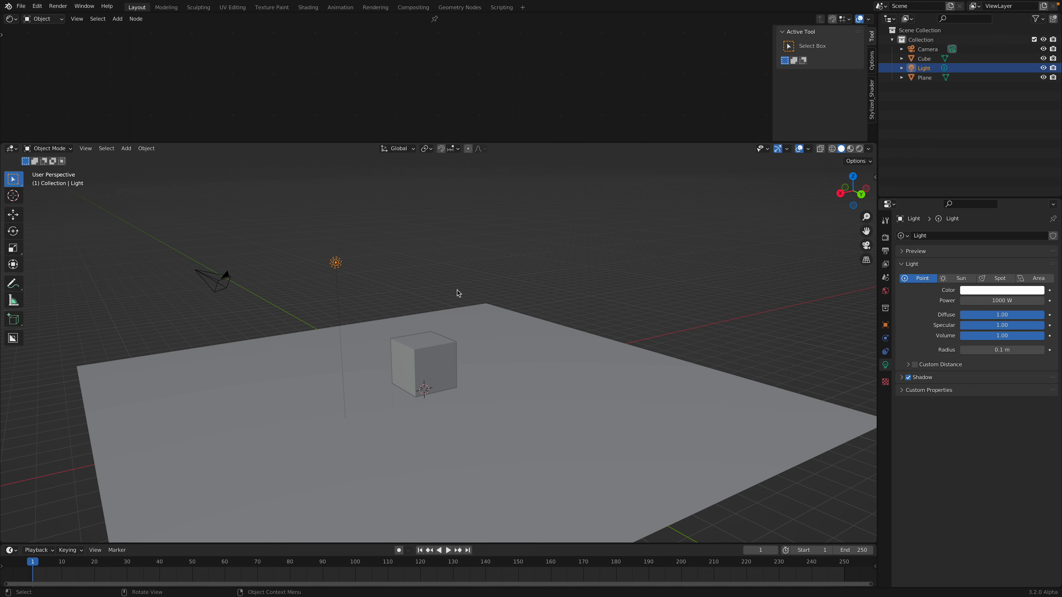
{"action": "key", "text": "Delete"}
Add an area light, and move it up above the ground beside the cube.
{"action": "key", "text": "shift+a"}
{"action": "key", "text": "Escape"}
{"action": "key", "text": "shift+a"}
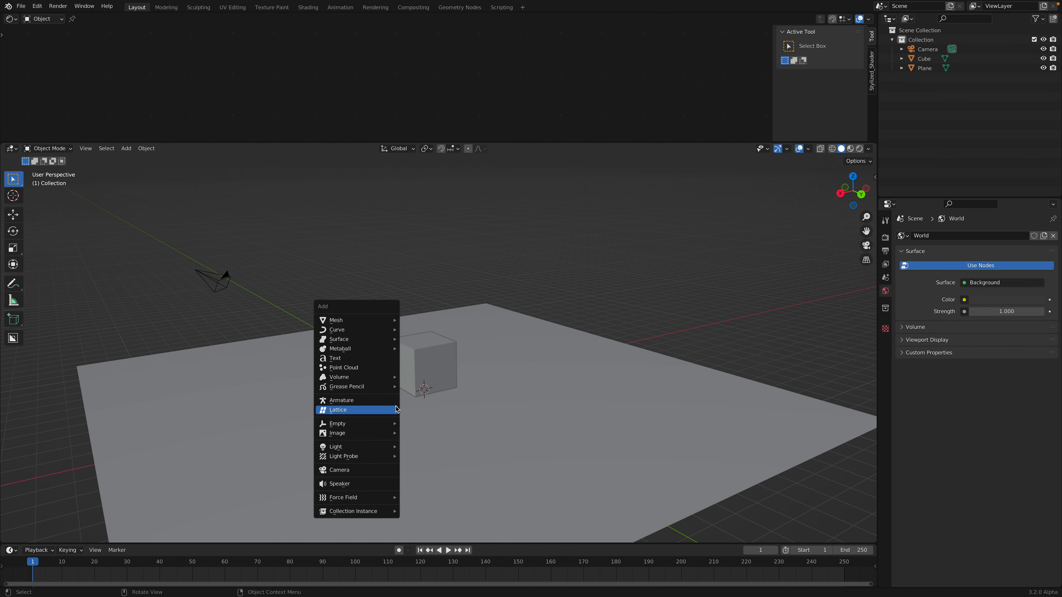
{"action": "mouse_move", "coordinate": [392, 451]}
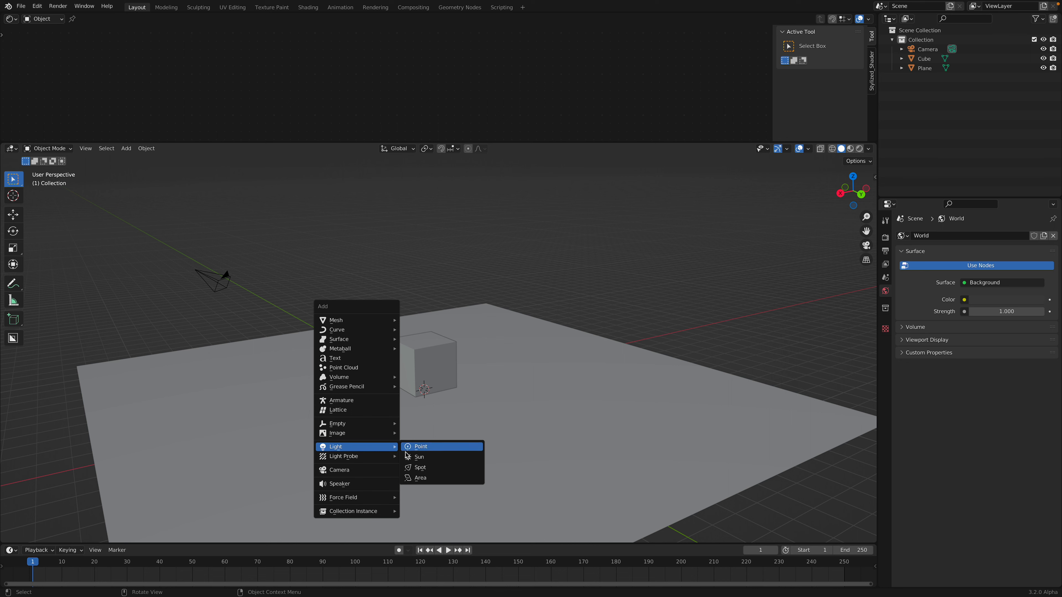
{"action": "left_click", "coordinate": [427, 483]}
{"action": "middle_click_drag", "start_coordinate": [427, 432], "coordinate": [446, 434]}
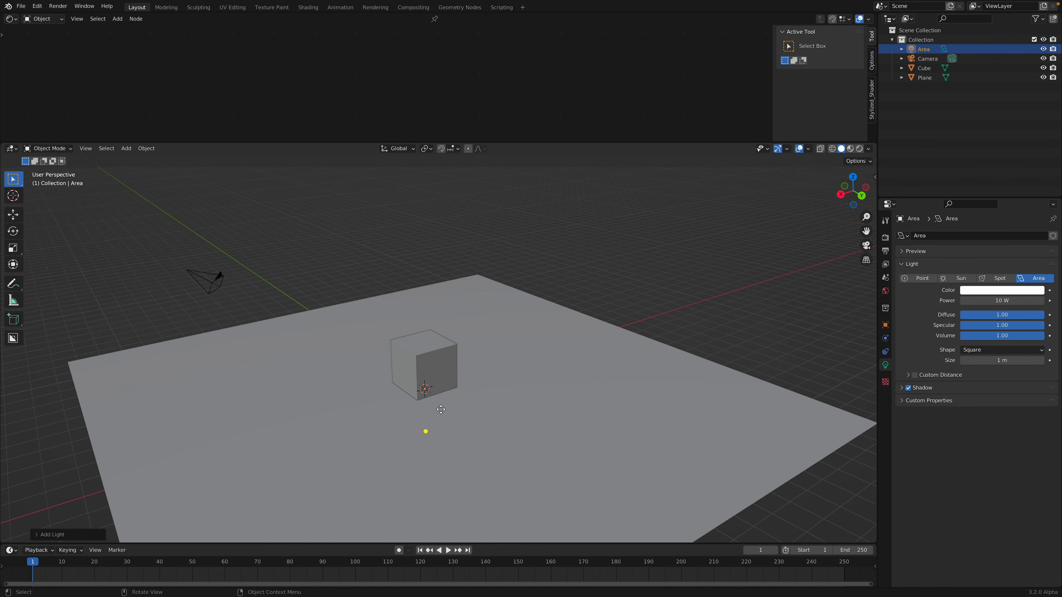
{"action": "key", "text": "g"}
{"action": "left_click", "coordinate": [397, 319]}
{"action": "scroll", "coordinate": [397, 319], "scroll_direction": "up", "scroll_amount": 3}
{"action": "middle_click_drag", "start_coordinate": [389, 334], "coordinate": [418, 319], "text": "shift"}
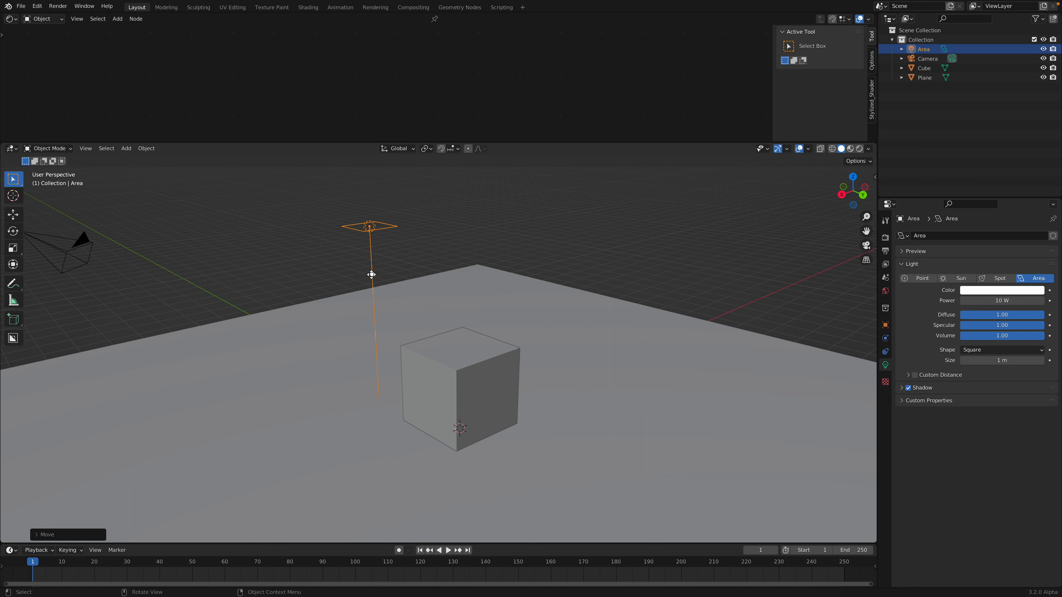
Aim the area light diagonally down toward the cube with its target handle.
{"action": "left_click_drag", "start_coordinate": [371, 274], "coordinate": [455, 356]}
{"action": "middle_click_drag", "start_coordinate": [407, 308], "coordinate": [445, 315]}
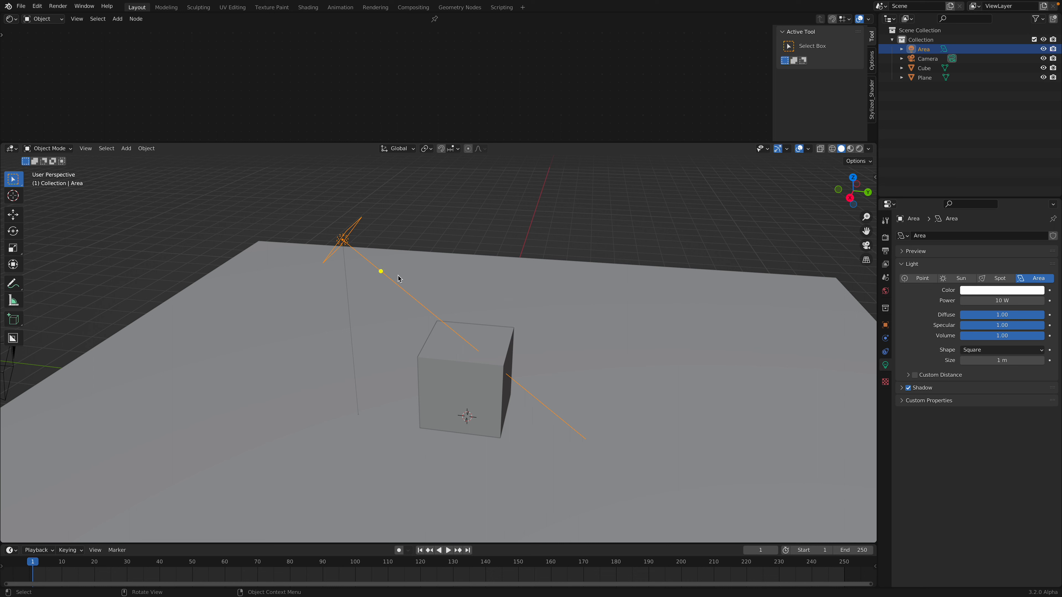
{"action": "left_click_drag", "start_coordinate": [380, 271], "coordinate": [426, 378]}
{"action": "middle_click_drag", "start_coordinate": [427, 378], "coordinate": [499, 382]}
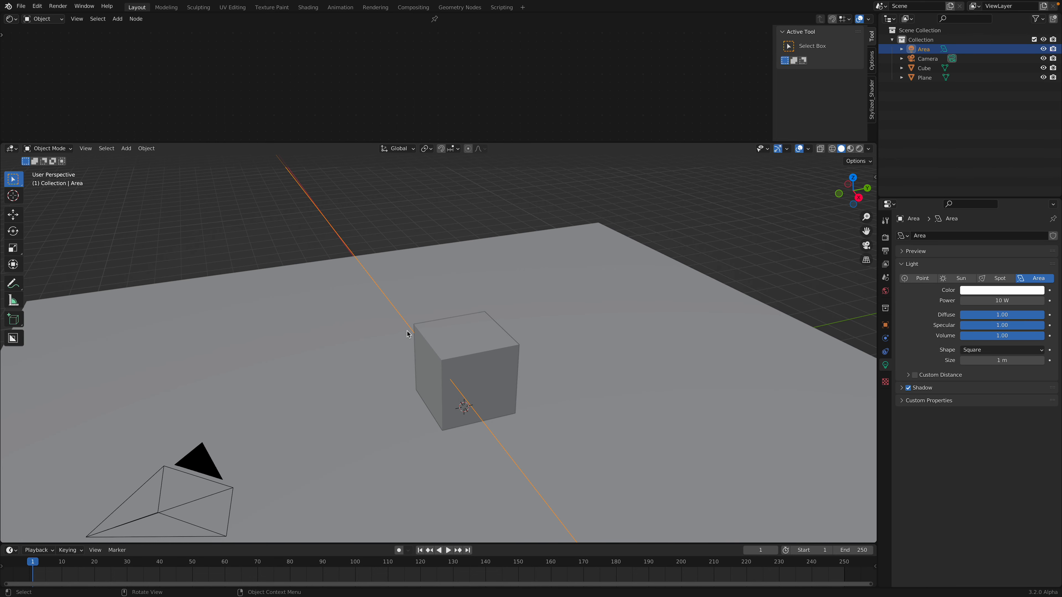
Reposition the area light in several moves, placing it above and to one side of the cube.
{"action": "scroll", "coordinate": [350, 245], "scroll_direction": "down", "scroll_amount": 4}
{"action": "left_click_drag", "start_coordinate": [487, 418], "coordinate": [432, 360], "text": "ctrl"}
{"action": "scroll", "coordinate": [469, 390], "scroll_direction": "up", "scroll_amount": 1}
{"action": "middle_click_drag", "start_coordinate": [468, 391], "coordinate": [423, 368]}
{"action": "key", "text": "g"}
{"action": "left_click", "coordinate": [443, 376]}
{"action": "scroll", "coordinate": [422, 367], "scroll_direction": "up", "scroll_amount": 1}
{"action": "key", "text": "g"}
{"action": "left_click", "coordinate": [422, 318]}
{"action": "middle_click_drag", "start_coordinate": [422, 322], "coordinate": [387, 379]}
{"action": "key", "text": "g"}
{"action": "left_click", "coordinate": [385, 322]}
{"action": "middle_click_drag", "start_coordinate": [386, 322], "coordinate": [400, 325]}
Track the area light onto the cube's upper face, and save the file.
{"action": "key", "text": "shift+t"}
{"action": "left_click", "coordinate": [447, 367]}
{"action": "middle_click_drag", "start_coordinate": [448, 367], "coordinate": [488, 356]}
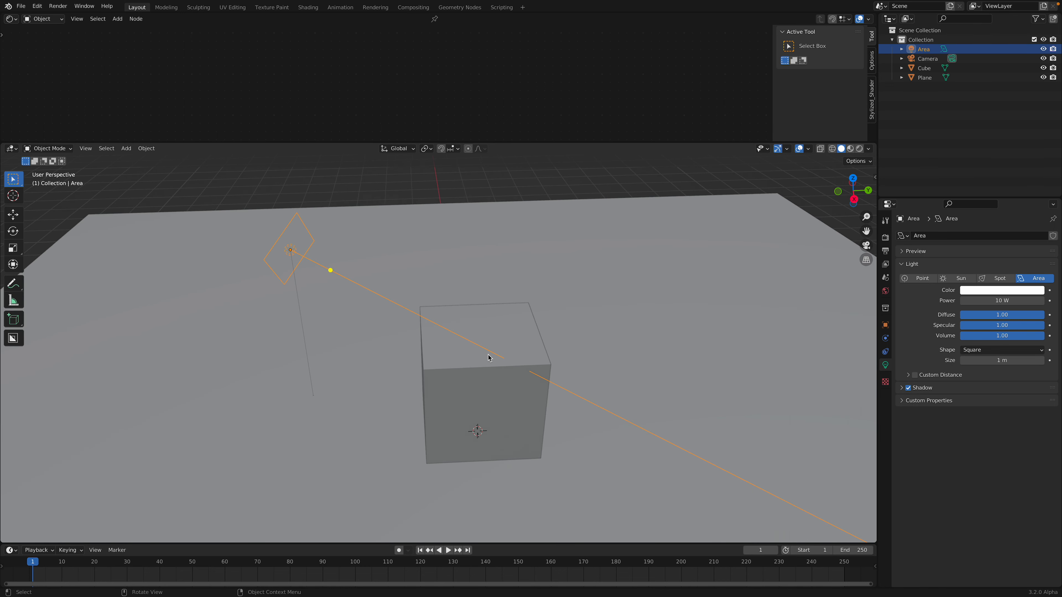
{"action": "left_click", "coordinate": [497, 332]}
{"action": "key", "text": "ctrl+s"}
Set the render engine to Cycles, and save the file.
{"action": "left_click", "coordinate": [885, 237]}
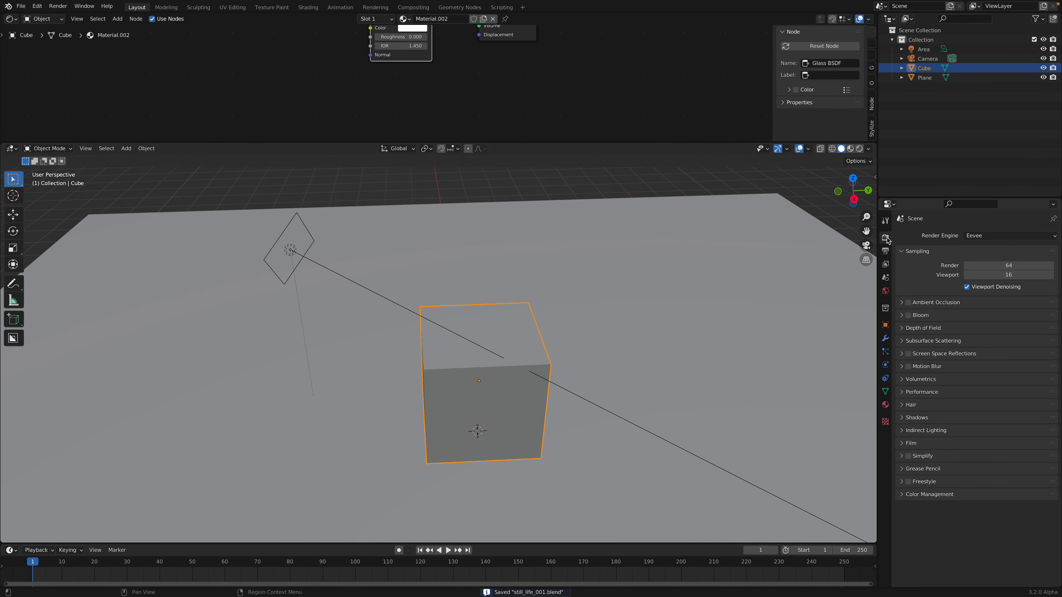
{"action": "left_click", "coordinate": [982, 236]}
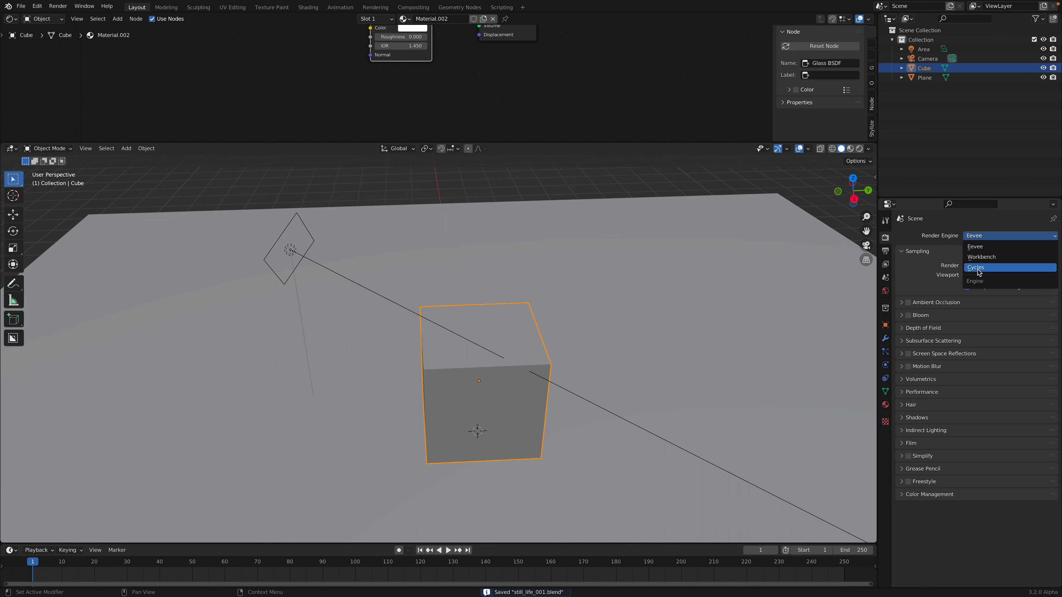
{"action": "left_click", "coordinate": [978, 269]}
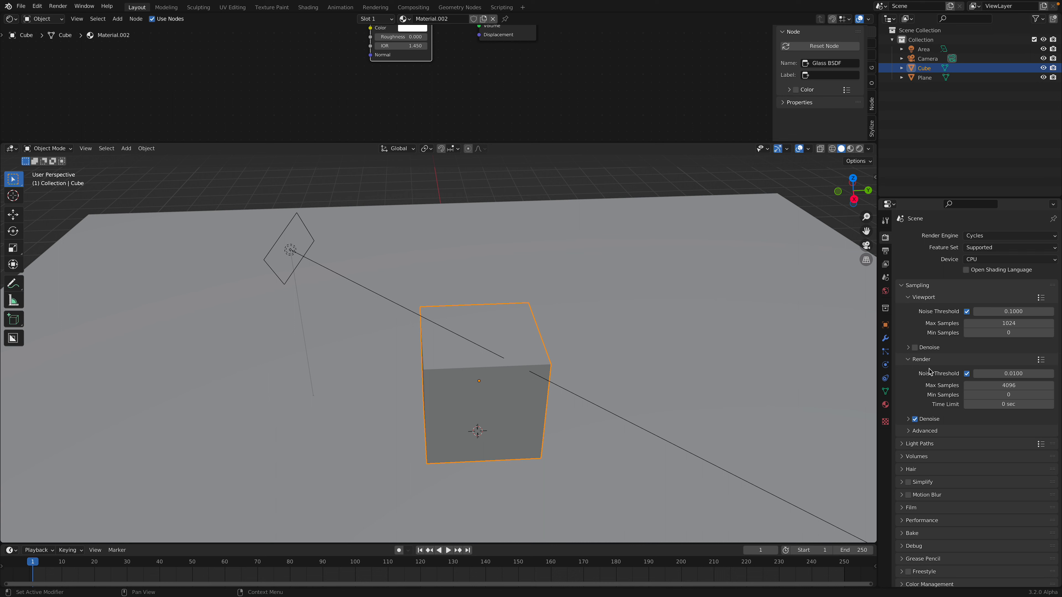
{"action": "scroll", "coordinate": [949, 455], "scroll_direction": "down", "scroll_amount": 1}
{"action": "scroll", "coordinate": [953, 452], "scroll_direction": "up", "scroll_amount": 1}
{"action": "middle_click_drag", "start_coordinate": [489, 319], "coordinate": [510, 301]}
{"action": "key", "text": "ctrl+s"}
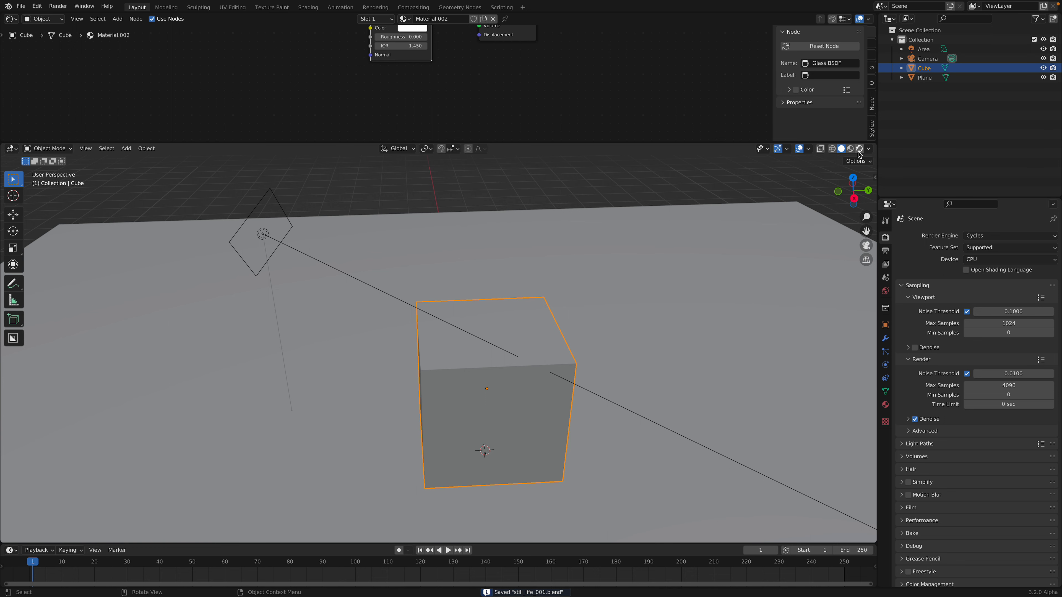
Set the viewport to rendered shading, and enlarge the square area light to 1.2 m.
{"action": "left_click", "coordinate": [860, 149]}
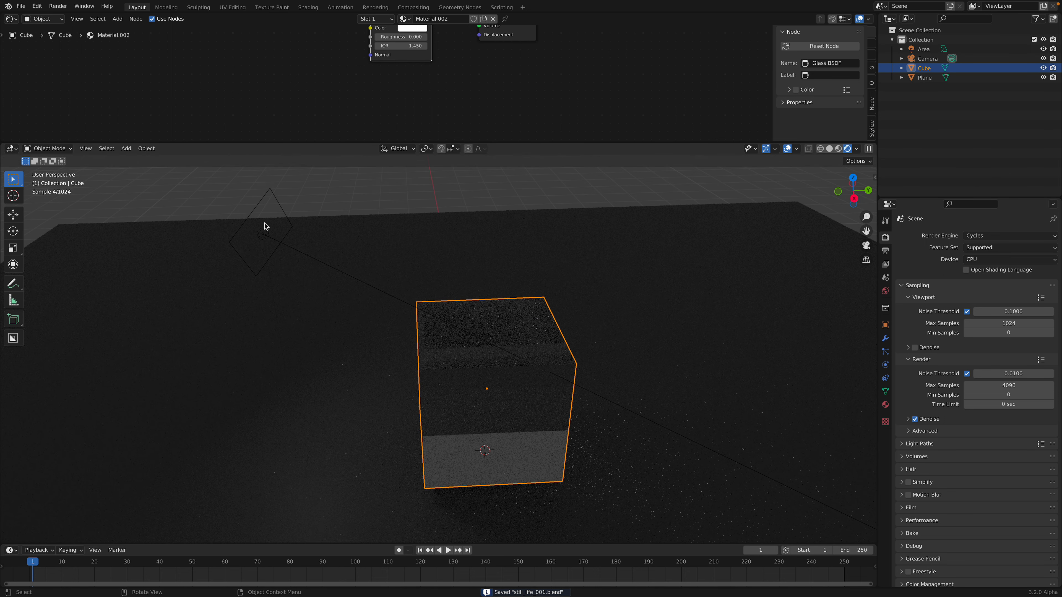
{"action": "left_click", "coordinate": [293, 218]}
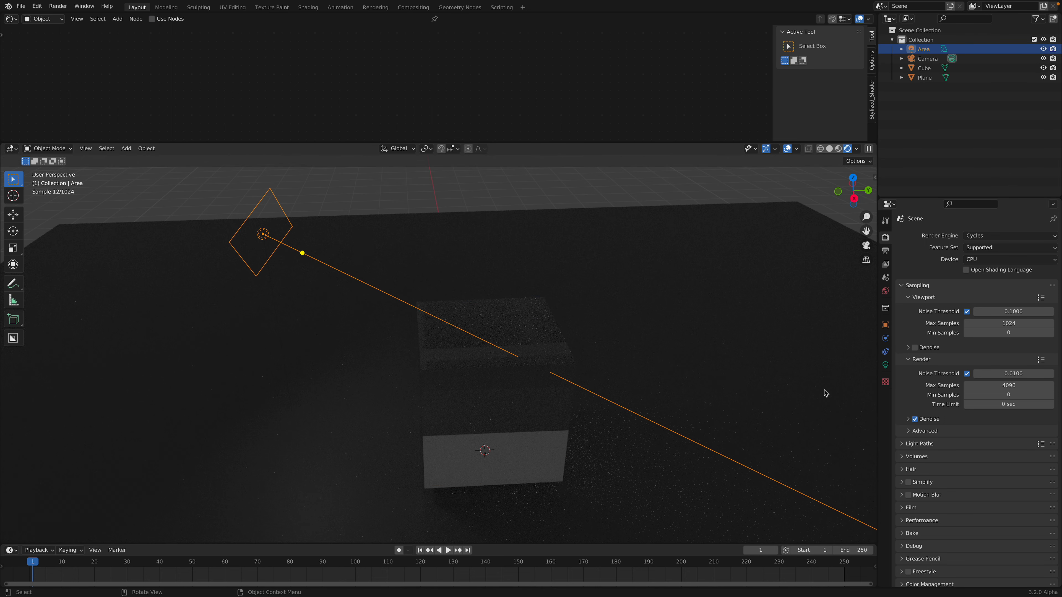
{"action": "left_click", "coordinate": [885, 365]}
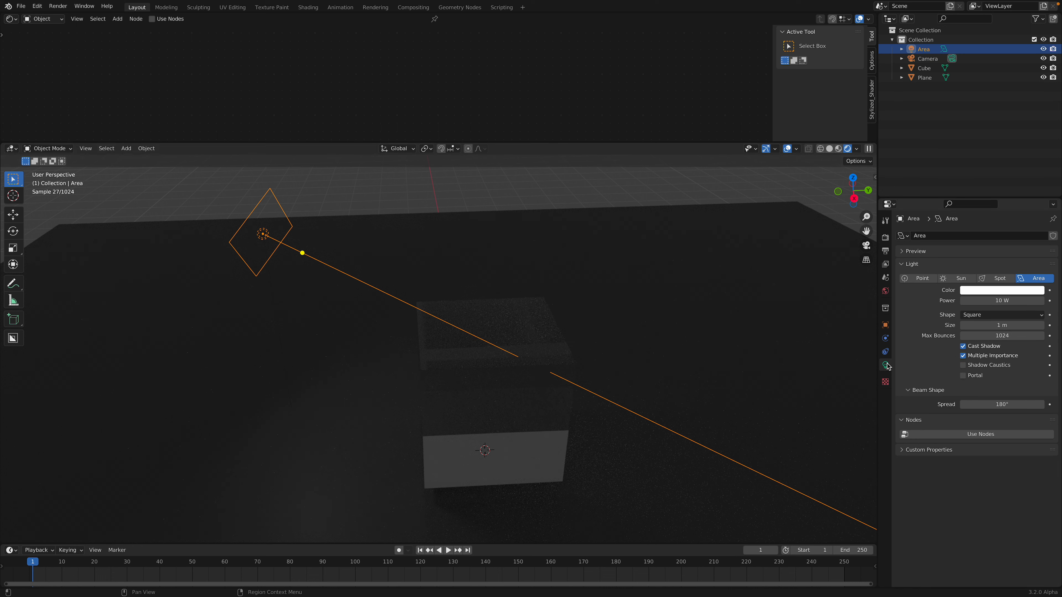
{"action": "mouse_move", "coordinate": [225, 243]}
{"action": "left_mouse_down"}
{"action": "mouse_move", "coordinate": [135, 251]}
{"action": "mouse_move", "coordinate": [221, 244]}
{"action": "left_mouse_up"}
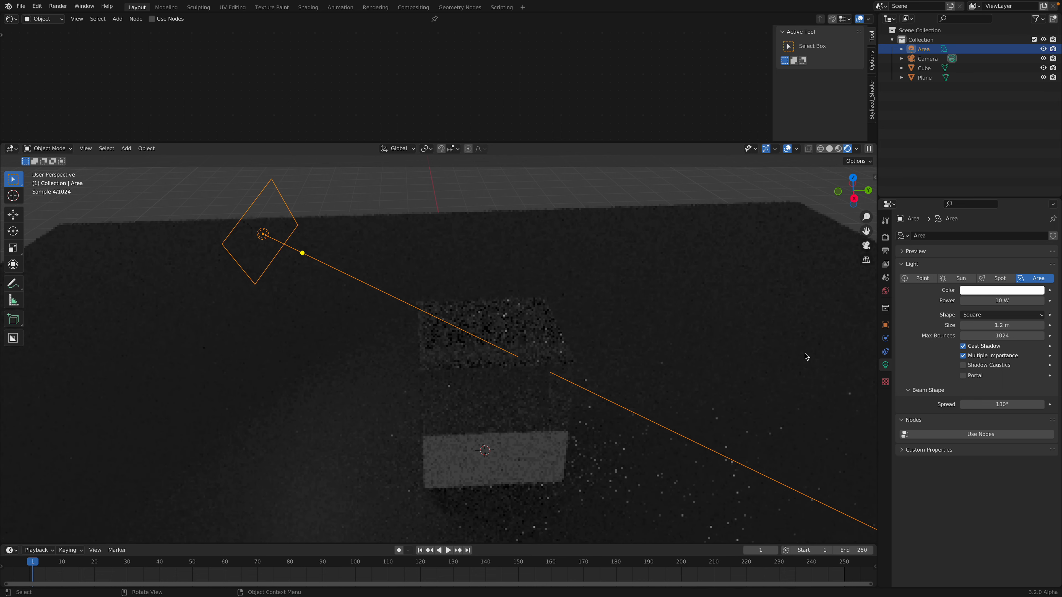
Change the area light's shape to Rectangle, and stretch its X size to about 2.59 m.
{"action": "left_click", "coordinate": [980, 316]}
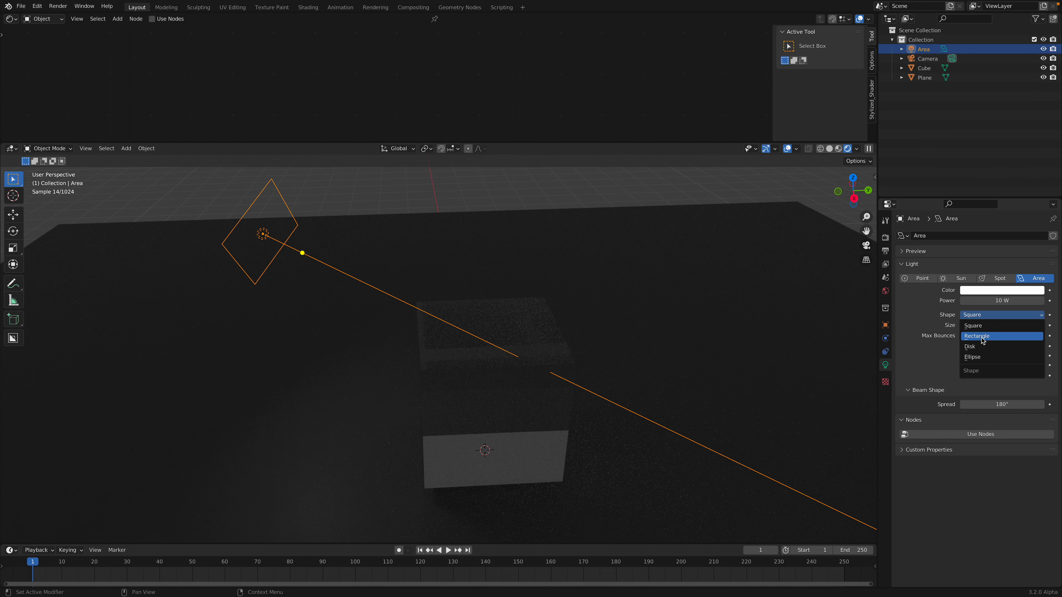
{"action": "left_click", "coordinate": [981, 340]}
{"action": "left_click_drag", "start_coordinate": [253, 283], "coordinate": [198, 358]}
Rotate the rectangular area light with trackball rotation so it points down at the cube, and save the file.
{"action": "middle_click_drag", "start_coordinate": [365, 297], "coordinate": [536, 232]}
{"action": "key", "text": "r"}
{"action": "key", "text": "r"}
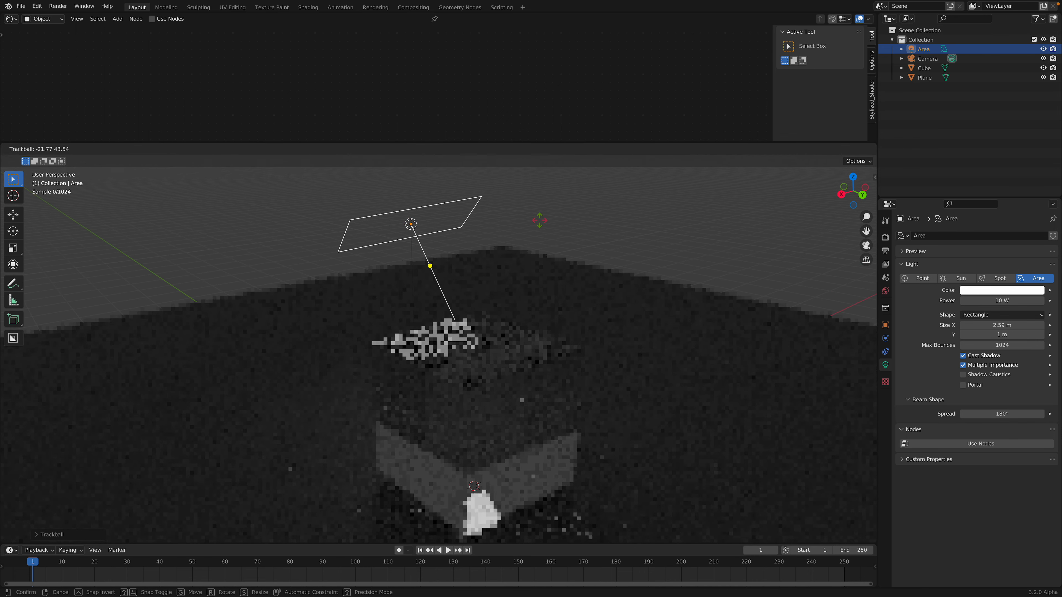
{"action": "left_click", "coordinate": [509, 268]}
{"action": "middle_click_drag", "start_coordinate": [510, 268], "coordinate": [517, 339]}
{"action": "left_click", "coordinate": [517, 339]}
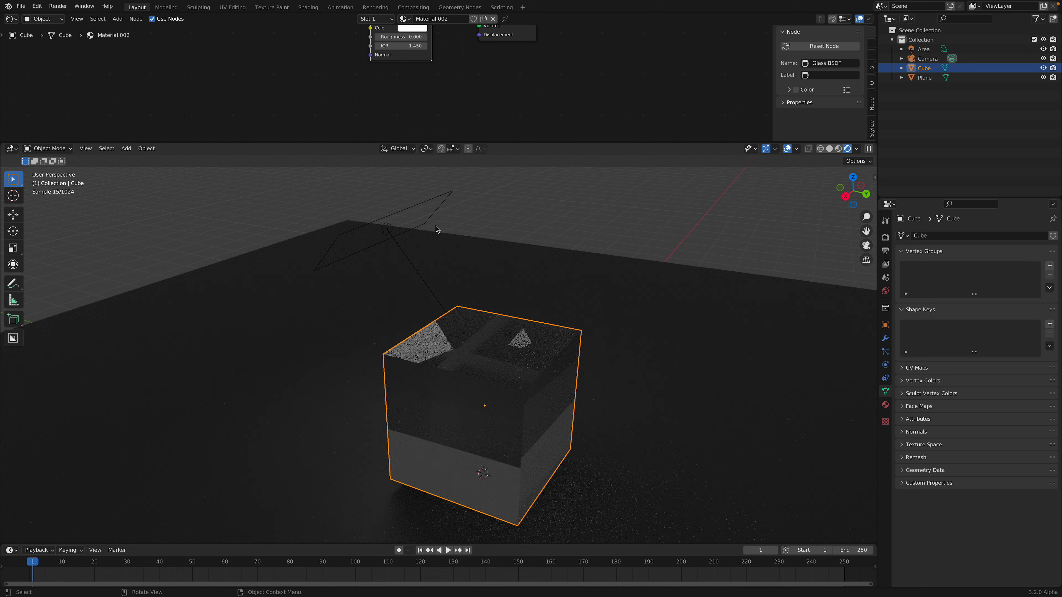
{"action": "key", "text": "ctrl+s"}
{"action": "left_click", "coordinate": [507, 236]}
Switch the shader editor to the Geometry Node Editor, create a new node tree on the cube, and make the editor area taller.
{"action": "left_click", "coordinate": [488, 331]}
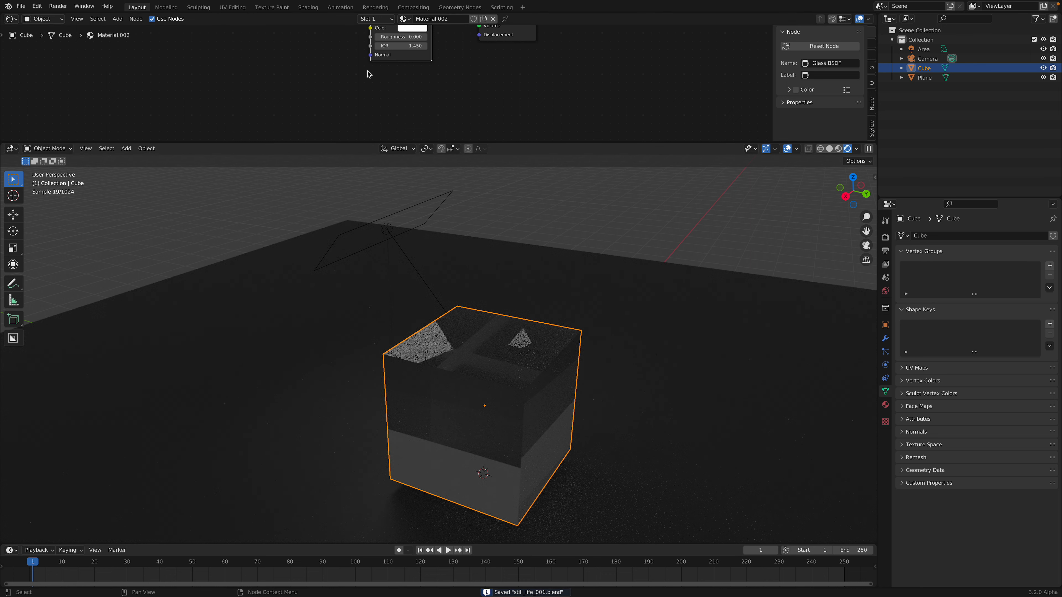
{"action": "key", "text": "Home"}
{"action": "left_click", "coordinate": [11, 19]}
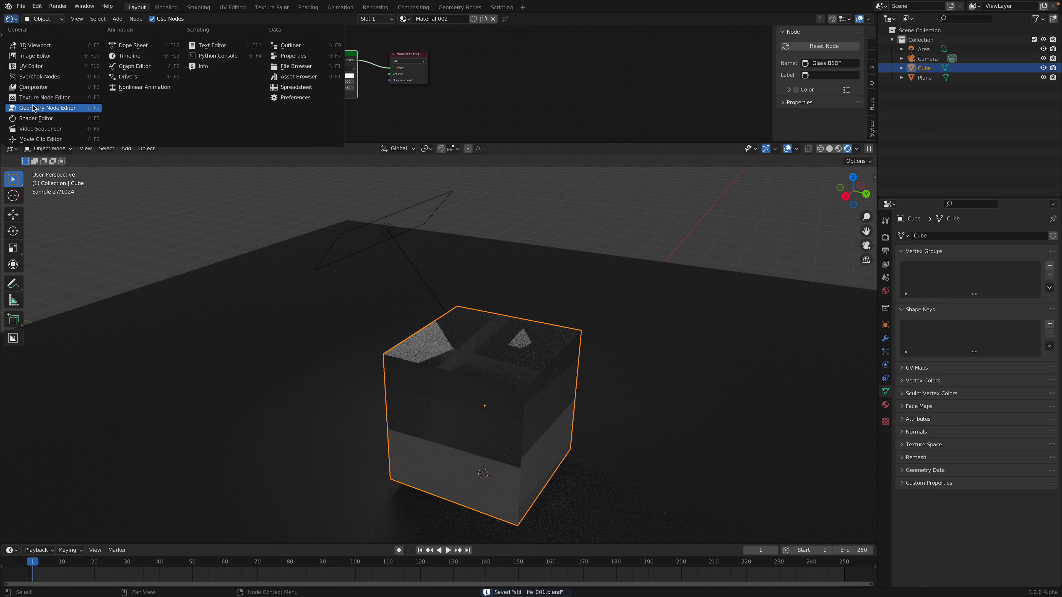
{"action": "left_click", "coordinate": [42, 107]}
{"action": "left_click", "coordinate": [438, 19]}
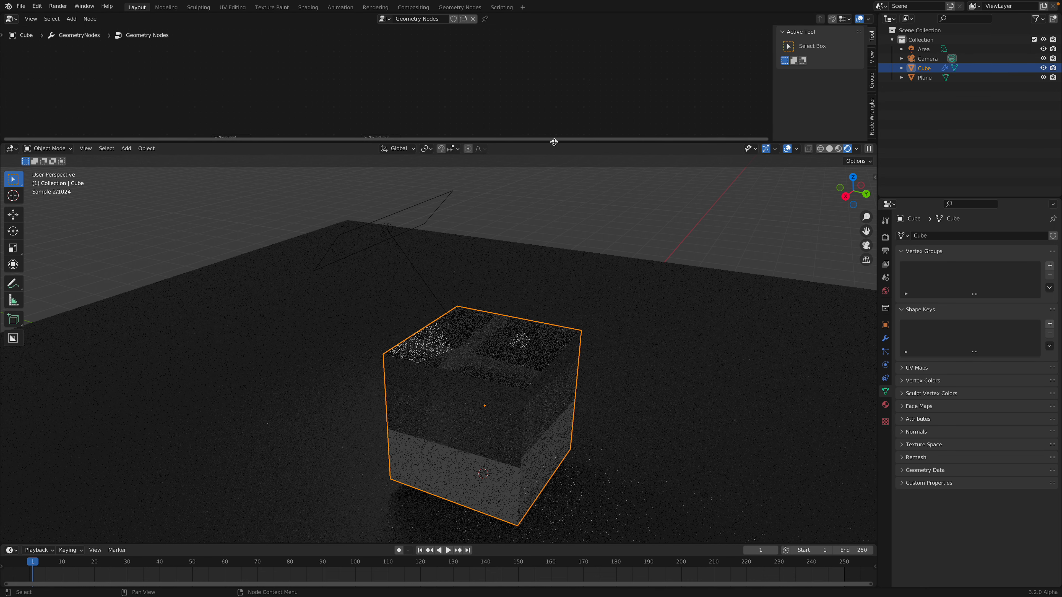
{"action": "left_click_drag", "start_coordinate": [553, 141], "coordinate": [418, 219]}
Insert a Subdivision Surface node between Group Input and Group Output, and set its level to 6.
{"action": "scroll", "coordinate": [446, 88], "scroll_direction": "up", "scroll_amount": 4}
{"action": "middle_click_drag", "start_coordinate": [404, 156], "coordinate": [539, 143]}
{"action": "scroll", "coordinate": [446, 151], "scroll_direction": "up", "scroll_amount": 4}
{"action": "middle_click_drag", "start_coordinate": [446, 152], "coordinate": [423, 120]}
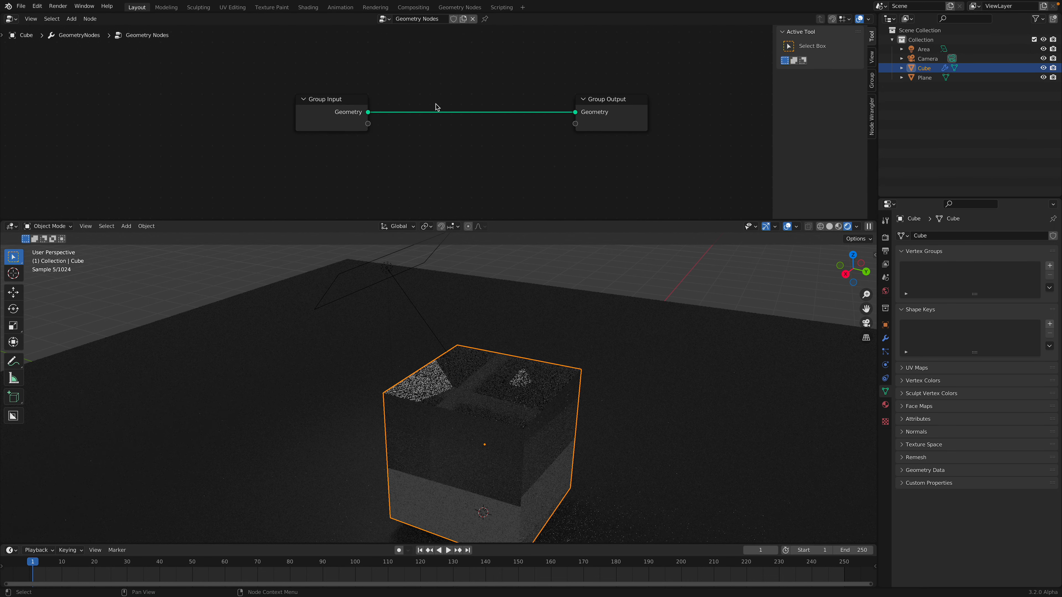
{"action": "key", "text": "shift+a"}
{"action": "type", "text": "sub"}
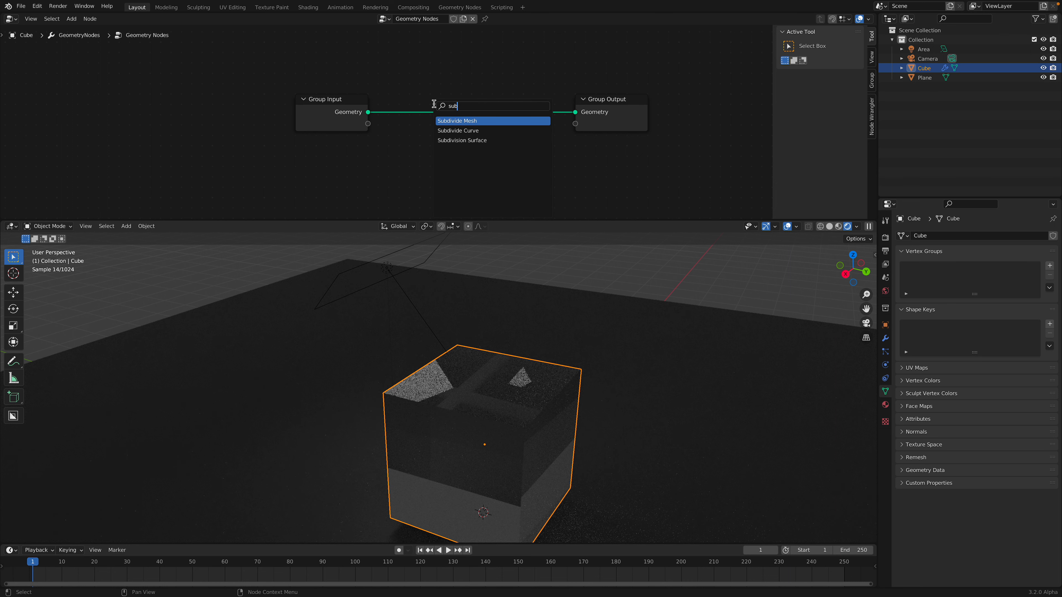
{"action": "left_click", "coordinate": [468, 140]}
{"action": "left_click", "coordinate": [460, 144]}
{"action": "left_click", "coordinate": [470, 156]}
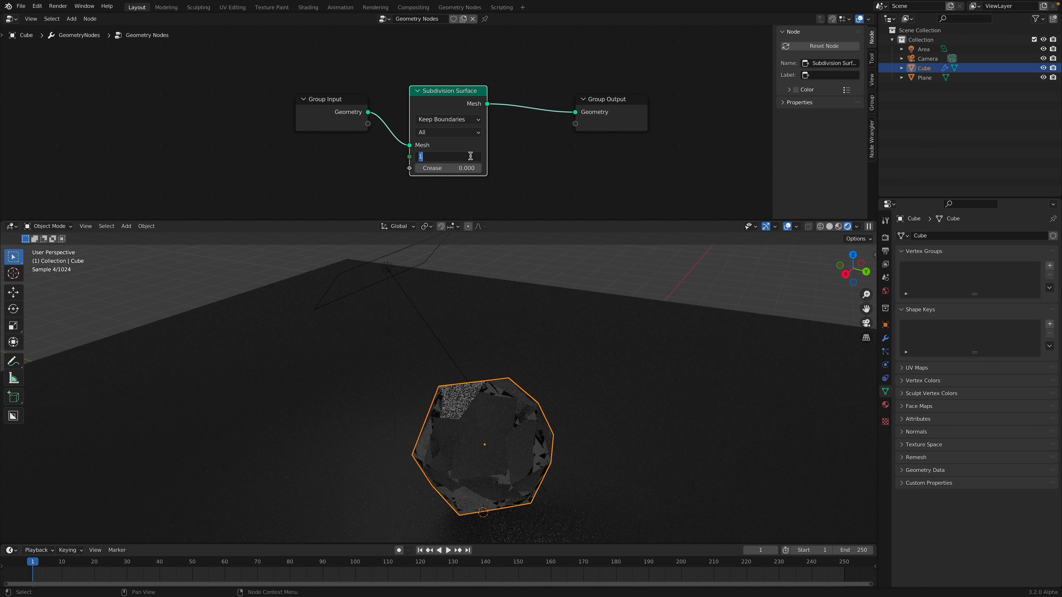
{"action": "type", "text": "6"}
{"action": "key", "text": "Return"}
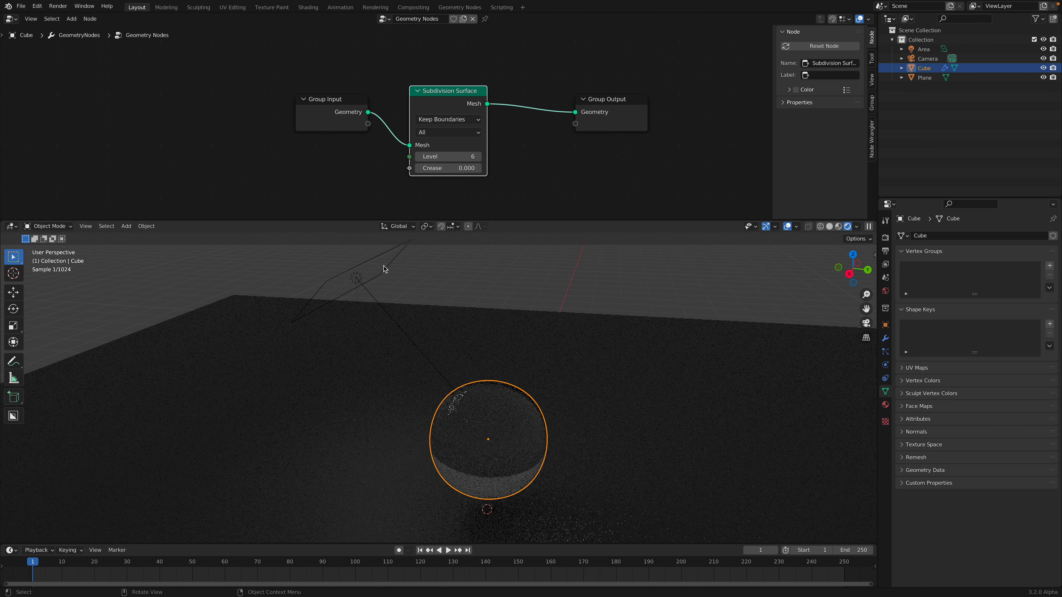
Increase the area light's X size to about 5.39 m, and set its power to 1000 W.
{"action": "left_click", "coordinate": [380, 261]}
{"action": "left_click_drag", "start_coordinate": [989, 325], "coordinate": [1028, 325]}
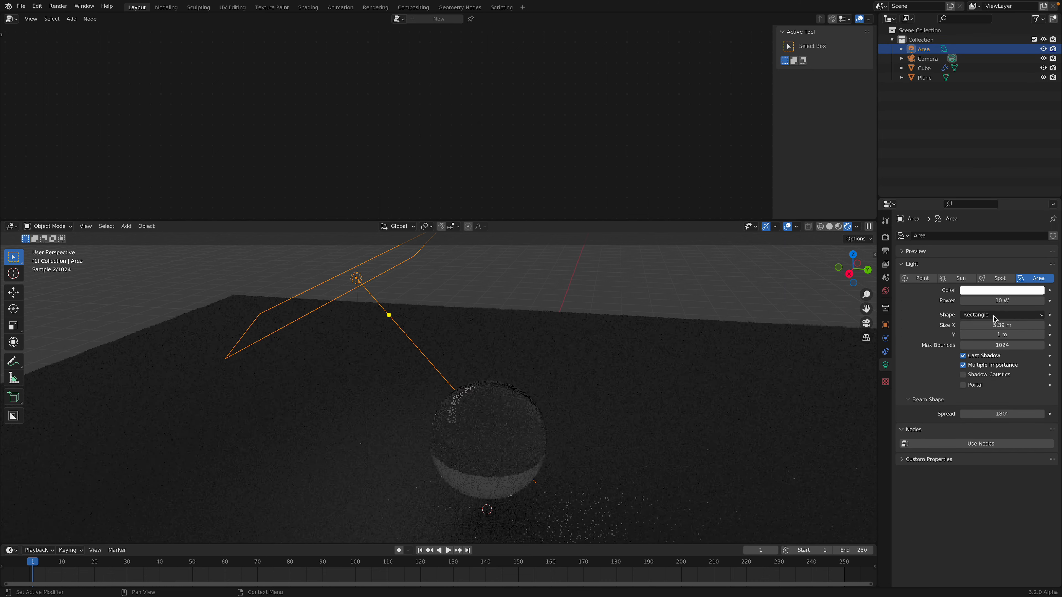
{"action": "left_click", "coordinate": [993, 301]}
{"action": "type", "text": "1000"}
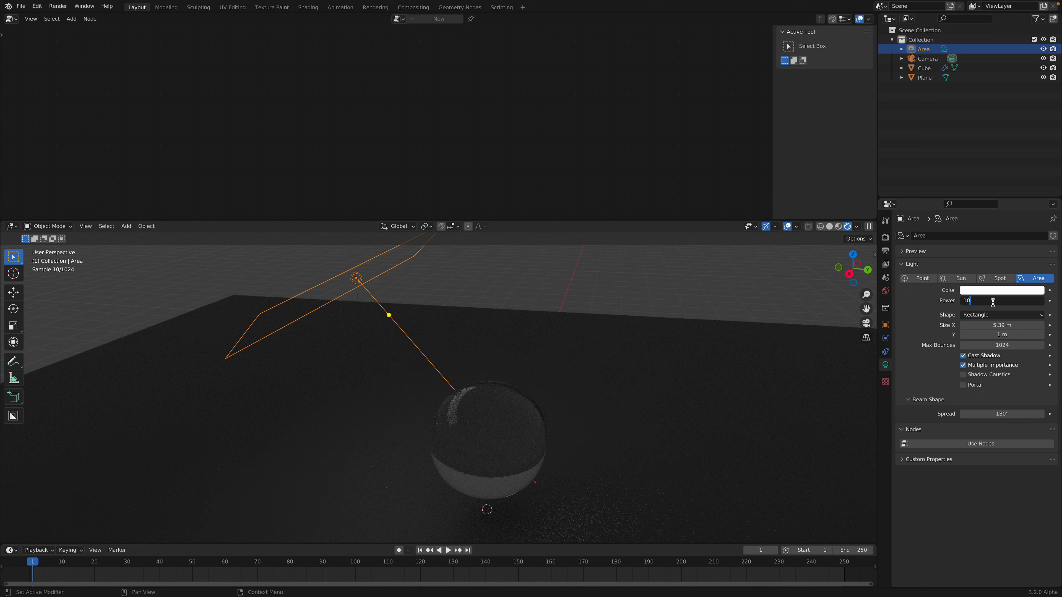
{"action": "key", "text": "Return"}
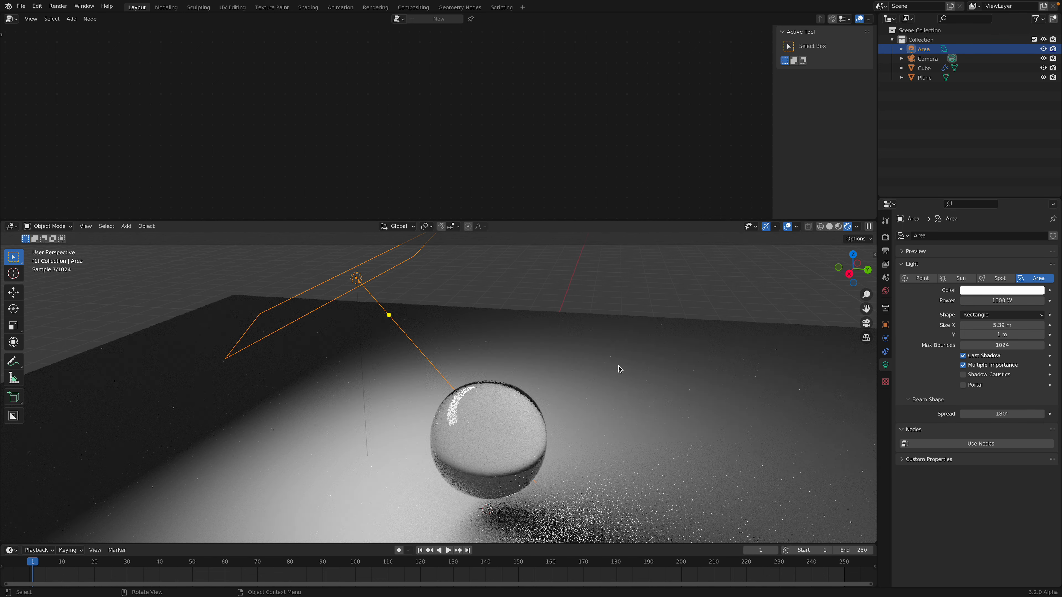
Enable Shadow Caustics on the area light, and enable Cast and Receive Shadow Caustics on the glass sphere.
{"action": "middle_click_drag", "start_coordinate": [539, 502], "coordinate": [560, 506]}
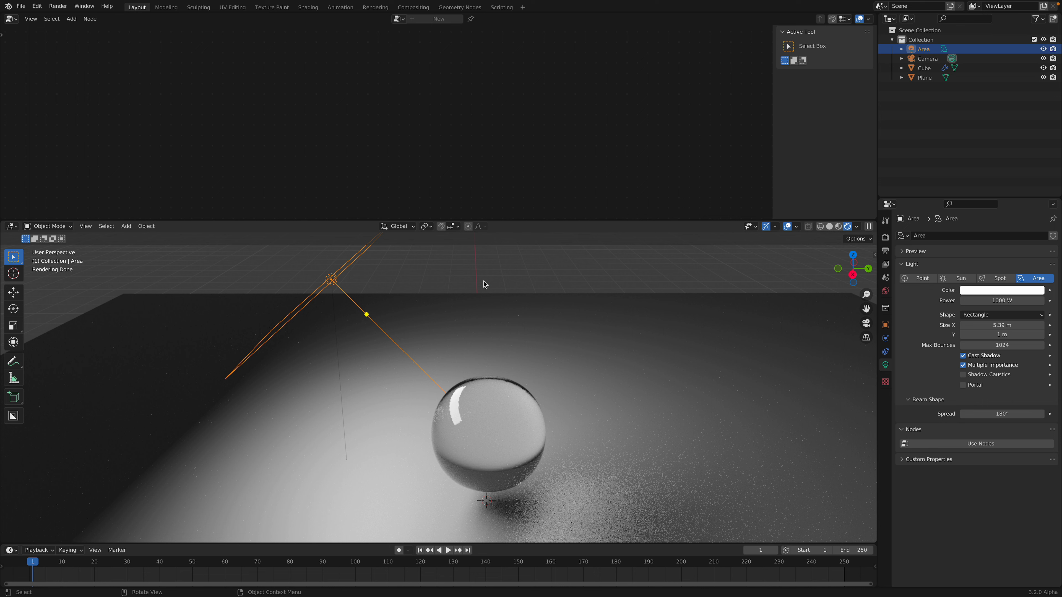
{"action": "left_click", "coordinate": [973, 376]}
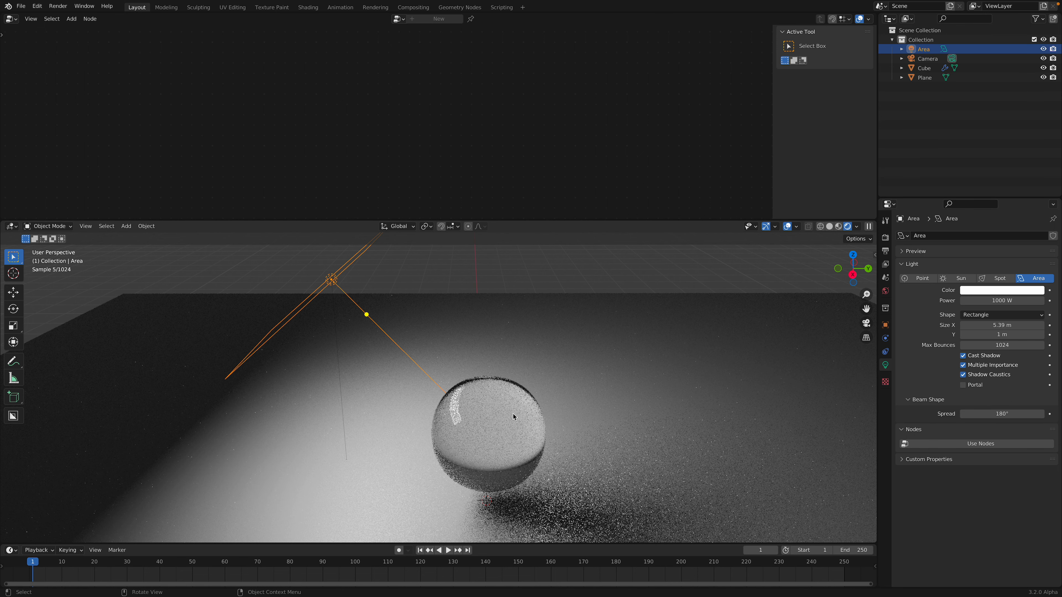
{"action": "left_click", "coordinate": [480, 380]}
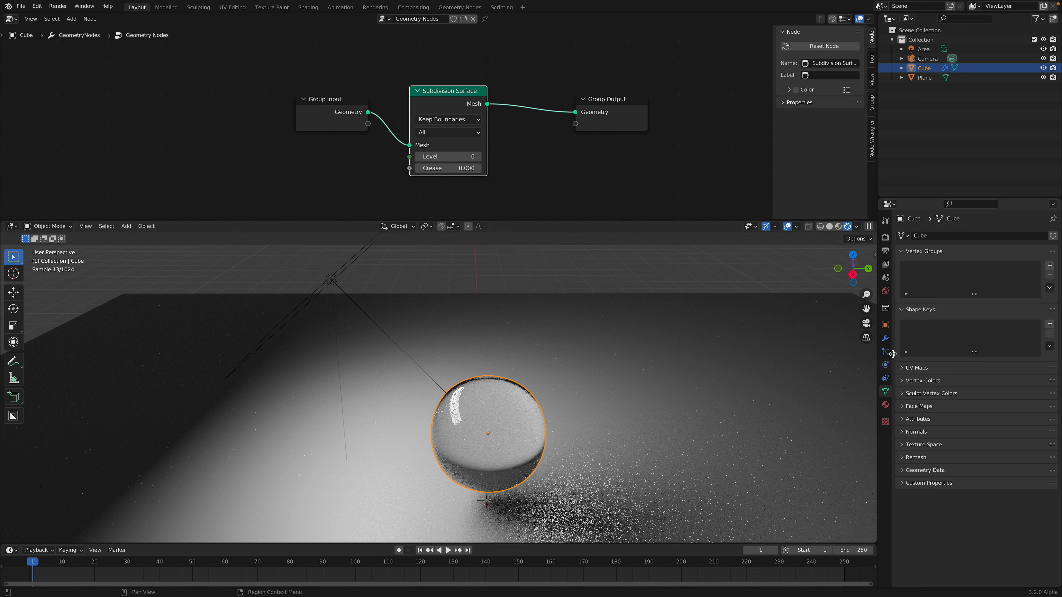
{"action": "left_click", "coordinate": [885, 325]}
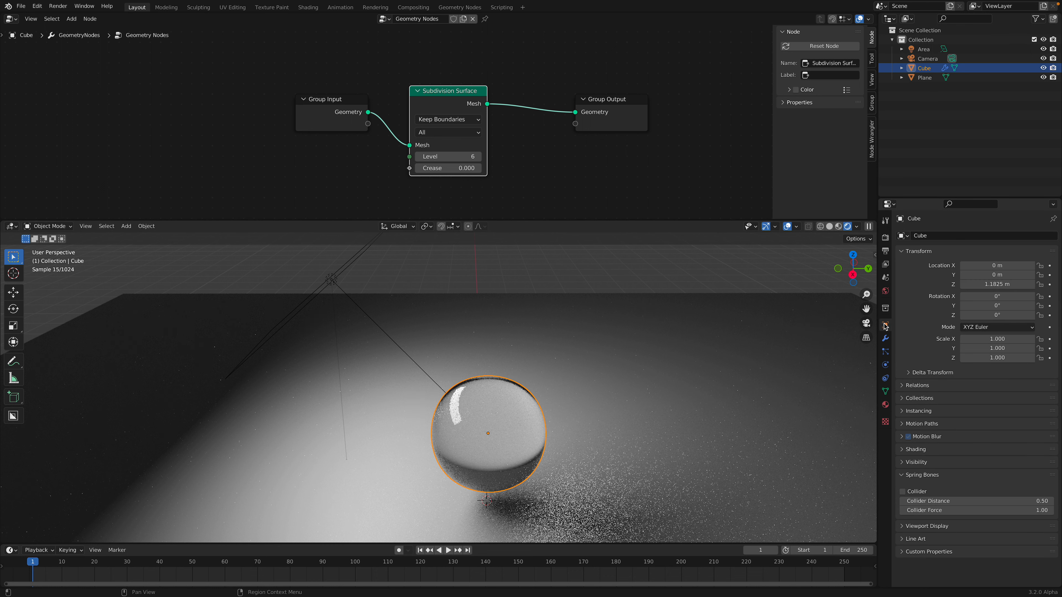
{"action": "left_click", "coordinate": [916, 449]}
{"action": "scroll", "coordinate": [957, 412], "scroll_direction": "down", "scroll_amount": 5}
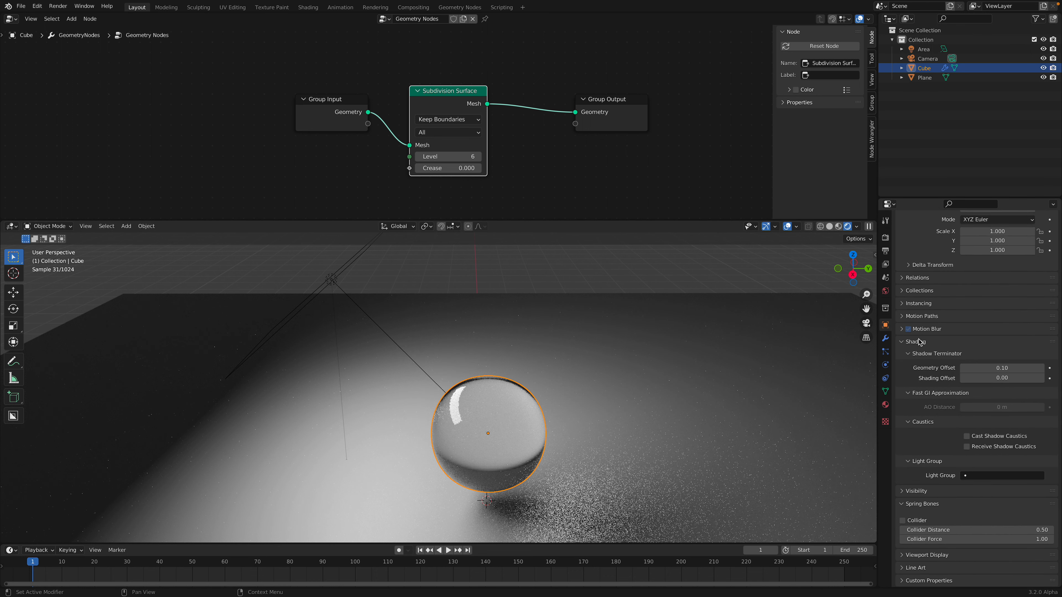
{"action": "left_click", "coordinate": [966, 436]}
{"action": "left_click", "coordinate": [967, 446]}
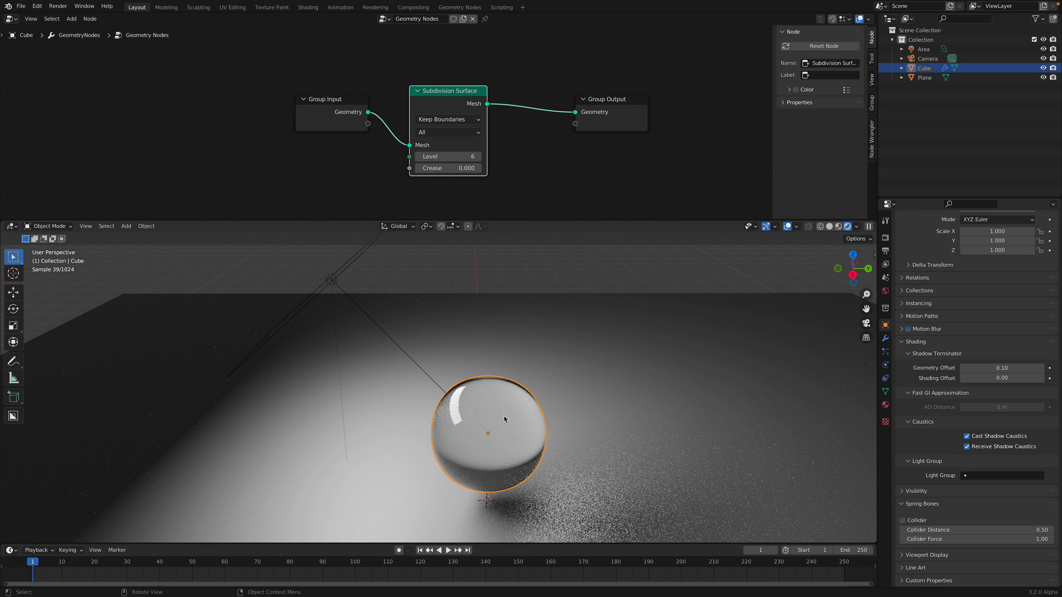
Enable viewport denoising in the render settings, and save the file.
{"action": "left_click", "coordinate": [885, 238]}
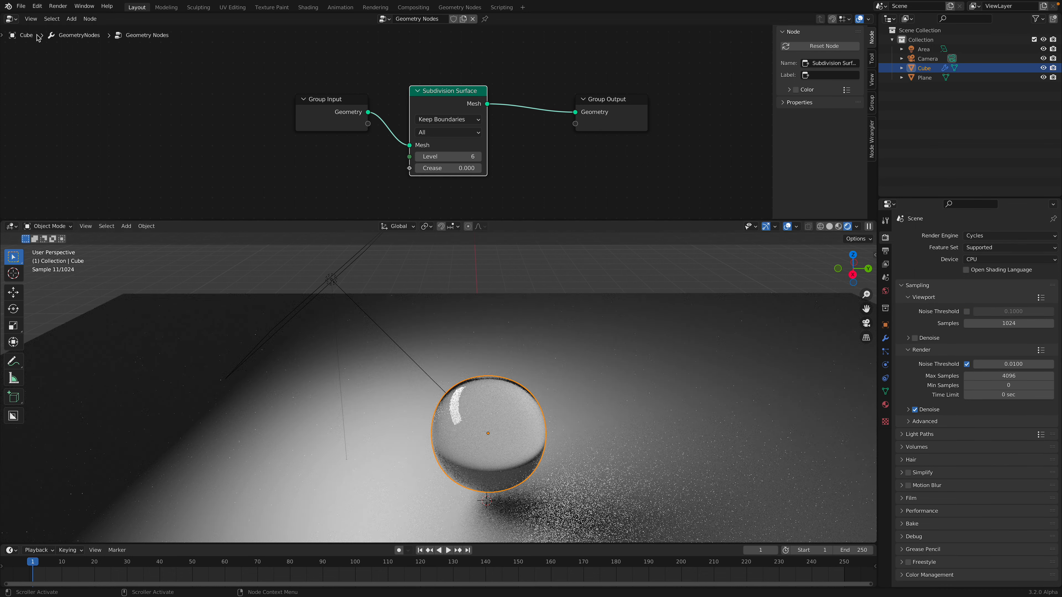
{"action": "left_click", "coordinate": [20, 6]}
{"action": "left_click", "coordinate": [41, 68]}
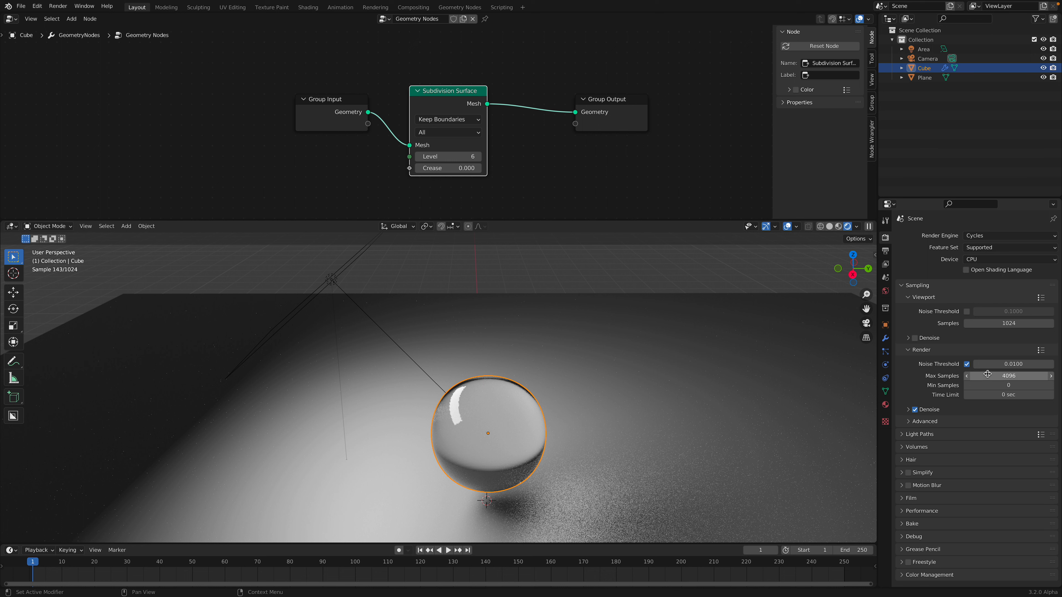
{"action": "left_click", "coordinate": [920, 339]}
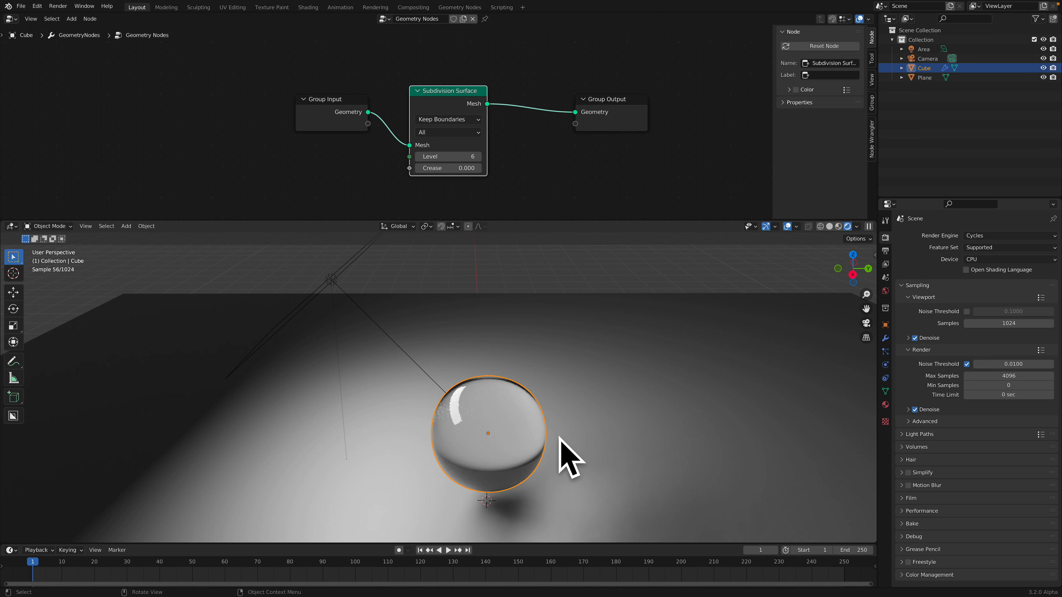
{"action": "key", "text": "ctrl+s"}
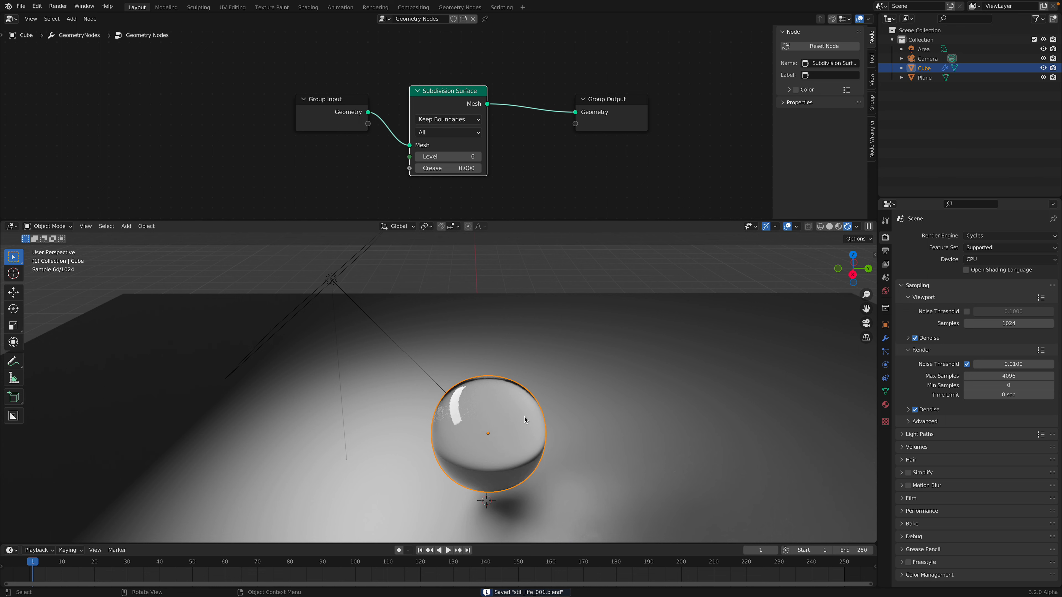
View the glass sphere from several angles, set the viewport to solid shading, and frame the sphere's whole node tree.
{"action": "middle_click_drag", "start_coordinate": [484, 405], "coordinate": [486, 372]}
{"action": "left_click", "coordinate": [552, 412]}
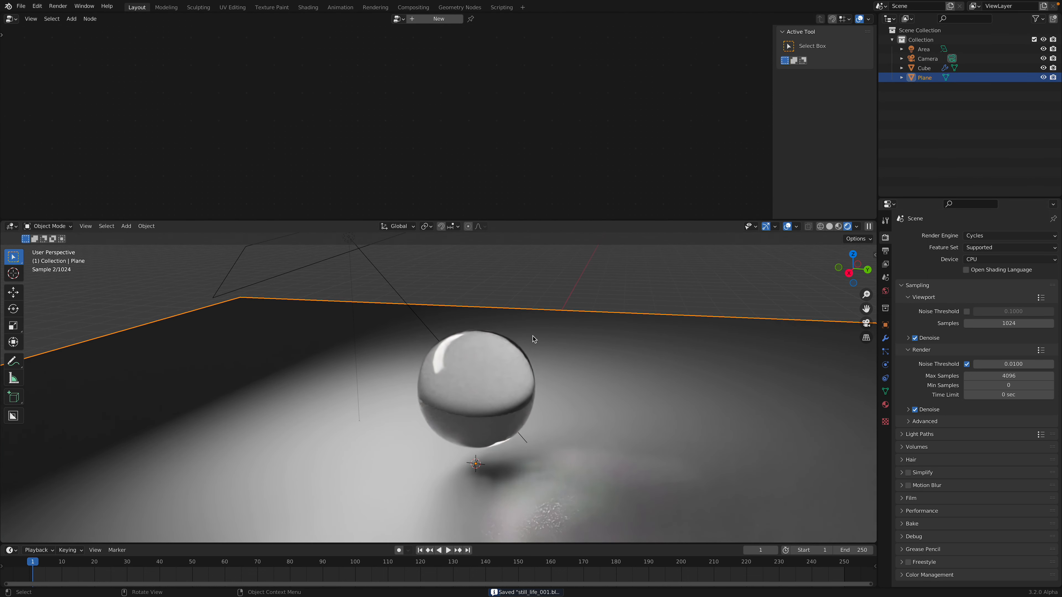
{"action": "middle_click_drag", "start_coordinate": [534, 337], "coordinate": [494, 355]}
{"action": "left_click", "coordinate": [495, 355]}
{"action": "key", "text": "Home"}
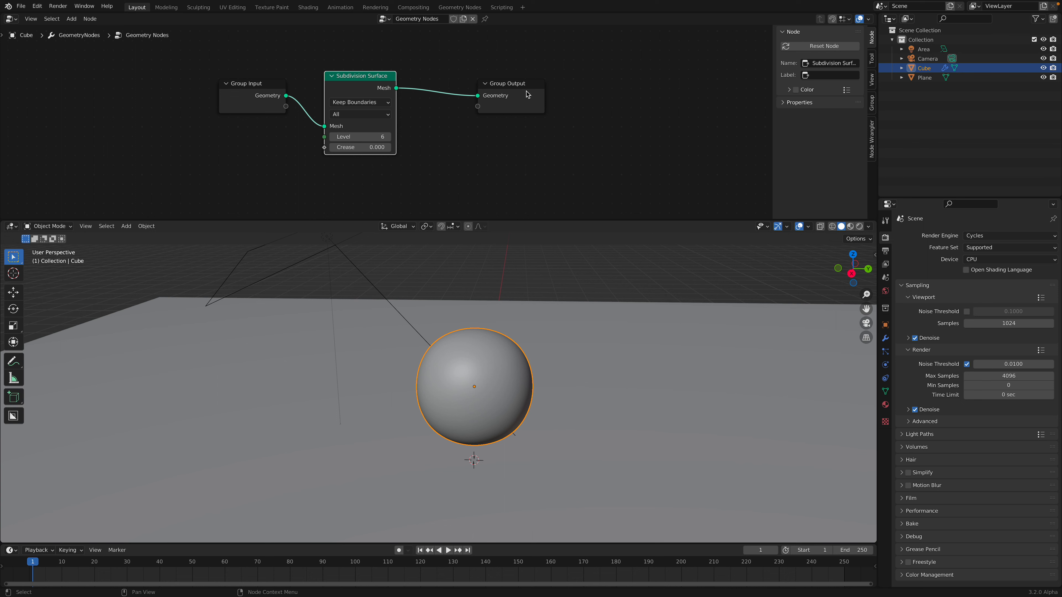
Move the Group Output node away to make room, and insert a Set Position node after Subdivision Surface.
{"action": "left_click_drag", "start_coordinate": [526, 94], "coordinate": [626, 131]}
{"action": "middle_click_drag", "start_coordinate": [541, 130], "coordinate": [531, 104]}
{"action": "scroll", "coordinate": [403, 119], "scroll_direction": "down", "scroll_amount": 1}
{"action": "middle_click_drag", "start_coordinate": [403, 118], "coordinate": [392, 122]}
{"action": "key", "text": "shift+a"}
{"action": "left_click", "coordinate": [383, 108]}
{"action": "type", "text": "set"}
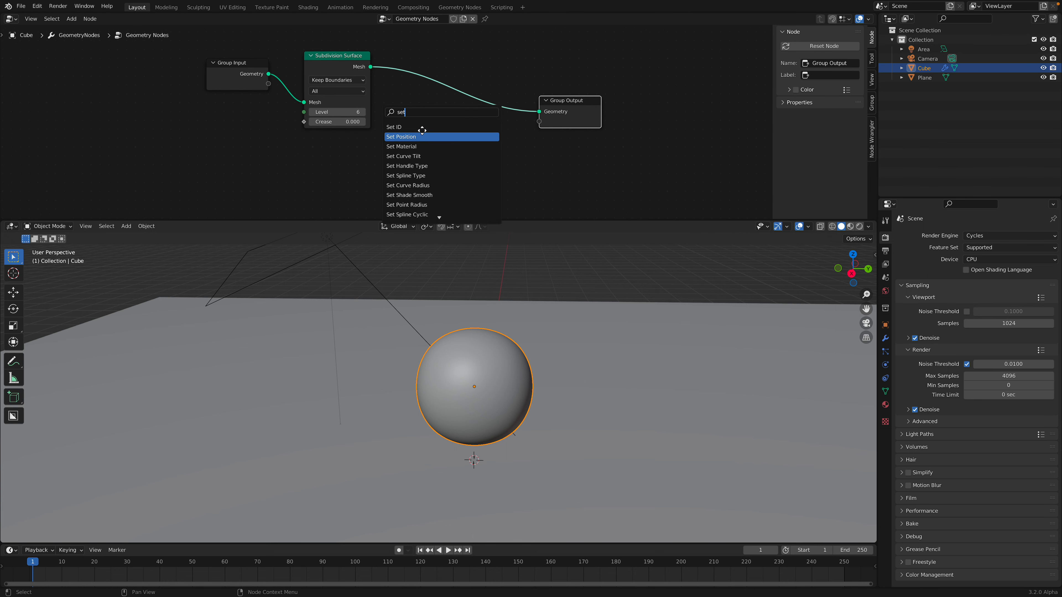
{"action": "left_click", "coordinate": [421, 135]}
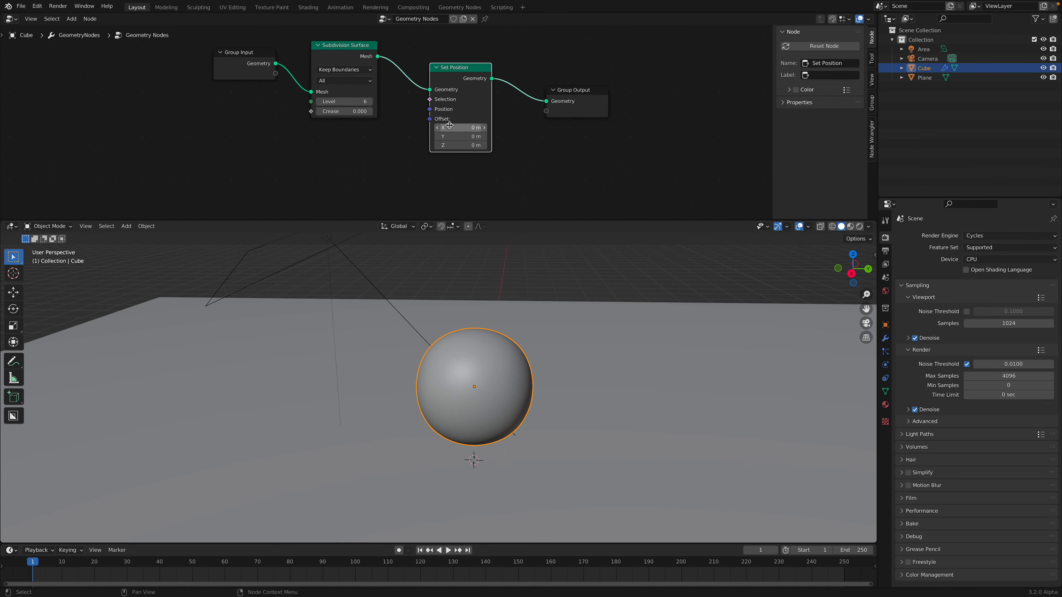
{"action": "scroll", "coordinate": [456, 92], "scroll_direction": "down", "scroll_amount": 1}
{"action": "left_click", "coordinate": [462, 87]}
{"action": "left_click_drag", "start_coordinate": [462, 87], "coordinate": [495, 102]}
{"action": "middle_click_drag", "start_coordinate": [471, 111], "coordinate": [484, 98]}
Add a Musgrave Texture node below Subdivision Surface, and connect its Height to the Set Position node's Offset.
{"action": "key", "text": "shift+a"}
{"action": "left_click", "coordinate": [388, 126]}
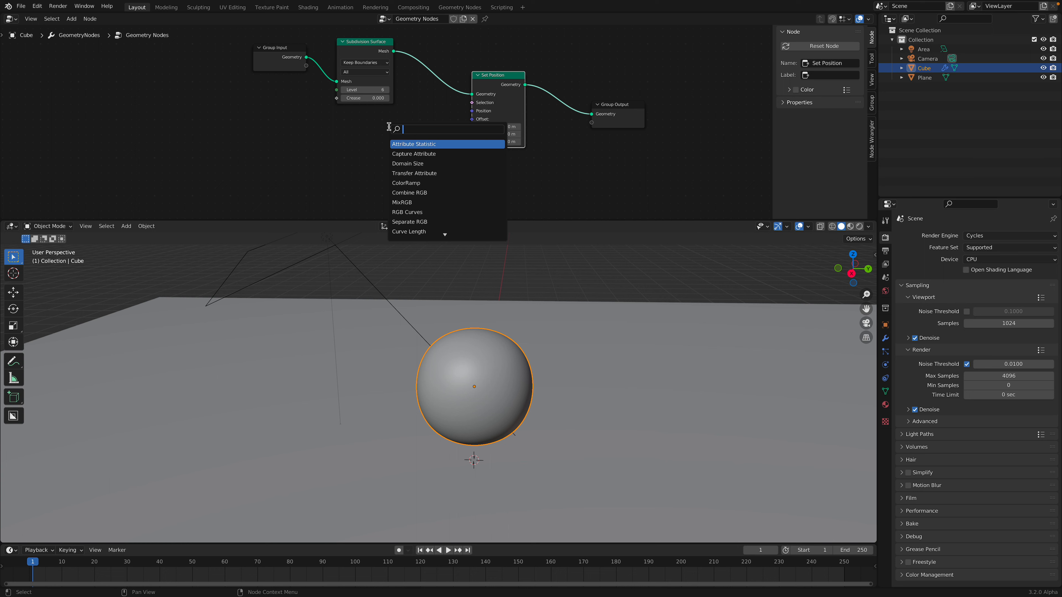
{"action": "type", "text": "mus"}
{"action": "key", "text": "Return"}
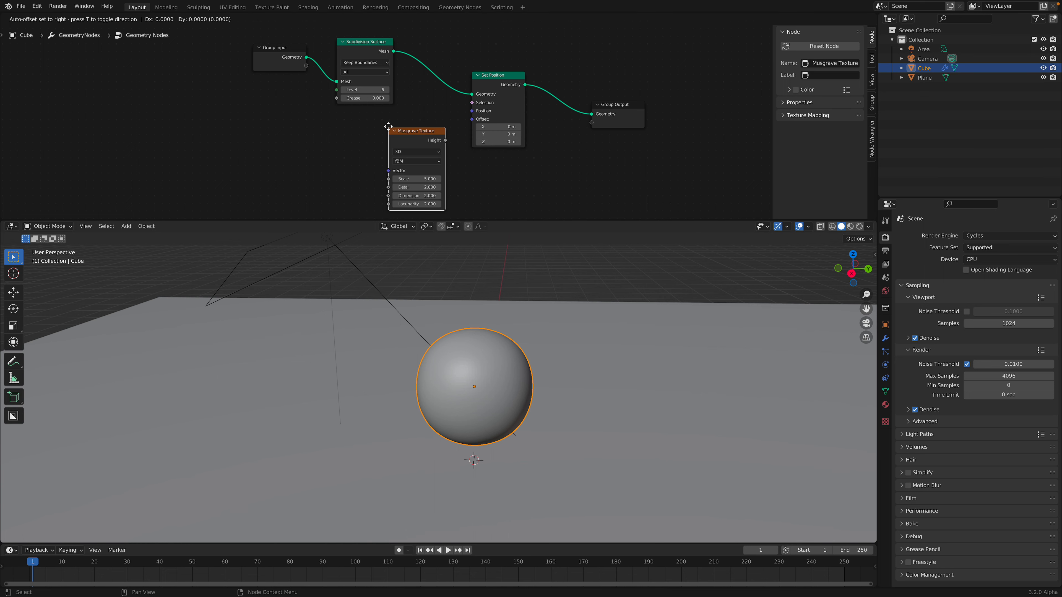
{"action": "left_click", "coordinate": [302, 119]}
{"action": "middle_click_drag", "start_coordinate": [301, 119], "coordinate": [304, 118]}
{"action": "left_click_drag", "start_coordinate": [356, 136], "coordinate": [474, 117]}
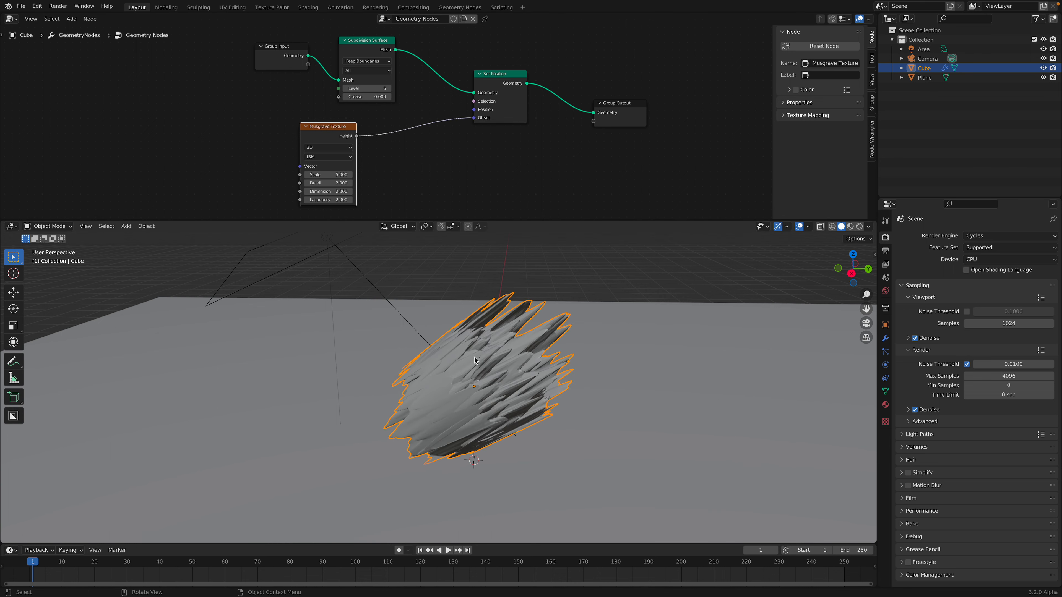
Add a Normal node beside the lower part of the Musgrave Texture node.
{"action": "key", "text": "shift+a"}
{"action": "key", "text": "s"}
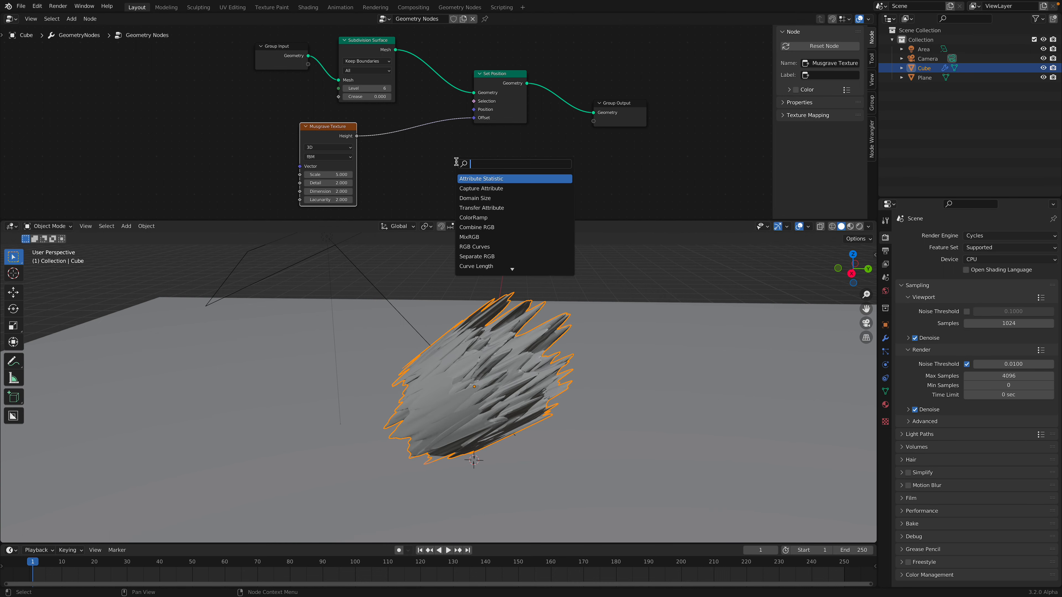
{"action": "type", "text": "norm"}
{"action": "key", "text": "Return"}
{"action": "left_click", "coordinate": [363, 177]}
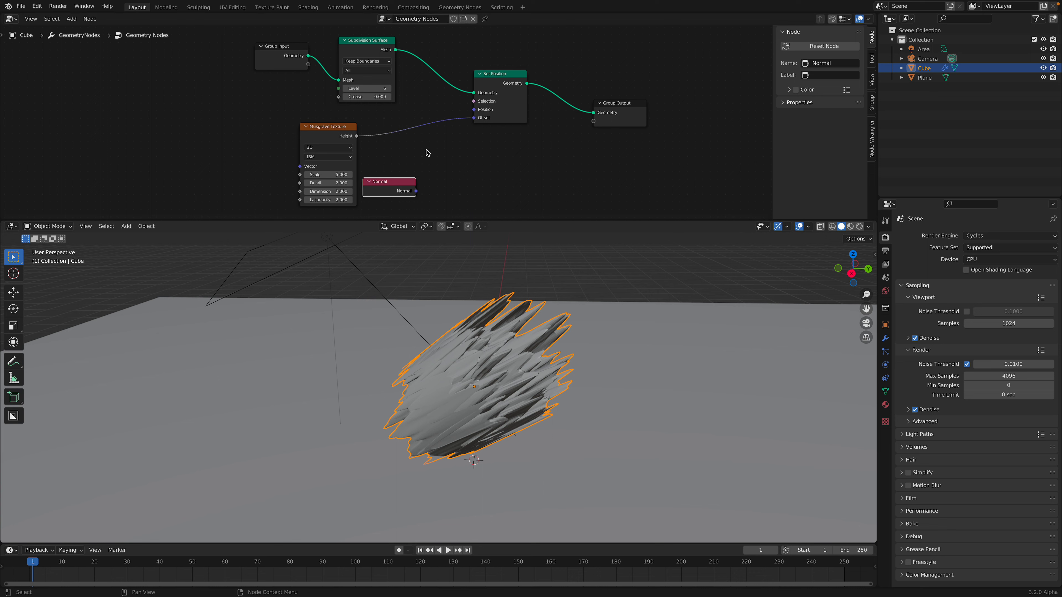
Insert a Vector Math node between Musgrave Texture and Set Position's Offset, and connect Normal to its second Vector input.
{"action": "key", "text": "shift+a"}
{"action": "left_click", "coordinate": [429, 148]}
{"action": "type", "text": "vec"}
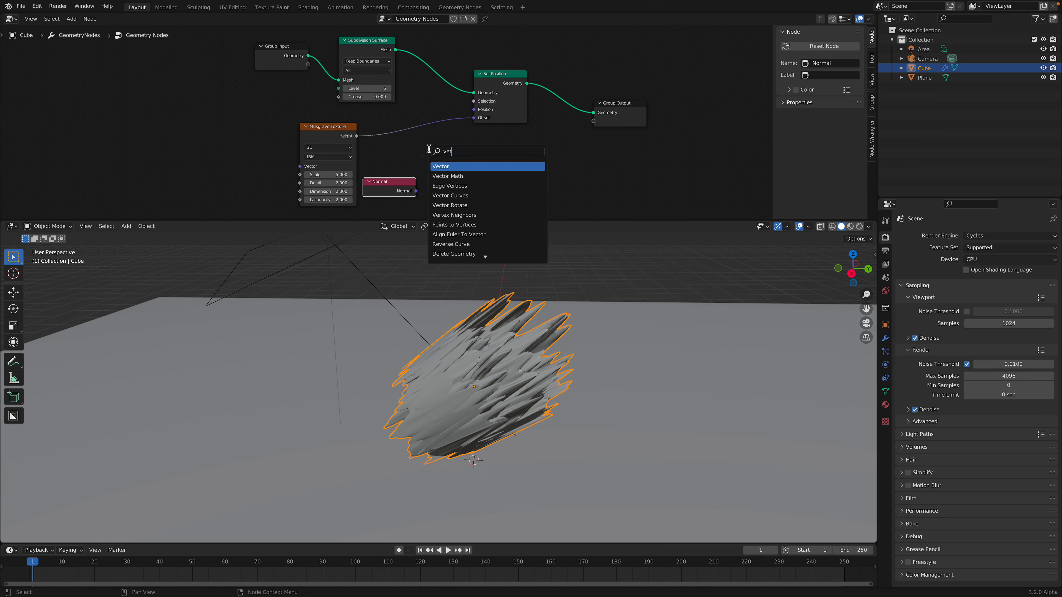
{"action": "key", "text": "Down"}
{"action": "key", "text": "Return"}
{"action": "left_click", "coordinate": [429, 131]}
{"action": "middle_click_drag", "start_coordinate": [429, 132], "coordinate": [443, 115]}
{"action": "left_click_drag", "start_coordinate": [373, 121], "coordinate": [444, 158]}
{"action": "left_click_drag", "start_coordinate": [497, 128], "coordinate": [545, 99]}
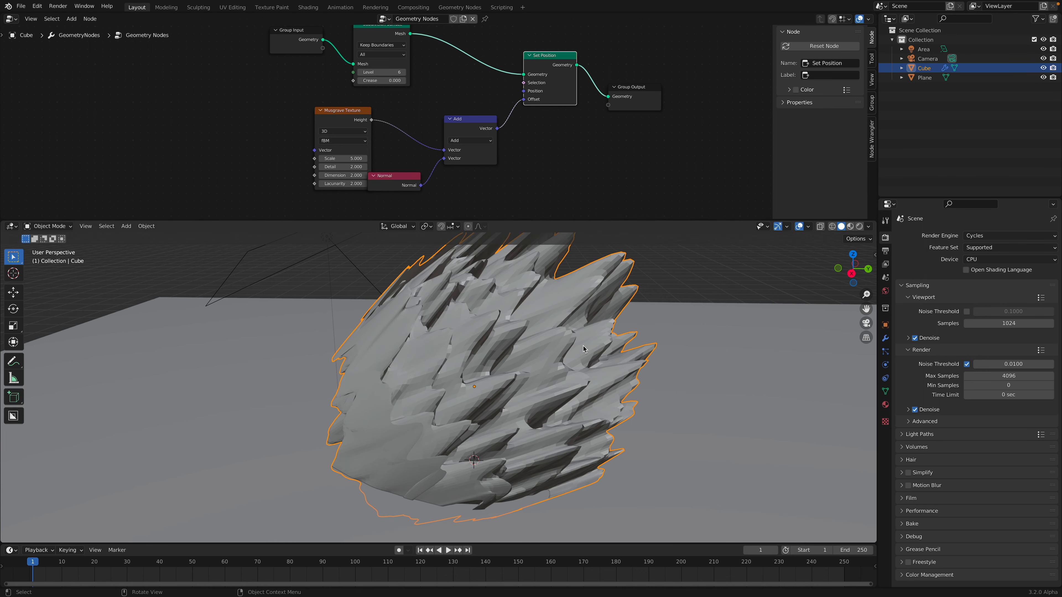
Change the Vector Math node's operation to Multiply, and check the displaced shape from another angle.
{"action": "middle_click_drag", "start_coordinate": [470, 155], "coordinate": [467, 141]}
{"action": "left_click", "coordinate": [467, 126]}
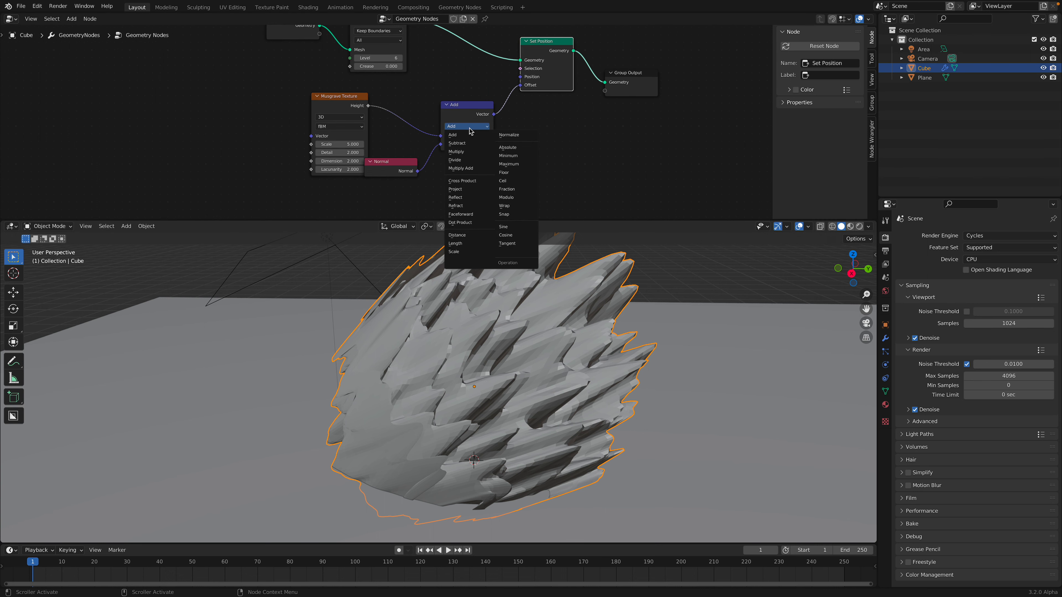
{"action": "left_click", "coordinate": [470, 158]}
{"action": "middle_click_drag", "start_coordinate": [544, 358], "coordinate": [504, 355]}
Move Group Output farther away, and insert a Set Shade Smooth node between it and Set Position.
{"action": "left_click_drag", "start_coordinate": [617, 72], "coordinate": [685, 83]}
{"action": "key", "text": "shift+a"}
{"action": "left_click", "coordinate": [657, 100]}
{"action": "type", "text": "s"}
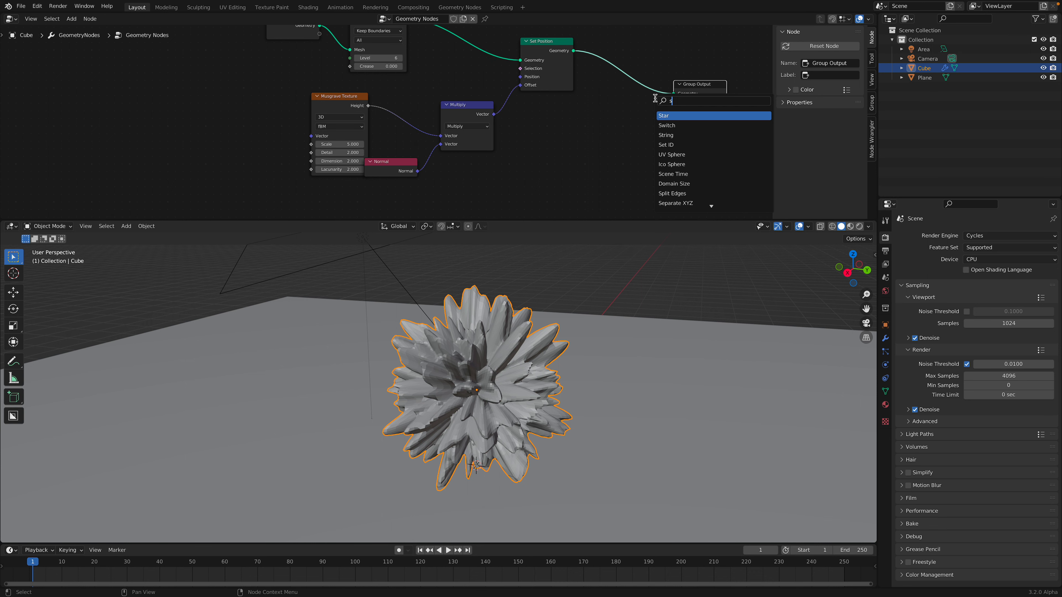
{"action": "type", "text": "et sh"}
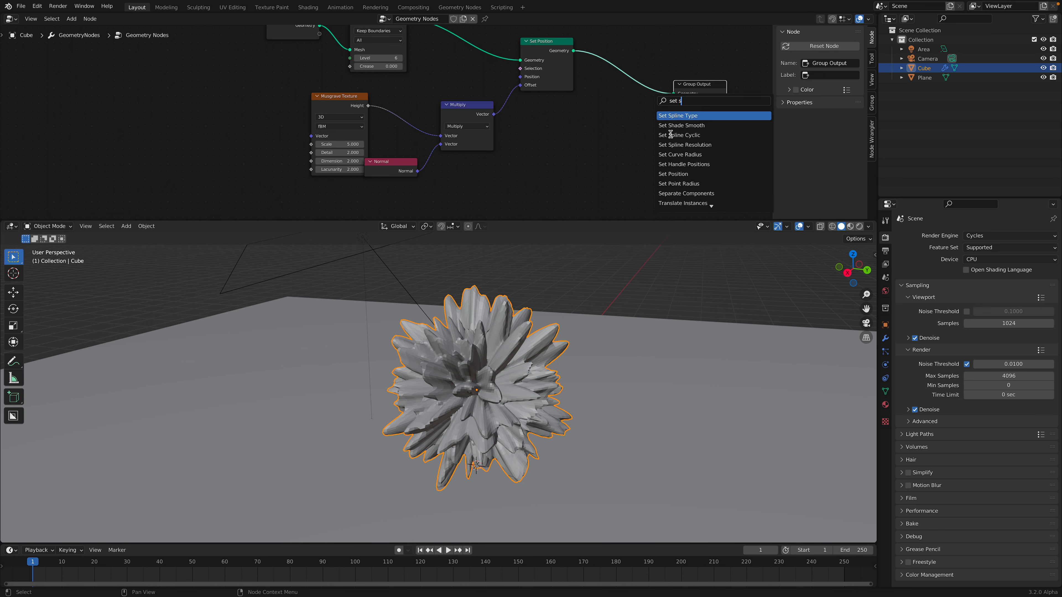
{"action": "key", "text": "Return"}
{"action": "left_click", "coordinate": [618, 95]}
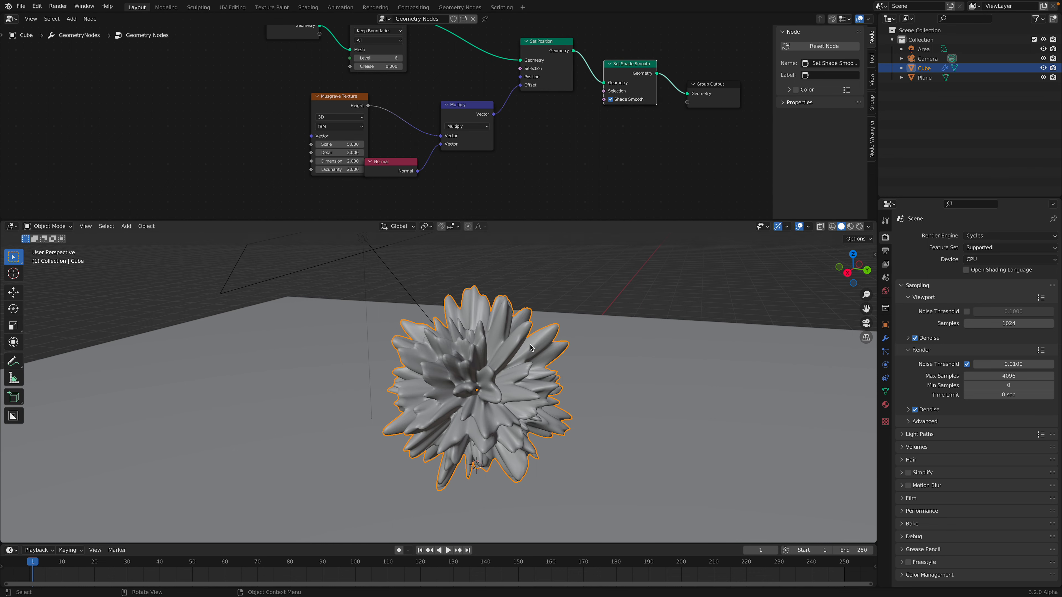
Insert a Set Material node between Set Shade Smooth and Group Output, and assign Material.002 to it.
{"action": "middle_click_drag", "start_coordinate": [701, 123], "coordinate": [539, 159]}
{"action": "key", "text": "shift+a"}
{"action": "left_click", "coordinate": [539, 156]}
{"action": "type", "text": "set mat"}
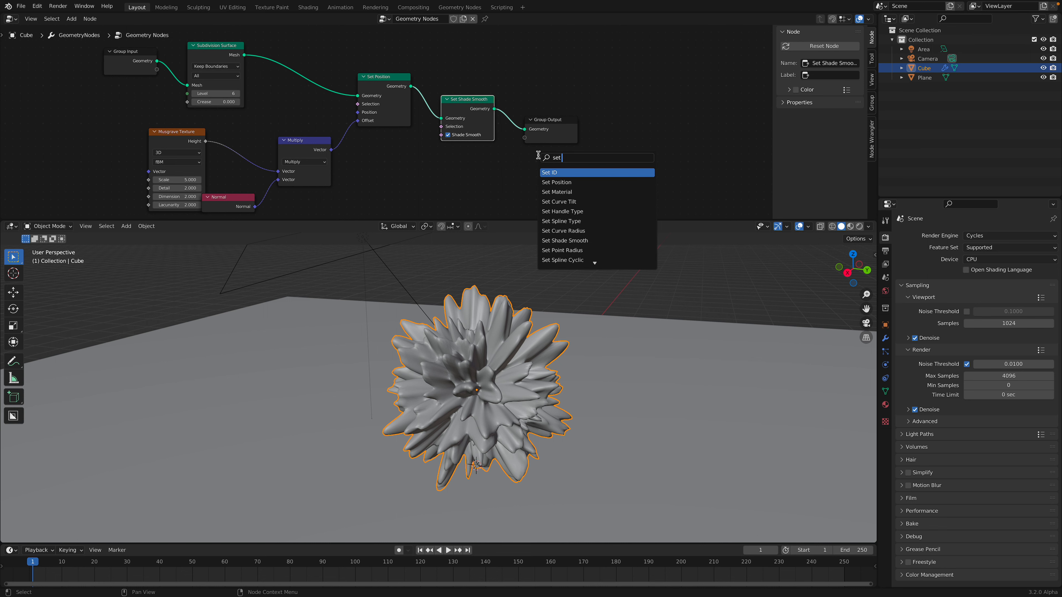
{"action": "key", "text": "Return"}
{"action": "left_click", "coordinate": [523, 99]}
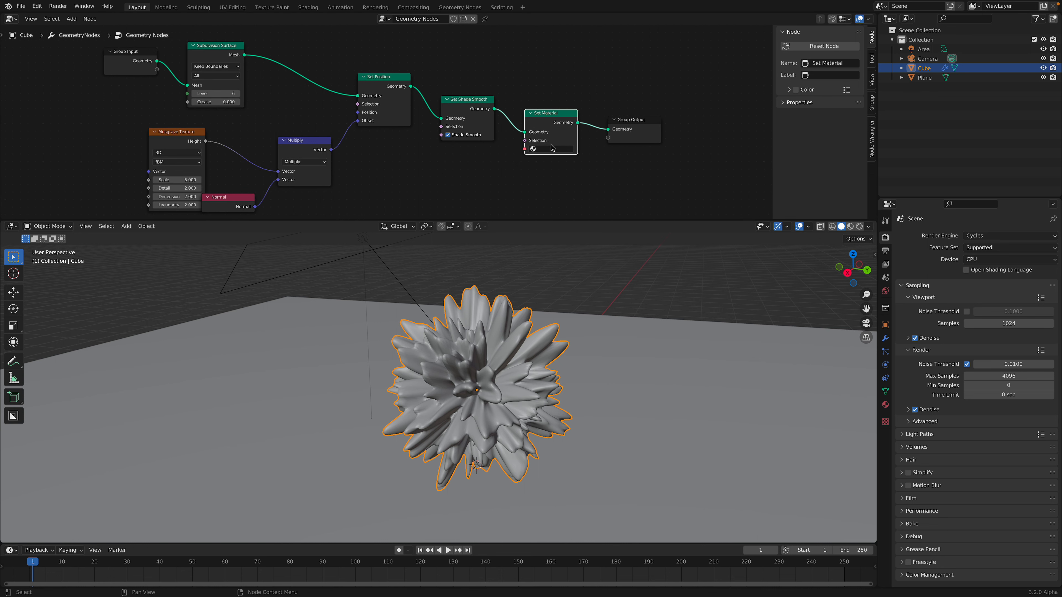
{"action": "left_click", "coordinate": [553, 149]}
{"action": "left_click", "coordinate": [556, 176]}
Rename the glass object's material to Glass_Material and save the file.
{"action": "left_click", "coordinate": [885, 405]}
{"action": "left_click", "coordinate": [959, 277]}
{"action": "type", "text": "Glass"}
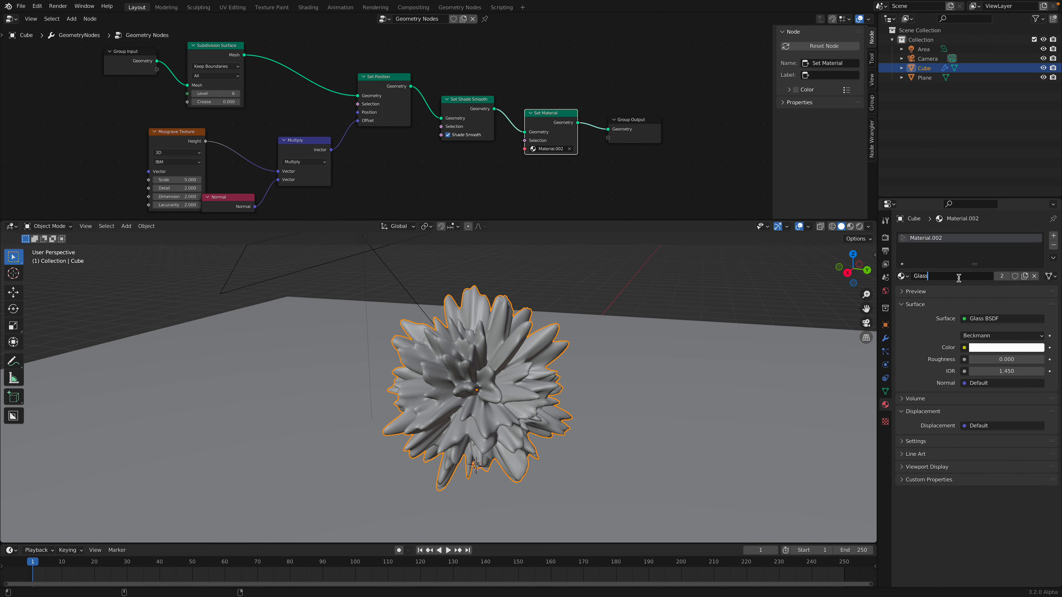
{"action": "type", "text": "_Material"}
{"action": "key", "text": "Return"}
{"action": "key", "text": "ctrl+s"}
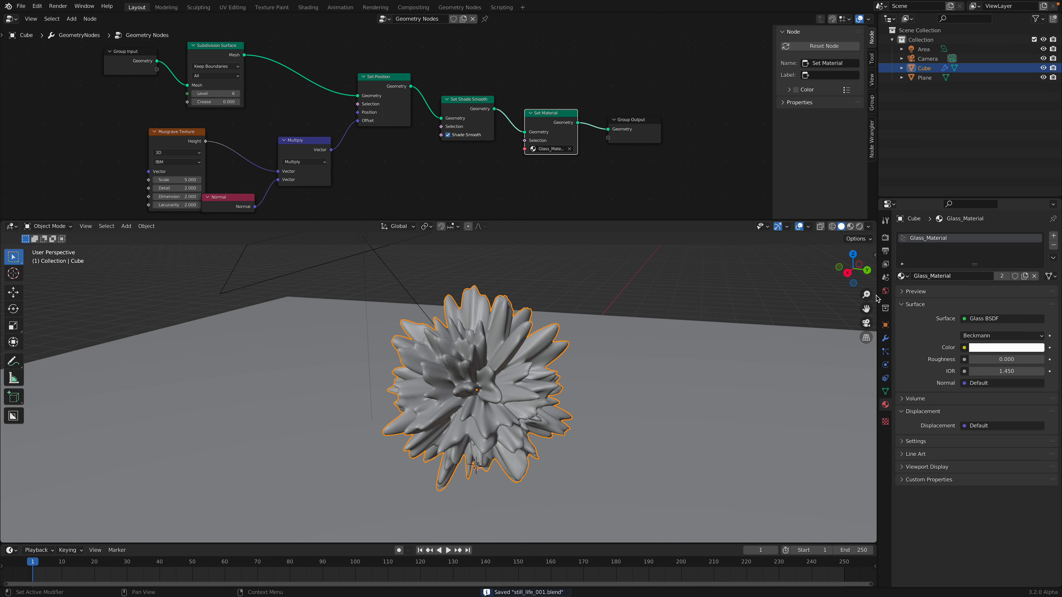
Rename the ground plane's material to Floor_Material.
{"action": "left_click", "coordinate": [816, 355]}
{"action": "left_click", "coordinate": [963, 278]}
{"action": "type", "text": "Floor"}
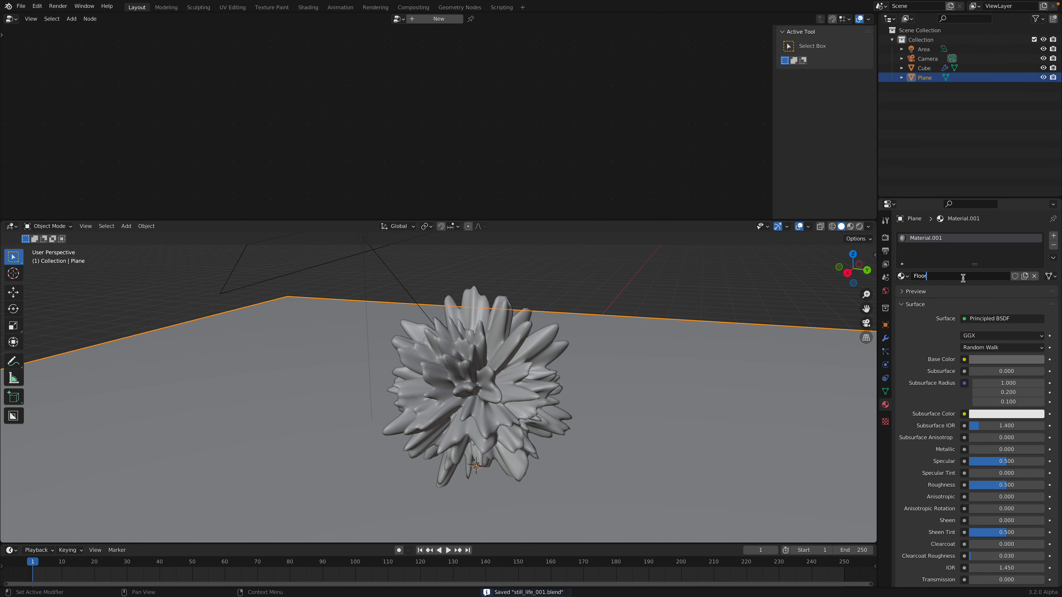
{"action": "type", "text": "_Material"}
{"action": "key", "text": "Return"}
Reselect the glass object, reduce its Musgrave Texture scale to about 1.4, and save the file.
{"action": "left_click", "coordinate": [540, 368]}
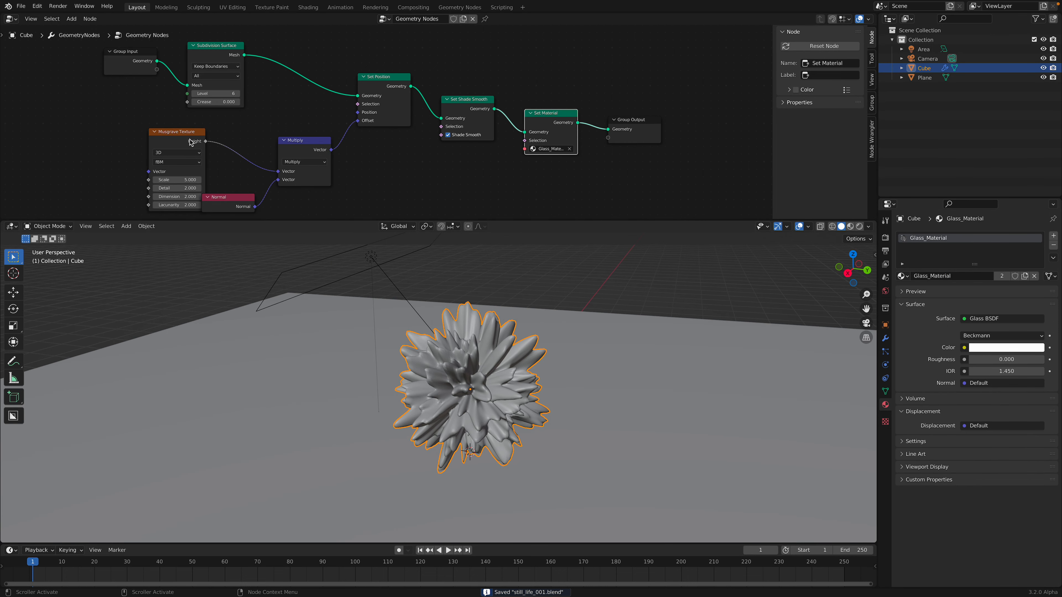
{"action": "left_click", "coordinate": [232, 198]}
{"action": "middle_click_drag", "start_coordinate": [184, 172], "coordinate": [189, 165]}
{"action": "left_click", "coordinate": [189, 165]}
{"action": "type", "text": "1"}
{"action": "key", "text": "Return"}
{"action": "mouse_move", "coordinate": [188, 164]}
{"action": "left_mouse_down"}
{"action": "mouse_move", "coordinate": [334, 164]}
{"action": "mouse_move", "coordinate": [186, 164]}
{"action": "mouse_move", "coordinate": [204, 164]}
{"action": "left_mouse_up"}
{"action": "key", "text": "super+s"}
Spread out the Set Position, Set Shade Smooth, Set Material and Group Output nodes to make room in the tree.
{"action": "middle_click_drag", "start_coordinate": [348, 151], "coordinate": [338, 142]}
{"action": "left_click_drag", "start_coordinate": [383, 88], "coordinate": [396, 76]}
{"action": "left_click_drag", "start_coordinate": [468, 86], "coordinate": [486, 75]}
{"action": "left_click_drag", "start_coordinate": [553, 96], "coordinate": [587, 106]}
{"action": "left_click_drag", "start_coordinate": [486, 81], "coordinate": [502, 77]}
{"action": "mouse_move", "coordinate": [417, 58]}
{"action": "left_mouse_down"}
{"action": "mouse_move", "coordinate": [442, 54]}
{"action": "mouse_move", "coordinate": [403, 48]}
{"action": "left_mouse_up"}
Insert a Vector Math node between Multiply and Set Position's Offset, set to the Scale operation with a factor of 0.48.
{"action": "key", "text": "shift+a"}
{"action": "type", "text": "svec"}
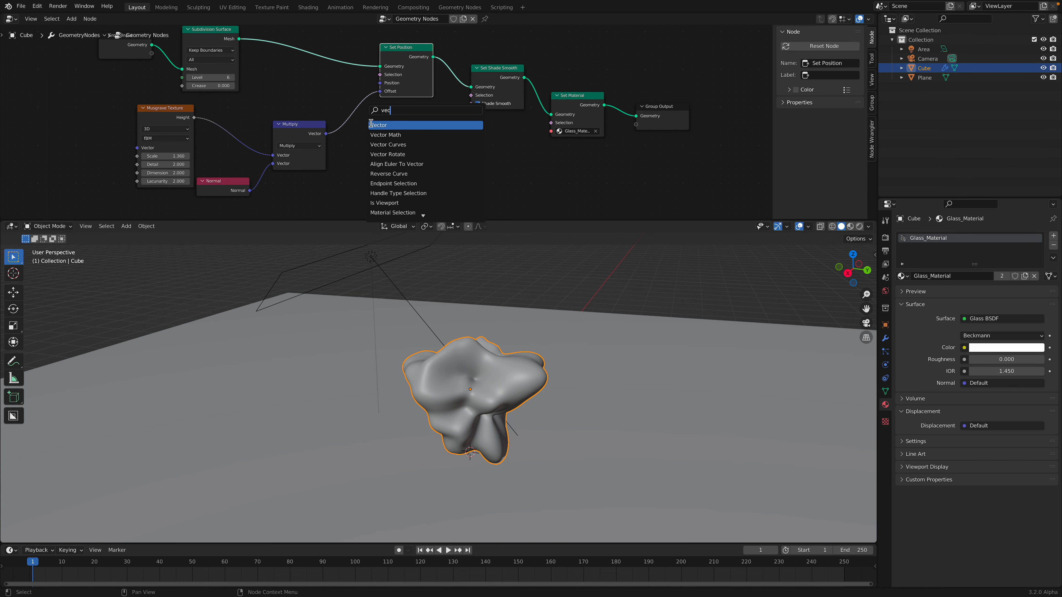
{"action": "left_click", "coordinate": [378, 135]}
{"action": "left_click", "coordinate": [378, 136]}
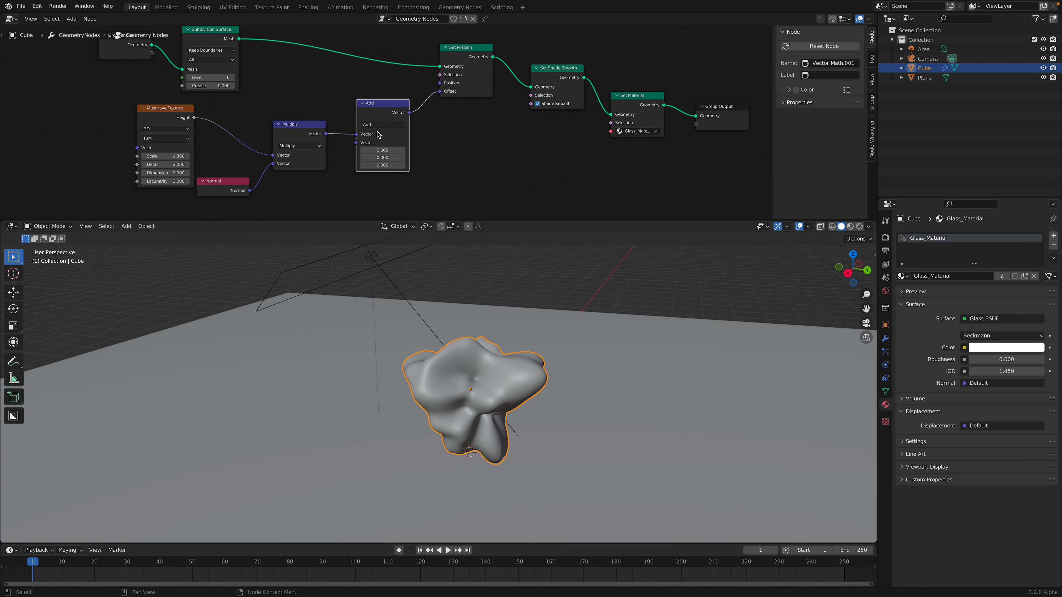
{"action": "left_click", "coordinate": [380, 125]}
{"action": "left_click", "coordinate": [379, 253]}
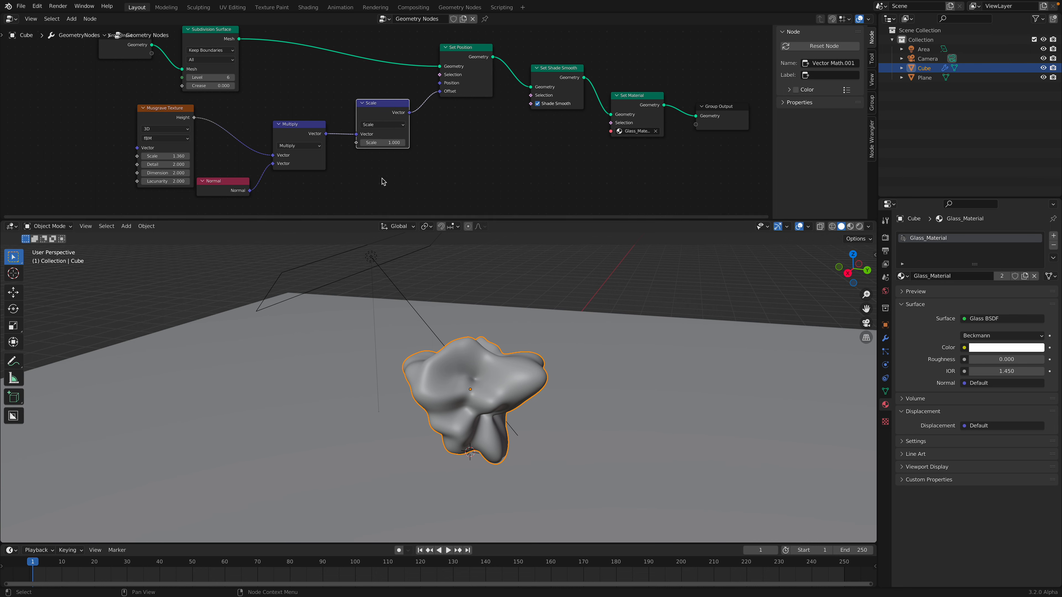
{"action": "mouse_move", "coordinate": [382, 143]}
{"action": "left_mouse_down"}
{"action": "mouse_move", "coordinate": [347, 142]}
{"action": "mouse_move", "coordinate": [393, 143]}
{"action": "left_mouse_up"}
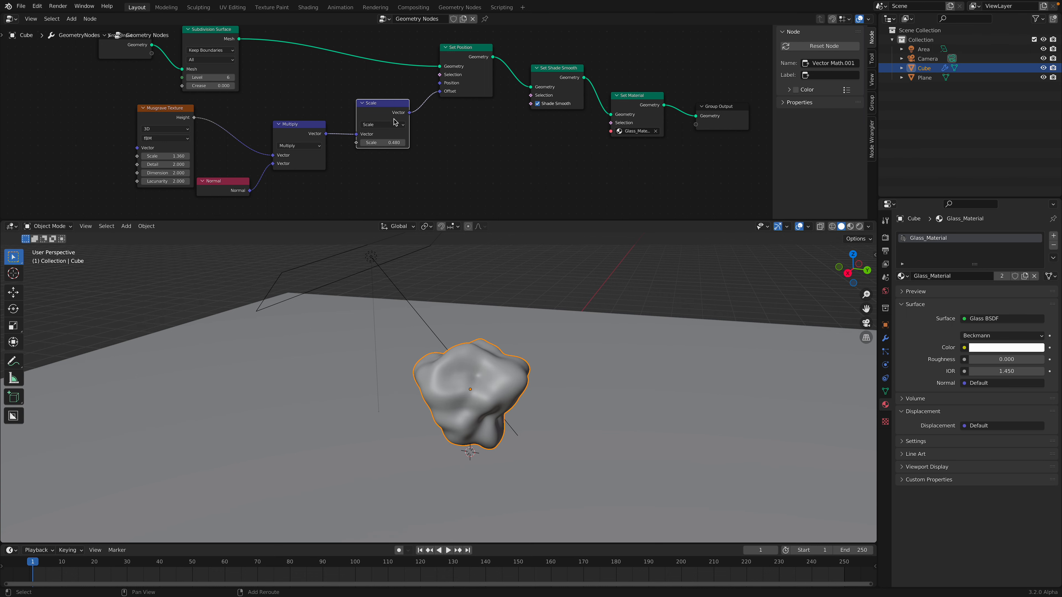
Tidy the Group Input and Musgrave Texture node positions, and raise the Musgrave Texture scale to 3.84.
{"action": "scroll", "coordinate": [393, 122], "scroll_direction": "down", "scroll_amount": 1}
{"action": "left_click_drag", "start_coordinate": [163, 67], "coordinate": [166, 72]}
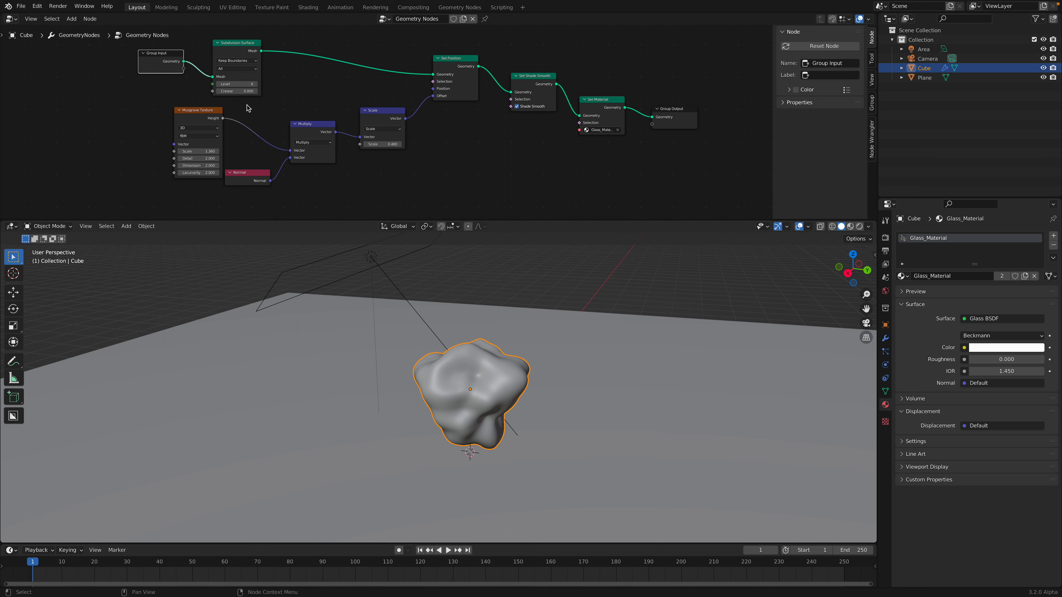
{"action": "middle_click_drag", "start_coordinate": [278, 168], "coordinate": [277, 154]}
{"action": "scroll", "coordinate": [272, 161], "scroll_direction": "up", "scroll_amount": 4}
{"action": "left_click_drag", "start_coordinate": [219, 183], "coordinate": [209, 186]}
{"action": "key", "text": "Home"}
{"action": "left_click", "coordinate": [139, 67]}
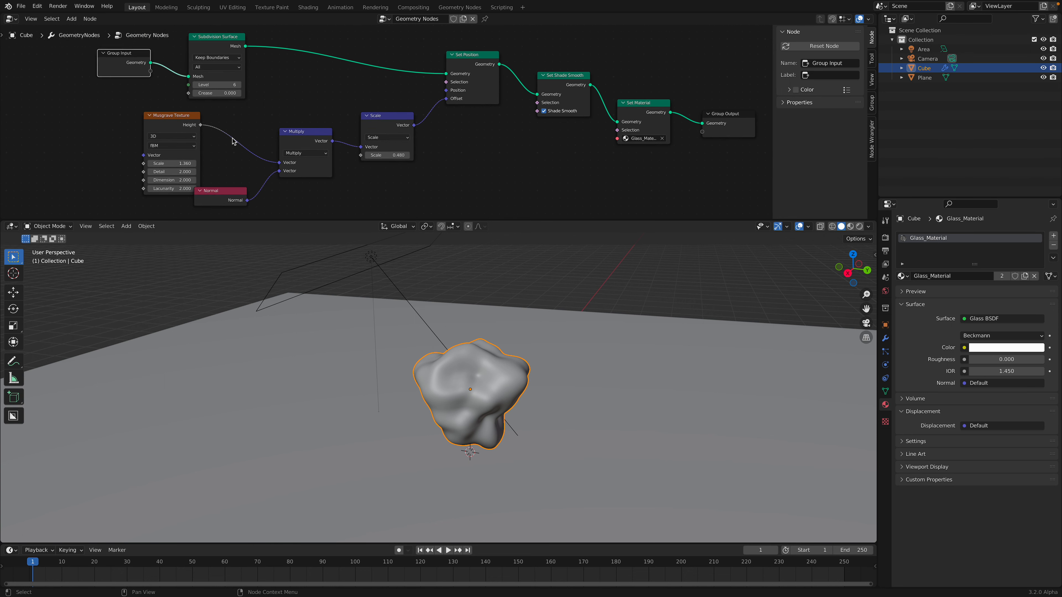
{"action": "left_click_drag", "start_coordinate": [149, 130], "coordinate": [232, 161]}
Switch the Musgrave Texture to 4D, set its W value to 1.06, and save the file.
{"action": "left_click", "coordinate": [158, 134]}
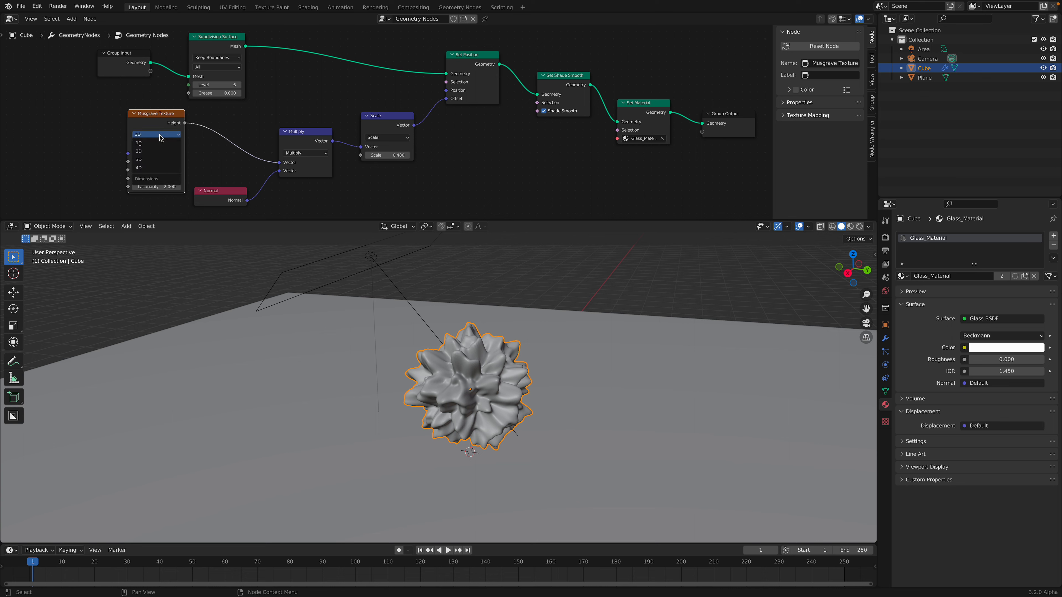
{"action": "left_click", "coordinate": [157, 168]}
{"action": "middle_click_drag", "start_coordinate": [158, 168], "coordinate": [149, 156]}
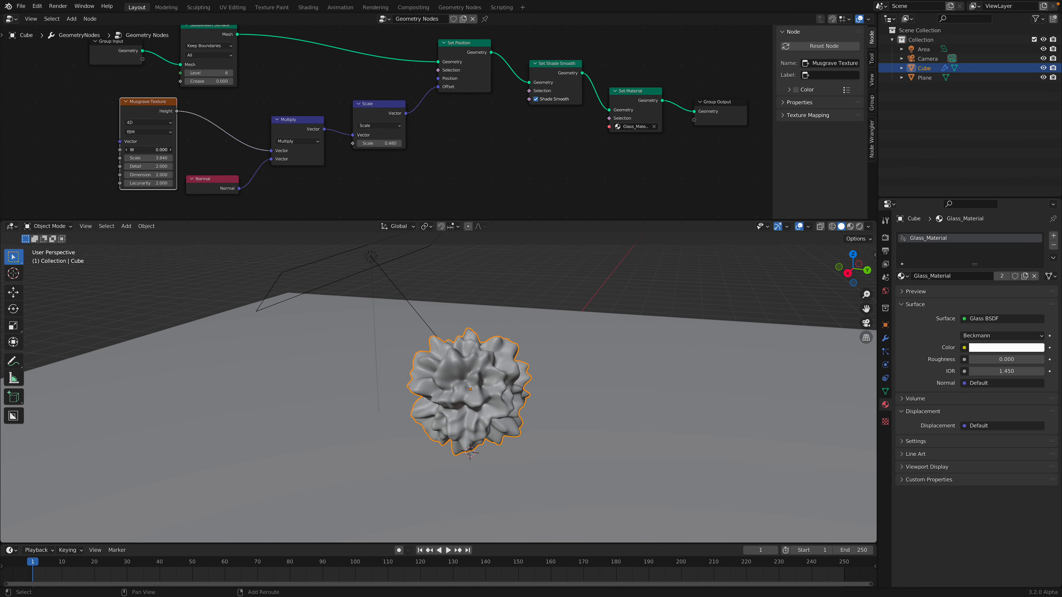
{"action": "left_click_drag", "start_coordinate": [149, 149], "coordinate": [217, 150]}
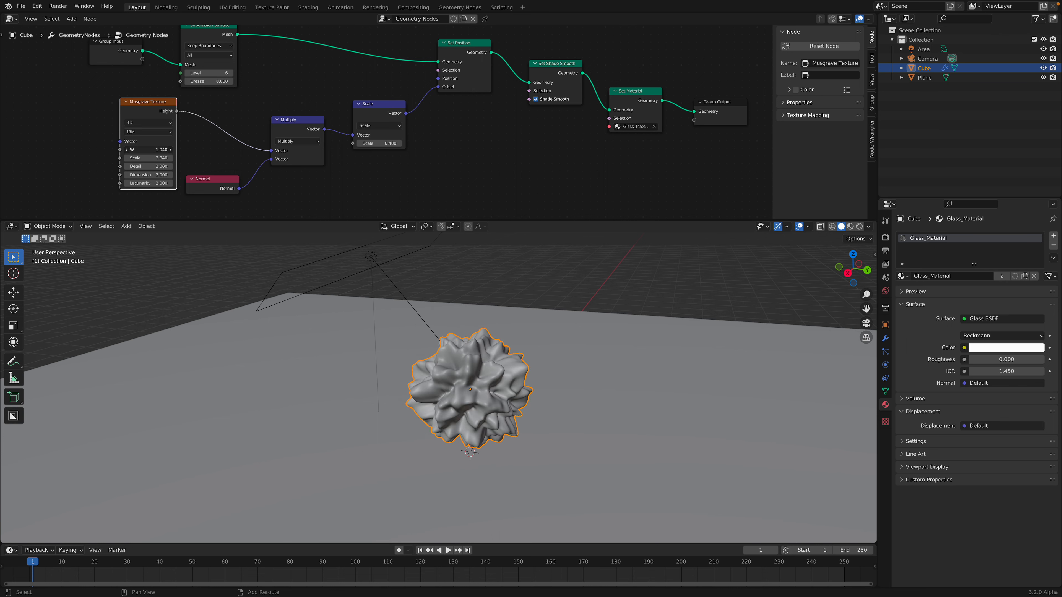
{"action": "left_click_drag", "start_coordinate": [126, 149], "coordinate": [180, 150]}
{"action": "key", "text": "ctrl+s"}
{"action": "middle_click_drag", "start_coordinate": [604, 343], "coordinate": [678, 309]}
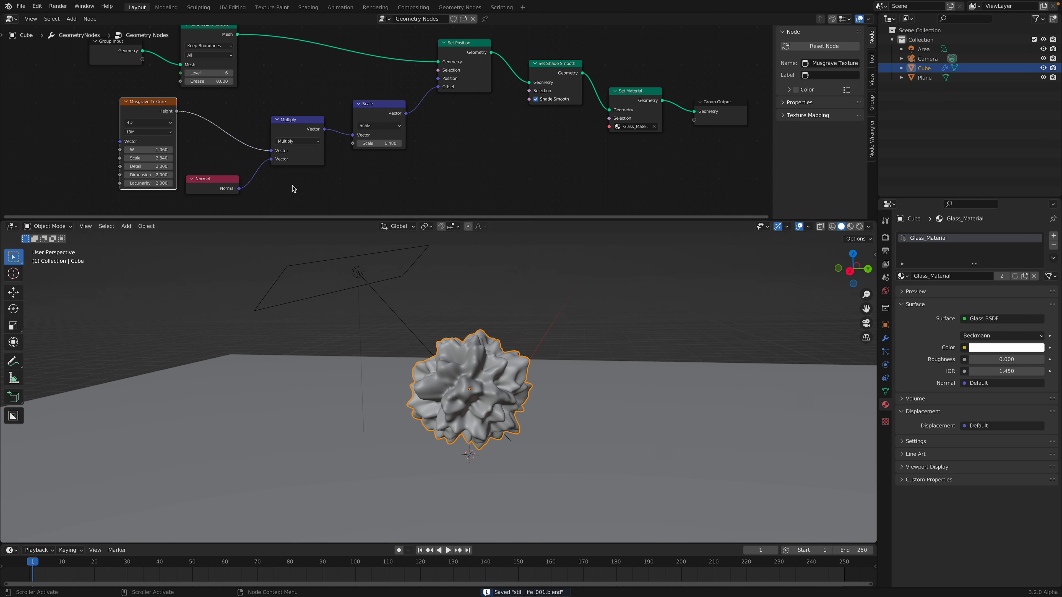
Lower the Musgrave Texture scale to 1.82, save the file, and show the viewport in rendered shading.
{"action": "mouse_move", "coordinate": [149, 157]}
{"action": "left_mouse_down"}
{"action": "mouse_move", "coordinate": [207, 157]}
{"action": "mouse_move", "coordinate": [121, 158]}
{"action": "mouse_move", "coordinate": [179, 160]}
{"action": "mouse_move", "coordinate": [162, 158]}
{"action": "left_mouse_up"}
{"action": "key", "text": "ctrl+s"}
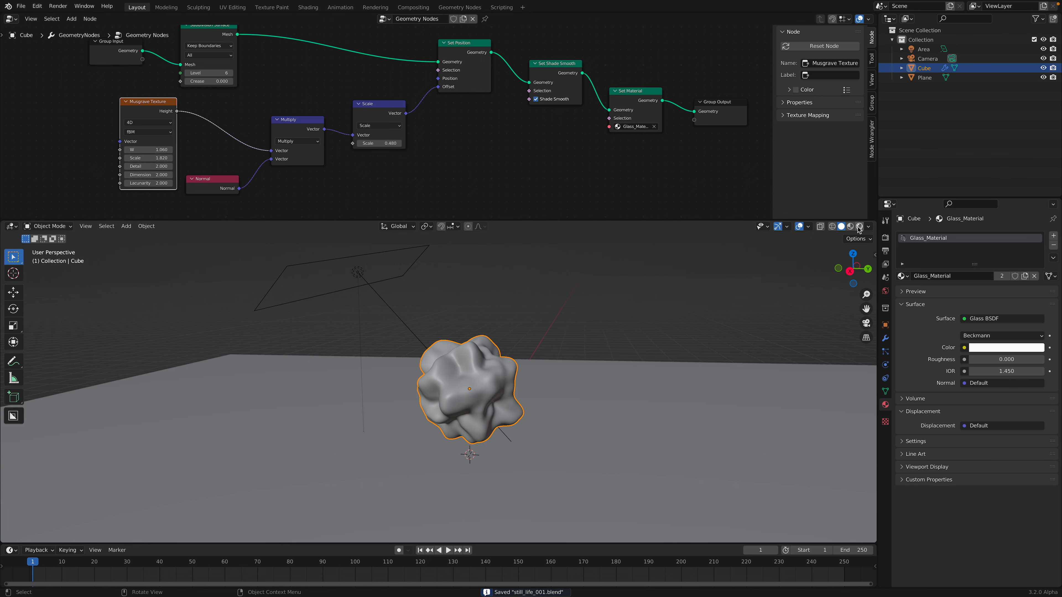
{"action": "left_click", "coordinate": [859, 226]}
{"action": "middle_click_drag", "start_coordinate": [562, 451], "coordinate": [532, 464]}
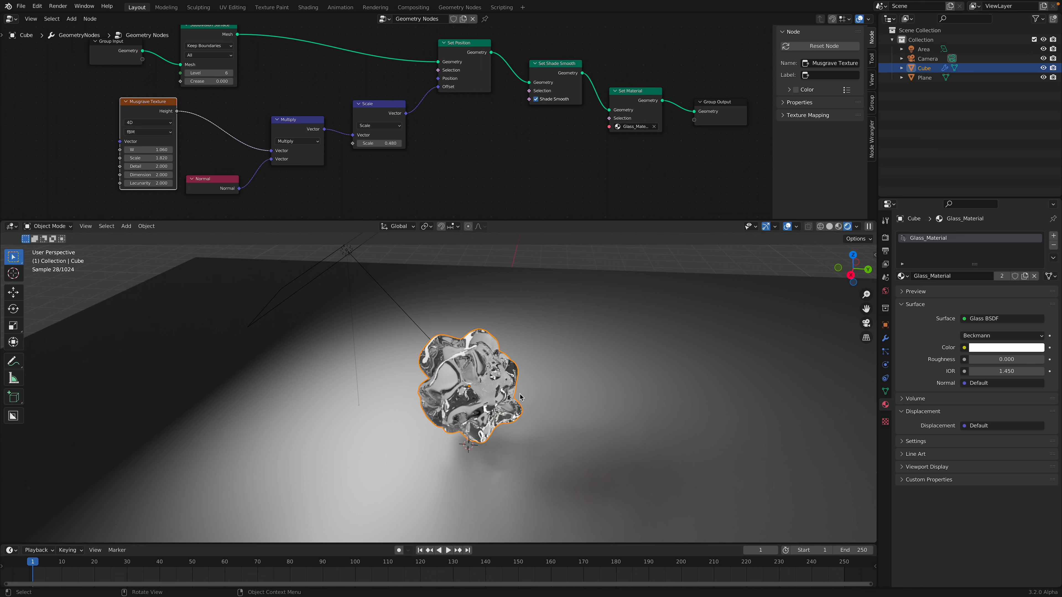
Set the area light's power to 10000 W.
{"action": "left_click", "coordinate": [341, 253]}
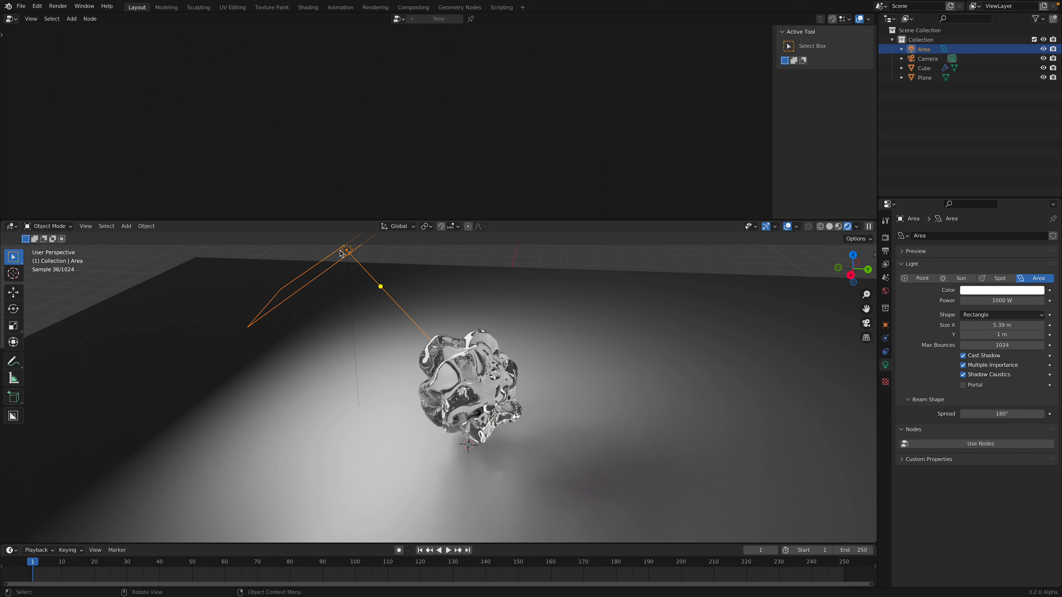
{"action": "left_click", "coordinate": [984, 301]}
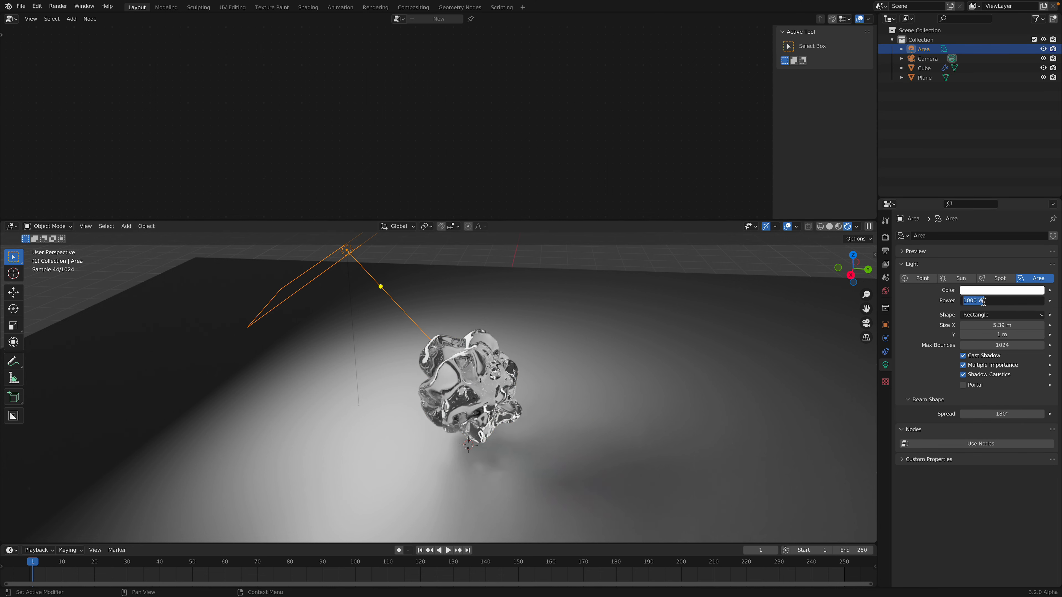
{"action": "type", "text": "1"}
{"action": "key", "text": "Return"}
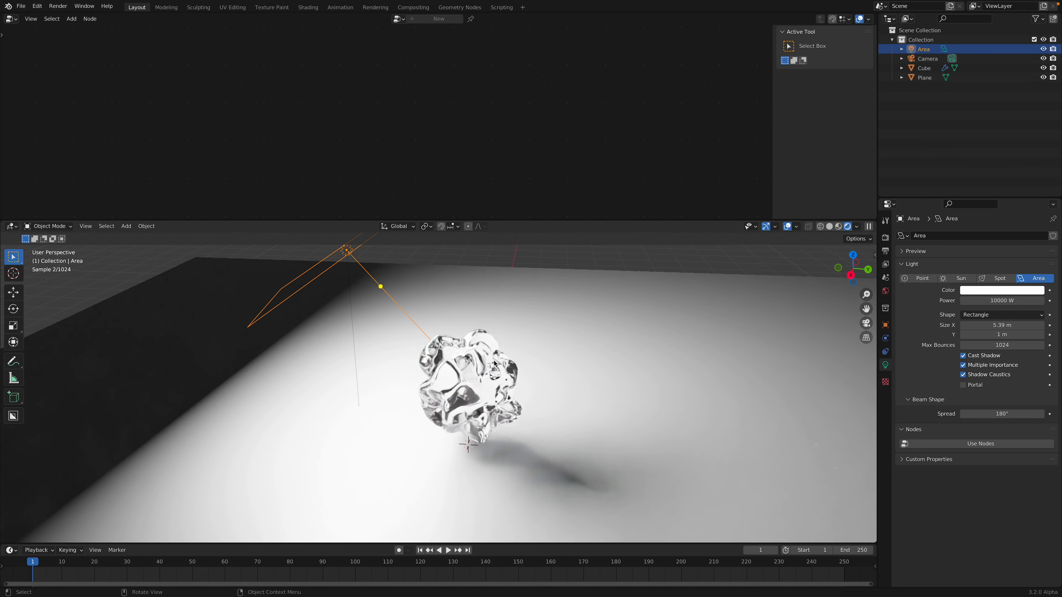
Set the colour management look to High Contrast and the exposure to -3.125.
{"action": "left_click", "coordinate": [885, 237]}
{"action": "left_click", "coordinate": [934, 574]}
{"action": "scroll", "coordinate": [940, 544], "scroll_direction": "down", "scroll_amount": 5}
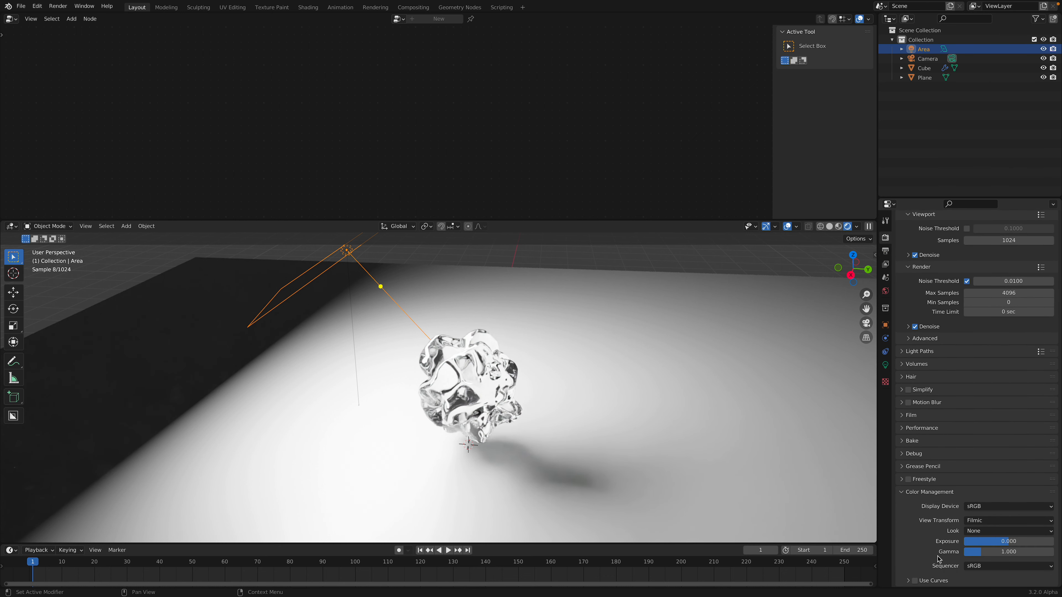
{"action": "left_click", "coordinate": [991, 531]}
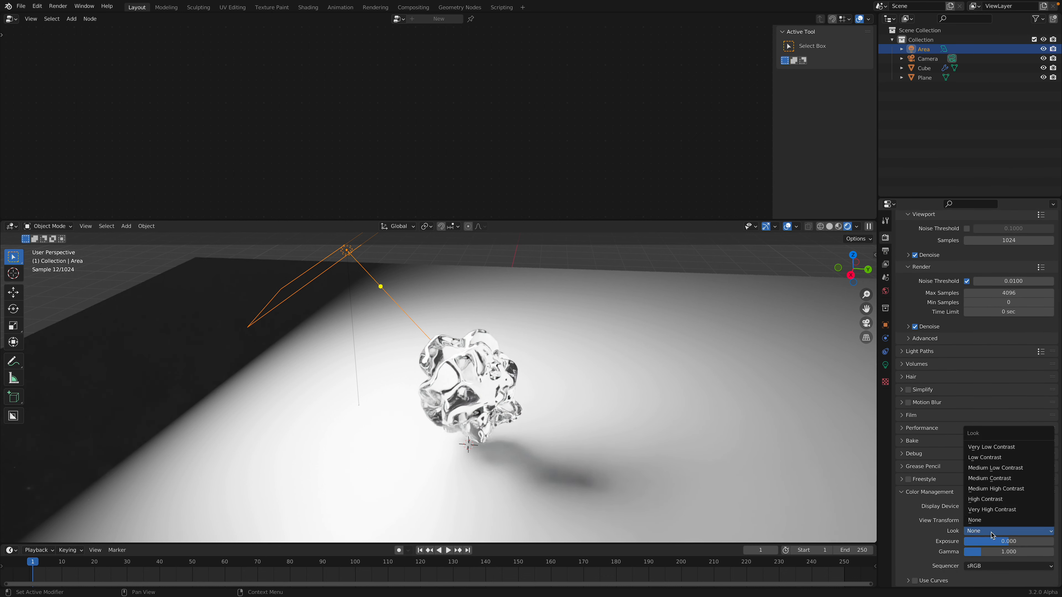
{"action": "left_click", "coordinate": [991, 504]}
{"action": "left_click_drag", "start_coordinate": [1008, 541], "coordinate": [984, 541]}
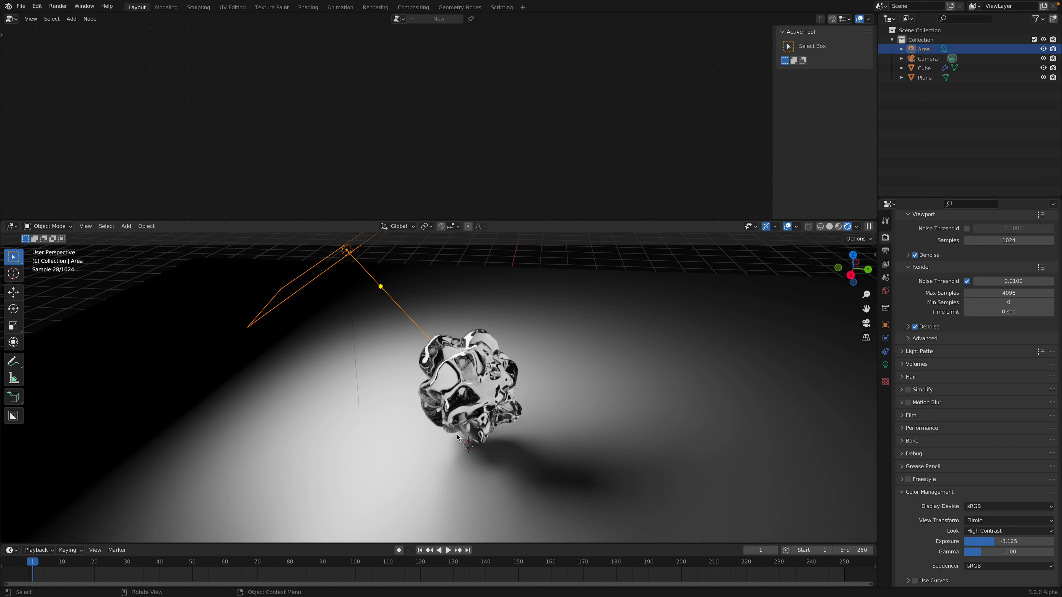
Move the area light closer to the glass object and rotate it freely to aim at the object.
{"action": "scroll", "coordinate": [358, 263], "scroll_direction": "down", "scroll_amount": 1}
{"action": "middle_click_drag", "start_coordinate": [374, 285], "coordinate": [370, 285]}
{"action": "key", "text": "g"}
{"action": "left_click", "coordinate": [421, 335]}
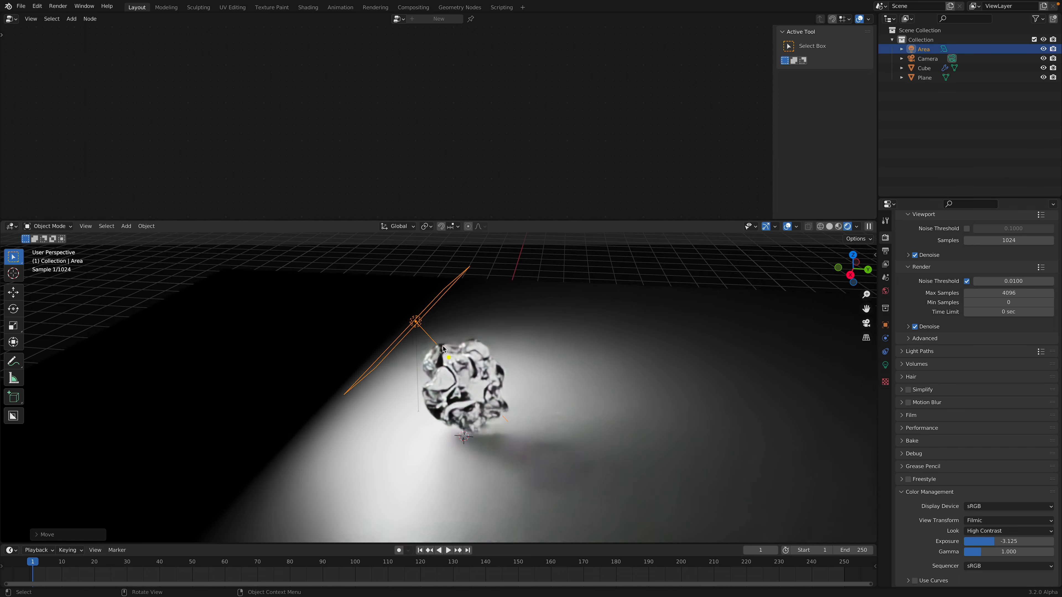
{"action": "scroll", "coordinate": [447, 341], "scroll_direction": "up", "scroll_amount": 1}
{"action": "key", "text": "r"}
{"action": "key", "text": "r"}
{"action": "left_click", "coordinate": [509, 375]}
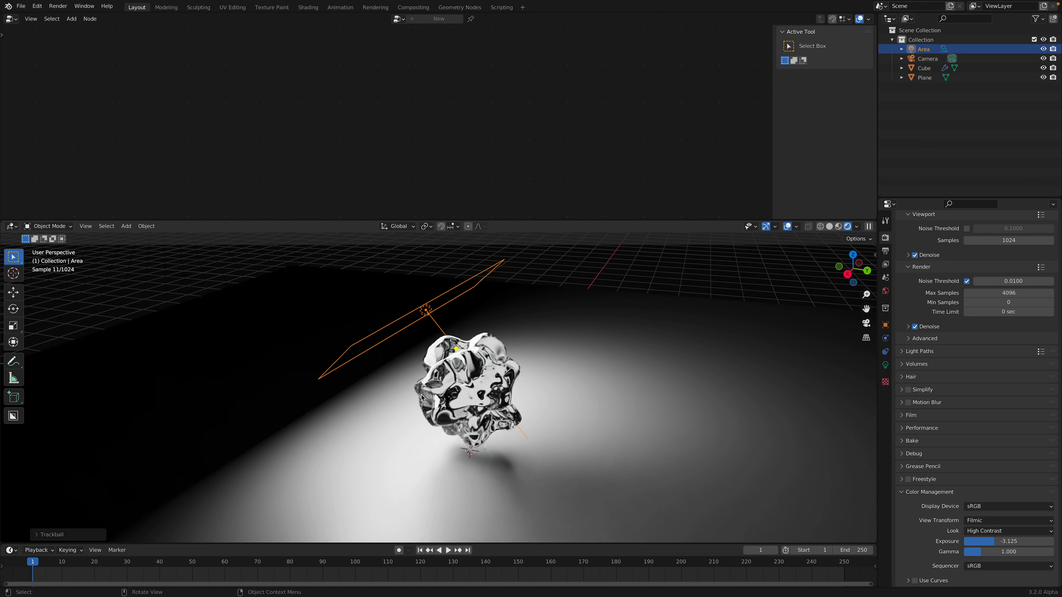
Select the glass object and move its Subdivision Surface and Group Input nodes closer to Set Position.
{"action": "left_click", "coordinate": [477, 372]}
{"action": "scroll", "coordinate": [461, 163], "scroll_direction": "down", "scroll_amount": 3}
{"action": "middle_click_drag", "start_coordinate": [505, 147], "coordinate": [399, 156]}
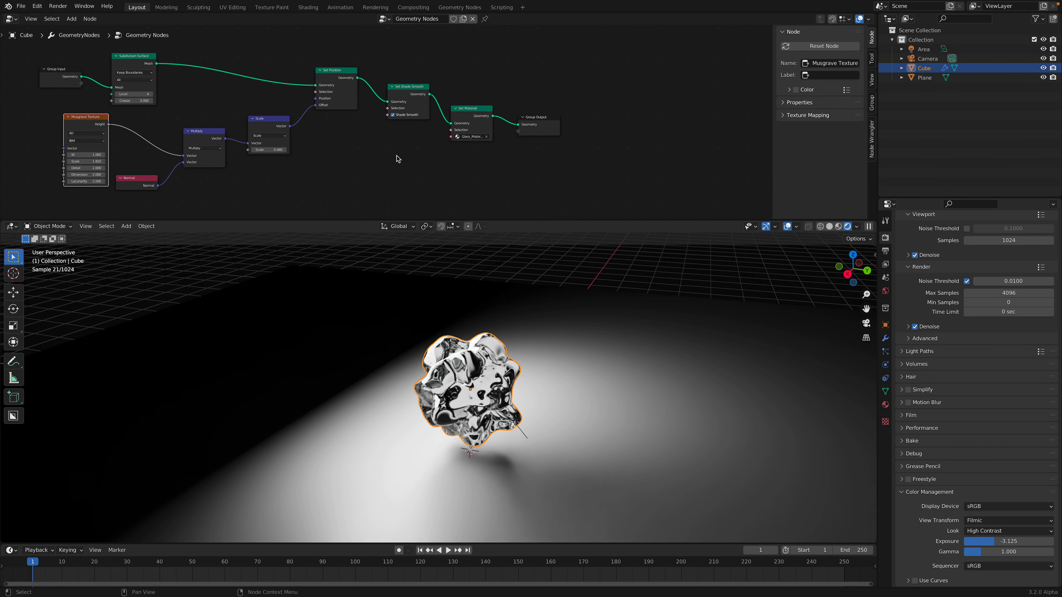
{"action": "scroll", "coordinate": [400, 159], "scroll_direction": "up", "scroll_amount": 1}
{"action": "left_click_drag", "start_coordinate": [121, 58], "coordinate": [215, 52]}
{"action": "left_click_drag", "start_coordinate": [38, 65], "coordinate": [122, 58]}
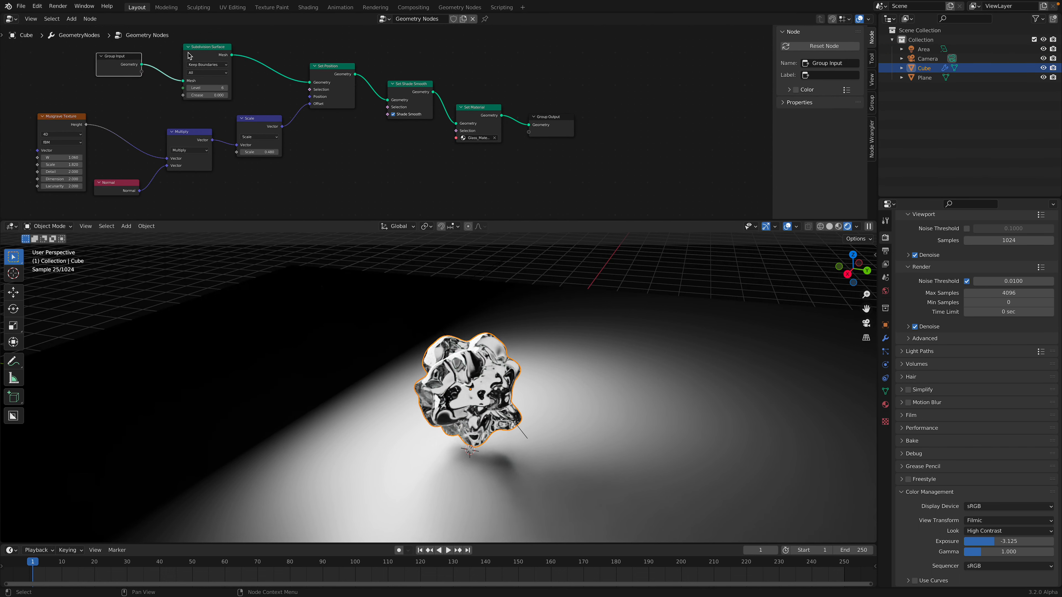
{"action": "middle_click_drag", "start_coordinate": [383, 148], "coordinate": [387, 148]}
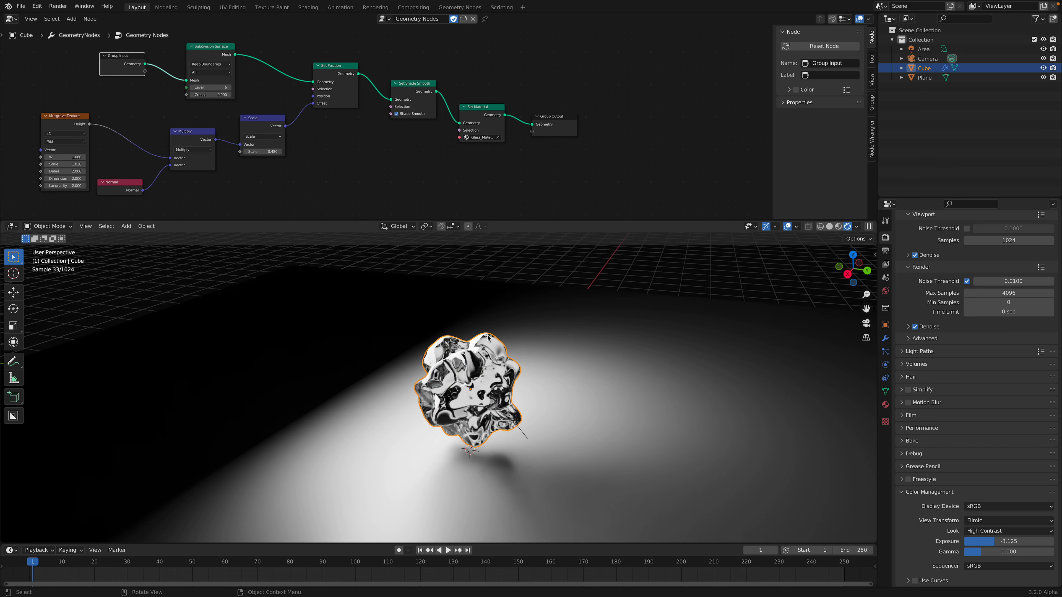
Split the node editor area in two and turn the new area into a Shader Editor.
{"action": "left_click_drag", "start_coordinate": [874, 15], "coordinate": [453, 25]}
{"action": "left_click", "coordinate": [463, 18]}
{"action": "left_click", "coordinate": [482, 122]}
Select the ground plane and check the surface settings of Floor_Material.
{"action": "left_click", "coordinate": [619, 397]}
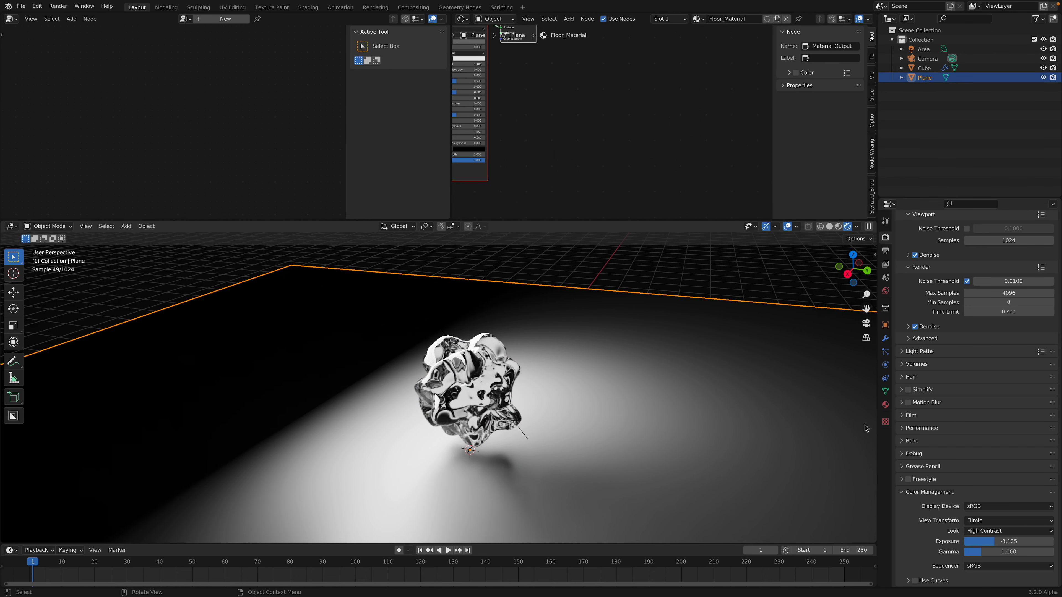
{"action": "left_click", "coordinate": [885, 404]}
{"action": "scroll", "coordinate": [1002, 298], "scroll_direction": "up", "scroll_amount": 3}
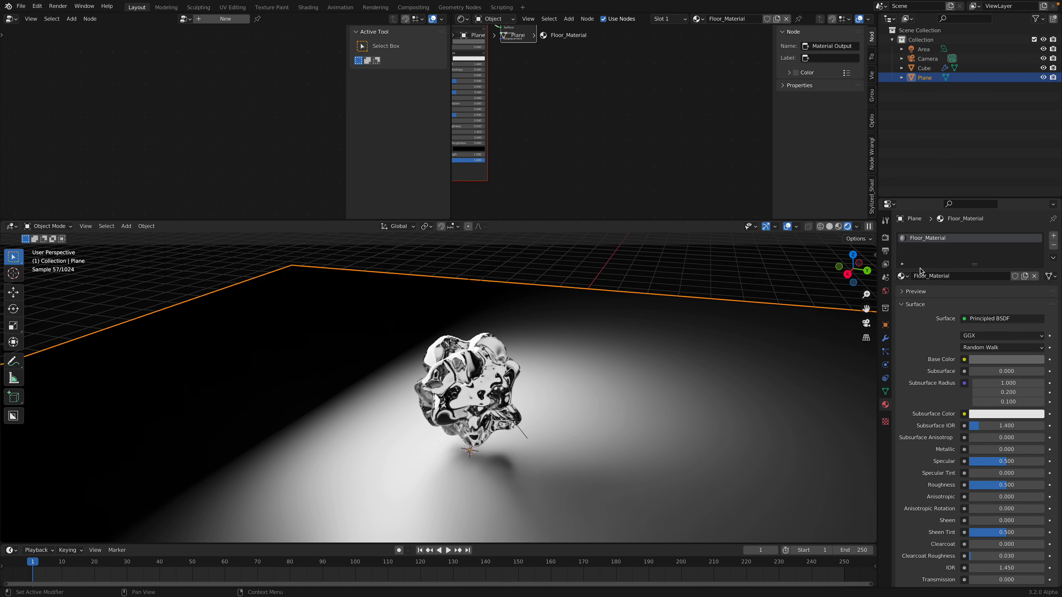
Select the glass object, frame its Glass_Material nodes in the Shader Editor, and hide that editor's sidebar.
{"action": "left_click", "coordinate": [483, 366]}
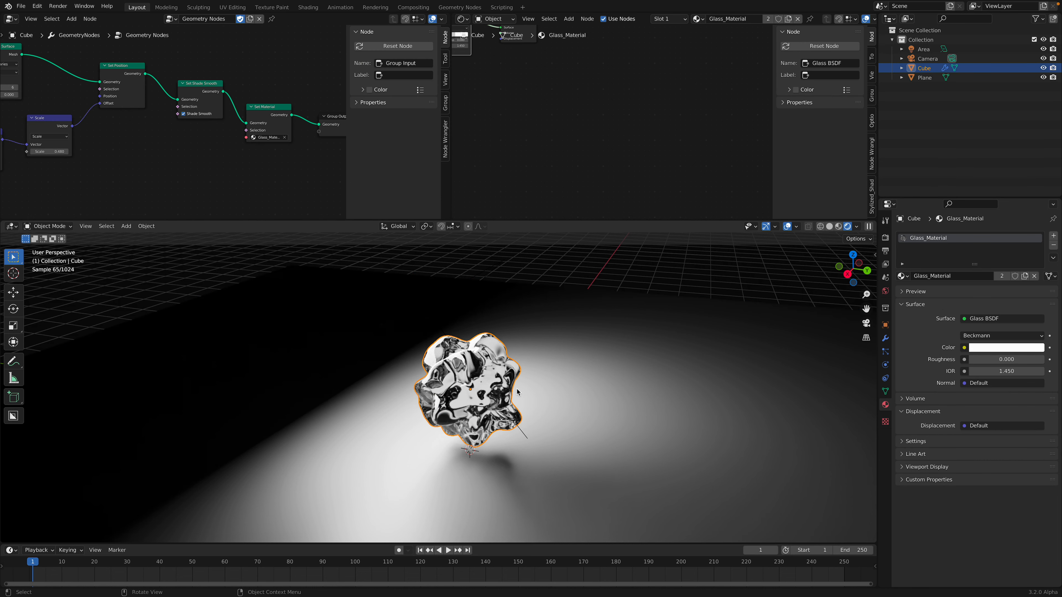
{"action": "key", "text": "Home"}
{"action": "scroll", "coordinate": [629, 175], "scroll_direction": "up", "scroll_amount": 4}
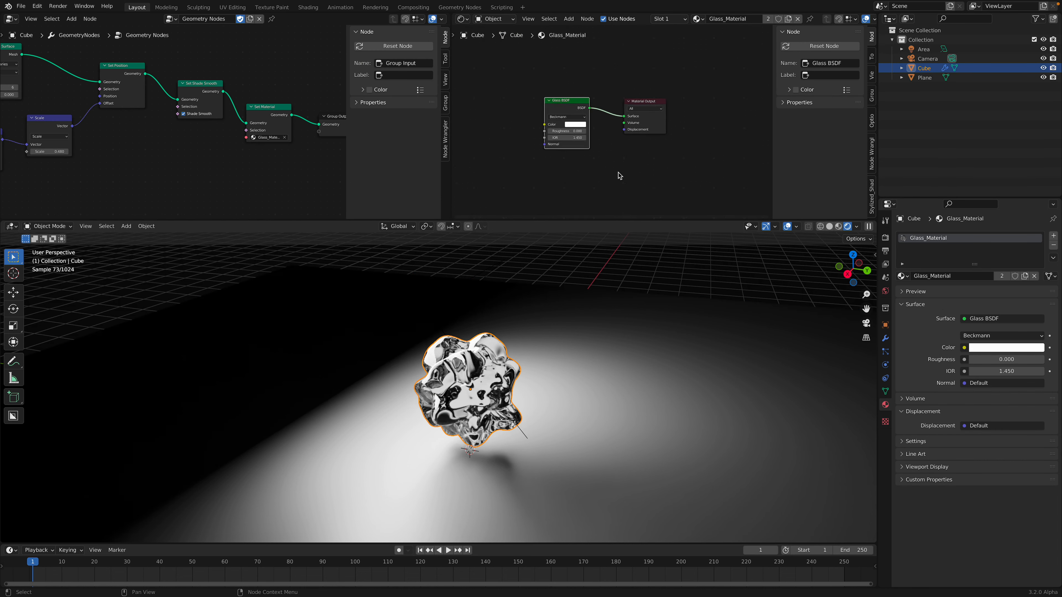
{"action": "key", "text": "n"}
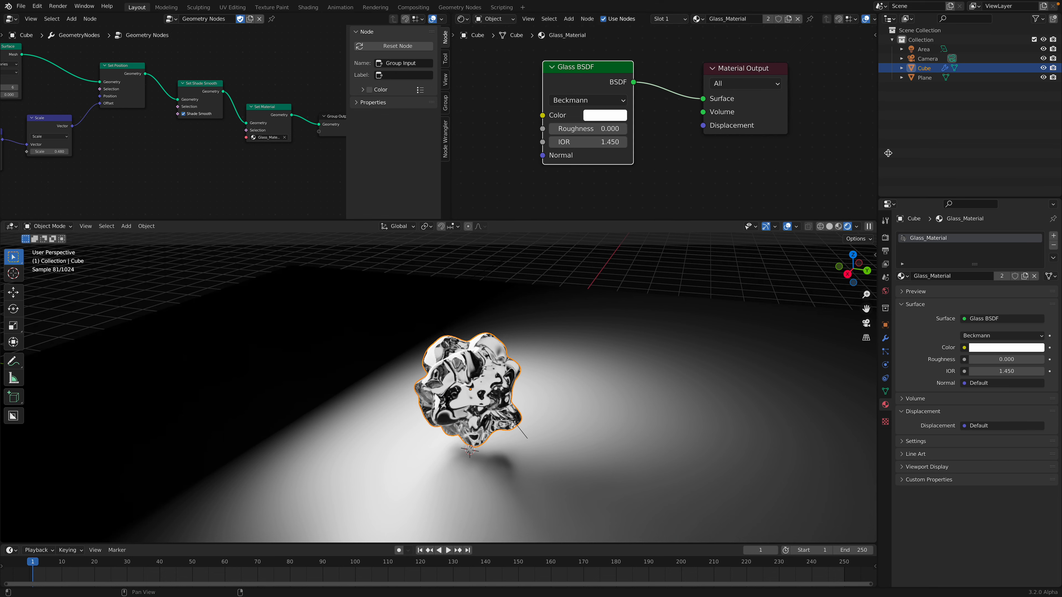
{"action": "left_click", "coordinate": [602, 103]}
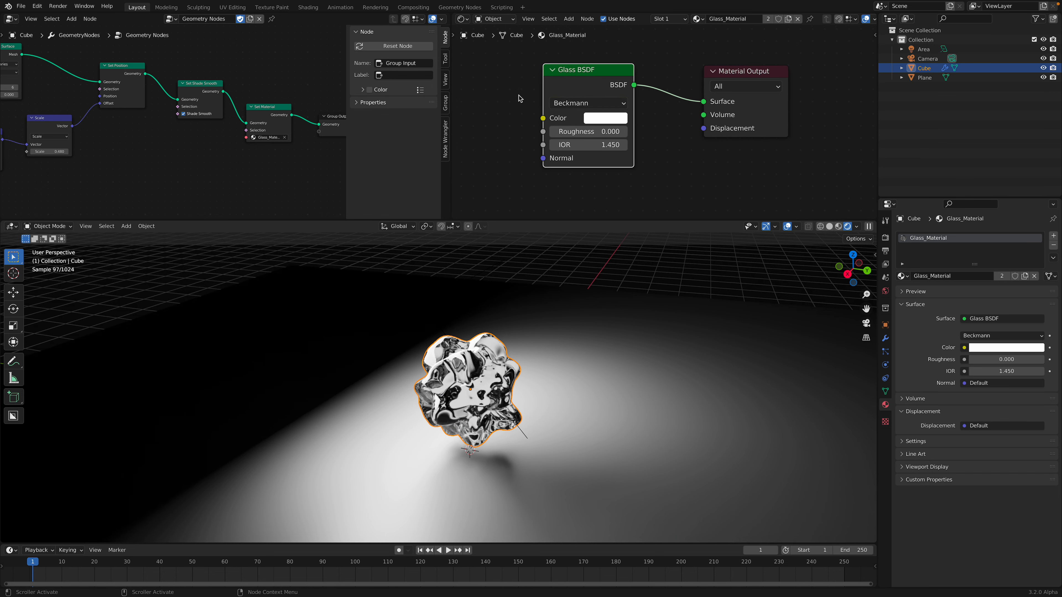
Tint the Glass BSDF light pink, and try a roughness of 0.275 before restoring it to 0.000.
{"action": "left_click", "coordinate": [592, 118]}
{"action": "left_click_drag", "start_coordinate": [635, 175], "coordinate": [634, 185]}
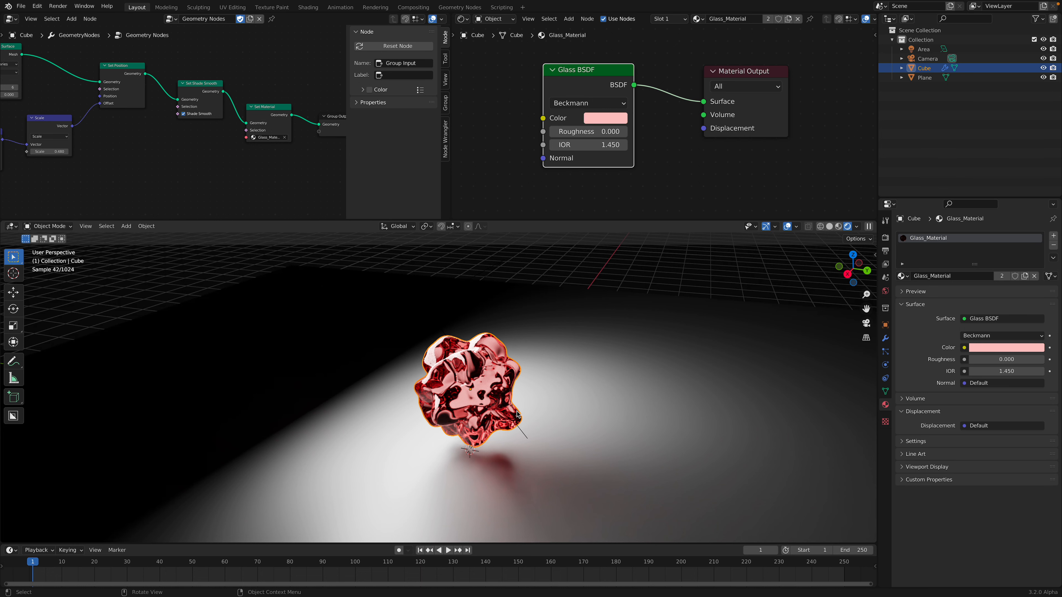
{"action": "scroll", "coordinate": [498, 478], "scroll_direction": "up", "scroll_amount": 5}
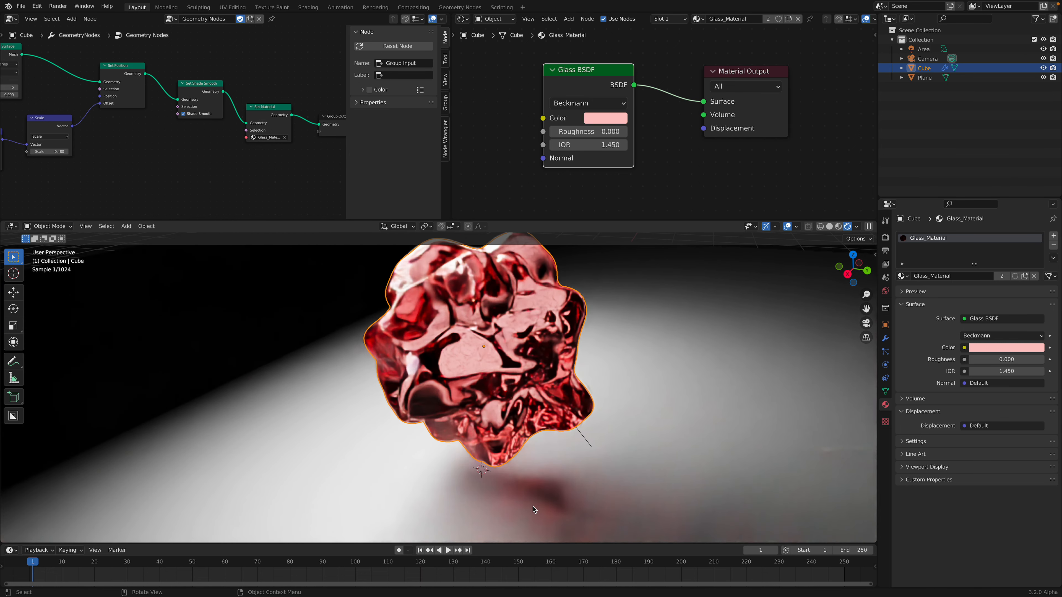
{"action": "scroll", "coordinate": [535, 475], "scroll_direction": "down", "scroll_amount": 2}
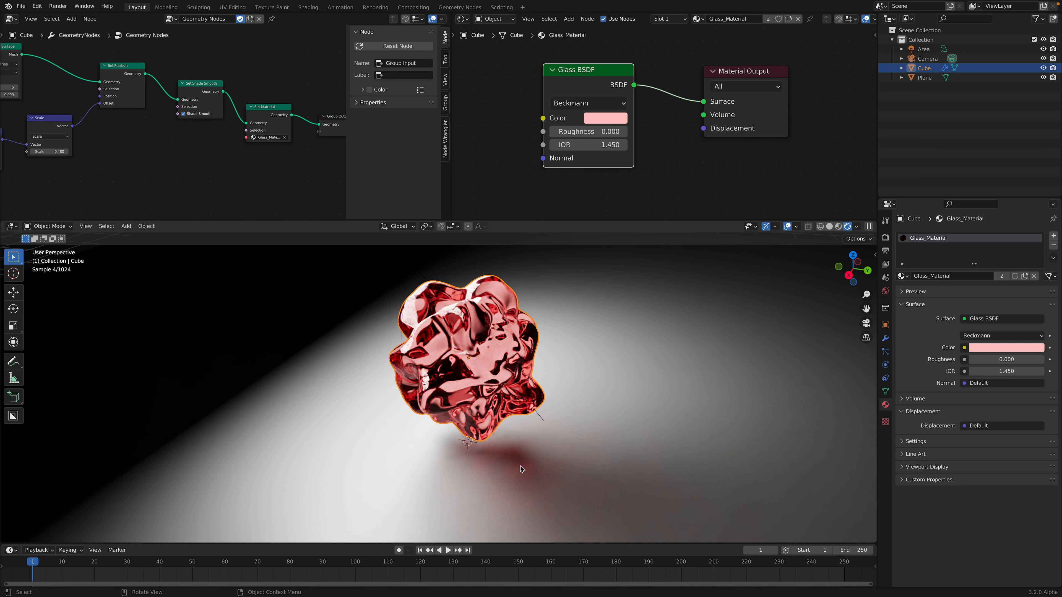
{"action": "mouse_move", "coordinate": [590, 131]}
{"action": "left_mouse_down"}
{"action": "mouse_move", "coordinate": [556, 134]}
{"action": "mouse_move", "coordinate": [572, 135]}
{"action": "left_mouse_up"}
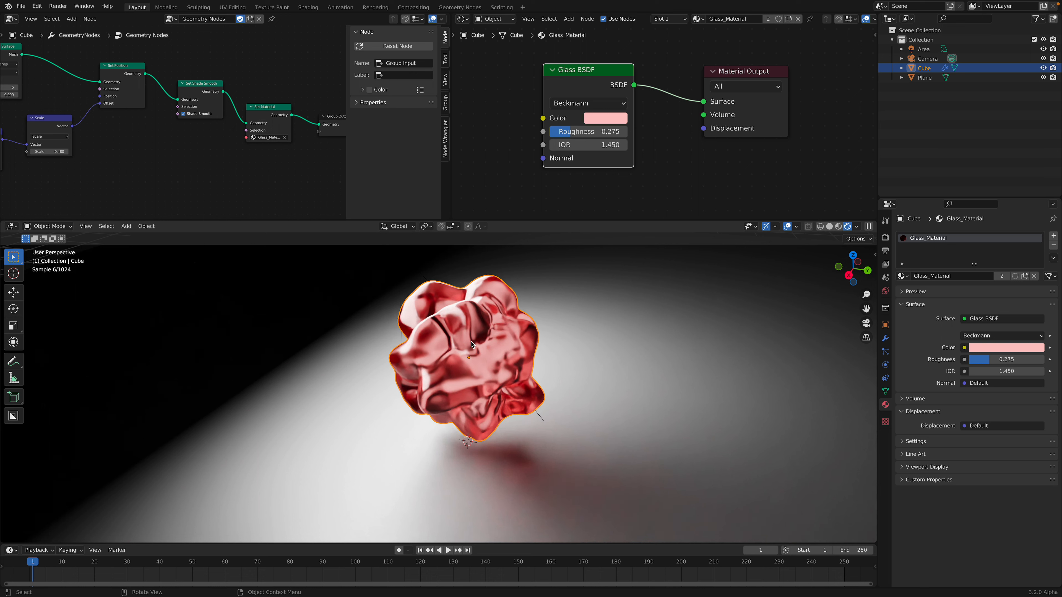
{"action": "left_click_drag", "start_coordinate": [587, 135], "coordinate": [550, 135]}
Enlarge the 3D viewport upward and hide the Geometry Node Editor's sidebar so the whole node tree fits.
{"action": "left_click_drag", "start_coordinate": [564, 221], "coordinate": [566, 196]}
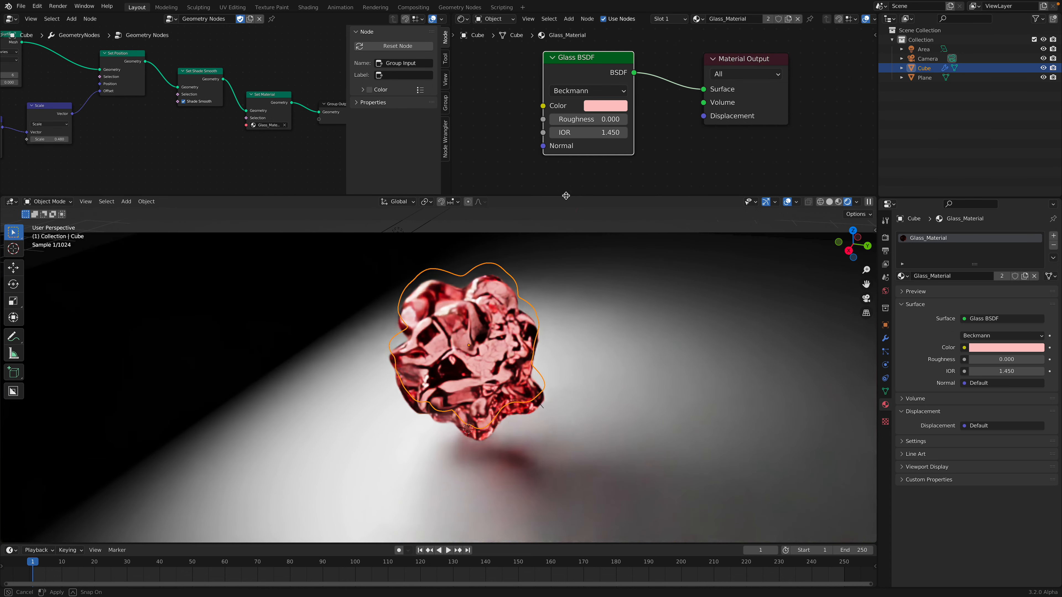
{"action": "scroll", "coordinate": [251, 128], "scroll_direction": "down", "scroll_amount": 7}
{"action": "middle_click_drag", "start_coordinate": [251, 128], "coordinate": [269, 123]}
{"action": "left_click_drag", "start_coordinate": [346, 101], "coordinate": [435, 102]}
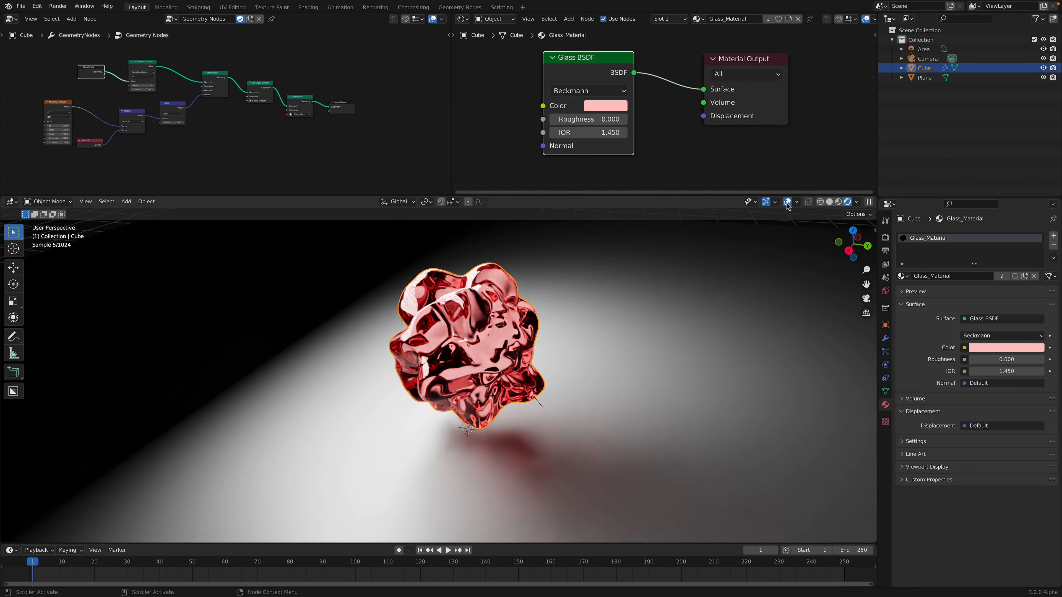
Select the area light, move it near the glass object and shrink it to a scale of about 0.33.
{"action": "scroll", "coordinate": [652, 255], "scroll_direction": "down", "scroll_amount": 5}
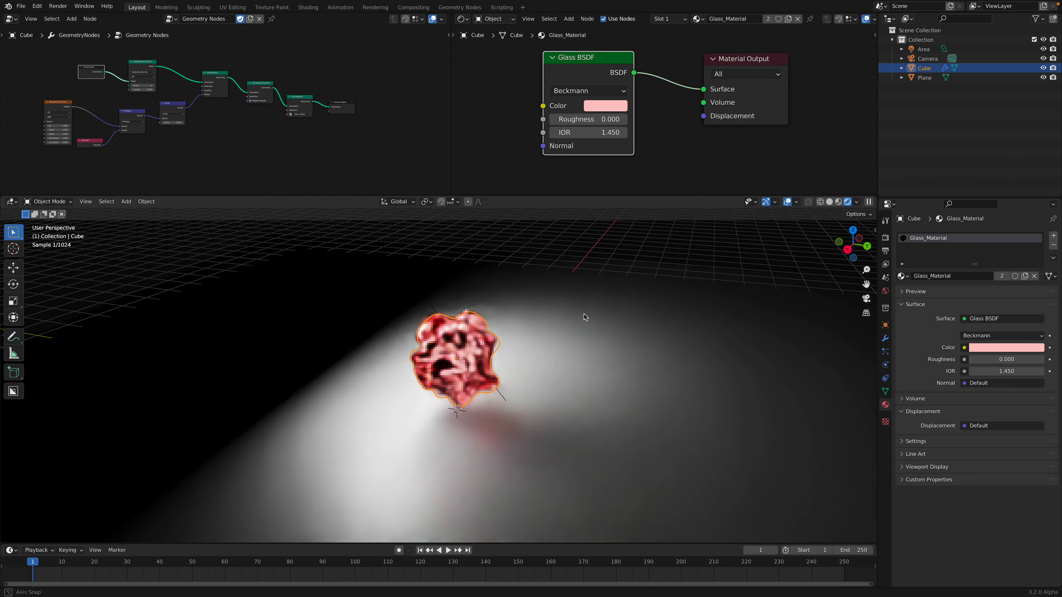
{"action": "left_click", "coordinate": [924, 49]}
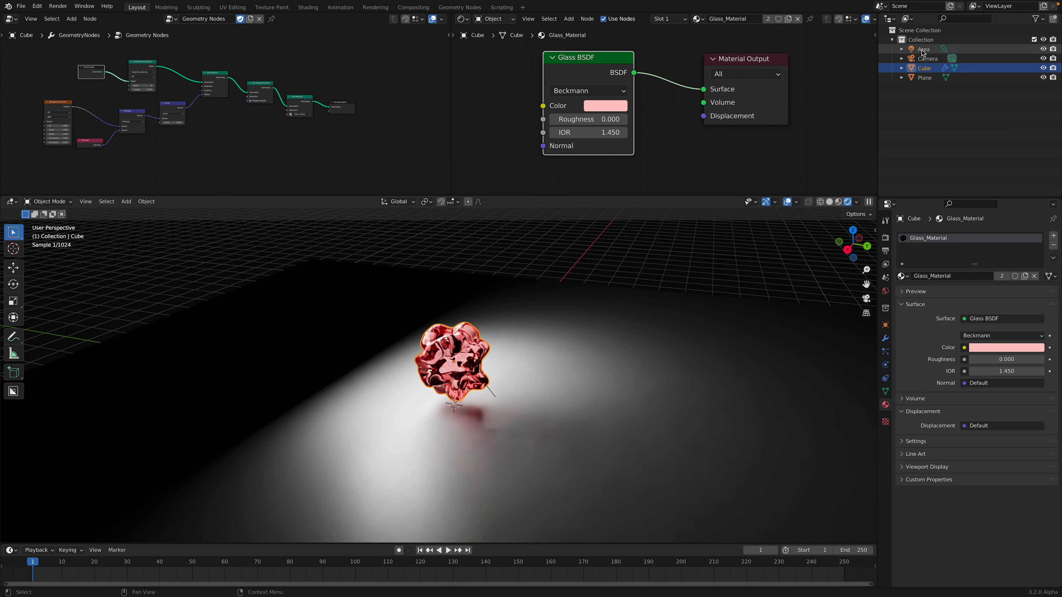
{"action": "key", "text": "g"}
{"action": "left_click", "coordinate": [492, 325]}
{"action": "key", "text": "s"}
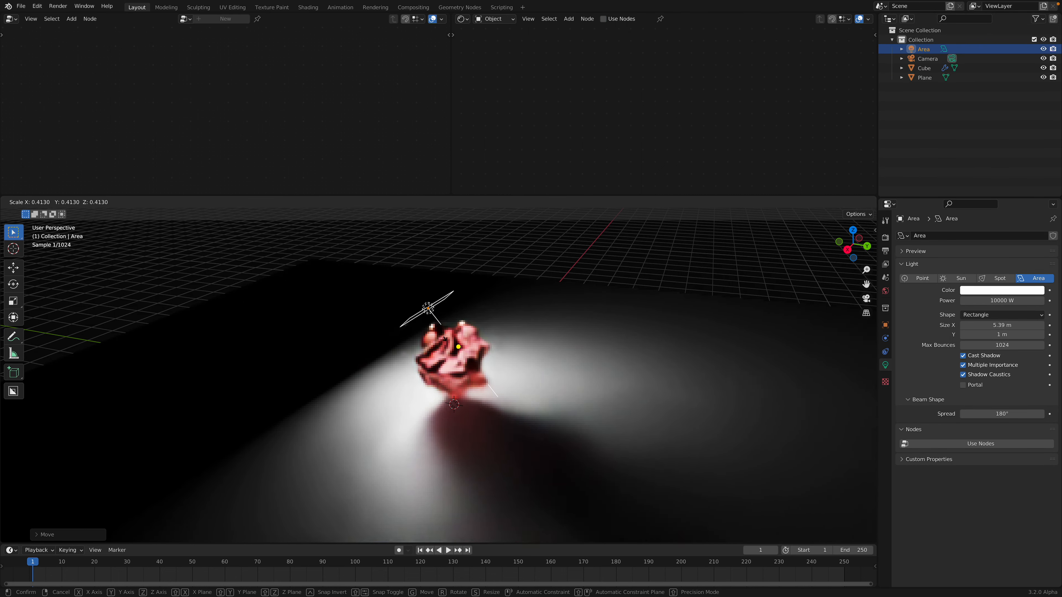
{"action": "left_click", "coordinate": [482, 340]}
{"action": "middle_click_drag", "start_coordinate": [484, 342], "coordinate": [490, 353], "text": "shift"}
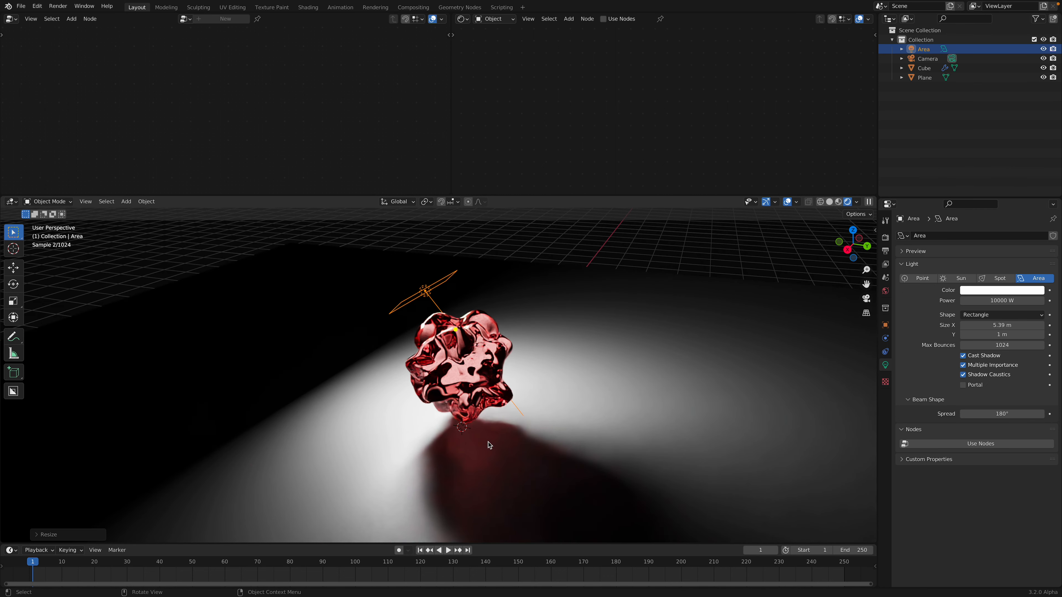
{"action": "key", "text": "s"}
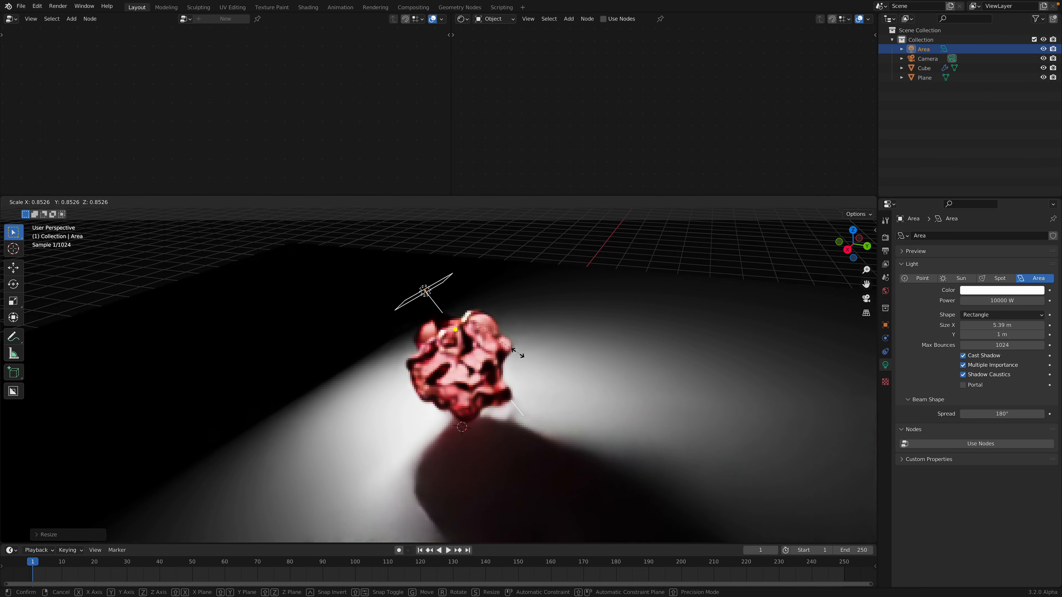
{"action": "left_click", "coordinate": [516, 368]}
Move the area light low beside the glass object, at about X -0.79 m, Y -1.36 m, Z 1.87 m.
{"action": "key", "text": "g"}
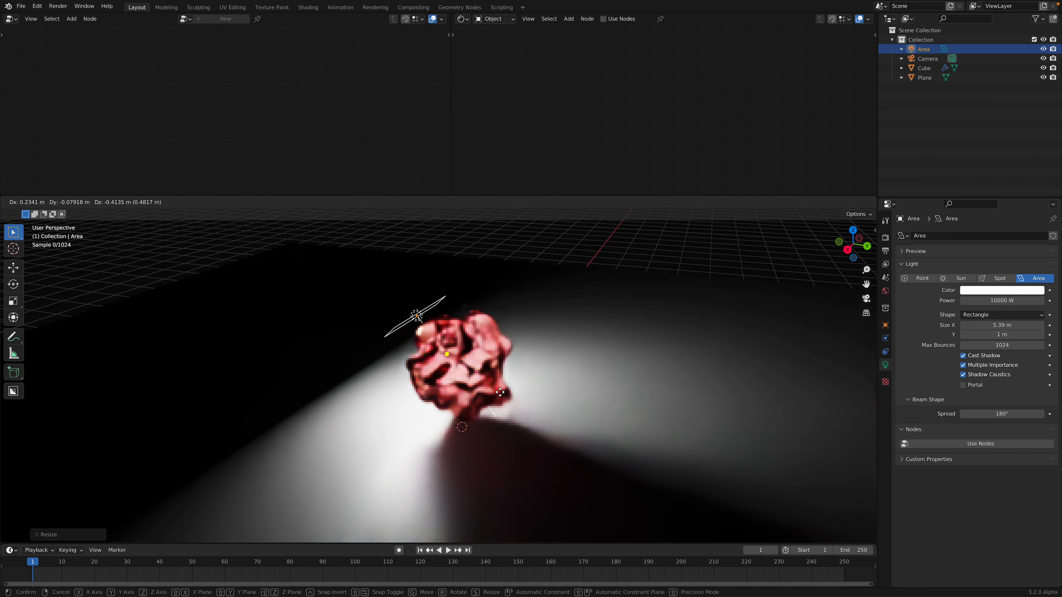
{"action": "left_click", "coordinate": [482, 383]}
{"action": "middle_click_drag", "start_coordinate": [495, 393], "coordinate": [523, 406]}
{"action": "key", "text": "g"}
{"action": "left_click", "coordinate": [472, 407]}
{"action": "key", "text": "g"}
{"action": "left_click", "coordinate": [507, 399]}
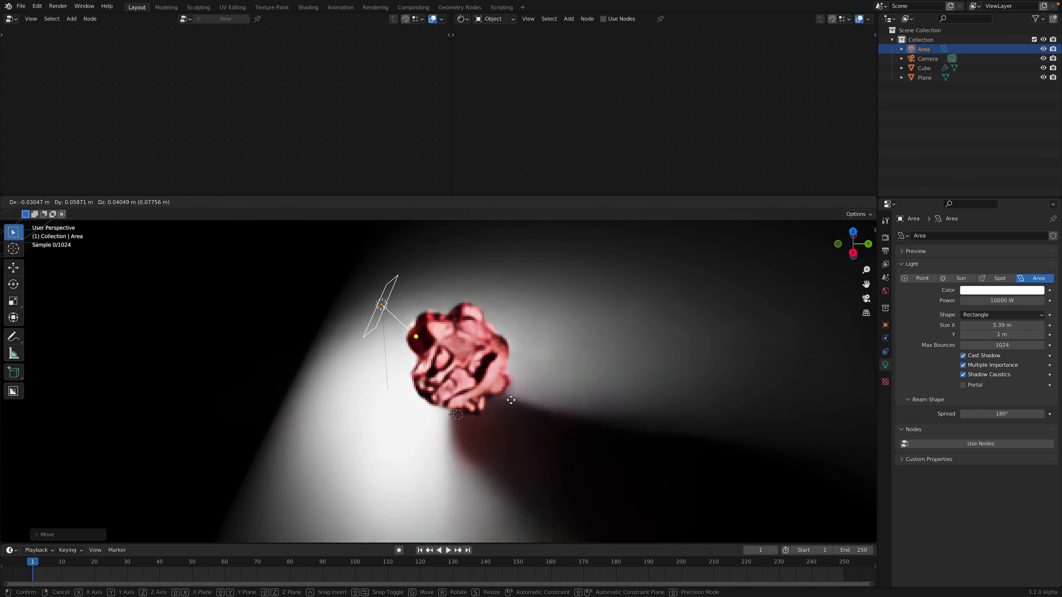
Select the glass object and check the Caustics options in its object Shading settings.
{"action": "scroll", "coordinate": [528, 452], "scroll_direction": "up", "scroll_amount": 2}
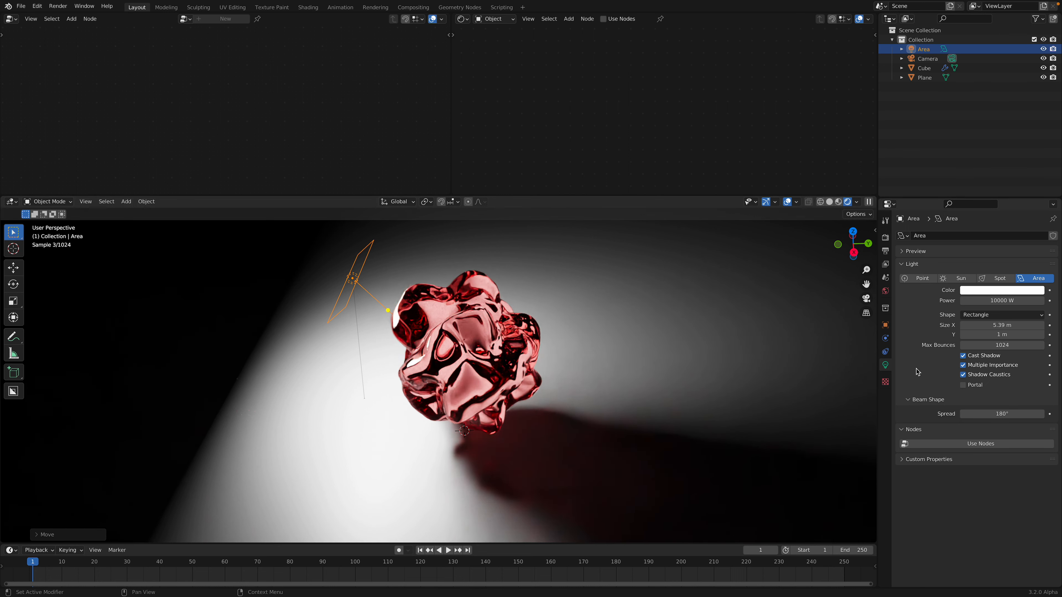
{"action": "left_click", "coordinate": [497, 350]}
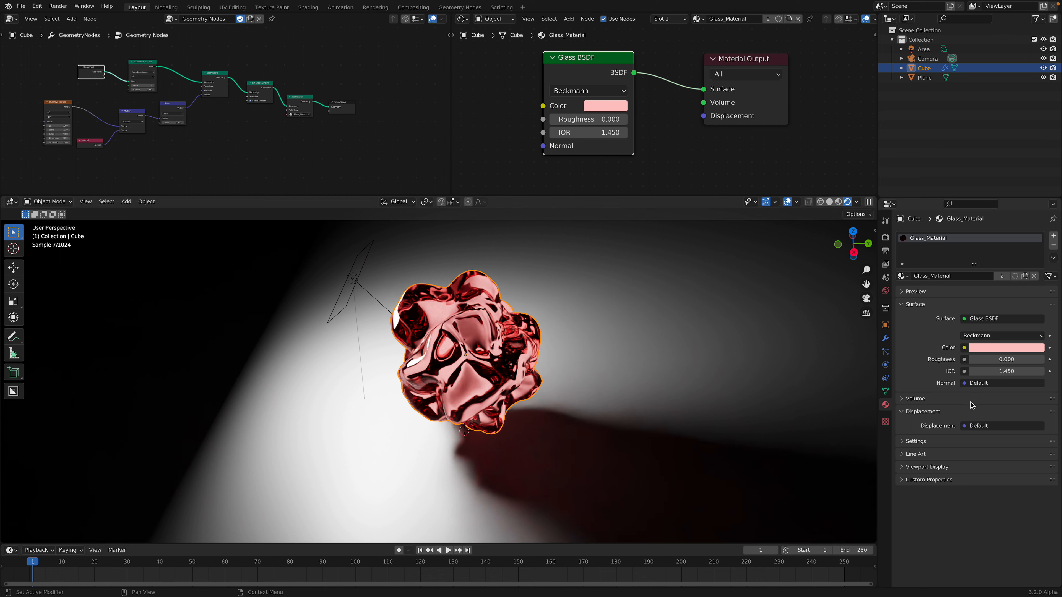
{"action": "left_click_drag", "start_coordinate": [893, 325], "coordinate": [893, 326]}
{"action": "left_click", "coordinate": [887, 327]}
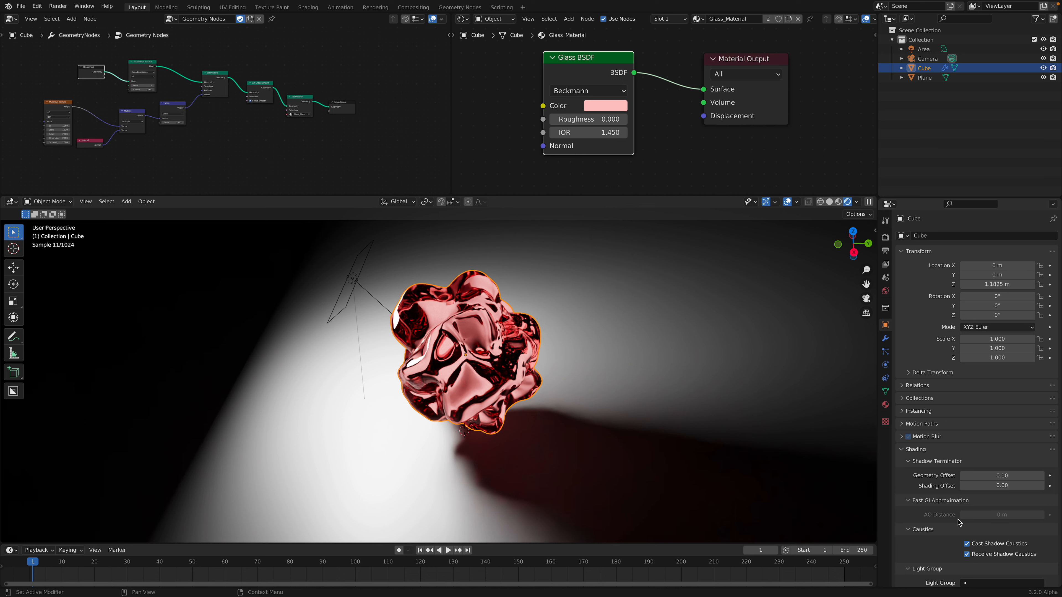
{"action": "middle_click_drag", "start_coordinate": [973, 551], "coordinate": [998, 463]}
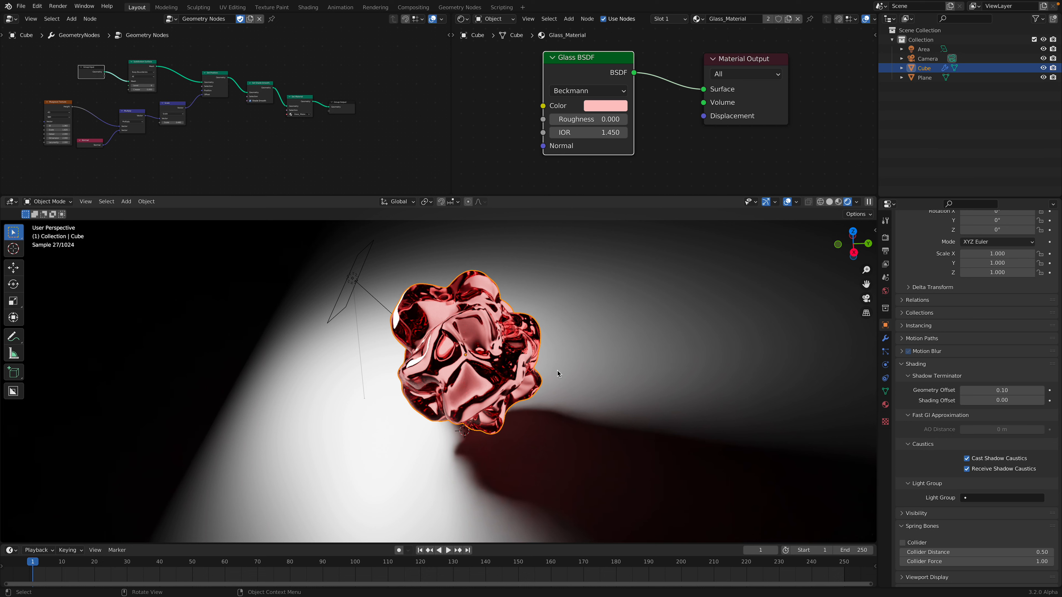
Select the area light and rotate it freely to about 44°, 11.2° and -10.5° on X, Y and Z.
{"action": "left_click", "coordinate": [354, 274]}
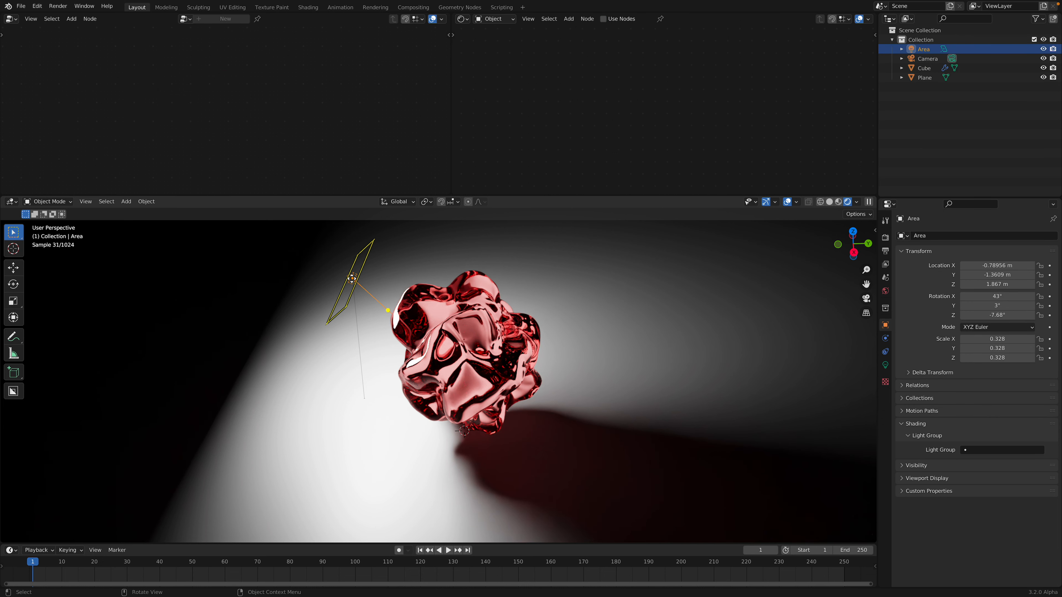
{"action": "key", "text": "r"}
{"action": "key", "text": "r"}
{"action": "left_click", "coordinate": [352, 279]}
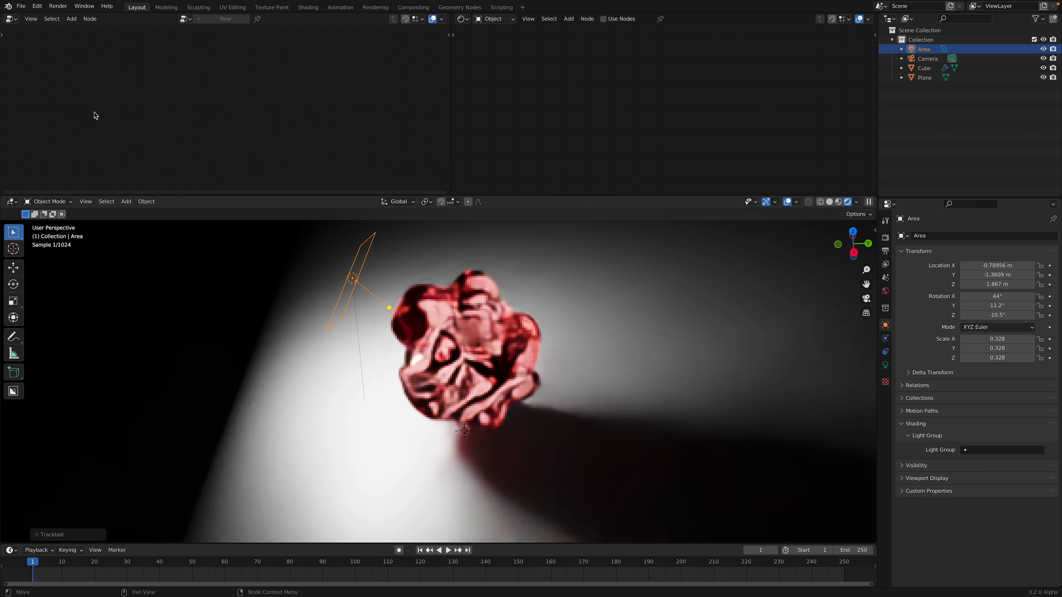
Check the Blender version on the splash screen and the Cycles device setting in the render properties.
{"action": "left_click", "coordinate": [8, 6]}
{"action": "left_click", "coordinate": [26, 14]}
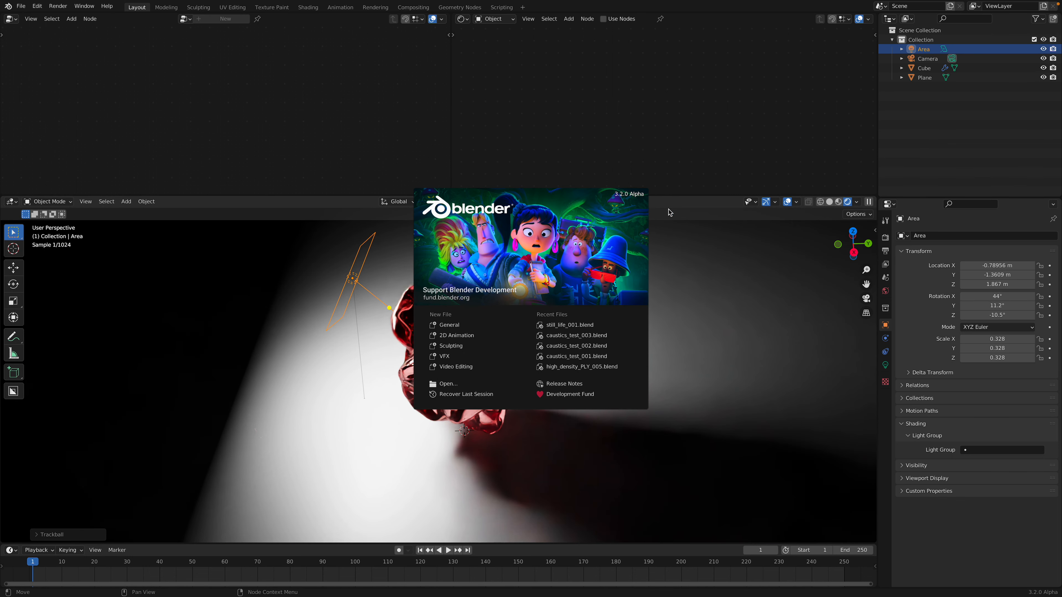
{"action": "left_click", "coordinate": [741, 315]}
{"action": "left_click", "coordinate": [885, 238]}
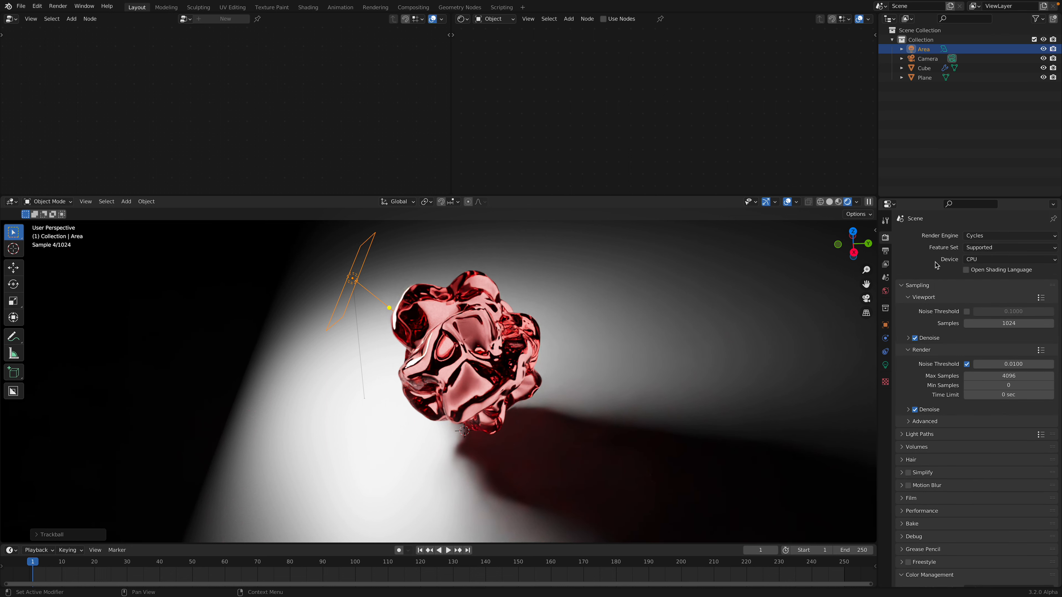
{"action": "left_click", "coordinate": [982, 262]}
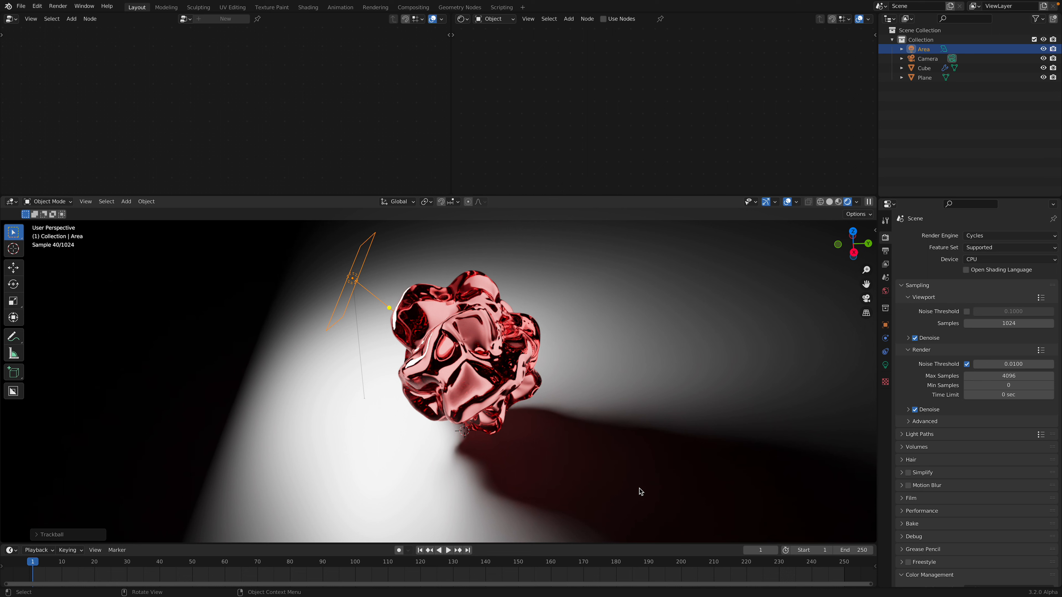
Select the glass object, save the file and frame the object's whole geometry node tree.
{"action": "left_click", "coordinate": [454, 320]}
{"action": "key", "text": "ctrl+s"}
{"action": "key", "text": "Home"}
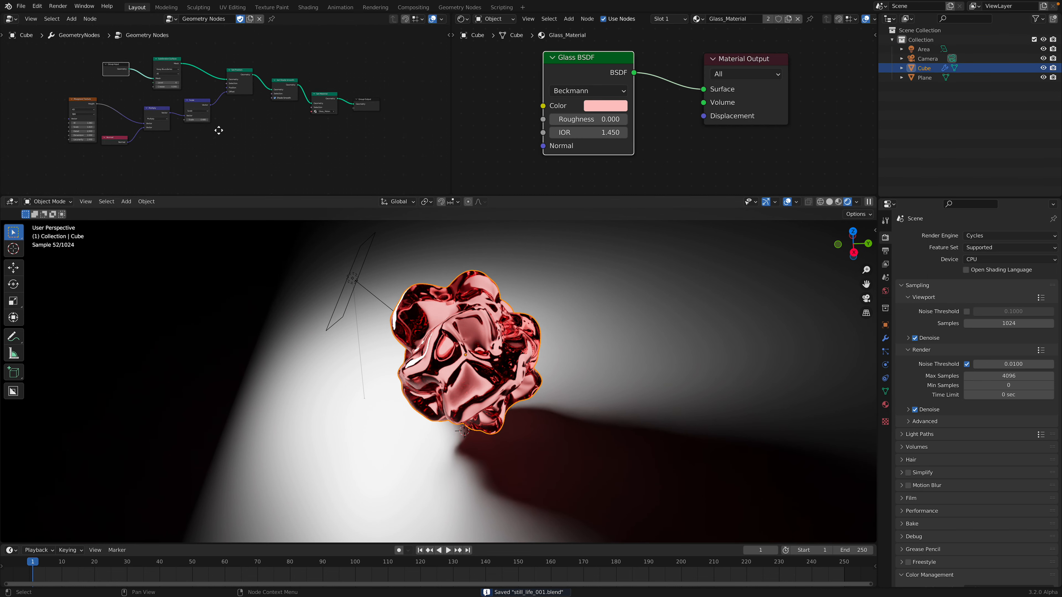
Adjust the Musgrave Texture scale and increase the vector Scale node's value so the glass object grows long spikes.
{"action": "scroll", "coordinate": [225, 133], "scroll_direction": "up", "scroll_amount": 3}
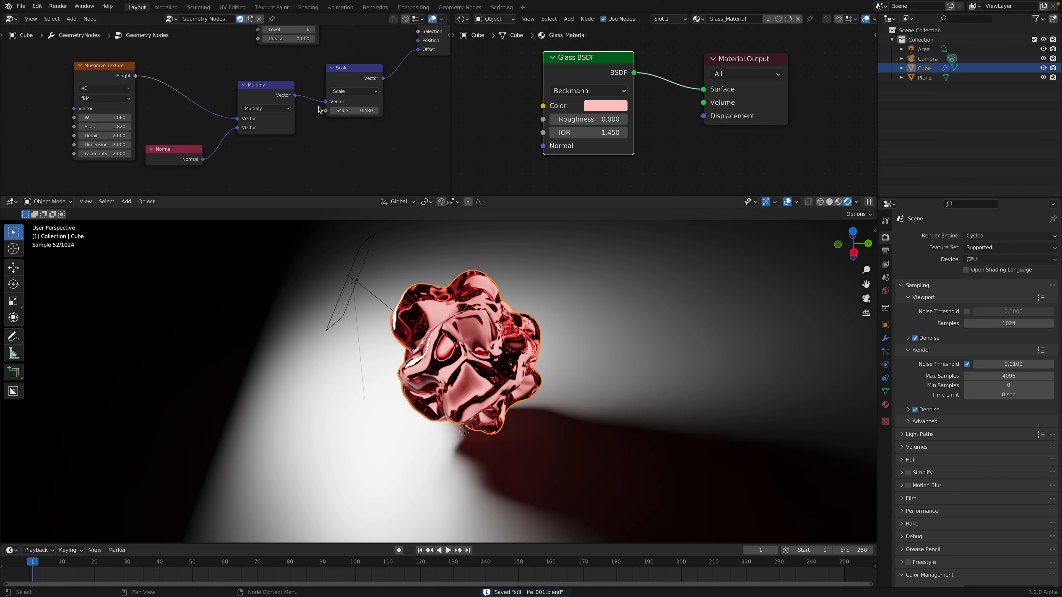
{"action": "mouse_move", "coordinate": [350, 108]}
{"action": "left_mouse_down"}
{"action": "mouse_move", "coordinate": [340, 109]}
{"action": "mouse_move", "coordinate": [360, 109]}
{"action": "mouse_move", "coordinate": [330, 109]}
{"action": "mouse_move", "coordinate": [368, 110]}
{"action": "left_mouse_up"}
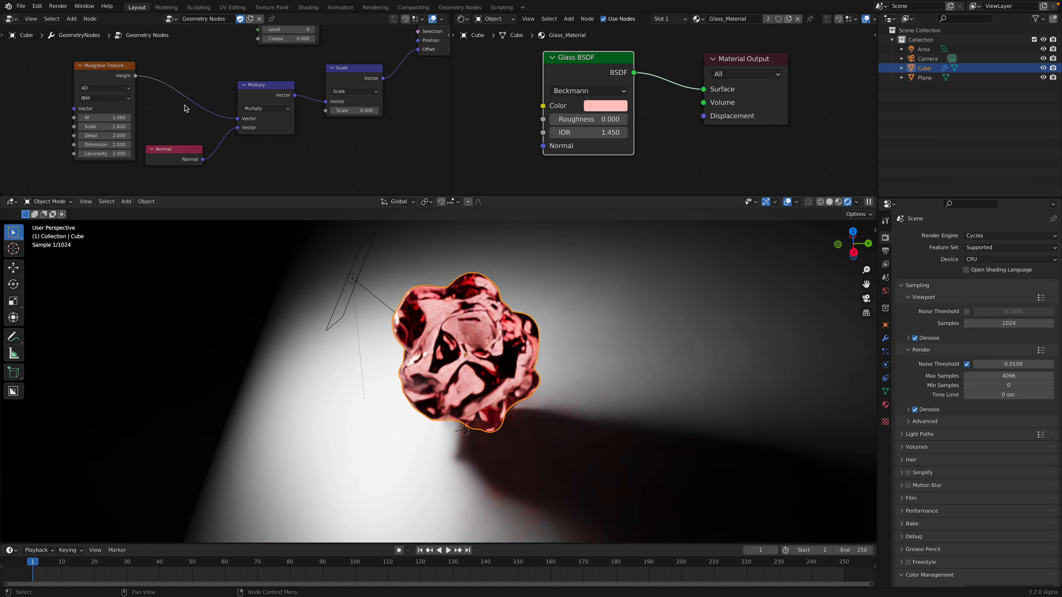
{"action": "left_click_drag", "start_coordinate": [98, 126], "coordinate": [125, 127]}
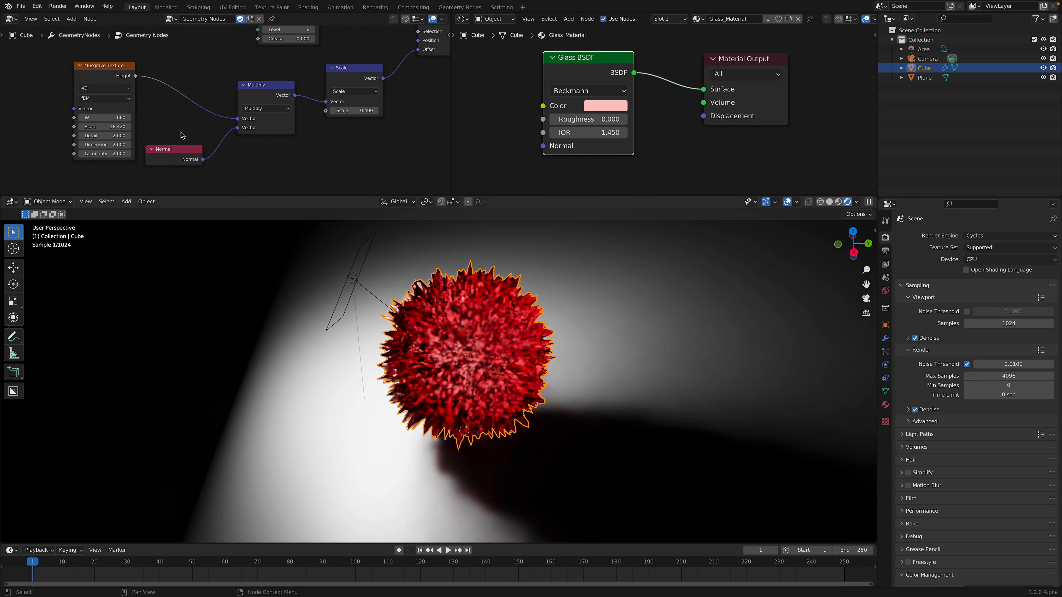
{"action": "mouse_move", "coordinate": [118, 126]}
{"action": "left_mouse_down"}
{"action": "mouse_move", "coordinate": [99, 126]}
{"action": "mouse_move", "coordinate": [115, 118]}
{"action": "left_mouse_up"}
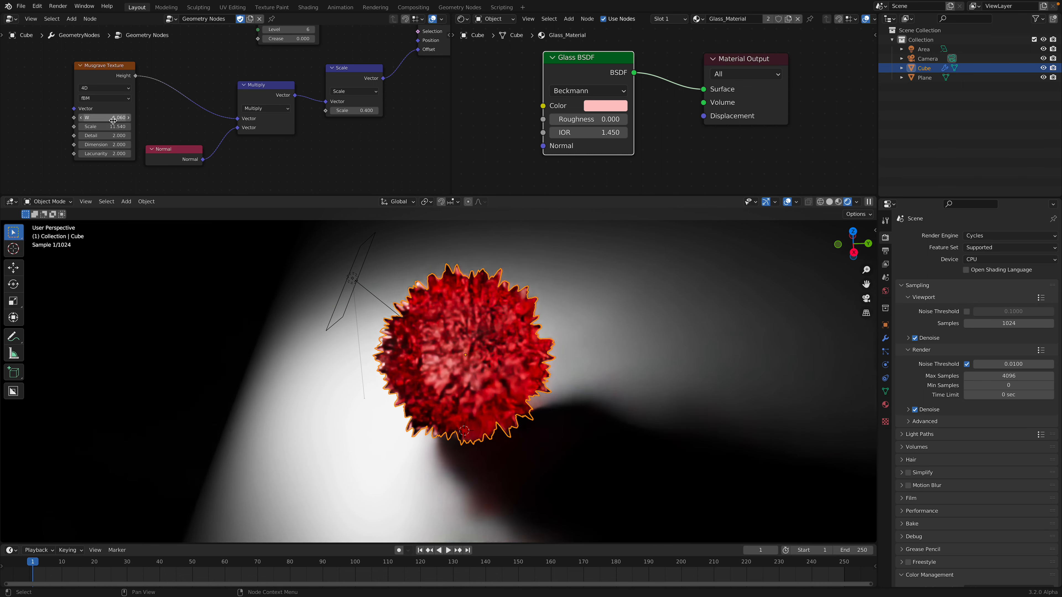
{"action": "left_click_drag", "start_coordinate": [109, 126], "coordinate": [65, 127]}
{"action": "left_click_drag", "start_coordinate": [339, 112], "coordinate": [377, 113]}
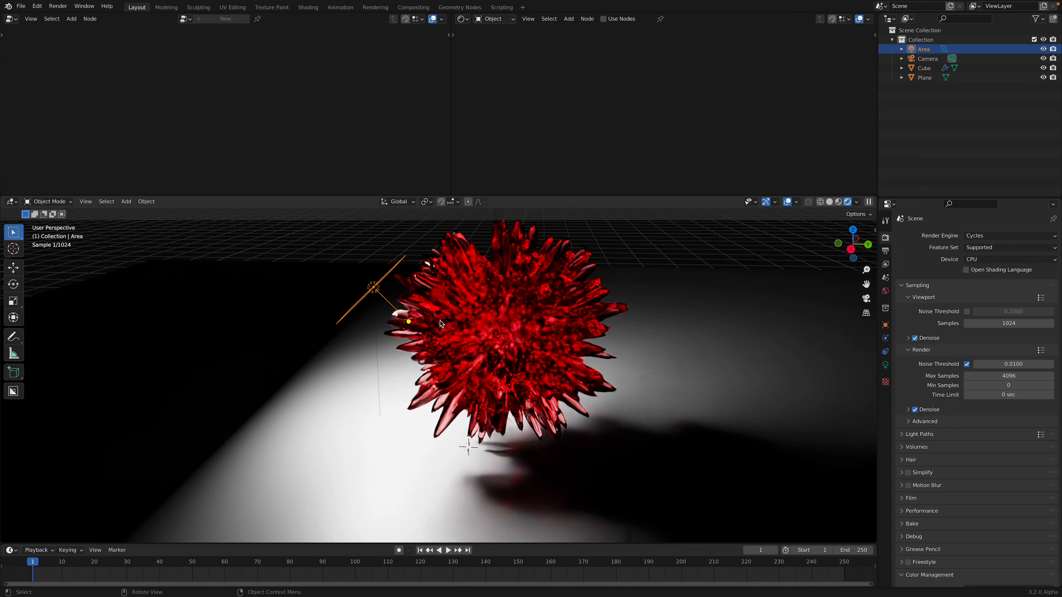
Enlarge the area light, raise it higher beside the spiky glass object, and save the file.
{"action": "key", "text": "s"}
{"action": "left_click", "coordinate": [486, 342]}
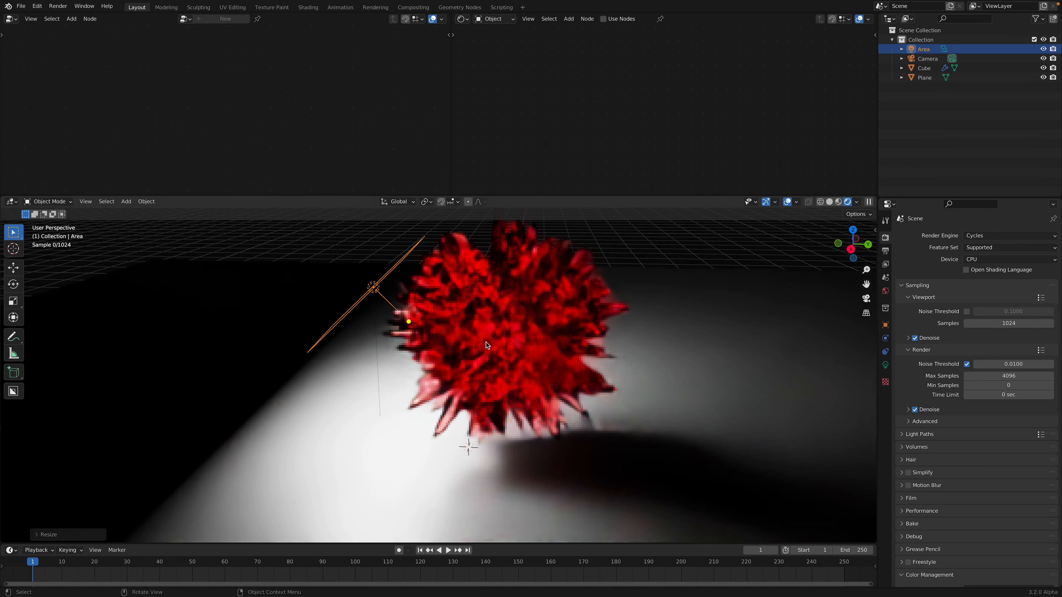
{"action": "key", "text": "g"}
{"action": "left_click", "coordinate": [493, 304]}
{"action": "key", "text": "ctrl+s"}
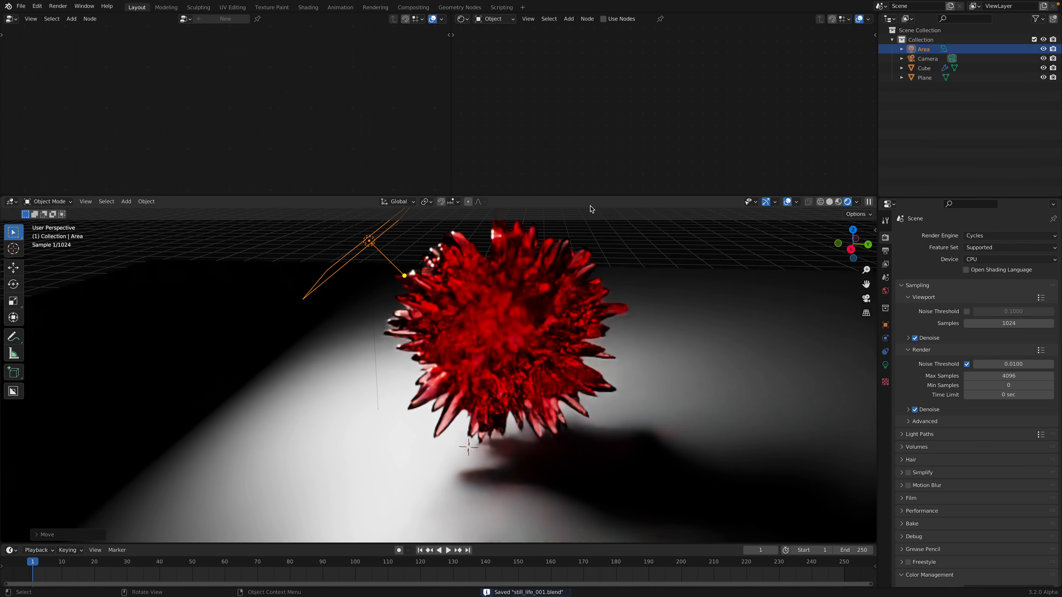
Enlarge the 3D viewport further, duplicate the area light and position the copy at another side of the spiky glass object.
{"action": "left_click_drag", "start_coordinate": [591, 195], "coordinate": [591, 121]}
{"action": "mouse_move", "coordinate": [565, 344]}
{"action": "middle_mouse_down"}
{"action": "mouse_move", "coordinate": [534, 359]}
{"action": "mouse_move", "coordinate": [560, 341]}
{"action": "middle_mouse_up"}
{"action": "scroll", "coordinate": [534, 359], "scroll_direction": "down", "scroll_amount": 2}
{"action": "key", "text": "shift+d"}
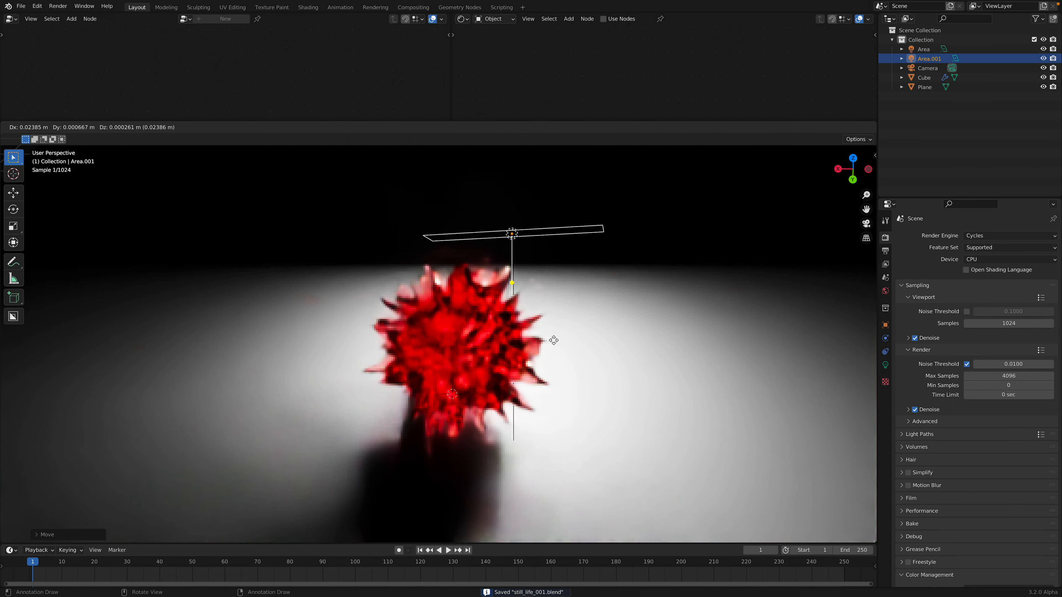
{"action": "left_click", "coordinate": [412, 334]}
{"action": "middle_click_drag", "start_coordinate": [413, 335], "coordinate": [496, 359]}
{"action": "key", "text": "g"}
{"action": "left_click", "coordinate": [484, 370]}
{"action": "scroll", "coordinate": [476, 343], "scroll_direction": "up", "scroll_amount": 1}
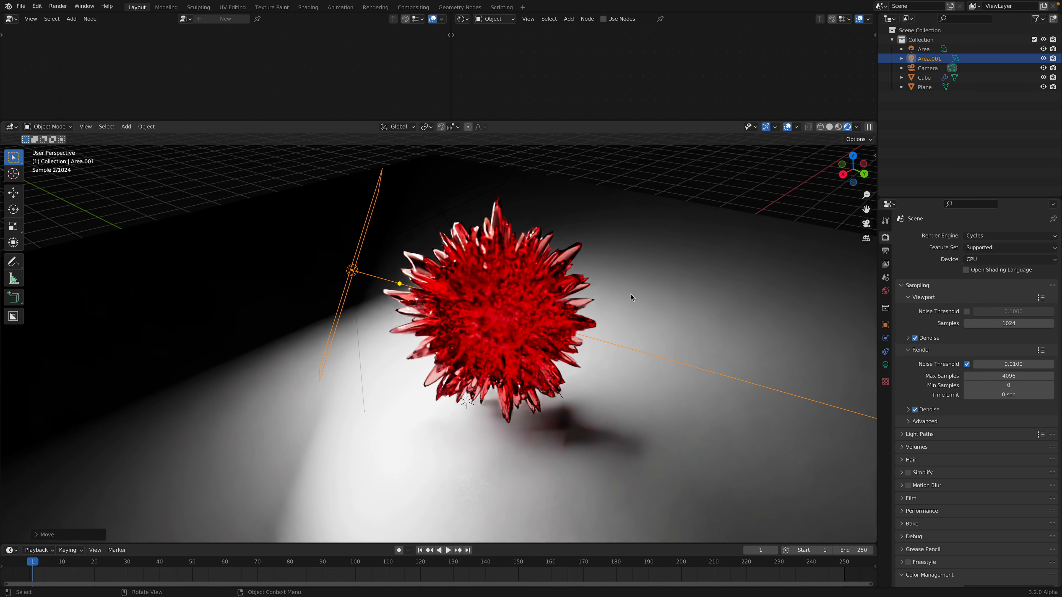
Set the World background strength to 0.000 and view the spiky glass object lit only by the area lights.
{"action": "left_click", "coordinate": [885, 291]}
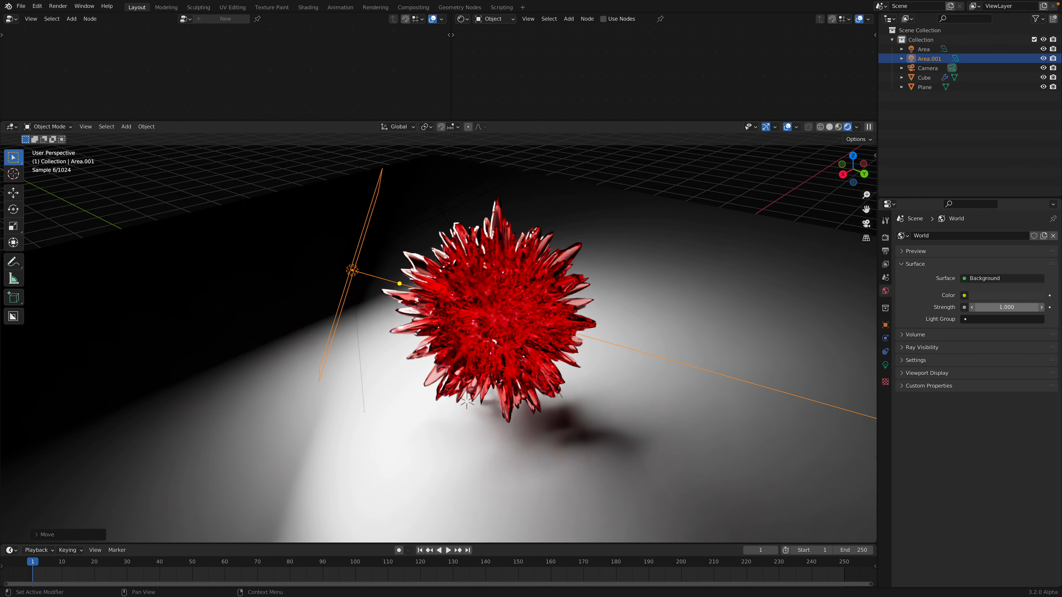
{"action": "left_click_drag", "start_coordinate": [1006, 308], "coordinate": [965, 308]}
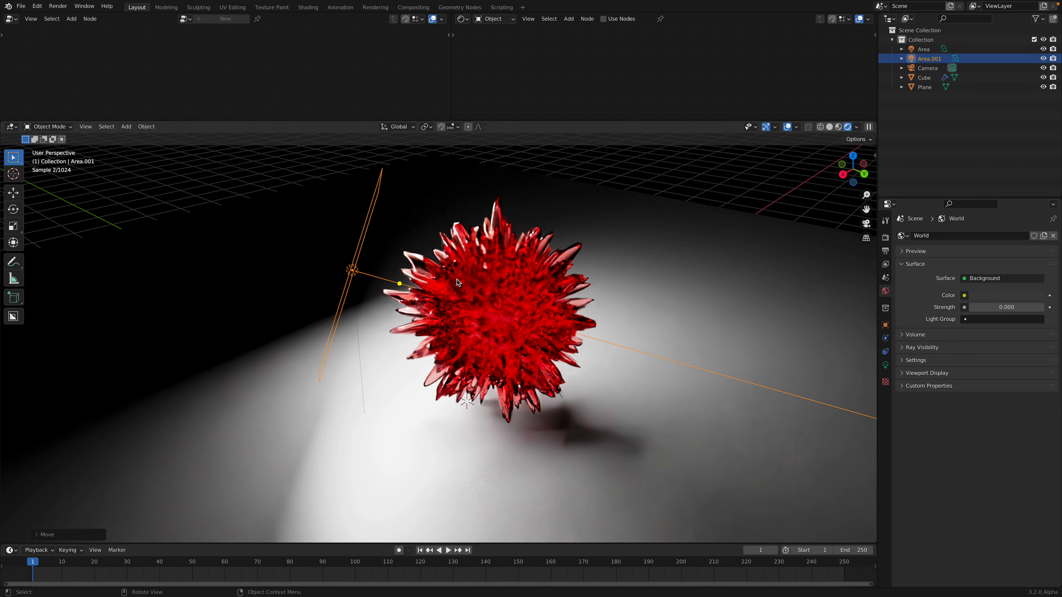
{"action": "middle_click_drag", "start_coordinate": [378, 269], "coordinate": [373, 267]}
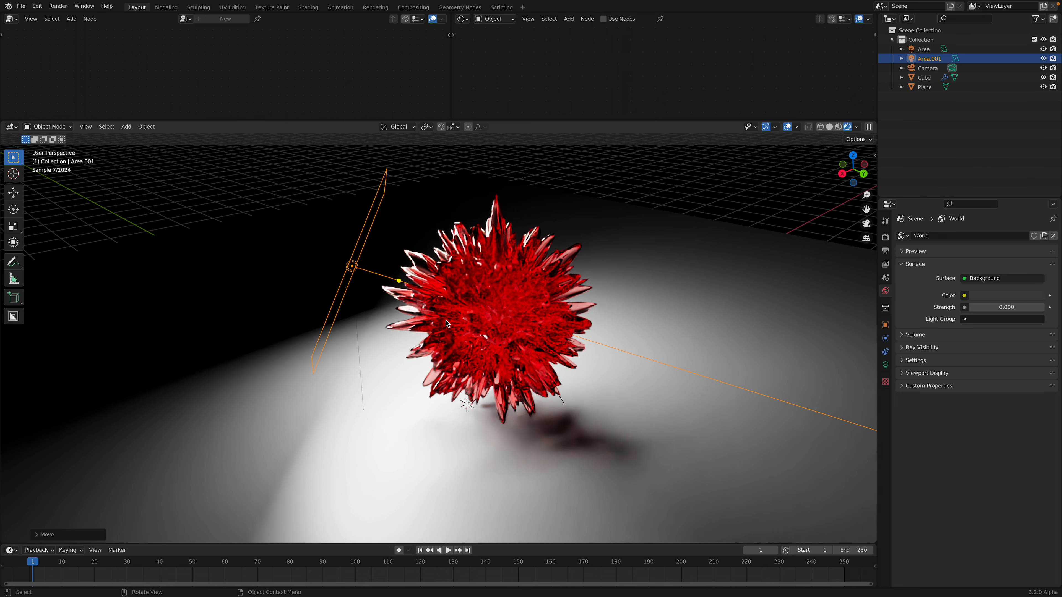
Enlarge the second area light, rotate it and reposition it beside the spiky glass object.
{"action": "key", "text": "s"}
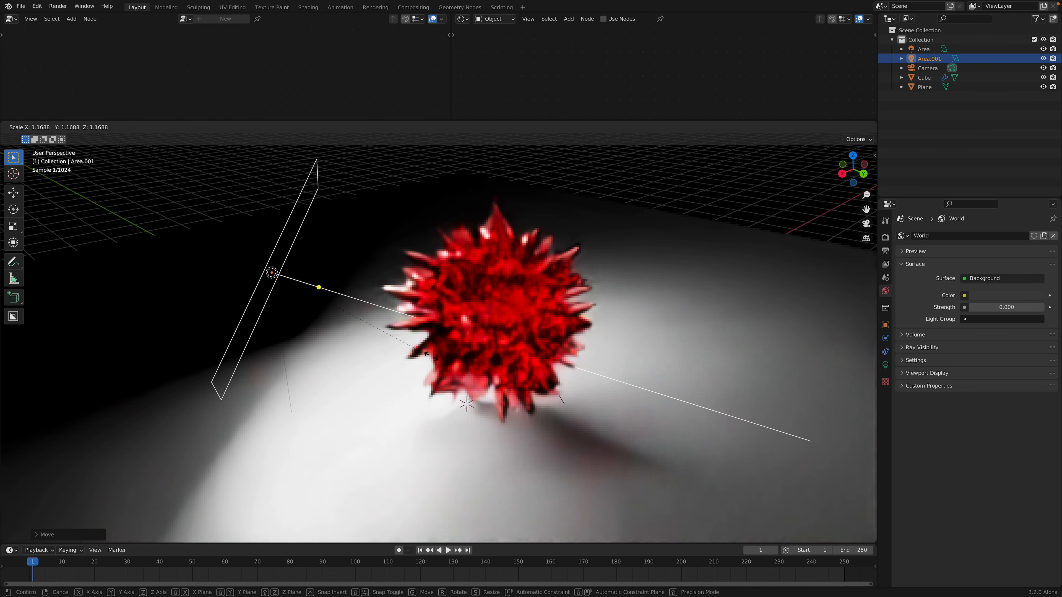
{"action": "key", "text": "r"}
{"action": "key", "text": "r"}
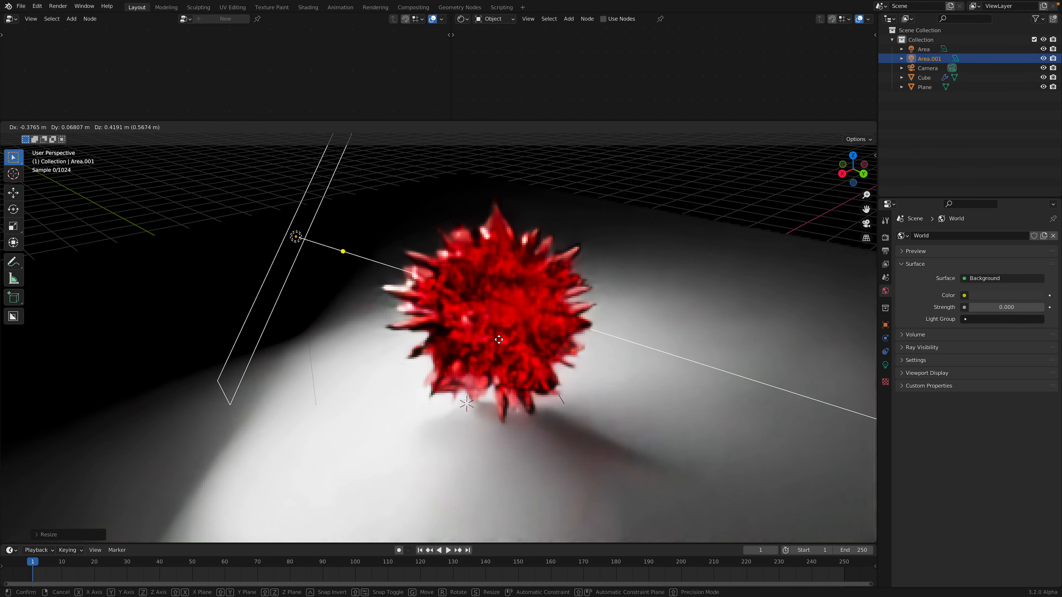
{"action": "left_click", "coordinate": [608, 424]}
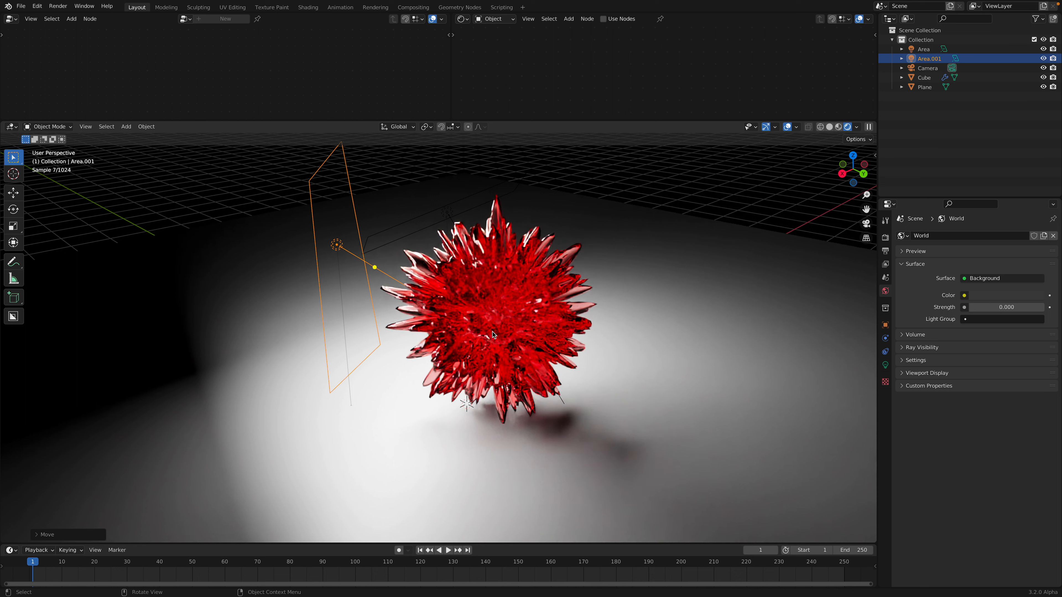
Switch Cast Shadow, Multiple Importance and Shadow Caustics off and back on for the first area light to compare the shadows.
{"action": "middle_click_drag", "start_coordinate": [491, 335], "coordinate": [438, 233]}
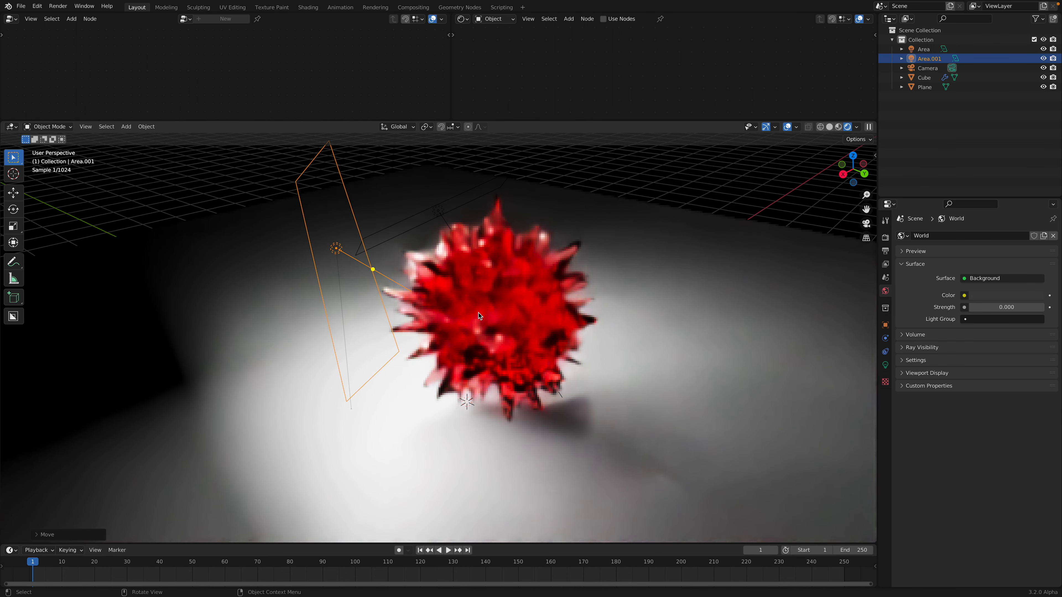
{"action": "left_click", "coordinate": [434, 223]}
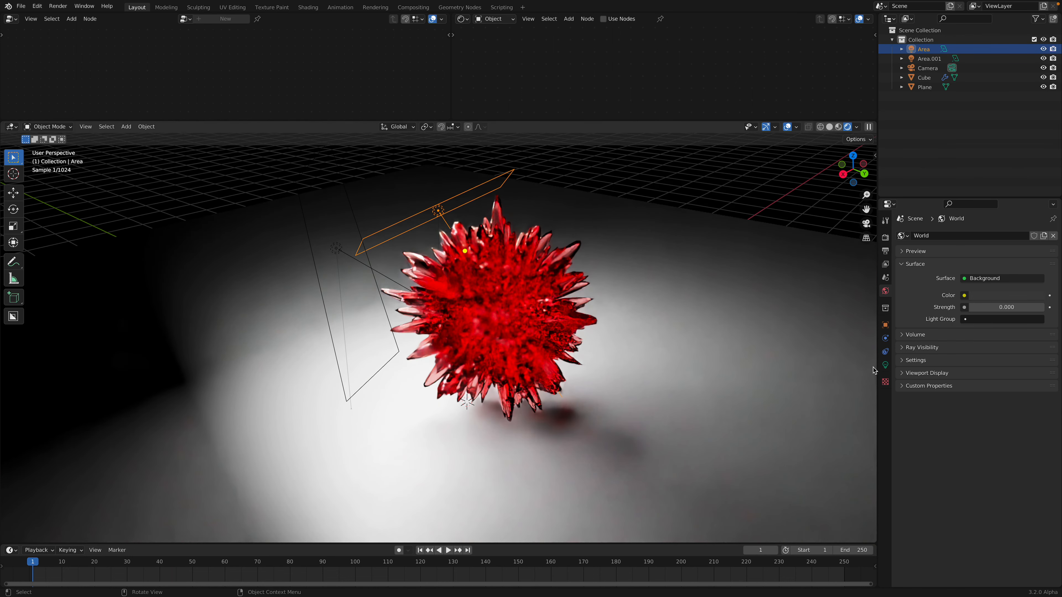
{"action": "left_click", "coordinate": [885, 364]}
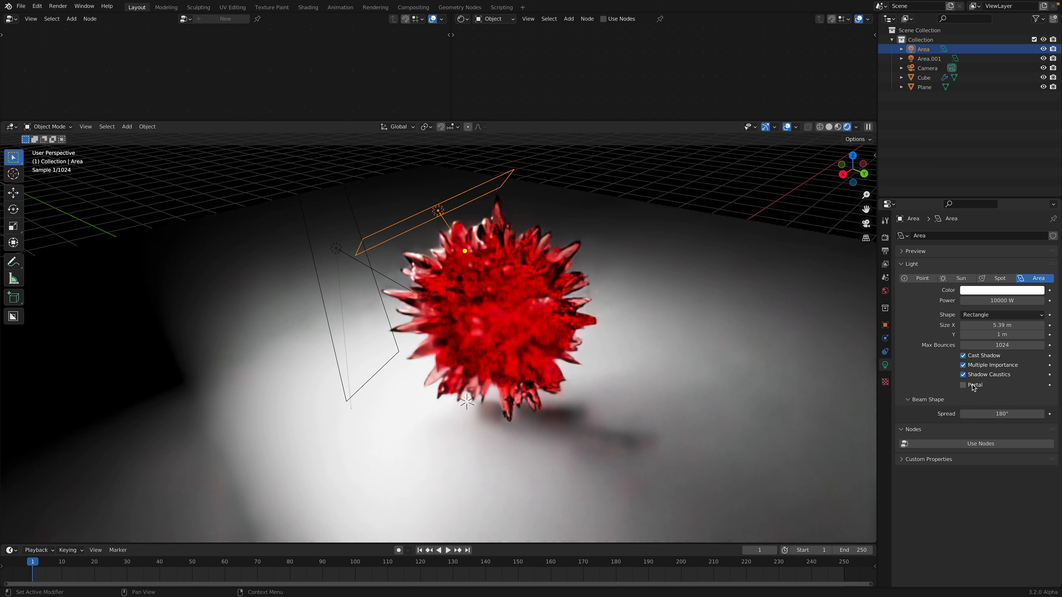
{"action": "left_click", "coordinate": [968, 375]}
{"action": "left_click", "coordinate": [969, 376]}
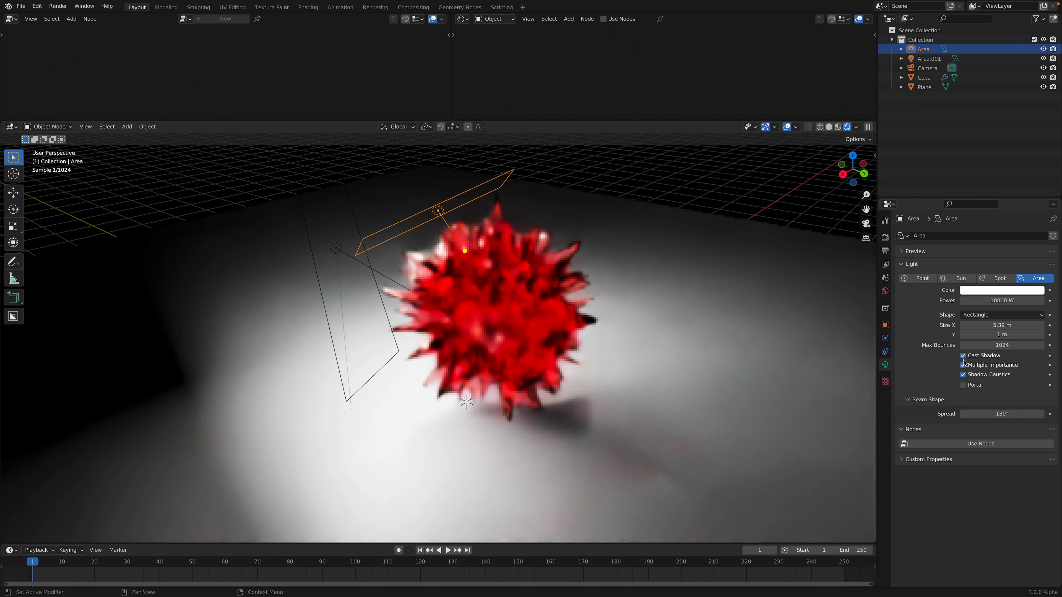
{"action": "left_click", "coordinate": [963, 365]}
{"action": "left_click", "coordinate": [964, 376]}
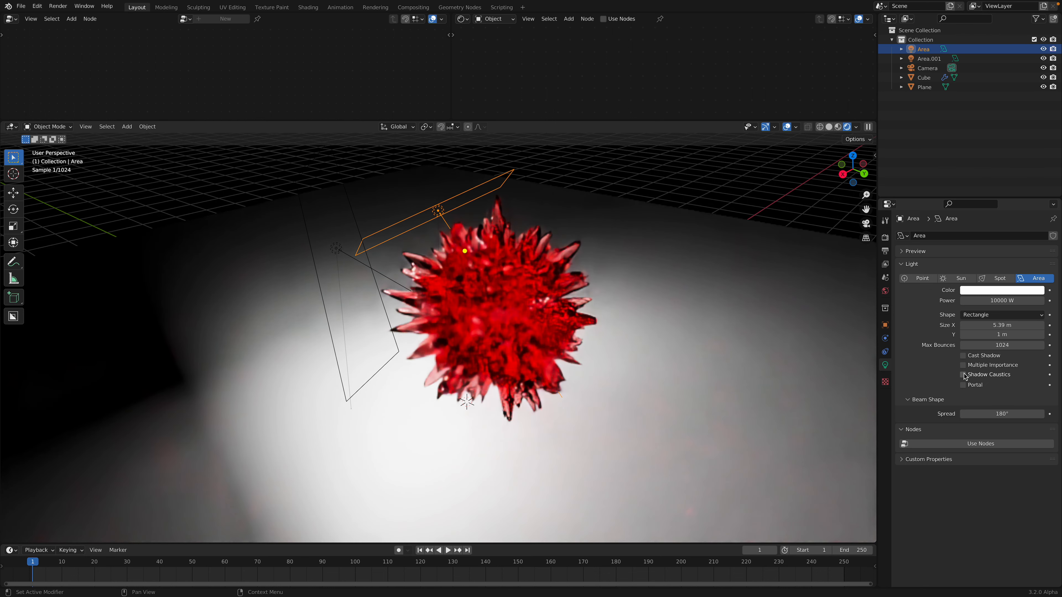
{"action": "left_click", "coordinate": [964, 375]}
{"action": "left_click", "coordinate": [964, 366]}
{"action": "left_click", "coordinate": [964, 356]}
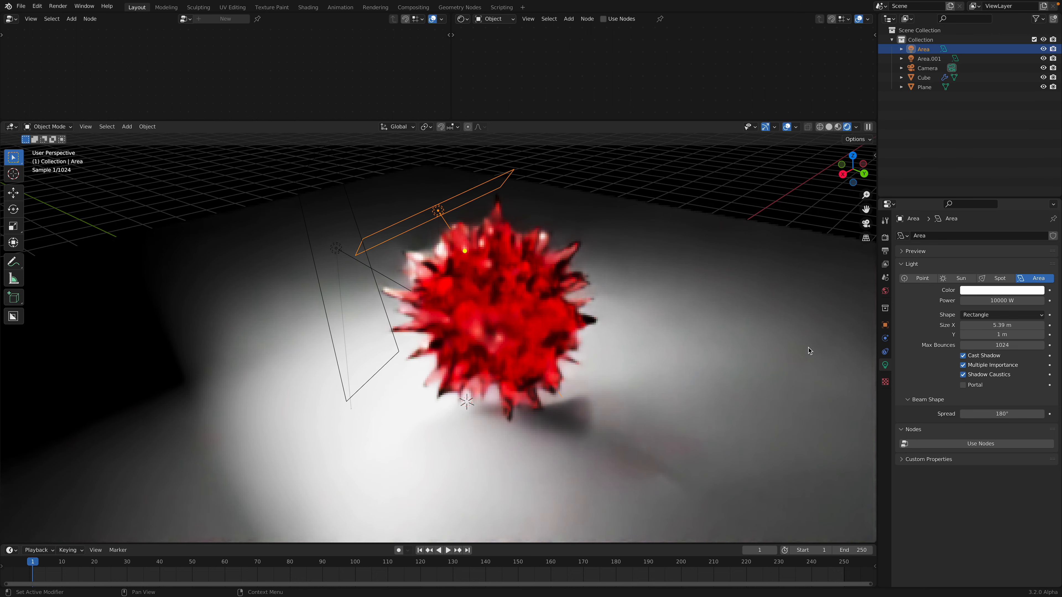
Switch Cast Shadow off and back on for the second area light to compare its shadow.
{"action": "left_click", "coordinate": [354, 217]}
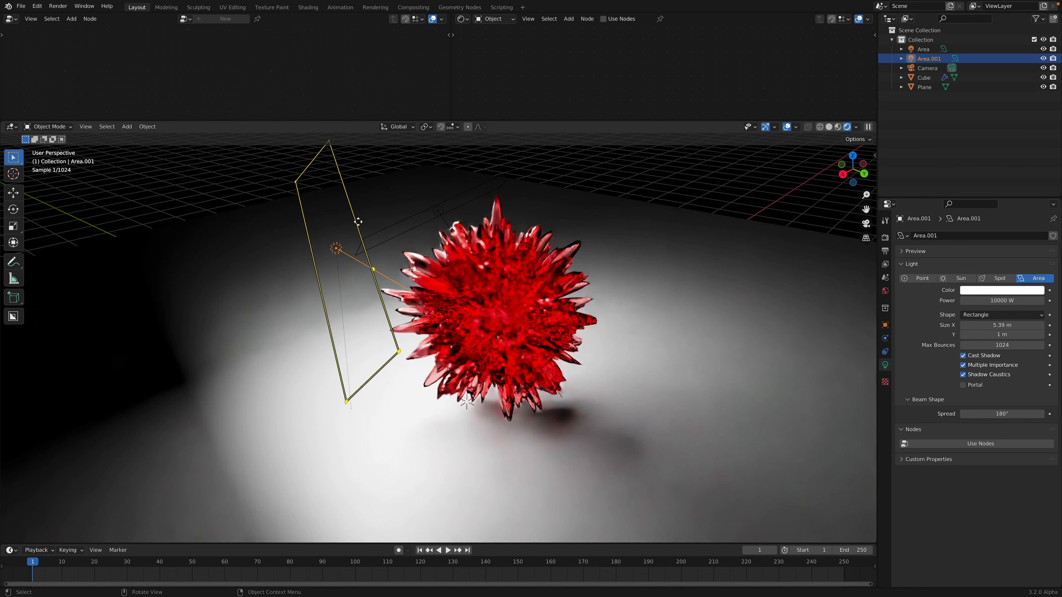
{"action": "left_click", "coordinate": [963, 355]}
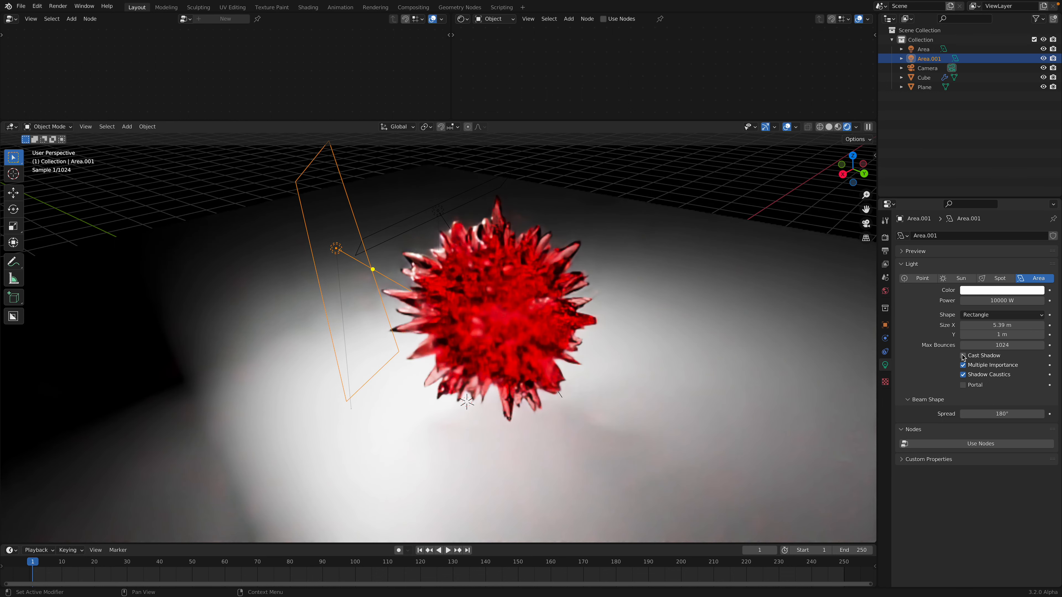
{"action": "left_click", "coordinate": [963, 356]}
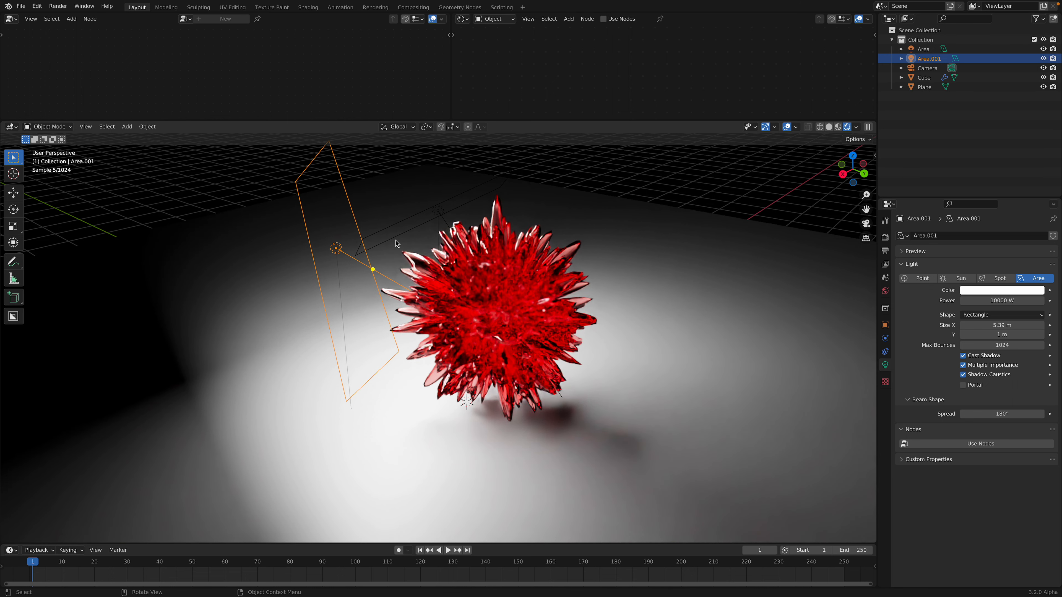
Tilt the second area light down toward the spiky glass object and enlarge it to 5.87 m by 1.26 m.
{"action": "key", "text": "r"}
{"action": "key", "text": "r"}
{"action": "left_click", "coordinate": [396, 230]}
{"action": "middle_click_drag", "start_coordinate": [410, 255], "coordinate": [350, 266]}
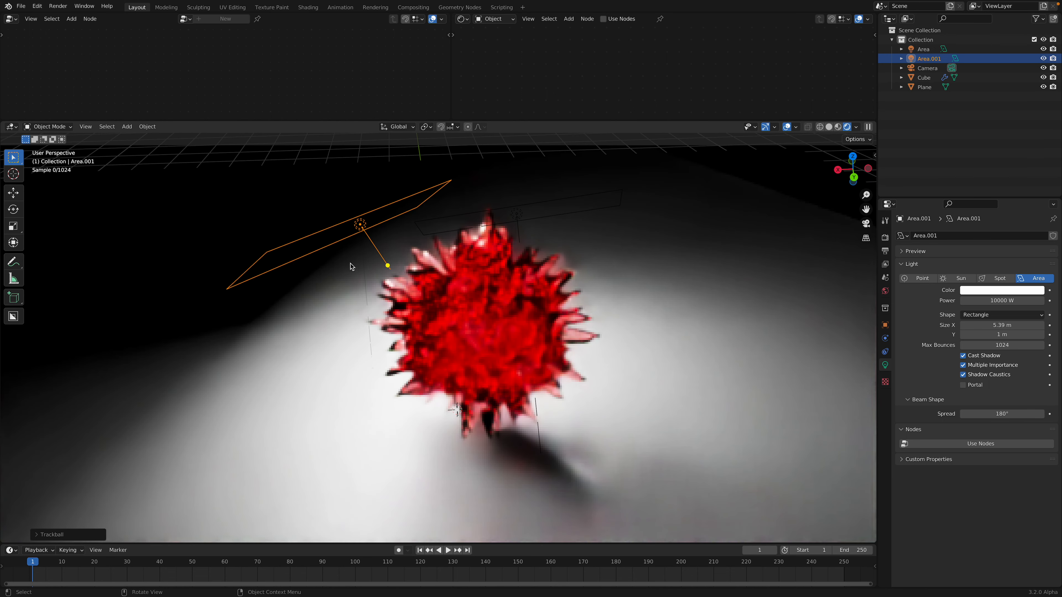
{"action": "mouse_move", "coordinate": [266, 253]}
{"action": "left_mouse_down"}
{"action": "mouse_move", "coordinate": [226, 254]}
{"action": "mouse_move", "coordinate": [248, 251]}
{"action": "left_mouse_up"}
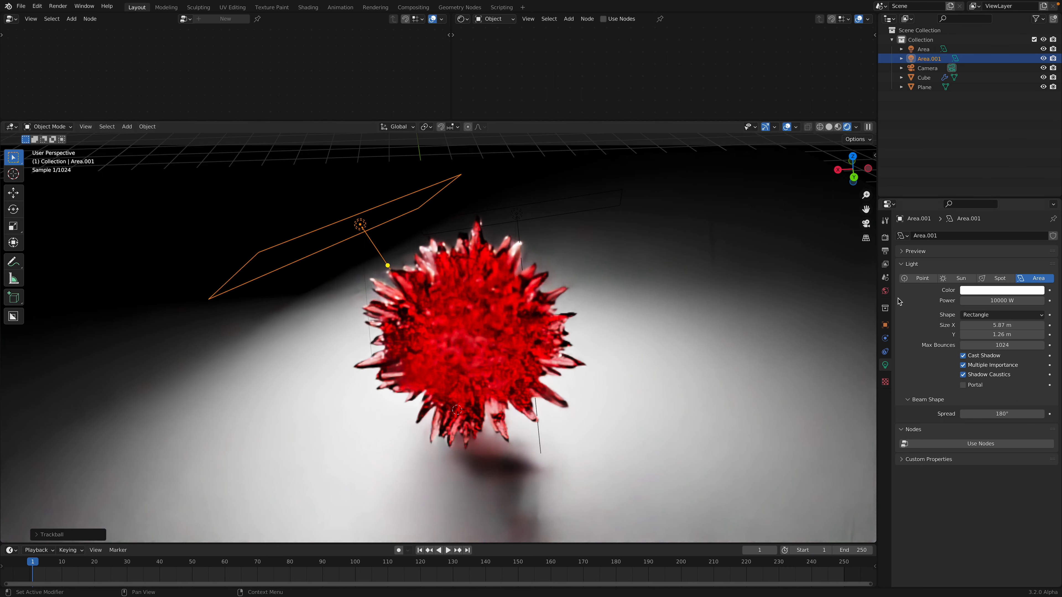
Enable Camera in the second area light's Ray Visibility settings, comparing the view with it on and off.
{"action": "left_click", "coordinate": [886, 325]}
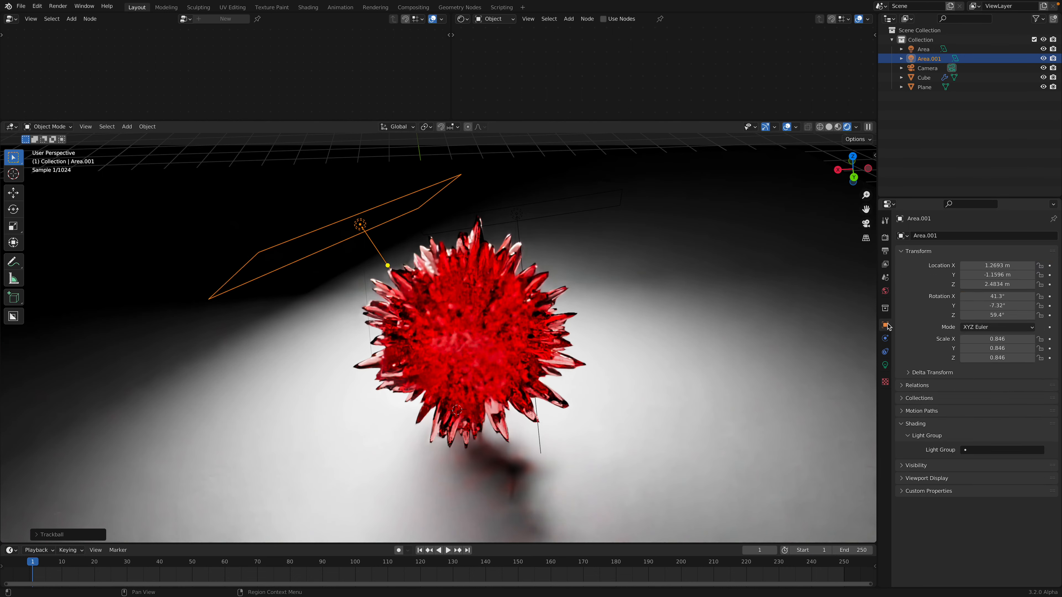
{"action": "left_click", "coordinate": [885, 308]}
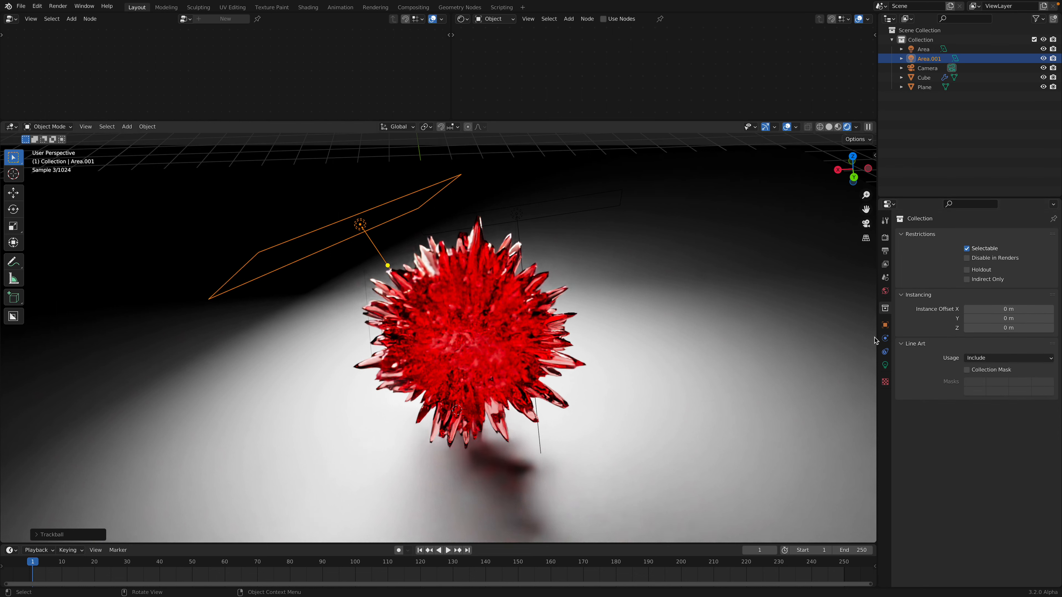
{"action": "left_click", "coordinate": [885, 325]}
{"action": "left_click", "coordinate": [916, 465]}
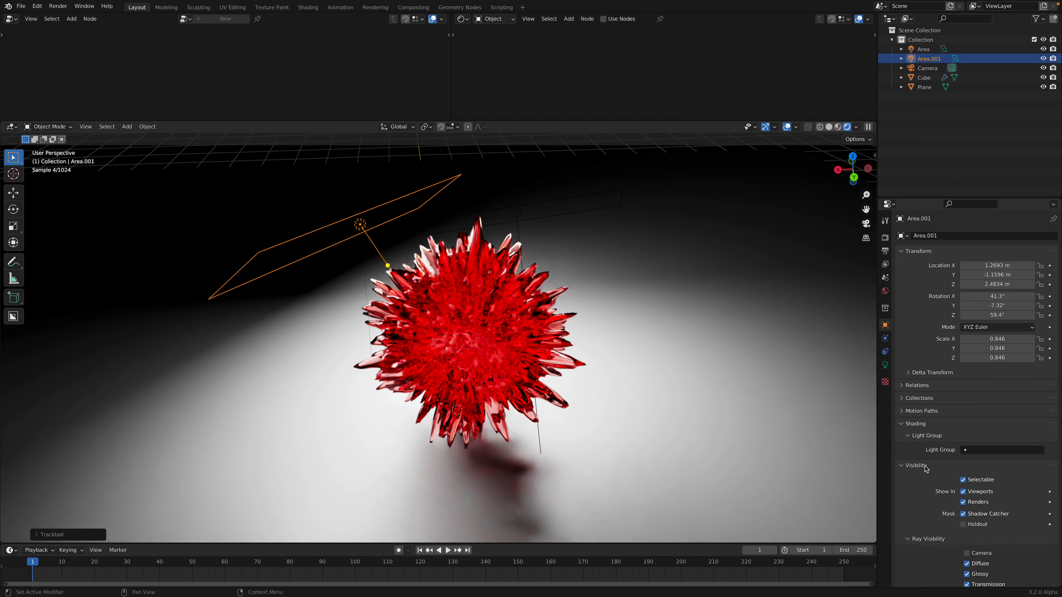
{"action": "scroll", "coordinate": [958, 475], "scroll_direction": "down", "scroll_amount": 5}
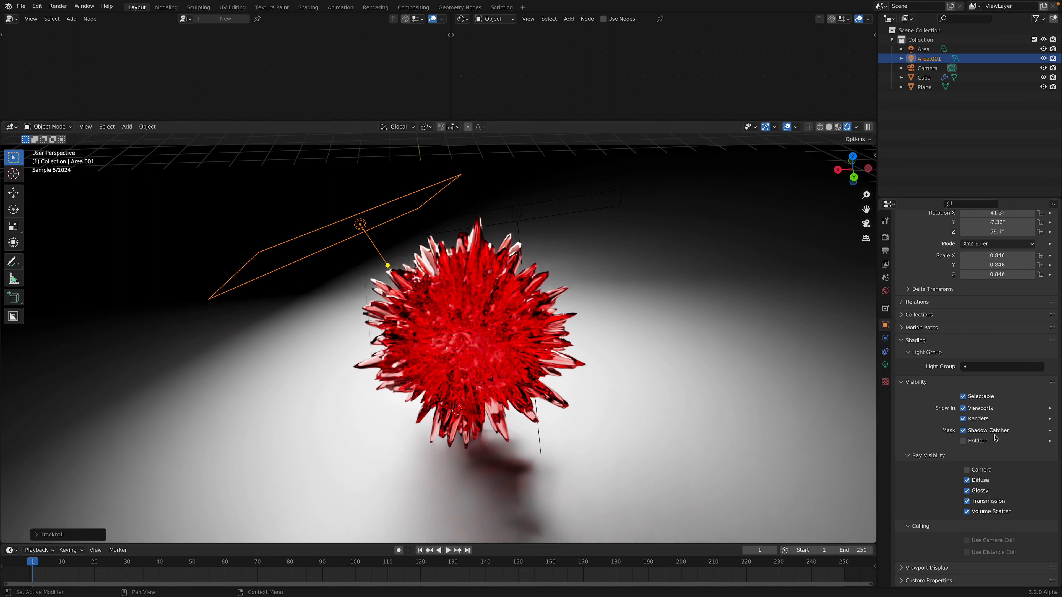
{"action": "left_click", "coordinate": [966, 470]}
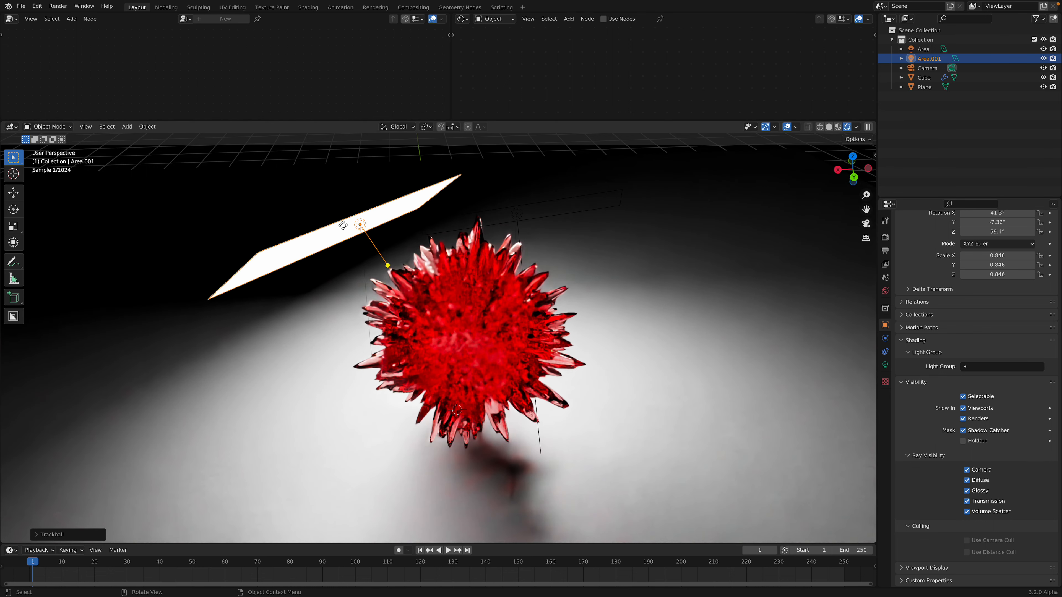
{"action": "middle_click_drag", "start_coordinate": [355, 247], "coordinate": [350, 233]}
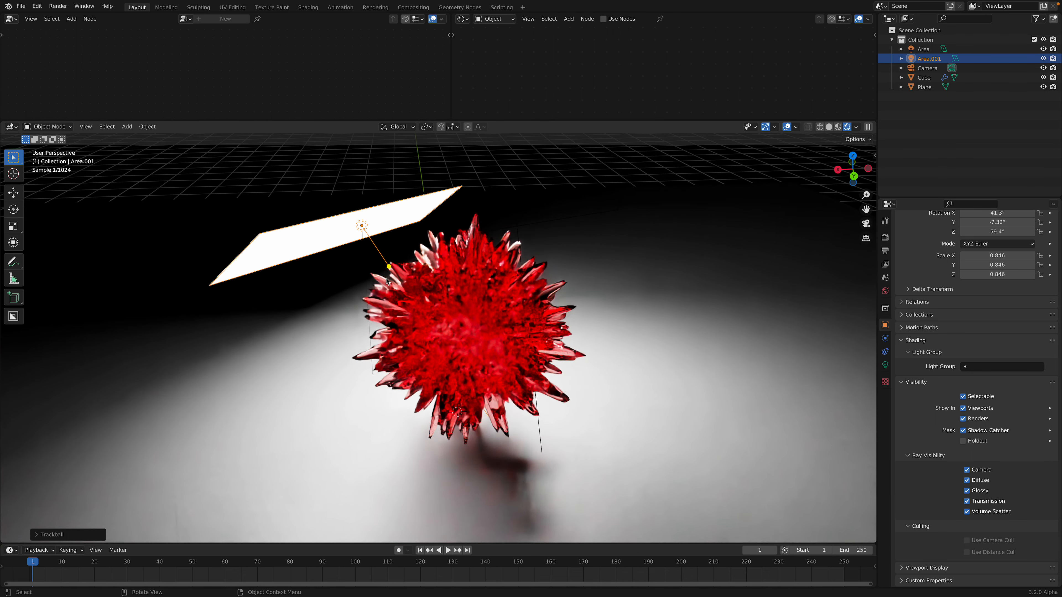
{"action": "left_click", "coordinate": [967, 469]}
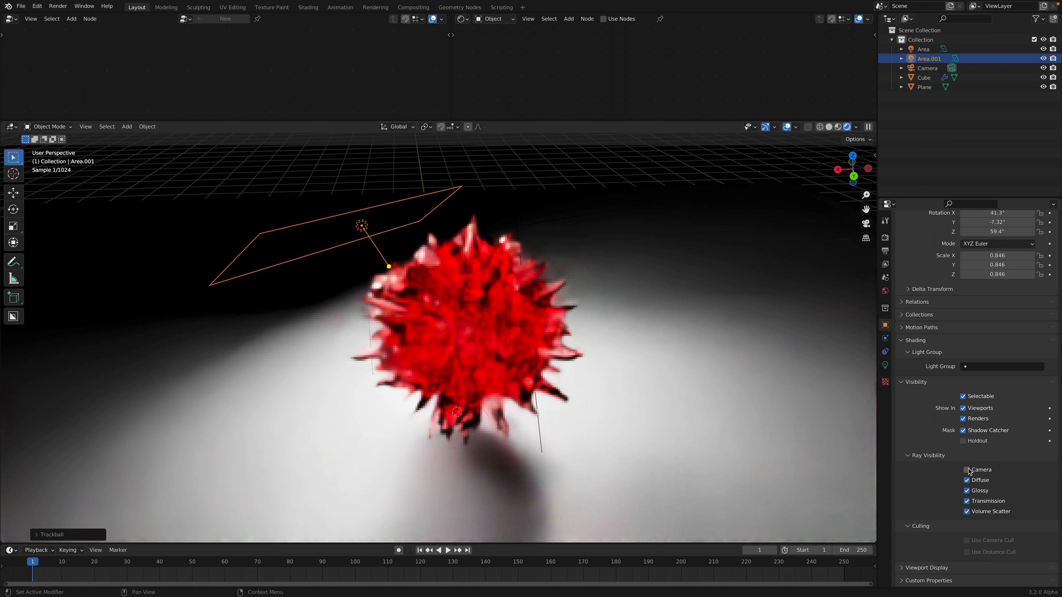
{"action": "left_click", "coordinate": [966, 470]}
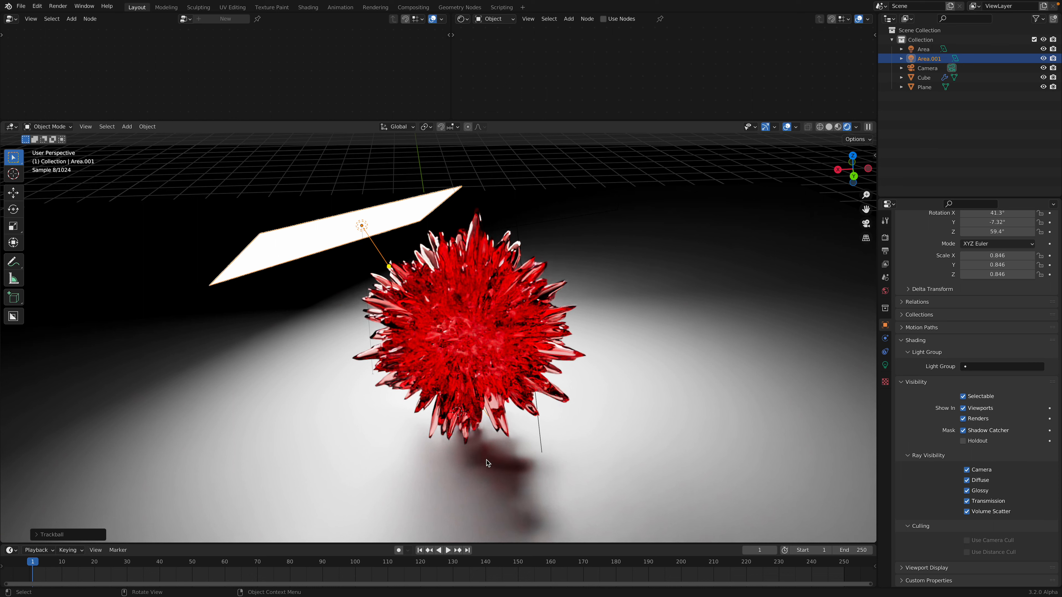
Move the second area light slightly higher beside the glass object and save the file.
{"action": "key", "text": "g"}
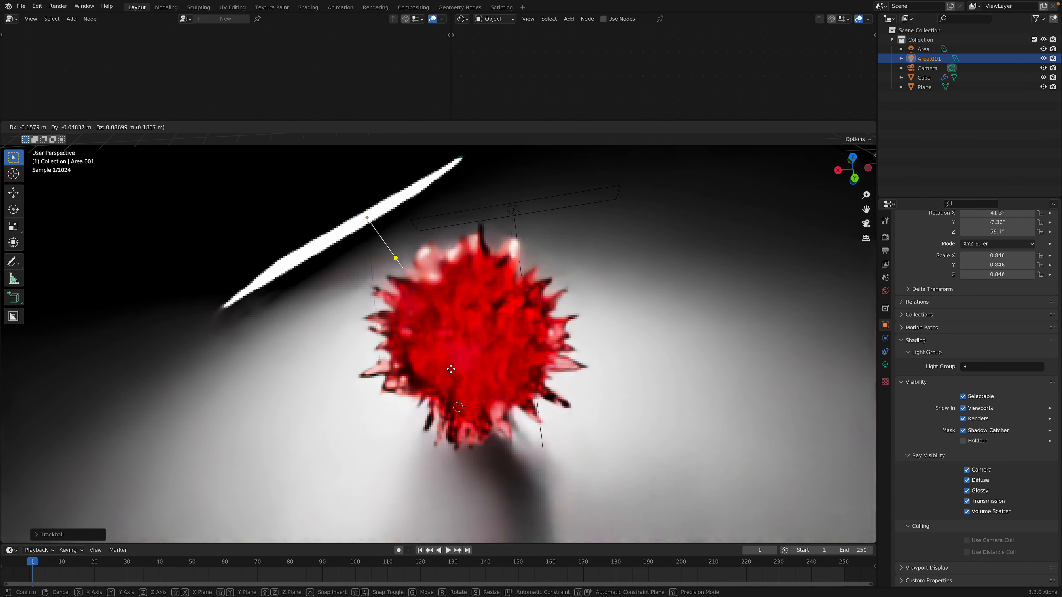
{"action": "left_click", "coordinate": [451, 369]}
{"action": "key", "text": "ctrl+s"}
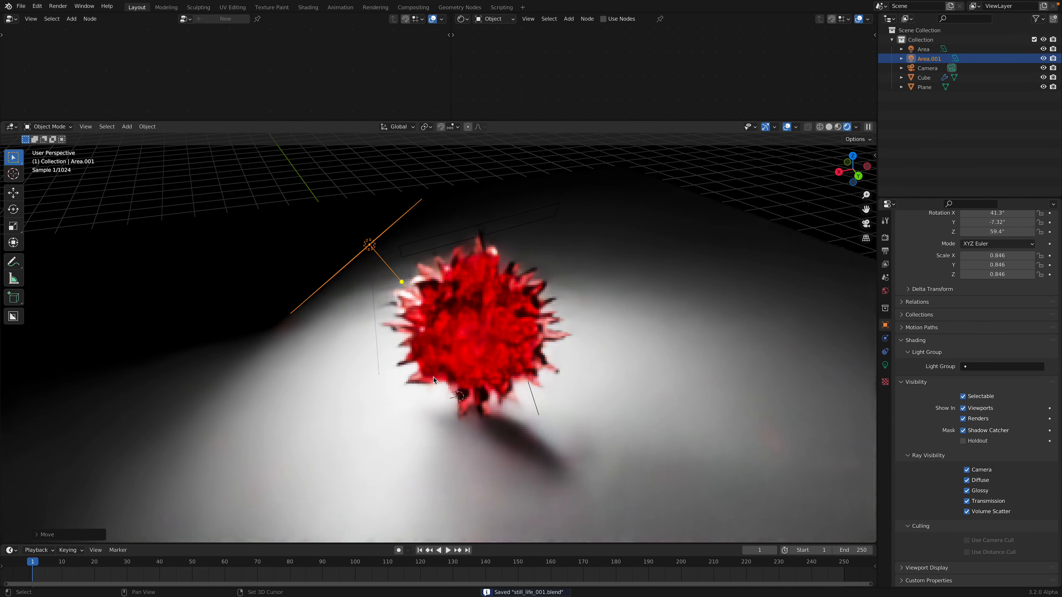
Delete the second area light and add a spot light, placing it up beside the spiky glass object.
{"action": "key", "text": "x"}
{"action": "left_click", "coordinate": [376, 314]}
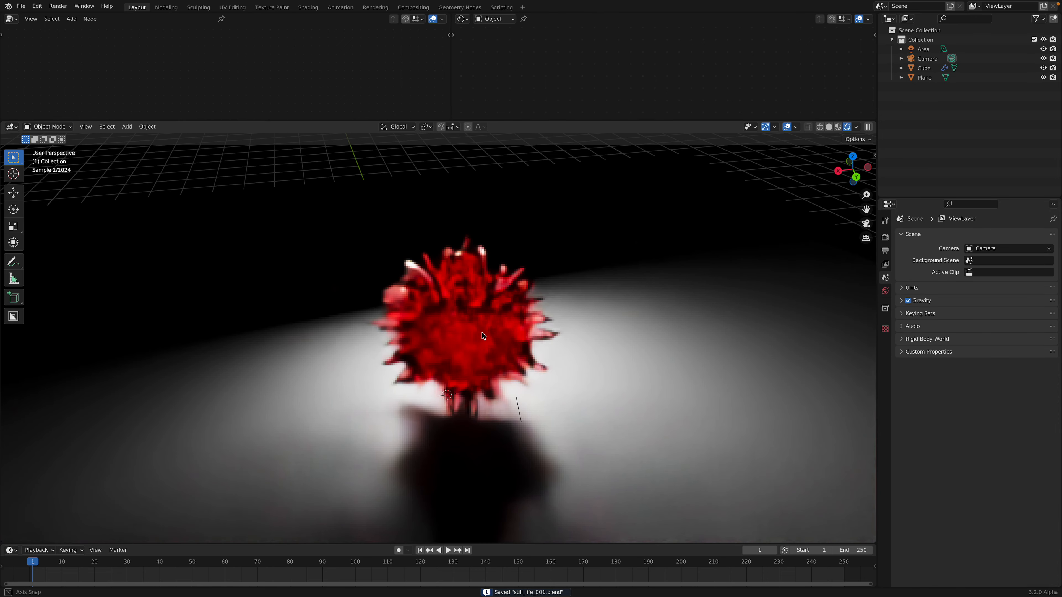
{"action": "key", "text": "shift+a"}
{"action": "mouse_move", "coordinate": [494, 446]}
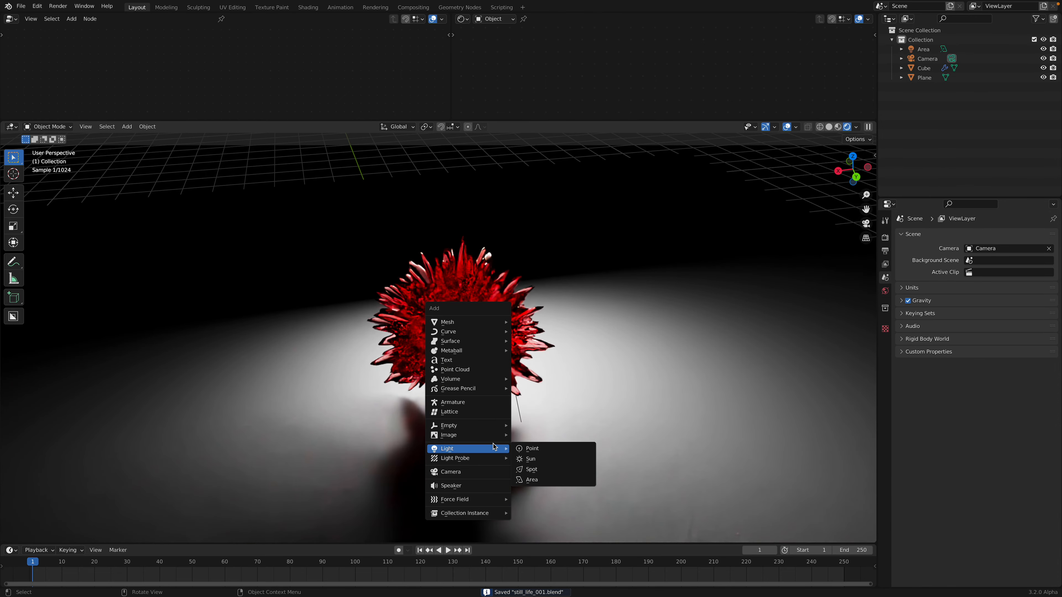
{"action": "left_click", "coordinate": [532, 469]}
{"action": "key", "text": "g"}
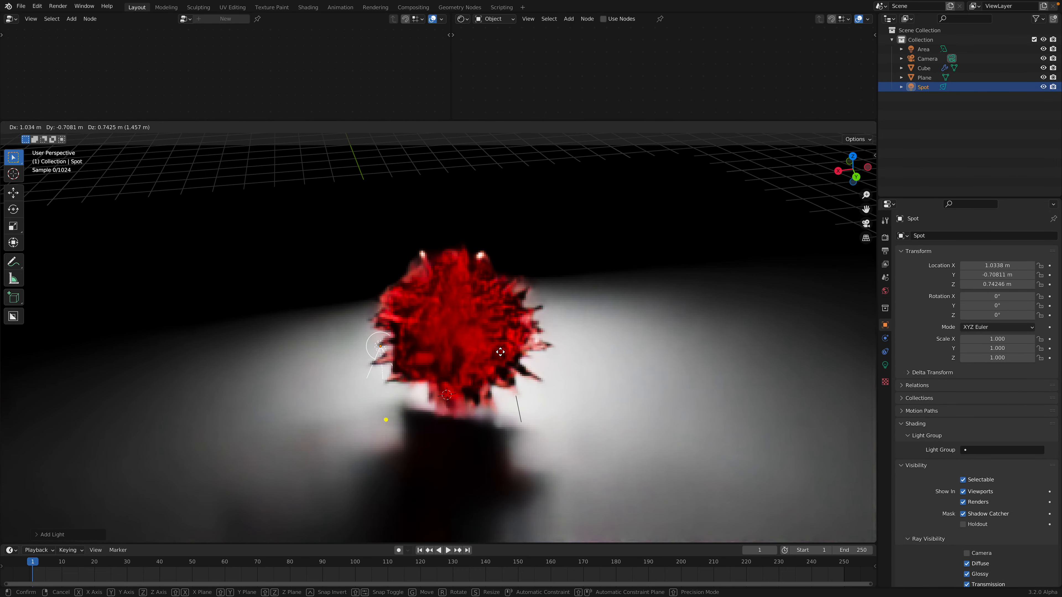
{"action": "left_click", "coordinate": [457, 269]}
Aim the spot light at the glass object, raise it to about 3 m and aim it at the object again.
{"action": "middle_click_drag", "start_coordinate": [372, 315], "coordinate": [431, 307]}
{"action": "key", "text": "shift"}
{"action": "key", "text": "shift+t"}
{"action": "left_click", "coordinate": [459, 313]}
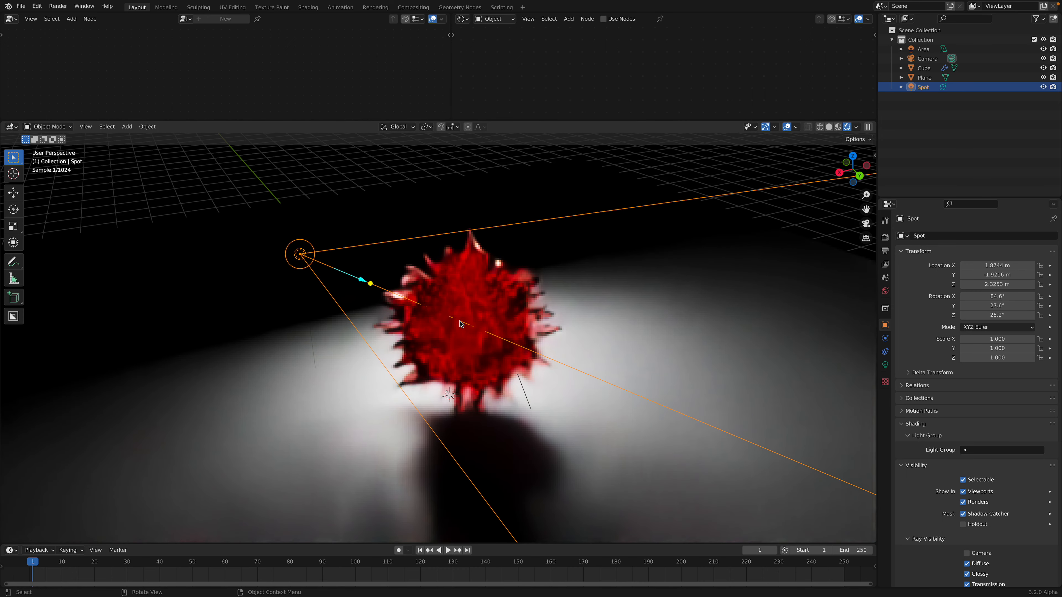
{"action": "middle_click_drag", "start_coordinate": [301, 333], "coordinate": [365, 283]}
{"action": "left_click", "coordinate": [334, 249]}
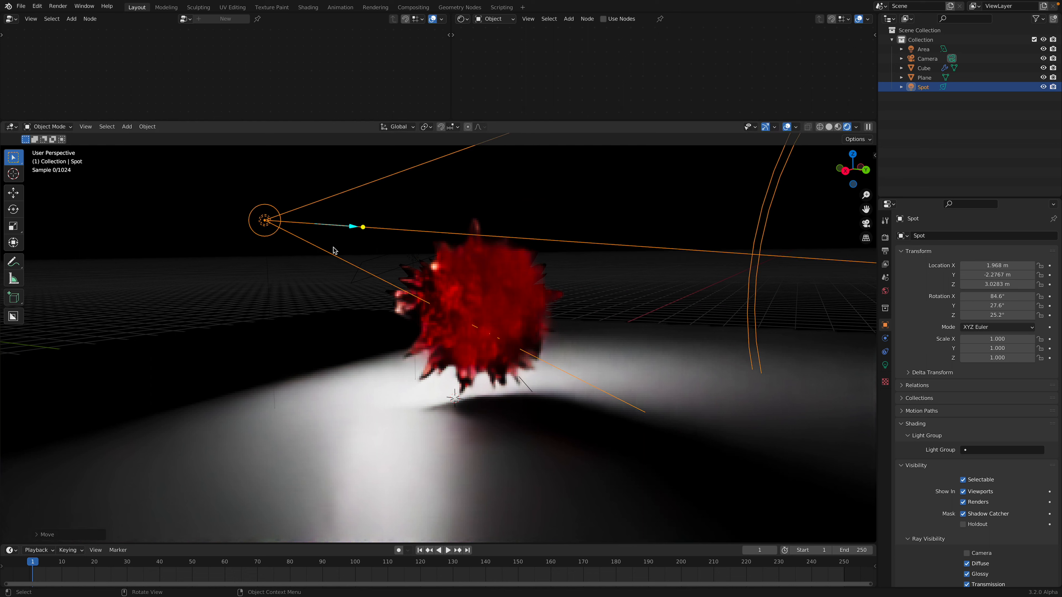
{"action": "key", "text": "shift+t"}
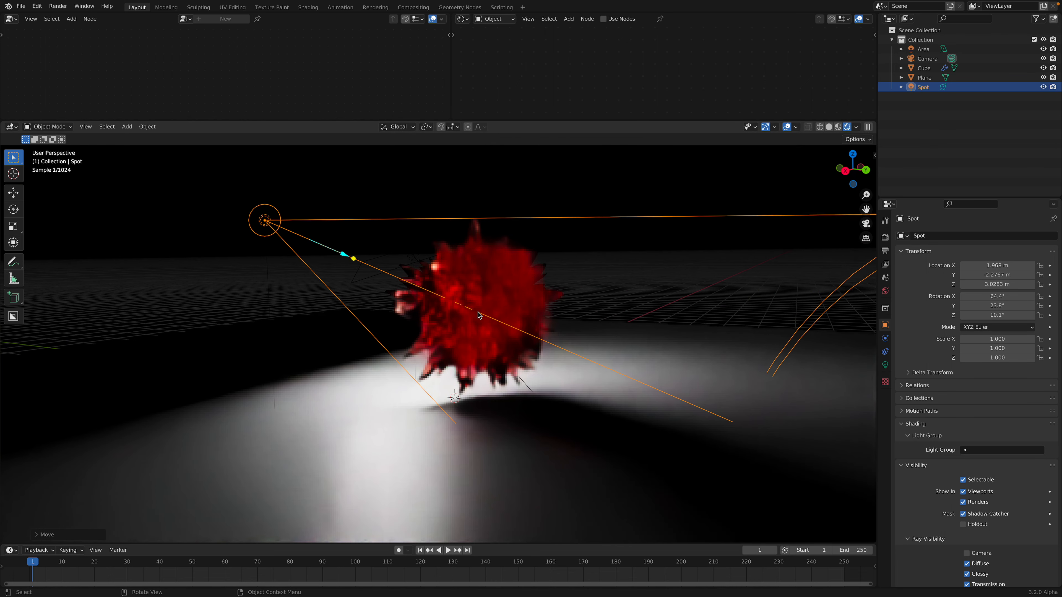
{"action": "left_click", "coordinate": [479, 315]}
Rotate the spot light from two viewing directions to about 57.8°, 31.3°, 14.2° so its cone covers the glass object.
{"action": "middle_click_drag", "start_coordinate": [480, 315], "coordinate": [467, 386]}
{"action": "key", "text": "r"}
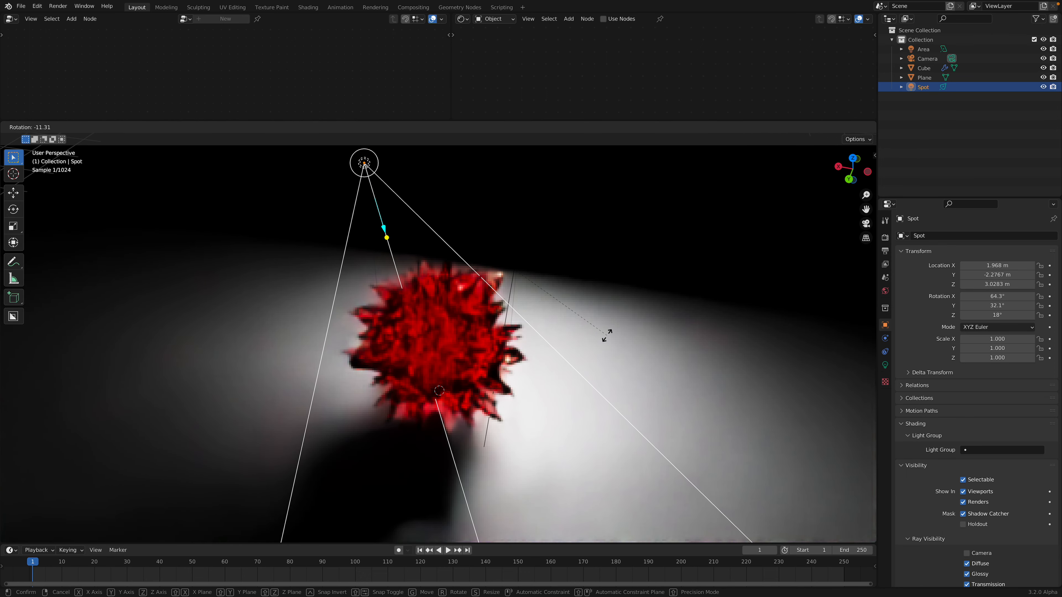
{"action": "left_click", "coordinate": [557, 340]}
{"action": "middle_click_drag", "start_coordinate": [557, 339], "coordinate": [661, 239]}
{"action": "key", "text": "r"}
{"action": "left_click", "coordinate": [656, 293]}
{"action": "middle_click_drag", "start_coordinate": [656, 295], "coordinate": [661, 298]}
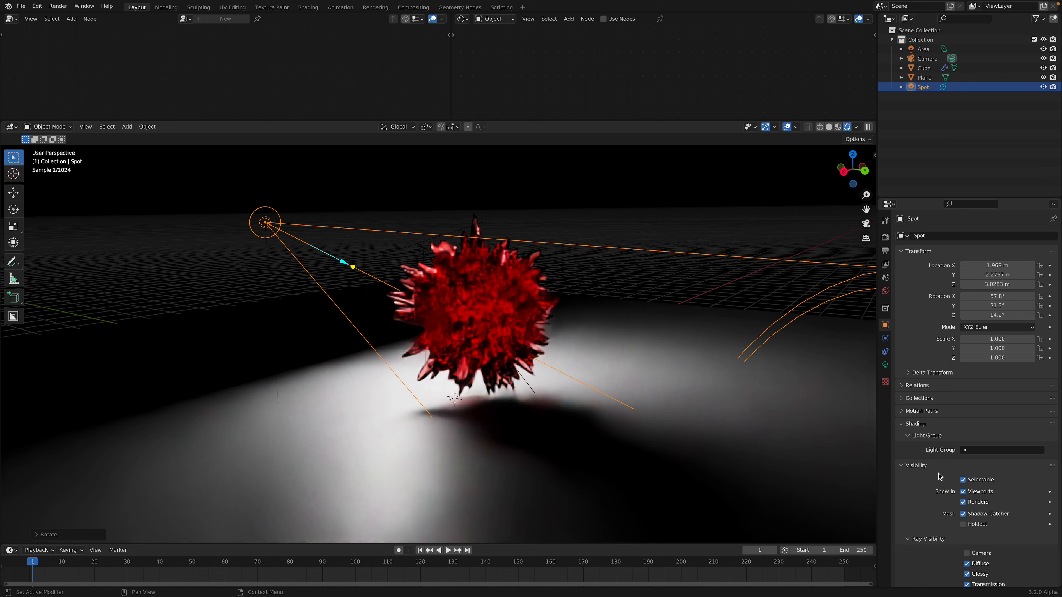
Enable Shadow Caustics on the spot light and increase its Power.
{"action": "scroll", "coordinate": [893, 371], "scroll_direction": "down", "scroll_amount": 3}
{"action": "left_click", "coordinate": [886, 365]}
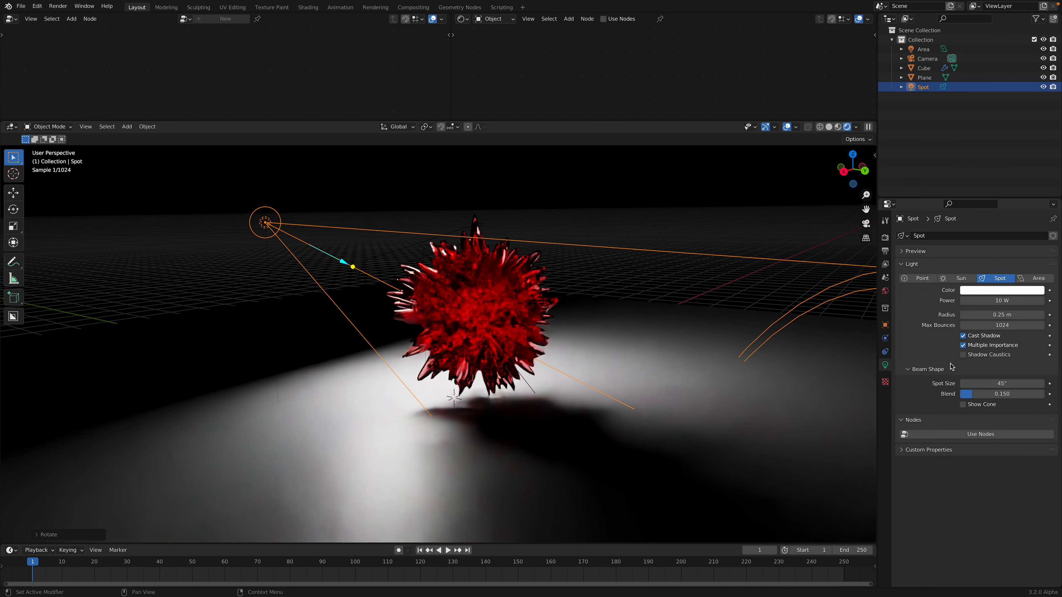
{"action": "left_click", "coordinate": [971, 355]}
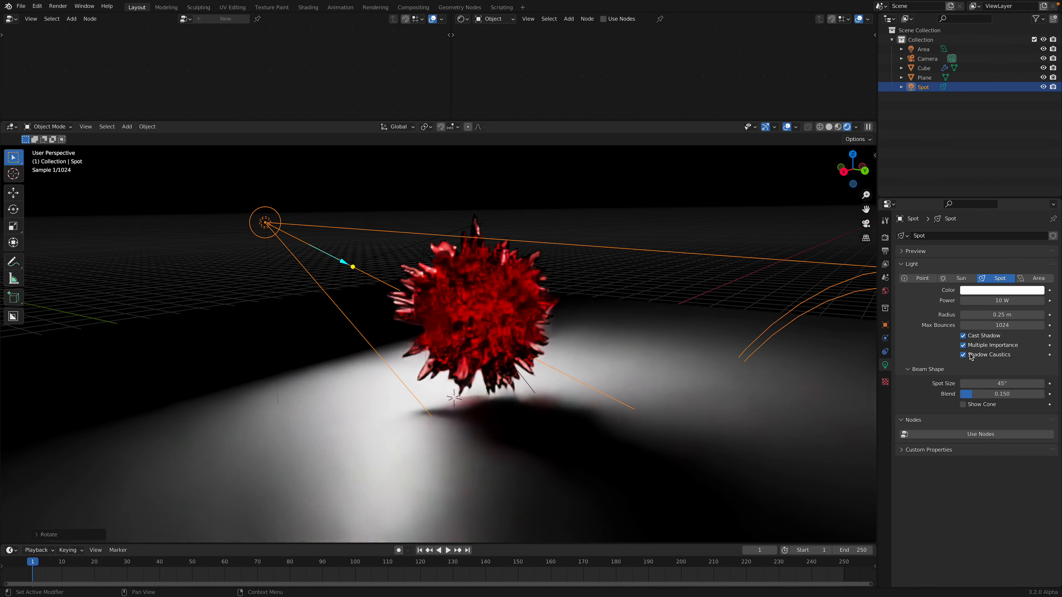
{"action": "mouse_move", "coordinate": [1002, 301]}
{"action": "left_mouse_down"}
{"action": "mouse_move", "coordinate": [1024, 300]}
{"action": "mouse_move", "coordinate": [994, 301]}
{"action": "left_mouse_up"}
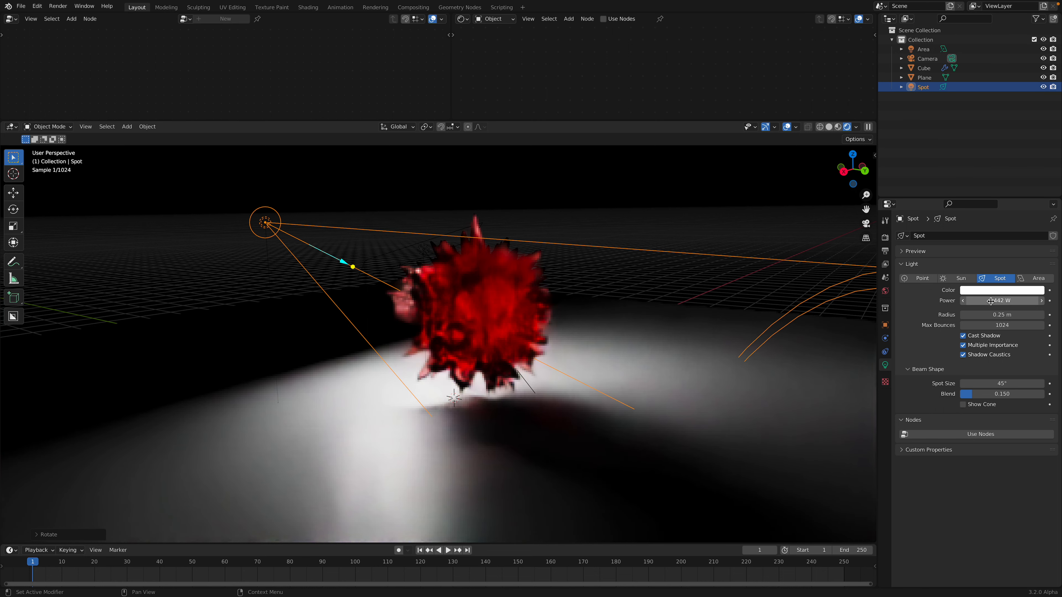
Set the spot light's Power to 5000 W.
{"action": "left_click", "coordinate": [990, 302]}
{"action": "type", "text": "5000"}
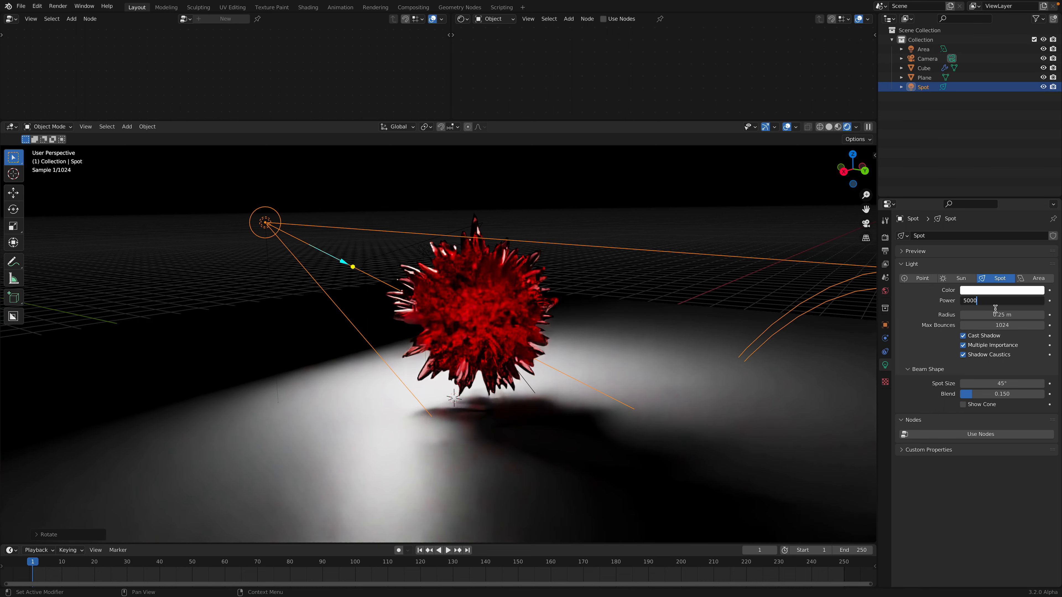
{"action": "key", "text": "Return"}
Make the area light visible to camera rays.
{"action": "middle_click_drag", "start_coordinate": [542, 263], "coordinate": [524, 298]}
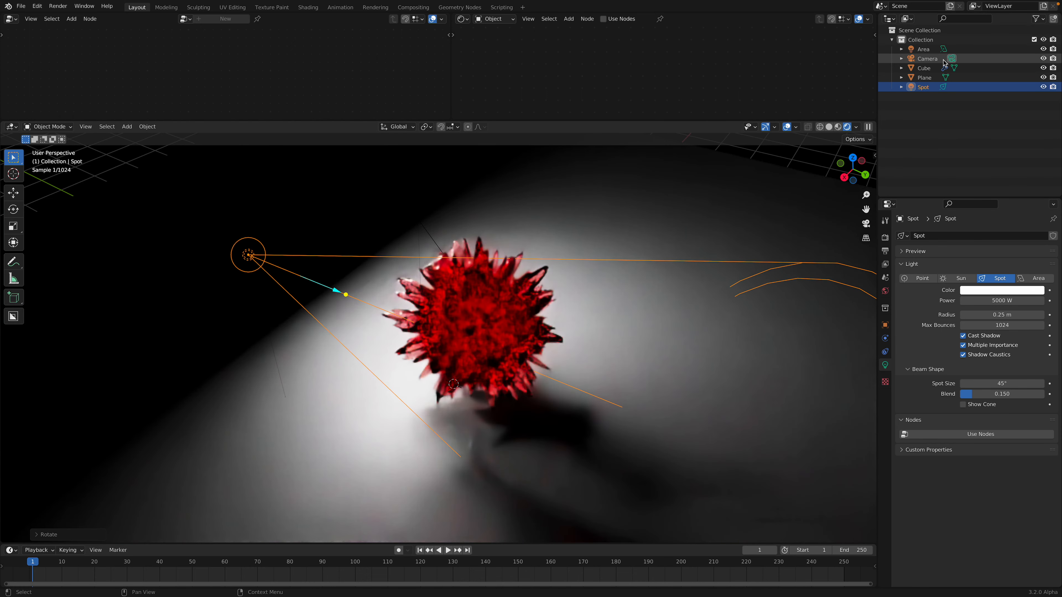
{"action": "left_click", "coordinate": [923, 49]}
{"action": "middle_click_drag", "start_coordinate": [546, 238], "coordinate": [535, 284]}
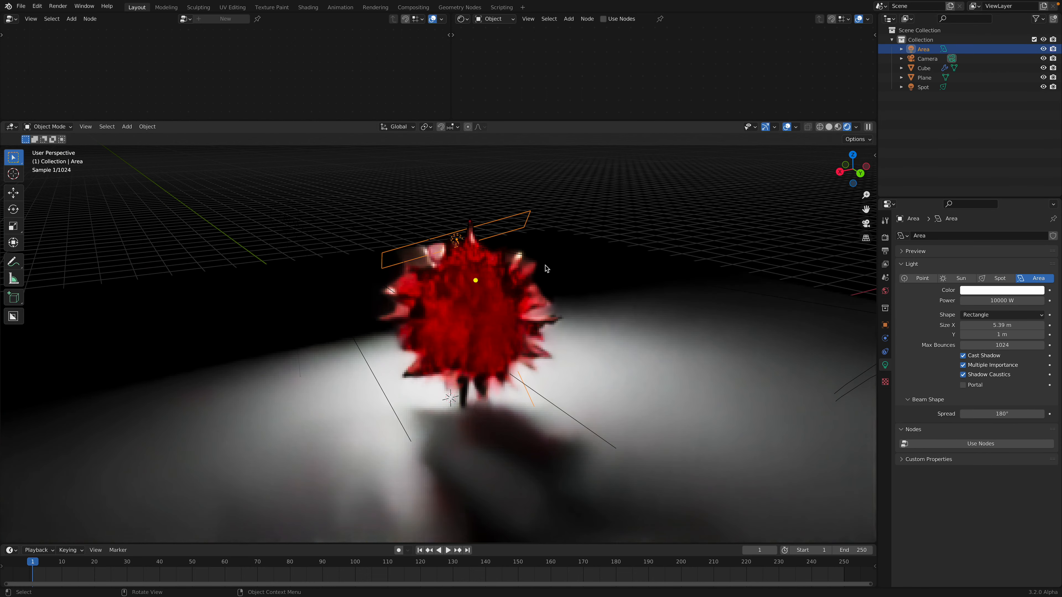
{"action": "left_click", "coordinate": [885, 325]}
{"action": "left_click", "coordinate": [973, 554]}
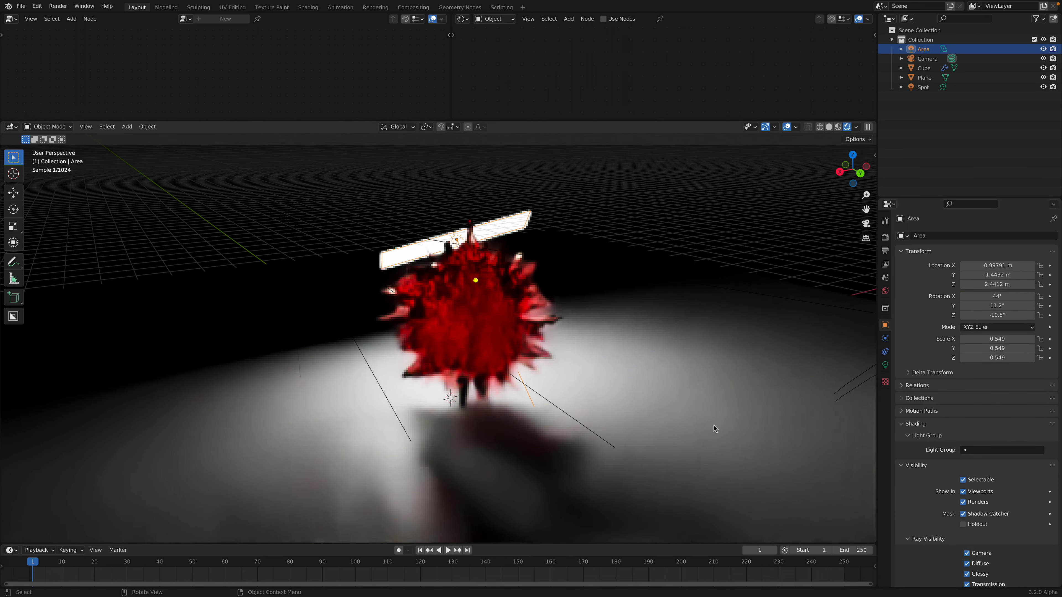
Set the area light's Power to 5000 W.
{"action": "left_click", "coordinate": [886, 365]}
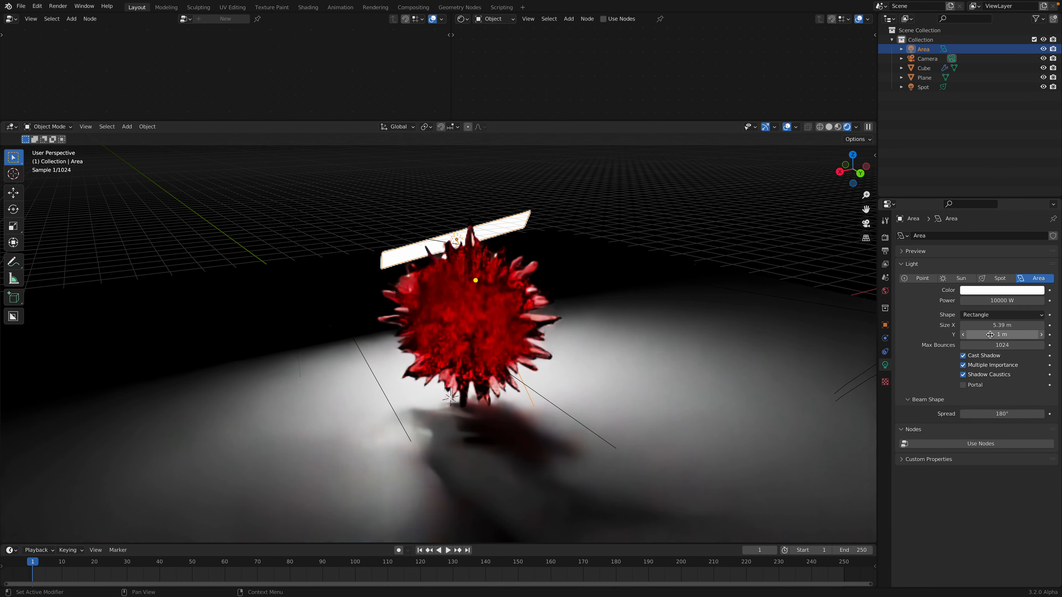
{"action": "left_click", "coordinate": [1000, 299]}
{"action": "type", "text": "2"}
{"action": "type", "text": "50"}
{"action": "key", "text": "BackSpace"}
{"action": "key", "text": "BackSpace"}
{"action": "key", "text": "BackSpace"}
{"action": "key", "text": "Return"}
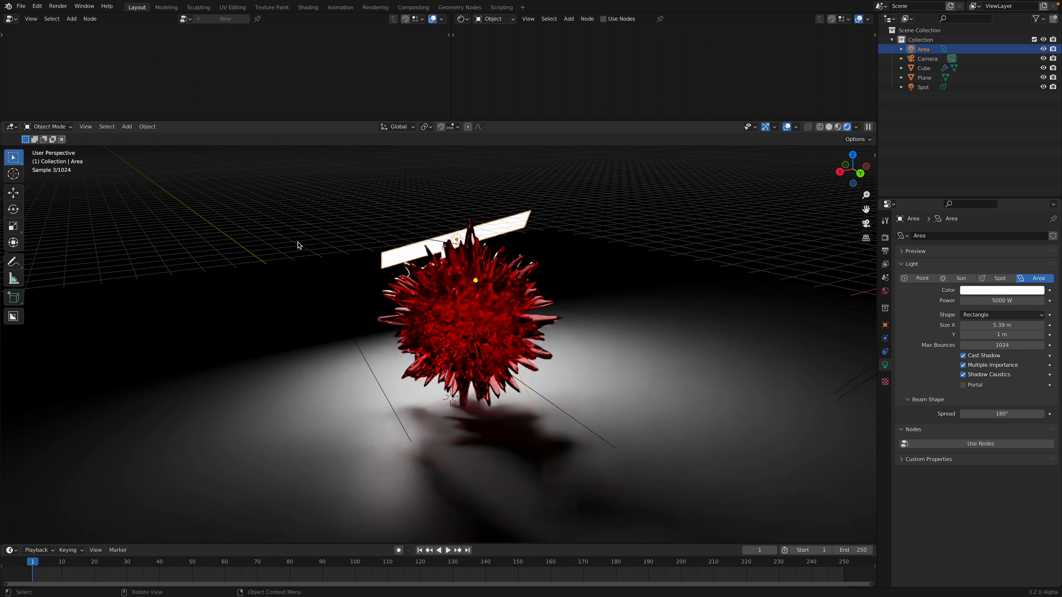
Reposition the spot light slightly and rotate its beam toward the glass object from two viewing directions.
{"action": "left_click", "coordinate": [920, 87]}
{"action": "middle_click_drag", "start_coordinate": [548, 252], "coordinate": [524, 262]}
{"action": "key", "text": "g"}
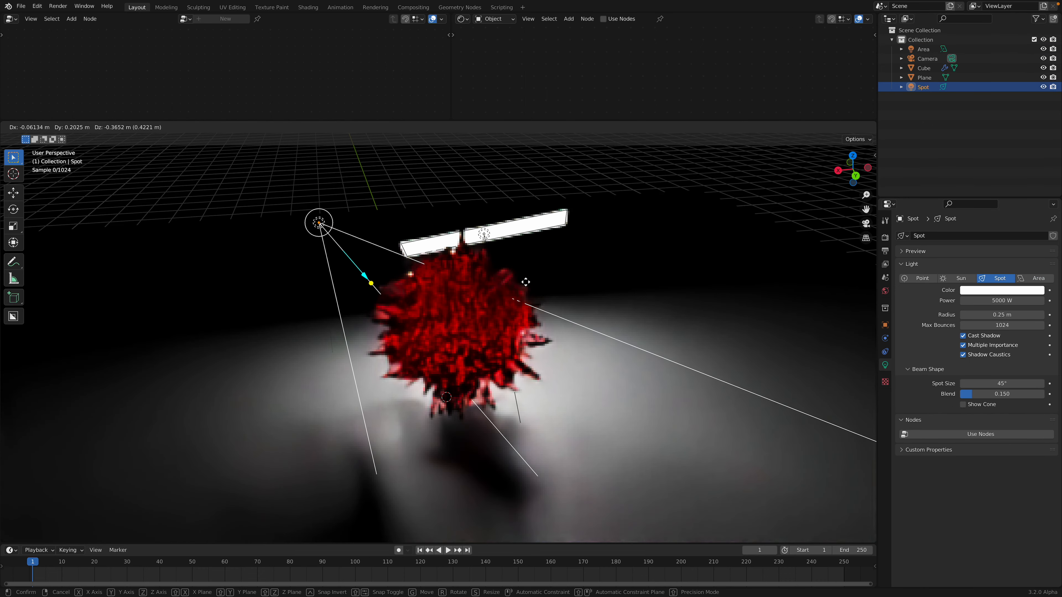
{"action": "left_click", "coordinate": [522, 269]}
{"action": "key", "text": "r"}
{"action": "left_click", "coordinate": [566, 337]}
{"action": "middle_click_drag", "start_coordinate": [481, 314], "coordinate": [546, 297]}
{"action": "key", "text": "r"}
{"action": "key", "text": "r"}
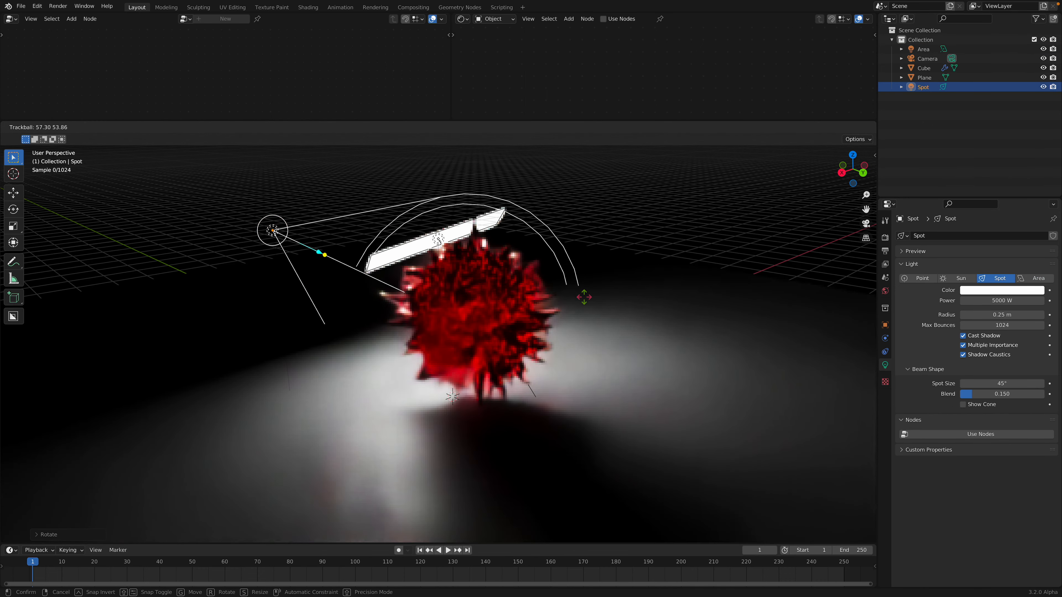
{"action": "left_click", "coordinate": [561, 274]}
Raise the spot light and tilt its cone further down toward the glass object.
{"action": "key", "text": "g"}
{"action": "left_click", "coordinate": [559, 226]}
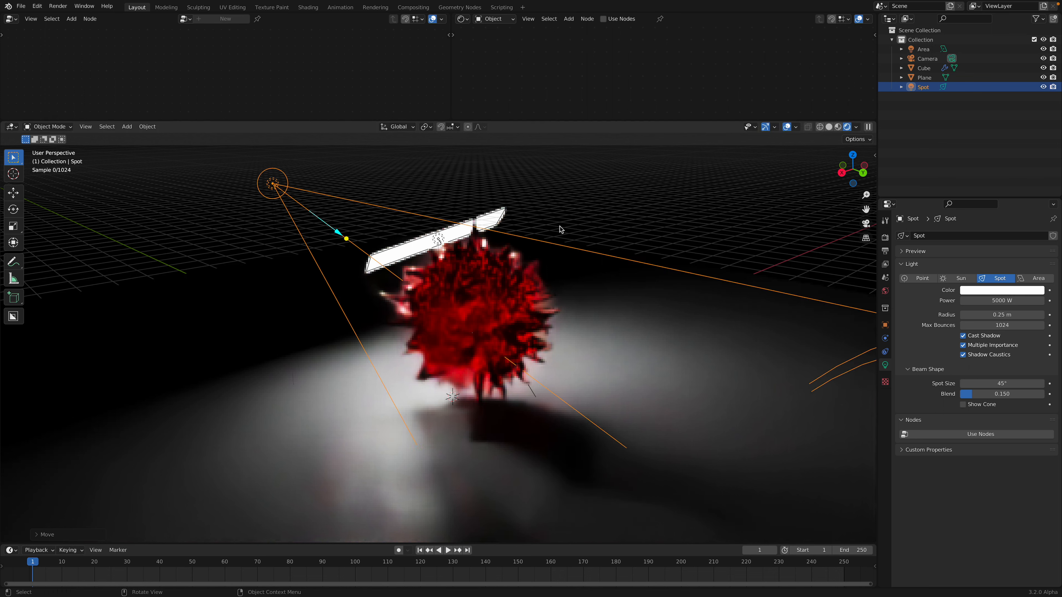
{"action": "key", "text": "r"}
{"action": "left_click", "coordinate": [545, 299]}
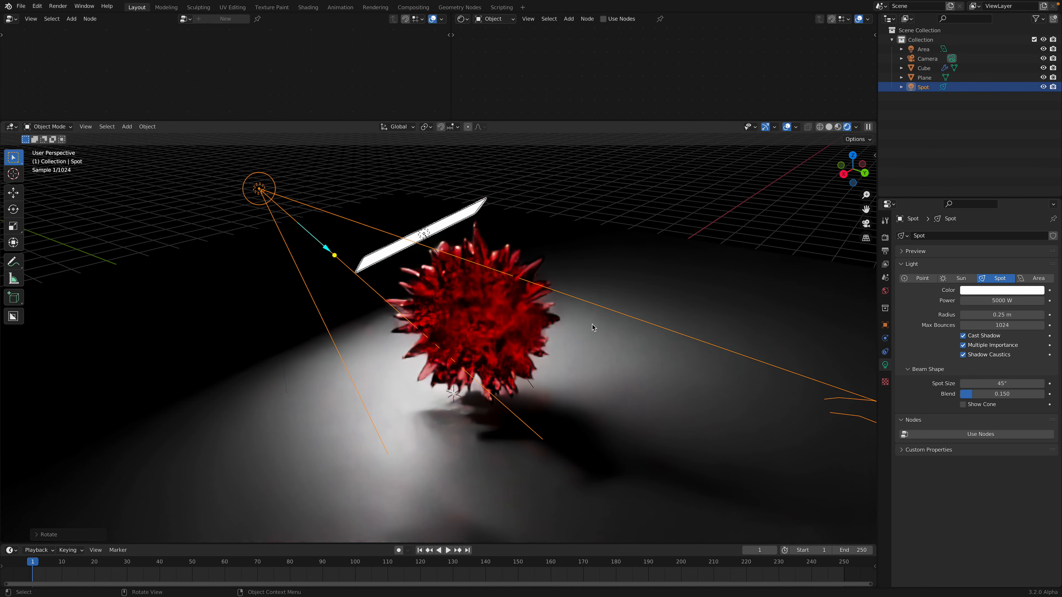
Enlarge the area light to a scale of about 0.64.
{"action": "left_click", "coordinate": [433, 234]}
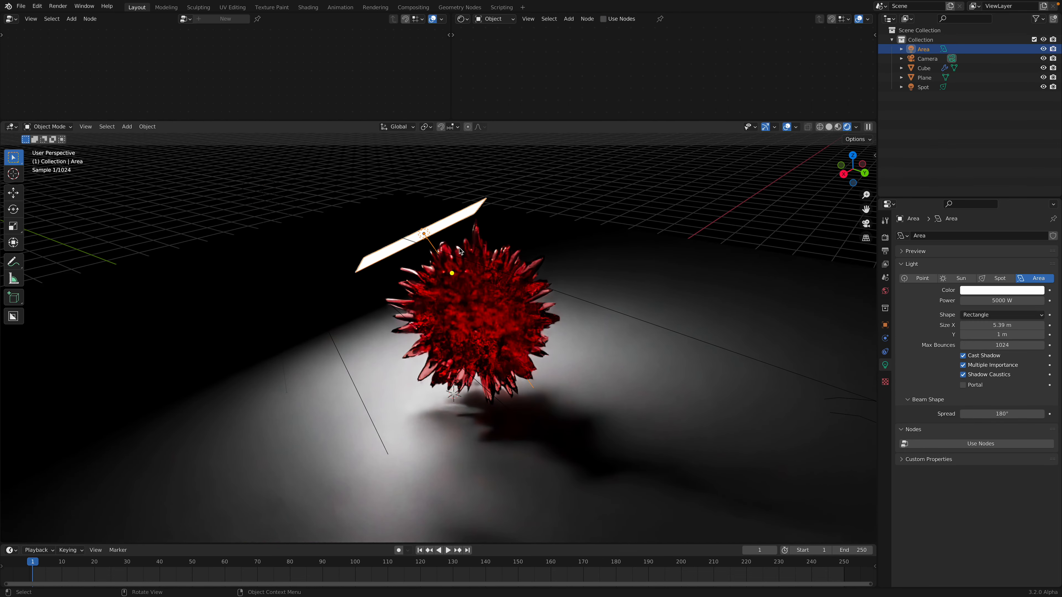
{"action": "key", "text": "s"}
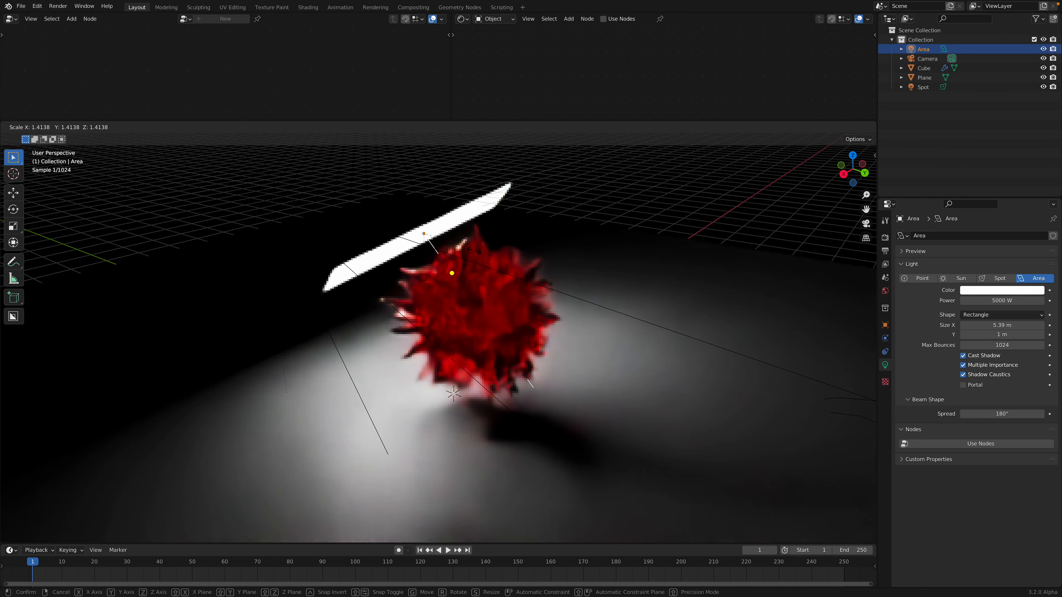
{"action": "left_click", "coordinate": [467, 254]}
{"action": "middle_click_drag", "start_coordinate": [488, 322], "coordinate": [477, 322]}
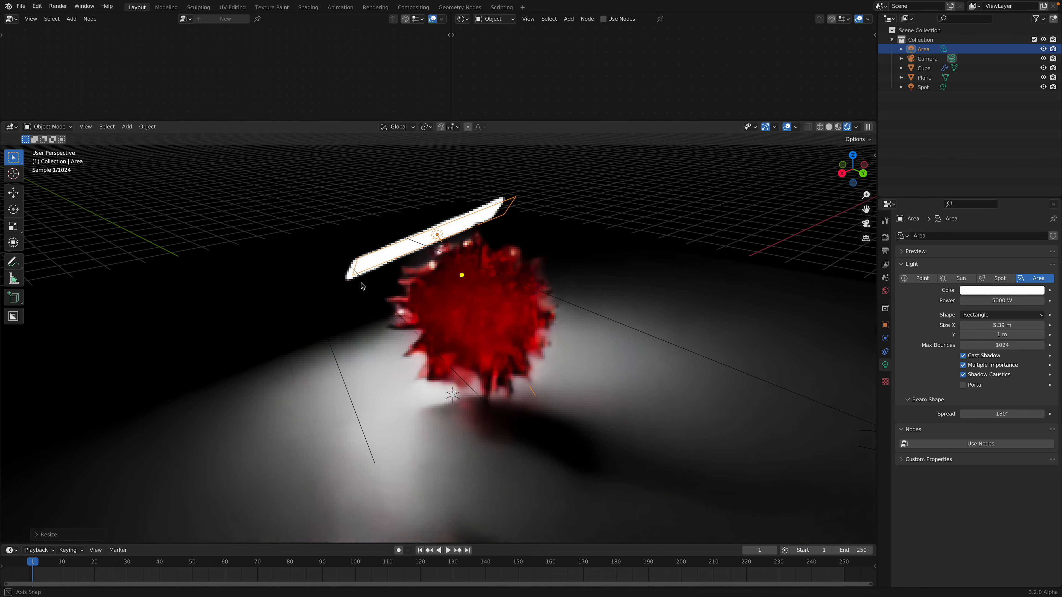
Re-aim the spot light at the glass object with a trackball rotation.
{"action": "left_click", "coordinate": [273, 181]}
{"action": "key", "text": "r"}
{"action": "key", "text": "r"}
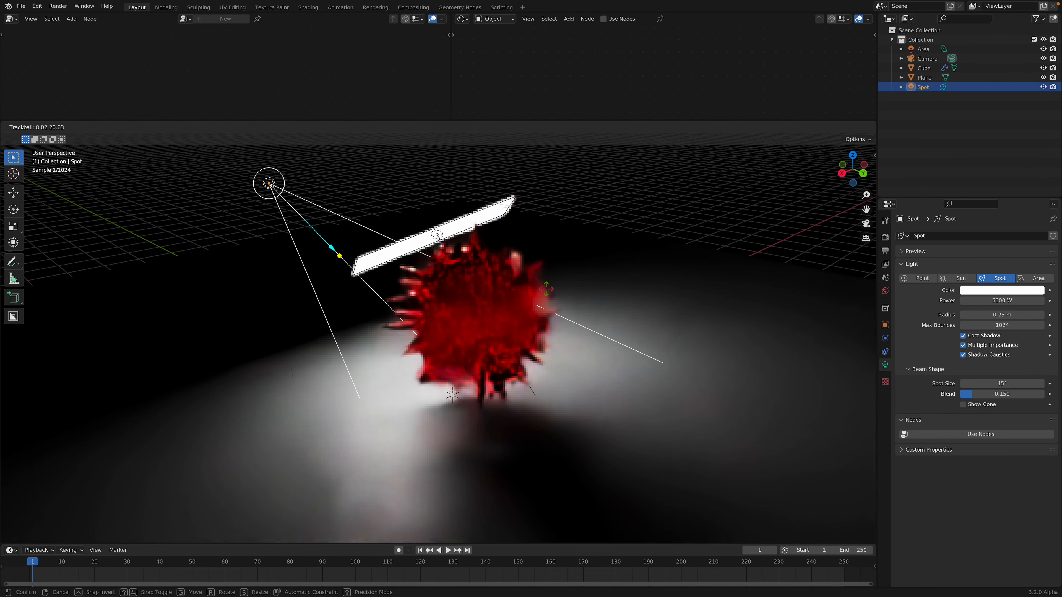
{"action": "left_click", "coordinate": [572, 351]}
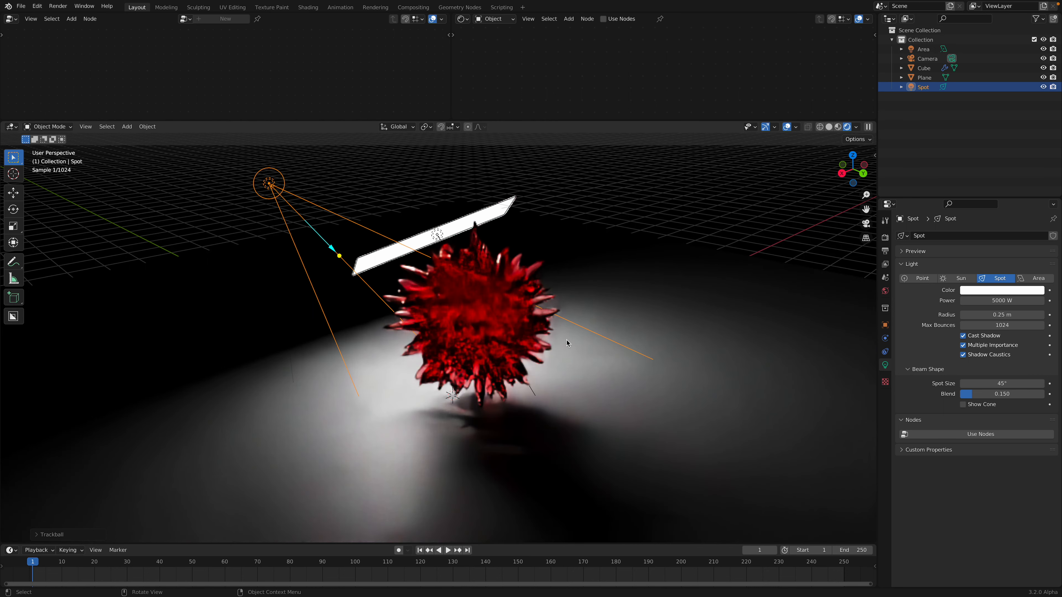
Set the glass object's Musgrave Texture W to 2.220 and Scale to 3.580, set the vector Scale node to 0.520, and save the file.
{"action": "left_click", "coordinate": [515, 309]}
{"action": "key", "text": "ctrl+s"}
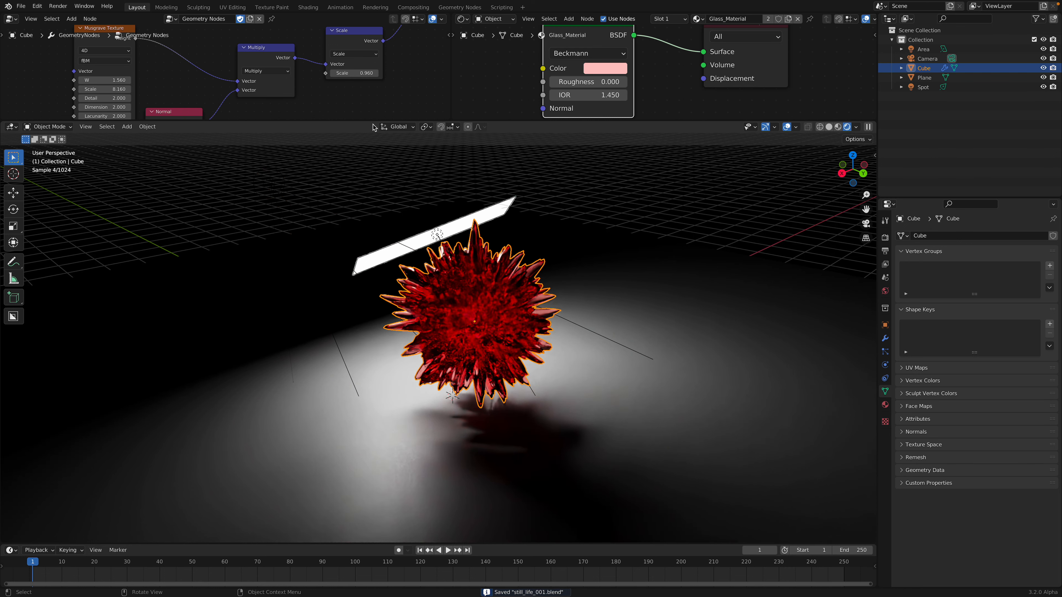
{"action": "left_click_drag", "start_coordinate": [370, 120], "coordinate": [370, 231]}
{"action": "middle_click_drag", "start_coordinate": [97, 136], "coordinate": [167, 133]}
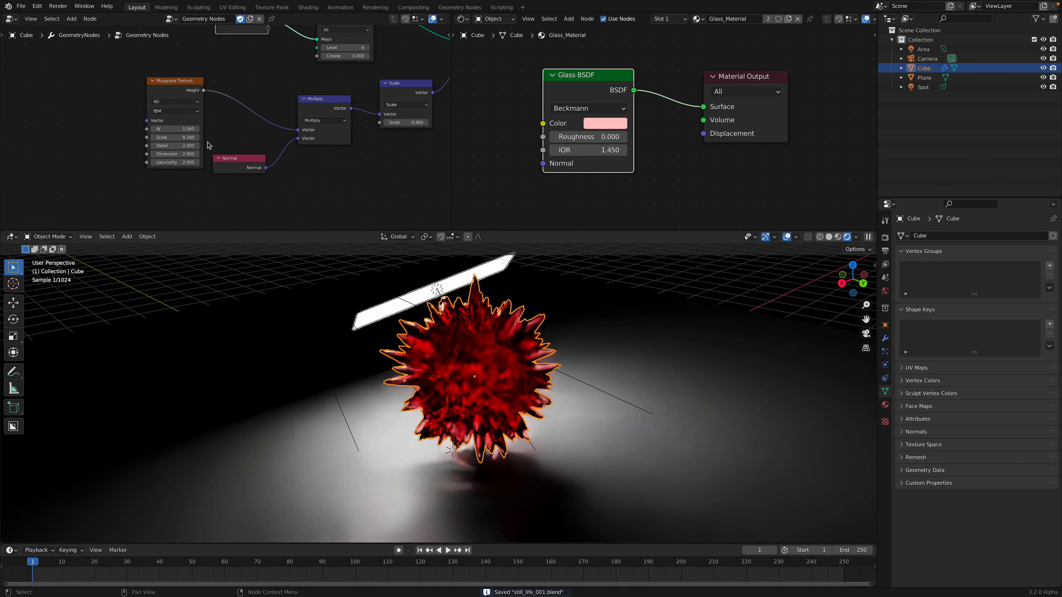
{"action": "left_click_drag", "start_coordinate": [168, 129], "coordinate": [113, 137]}
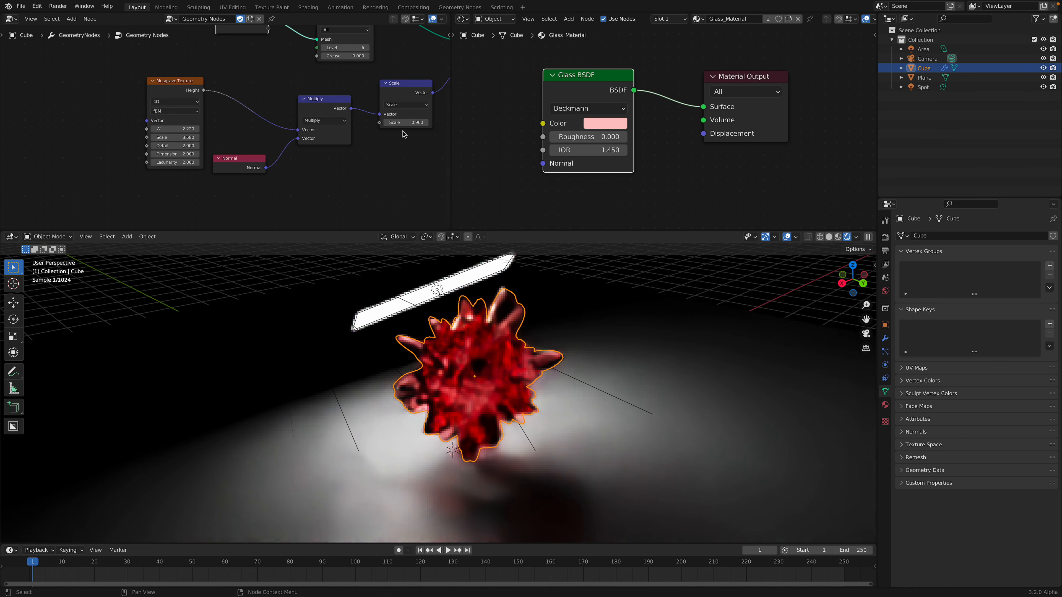
{"action": "mouse_move", "coordinate": [405, 123]}
{"action": "left_mouse_down"}
{"action": "mouse_move", "coordinate": [373, 122]}
{"action": "mouse_move", "coordinate": [401, 122]}
{"action": "left_mouse_up"}
{"action": "key", "text": "ctrl+s"}
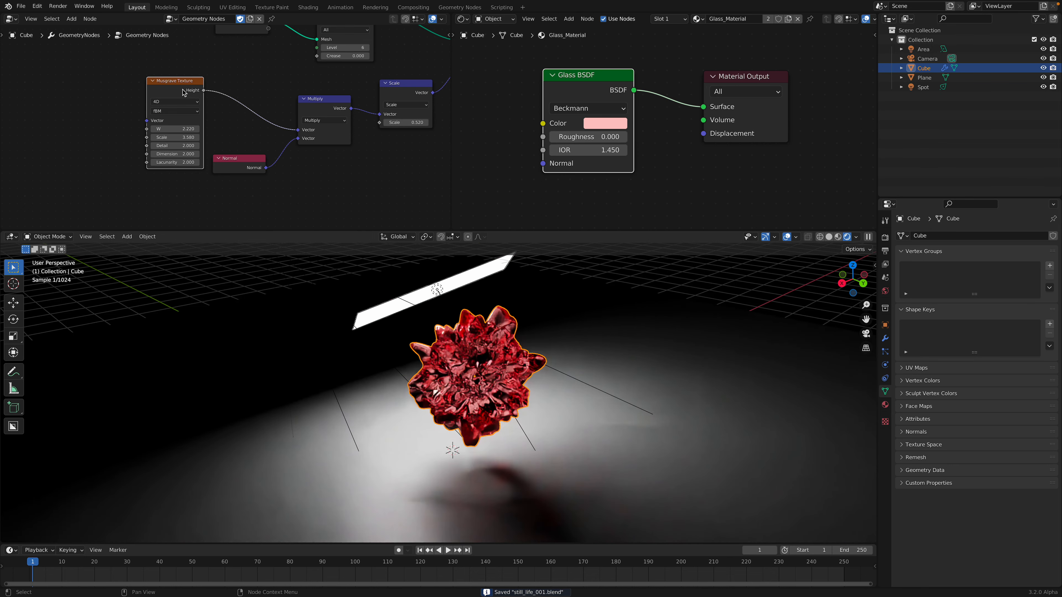
Enlarge the geometry node workspace and connect a new Group Input node to the Musgrave Texture's W.
{"action": "left_click_drag", "start_coordinate": [176, 80], "coordinate": [186, 71]}
{"action": "middle_click_drag", "start_coordinate": [221, 86], "coordinate": [228, 92]}
{"action": "scroll", "coordinate": [304, 125], "scroll_direction": "up", "scroll_amount": 1}
{"action": "left_click_drag", "start_coordinate": [451, 146], "coordinate": [608, 142]}
{"action": "scroll", "coordinate": [368, 138], "scroll_direction": "down", "scroll_amount": 3}
{"action": "middle_click_drag", "start_coordinate": [368, 137], "coordinate": [332, 140]}
{"action": "scroll", "coordinate": [333, 141], "scroll_direction": "up", "scroll_amount": 2}
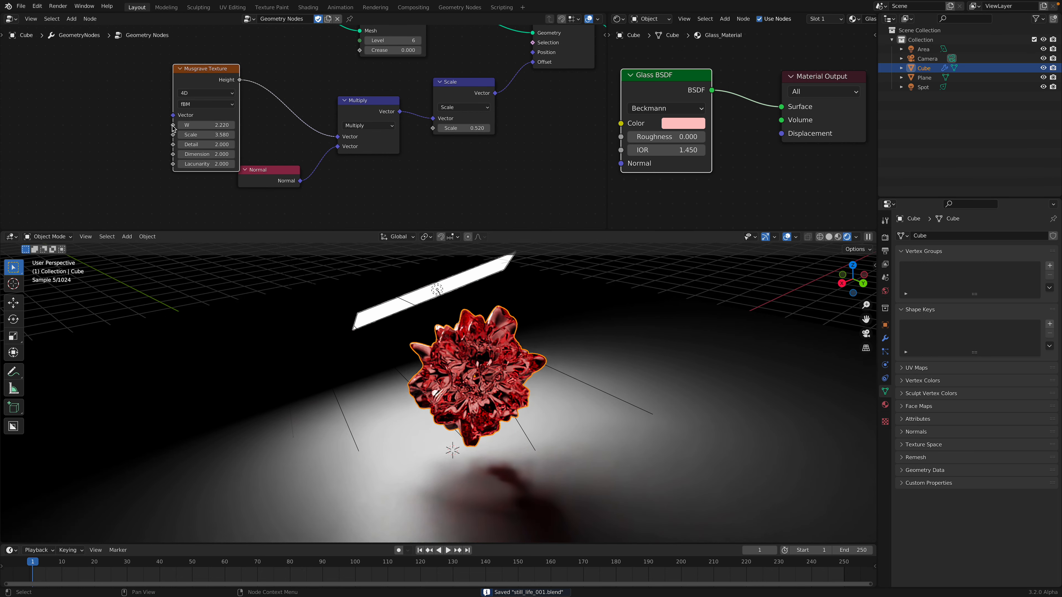
{"action": "left_click_drag", "start_coordinate": [173, 125], "coordinate": [133, 124]}
{"action": "type", "text": "gro"}
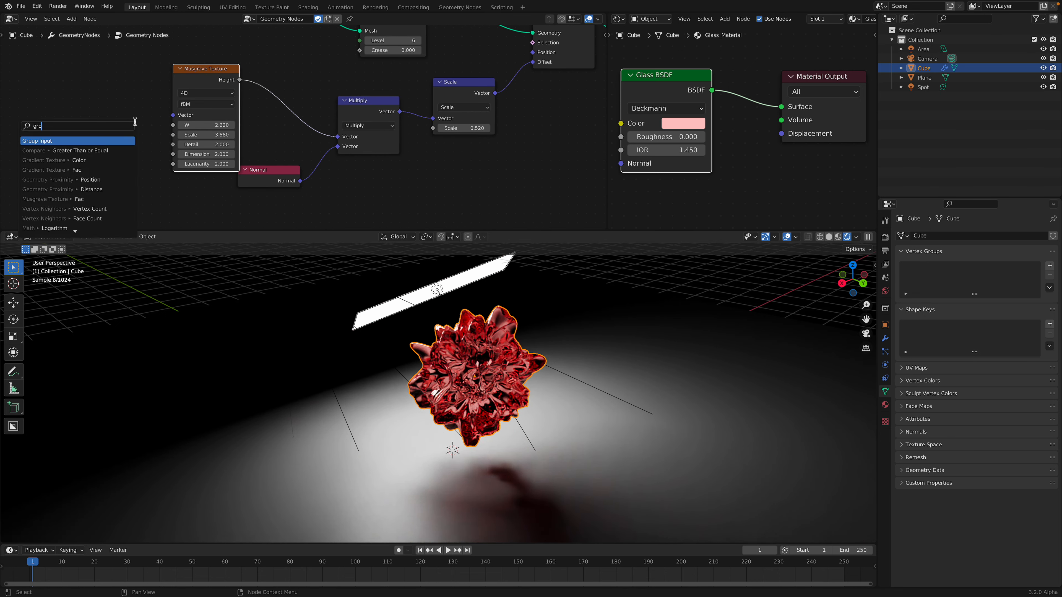
{"action": "key", "text": "Return"}
{"action": "left_click", "coordinate": [136, 124]}
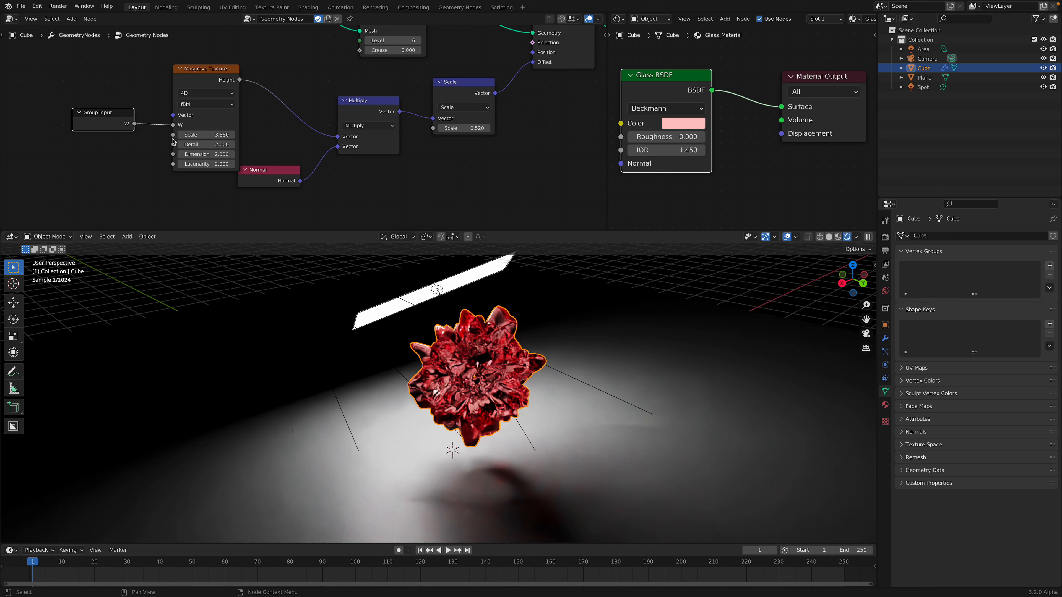
Connect another Group Input node to the Musgrave Texture's Scale.
{"action": "left_click_drag", "start_coordinate": [172, 136], "coordinate": [137, 151]}
{"action": "type", "text": "gro"}
{"action": "key", "text": "Return"}
{"action": "left_click", "coordinate": [129, 176]}
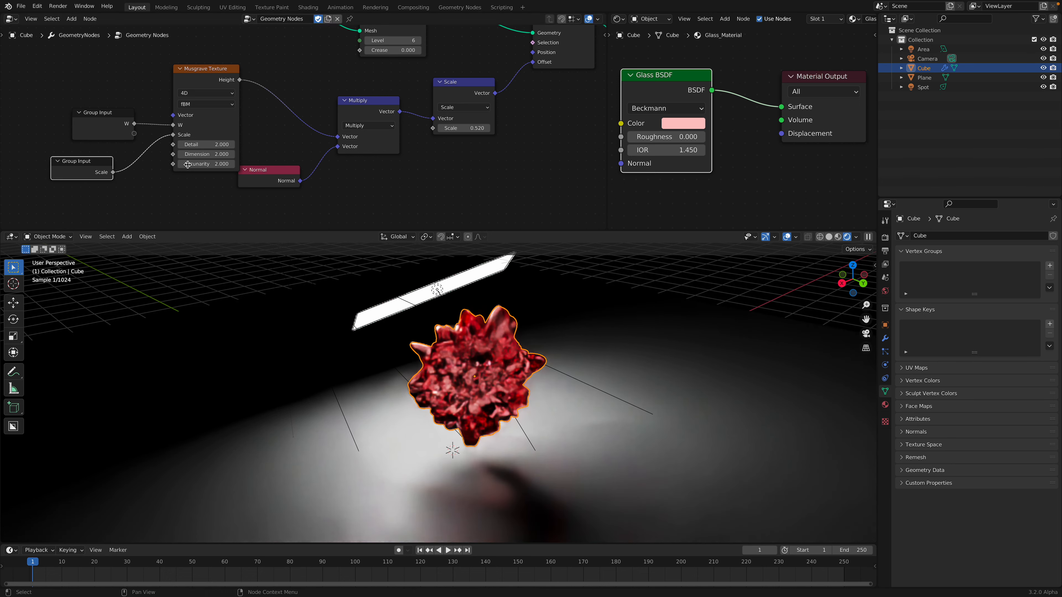
Connect a Group Input node to the Scale value of the vector Scale node.
{"action": "middle_click_drag", "start_coordinate": [129, 176], "coordinate": [33, 169]}
{"action": "left_click_drag", "start_coordinate": [352, 124], "coordinate": [334, 147]}
{"action": "type", "text": "gr"}
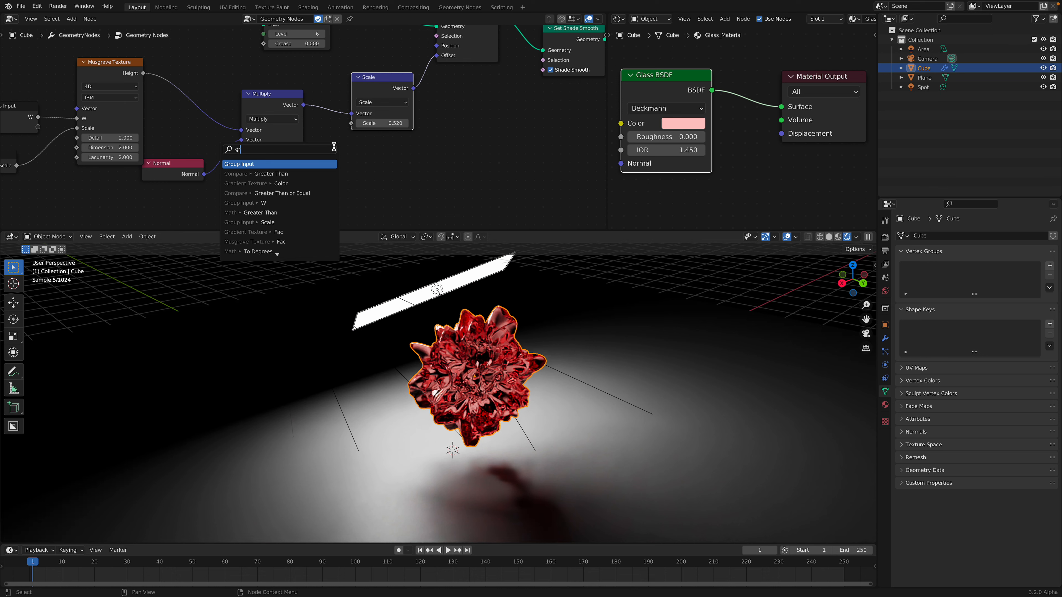
{"action": "key", "text": "Return"}
{"action": "left_click", "coordinate": [335, 146]}
{"action": "left_click_drag", "start_coordinate": [337, 146], "coordinate": [400, 149]}
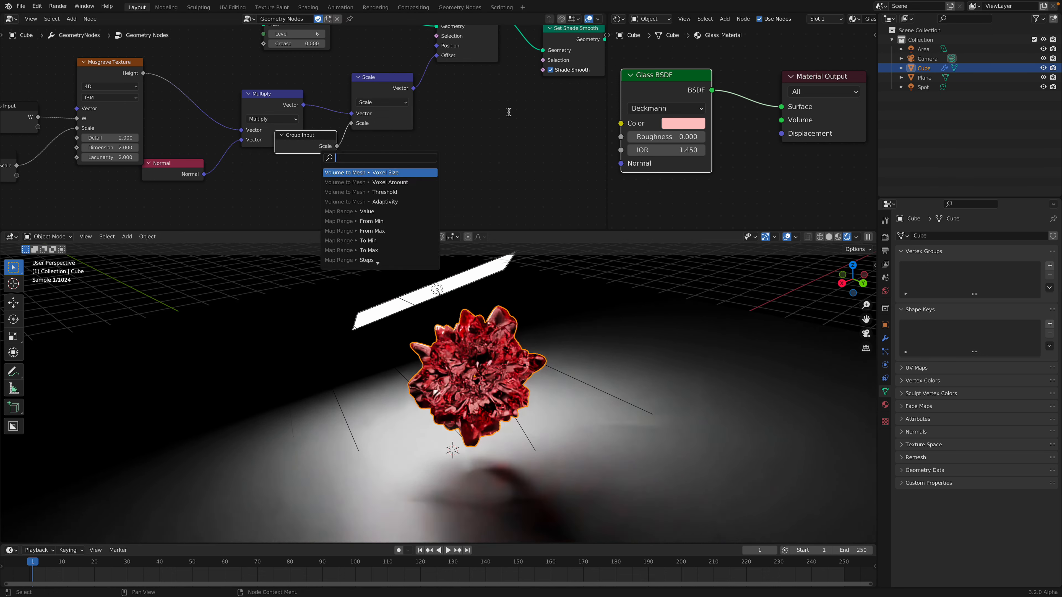
Set the default value of the last Scale input of the node group to 1.
{"action": "middle_click_drag", "start_coordinate": [559, 93], "coordinate": [504, 90]}
{"action": "left_click", "coordinate": [604, 35]}
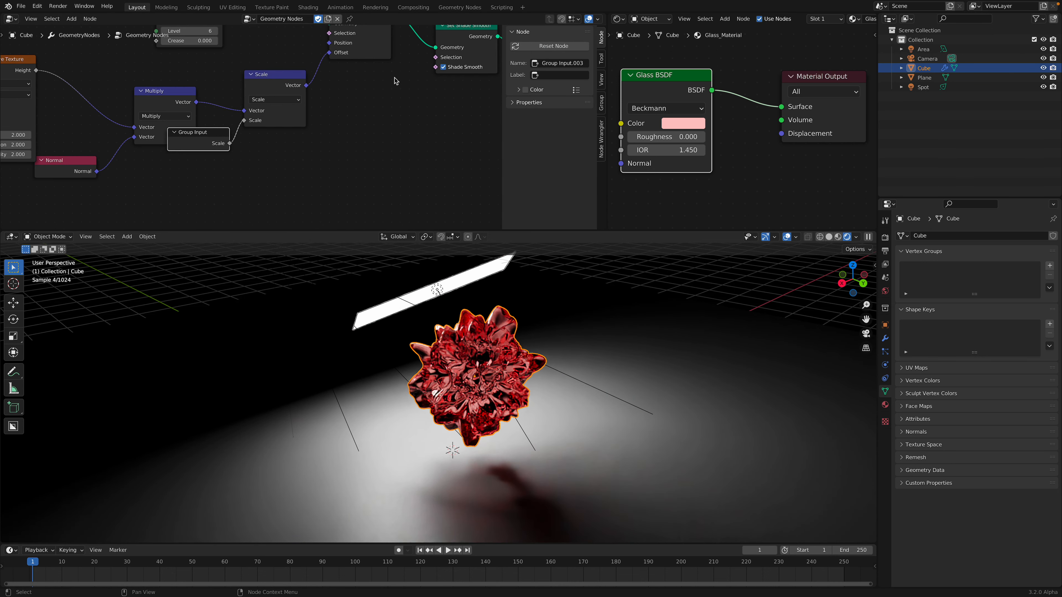
{"action": "middle_click_drag", "start_coordinate": [413, 82], "coordinate": [401, 80]}
{"action": "scroll", "coordinate": [601, 45], "scroll_direction": "down", "scroll_amount": 3}
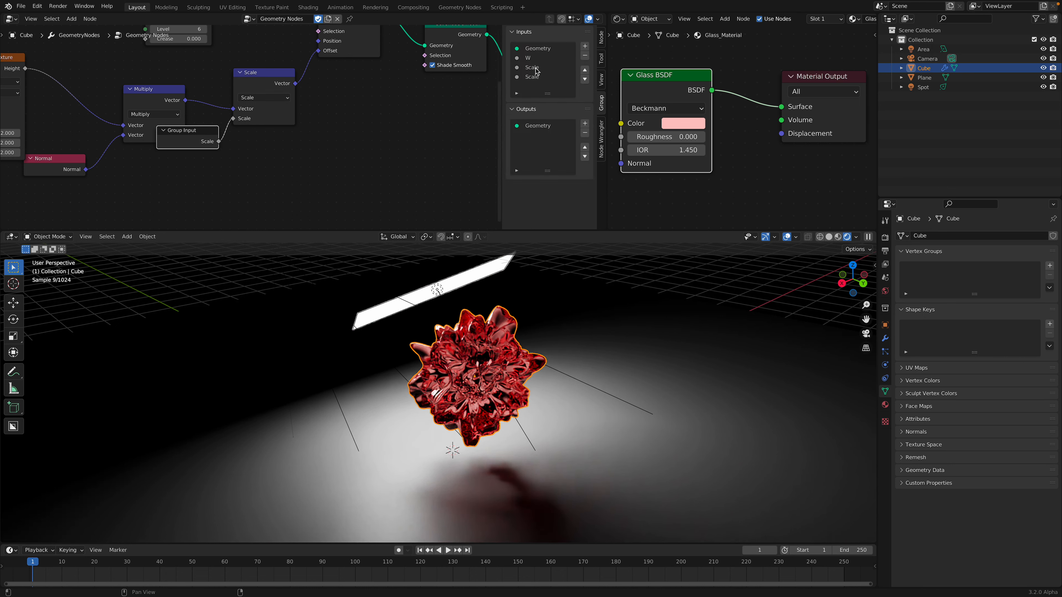
{"action": "left_click", "coordinate": [537, 76]}
{"action": "left_click_drag", "start_coordinate": [567, 141], "coordinate": [583, 141]}
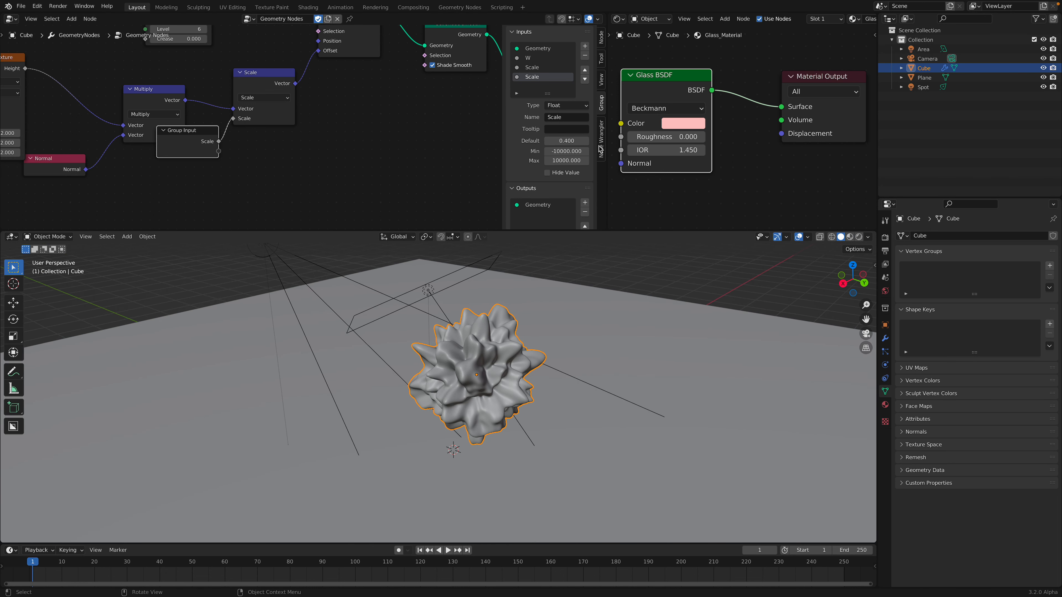
{"action": "mouse_move", "coordinate": [566, 140]}
{"action": "left_mouse_down"}
{"action": "mouse_move", "coordinate": [538, 140]}
{"action": "mouse_move", "coordinate": [570, 141]}
{"action": "left_mouse_up"}
{"action": "left_click", "coordinate": [565, 141]}
{"action": "type", "text": "1"}
{"action": "key", "text": "Return"}
Rename the last Scale input of the node group to Multiplier and save the file.
{"action": "left_click", "coordinate": [487, 334]}
{"action": "left_click", "coordinate": [487, 334]}
{"action": "left_click", "coordinate": [560, 117]}
{"action": "type", "text": "<"}
{"action": "type", "text": "ultiplier"}
{"action": "key", "text": "Return"}
{"action": "key", "text": "ctrl+s"}
Duplicate the glass object beside the original and set the copy's W to 2.772, Scale to 4.798 and Multiplier to 0.118.
{"action": "middle_click_drag", "start_coordinate": [485, 283], "coordinate": [422, 352]}
{"action": "key", "text": "shift+d"}
{"action": "left_click", "coordinate": [579, 326]}
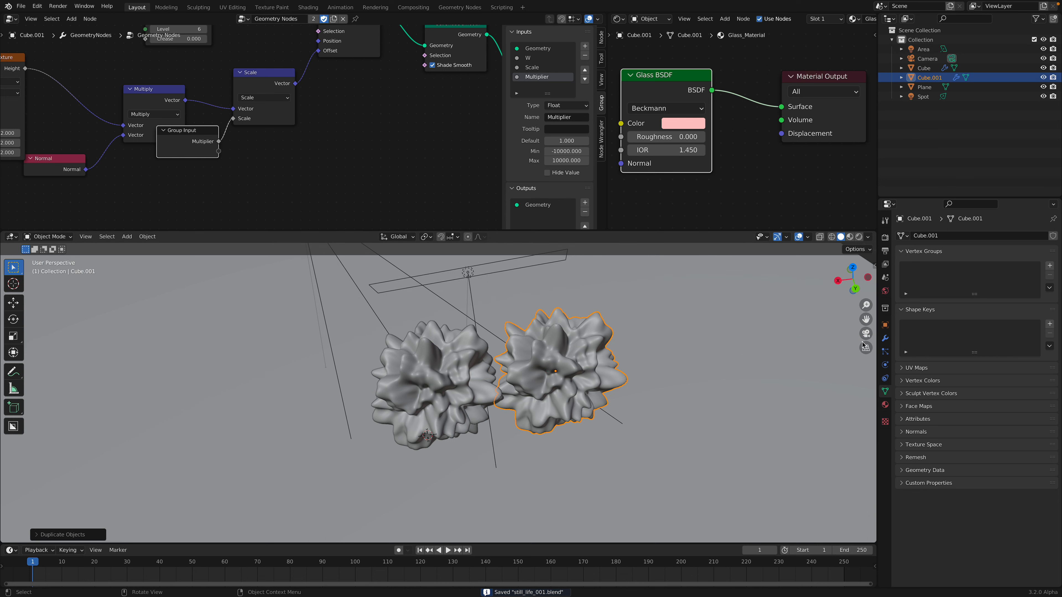
{"action": "left_click", "coordinate": [886, 338]}
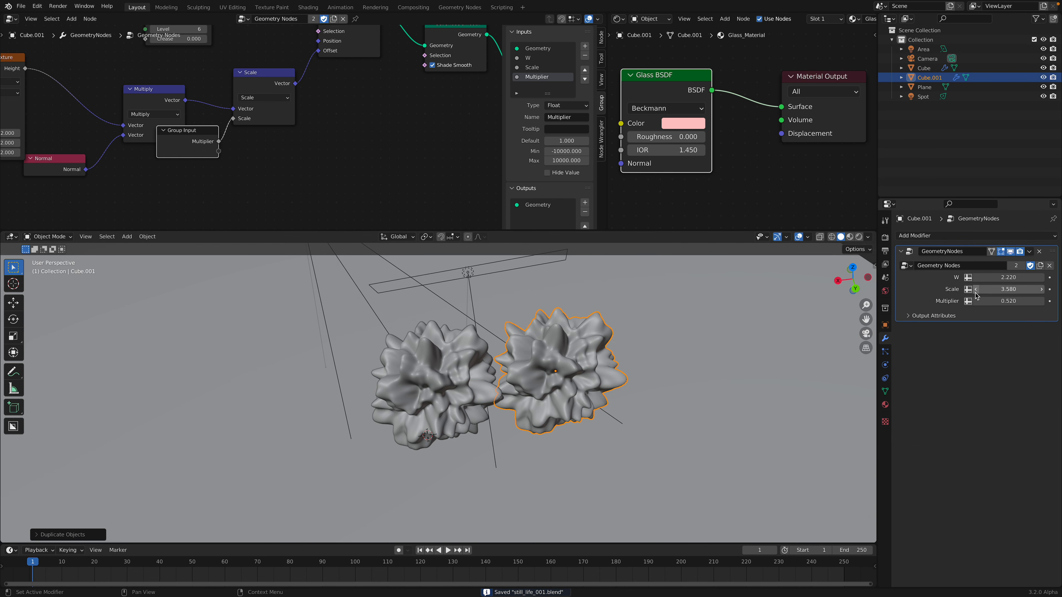
{"action": "left_click_drag", "start_coordinate": [1001, 278], "coordinate": [984, 301]}
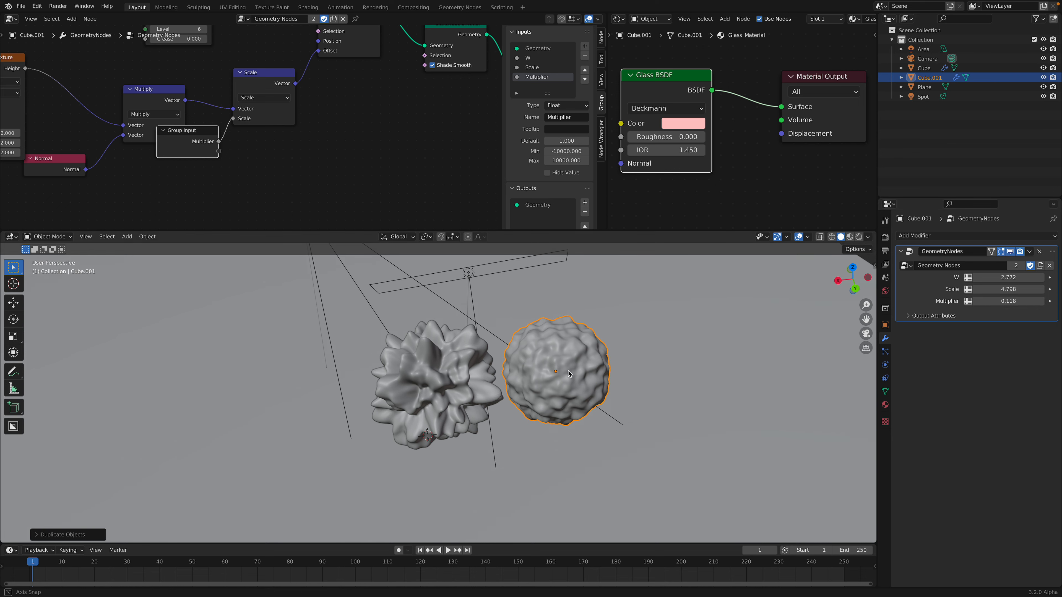
Duplicate the bumpy sphere along the X axis to the opposite side of the original glass object.
{"action": "middle_click_drag", "start_coordinate": [491, 402], "coordinate": [462, 401]}
{"action": "key", "text": "shift+d"}
{"action": "key", "text": "x"}
{"action": "left_click", "coordinate": [198, 396]}
Set the new copy's W to 4.278, Scale to 1.540 and Multiplier to 0.478.
{"action": "left_click_drag", "start_coordinate": [1008, 278], "coordinate": [1020, 277]}
{"action": "left_click", "coordinate": [1000, 287]}
{"action": "type", "text": "1"}
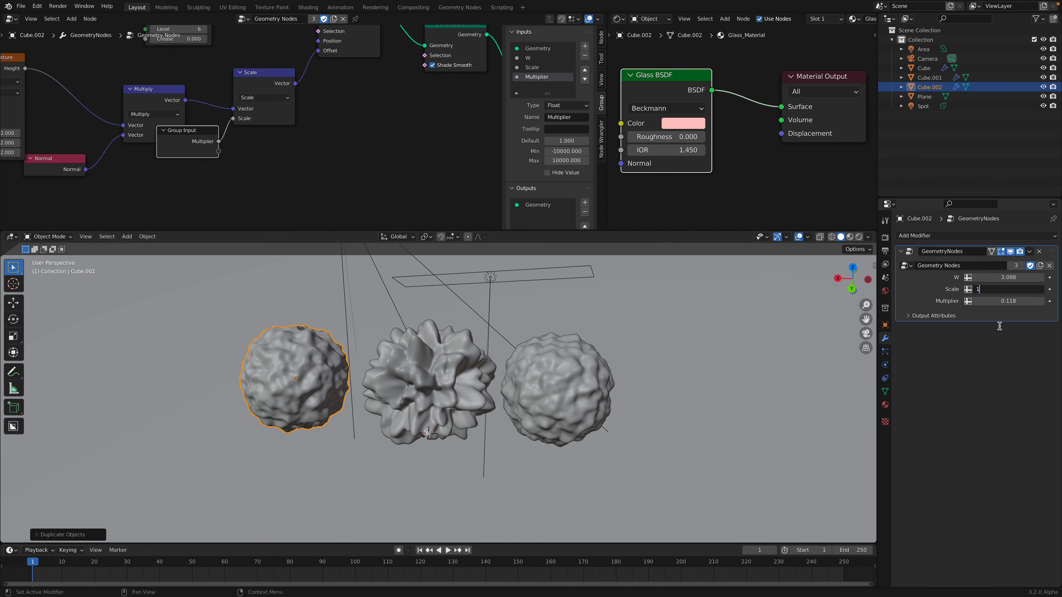
{"action": "key", "text": "Return"}
{"action": "left_click_drag", "start_coordinate": [1011, 290], "coordinate": [1046, 278]}
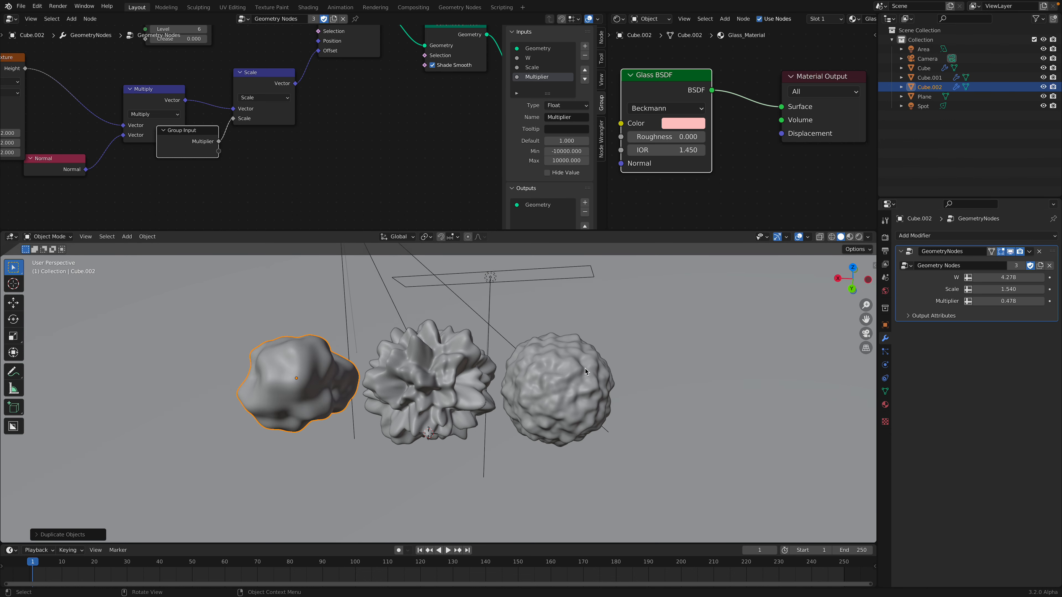
Move the area light above the three glass objects, to about X 0.29 m, Y -1.94 m, Z 2.84 m.
{"action": "middle_click_drag", "start_coordinate": [585, 369], "coordinate": [499, 365]}
{"action": "left_click", "coordinate": [456, 342]}
{"action": "left_click", "coordinate": [469, 288]}
{"action": "key", "text": "g"}
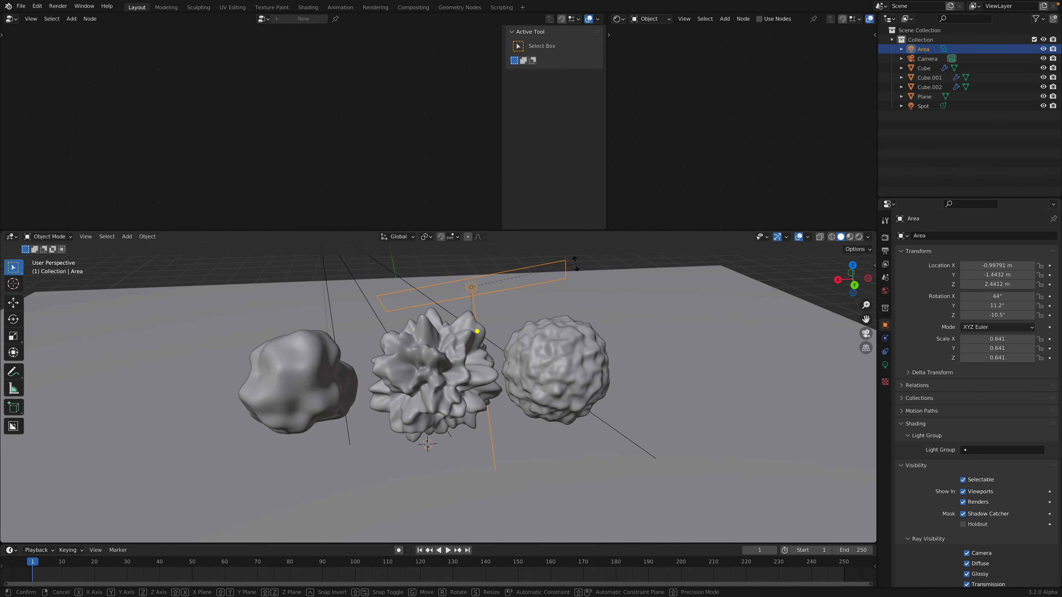
{"action": "left_click", "coordinate": [470, 292]}
{"action": "scroll", "coordinate": [504, 341], "scroll_direction": "down", "scroll_amount": 2}
{"action": "middle_click_drag", "start_coordinate": [504, 341], "coordinate": [510, 346]}
{"action": "key", "text": "g"}
{"action": "left_click", "coordinate": [455, 328]}
Enlarge the area light to a scale of about 1.78 and save the file.
{"action": "key", "text": "s"}
{"action": "left_click", "coordinate": [575, 278]}
{"action": "key", "text": "ctrl+s"}
Switch the viewport to rendered shading and view the three glass objects from a lower angle.
{"action": "left_click", "coordinate": [858, 237]}
{"action": "middle_click_drag", "start_coordinate": [538, 373], "coordinate": [469, 402]}
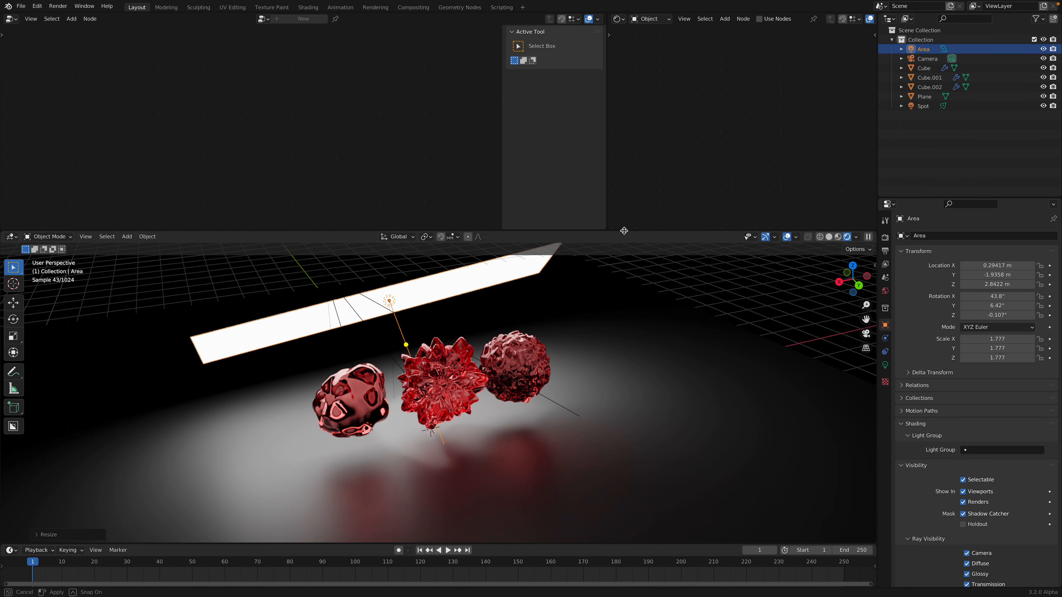
Compare the rendered glass objects with viewport denoising switched off and back on in a larger viewport.
{"action": "left_click_drag", "start_coordinate": [624, 231], "coordinate": [625, 90]}
{"action": "scroll", "coordinate": [635, 185], "scroll_direction": "up", "scroll_amount": 2}
{"action": "left_click", "coordinate": [885, 238]}
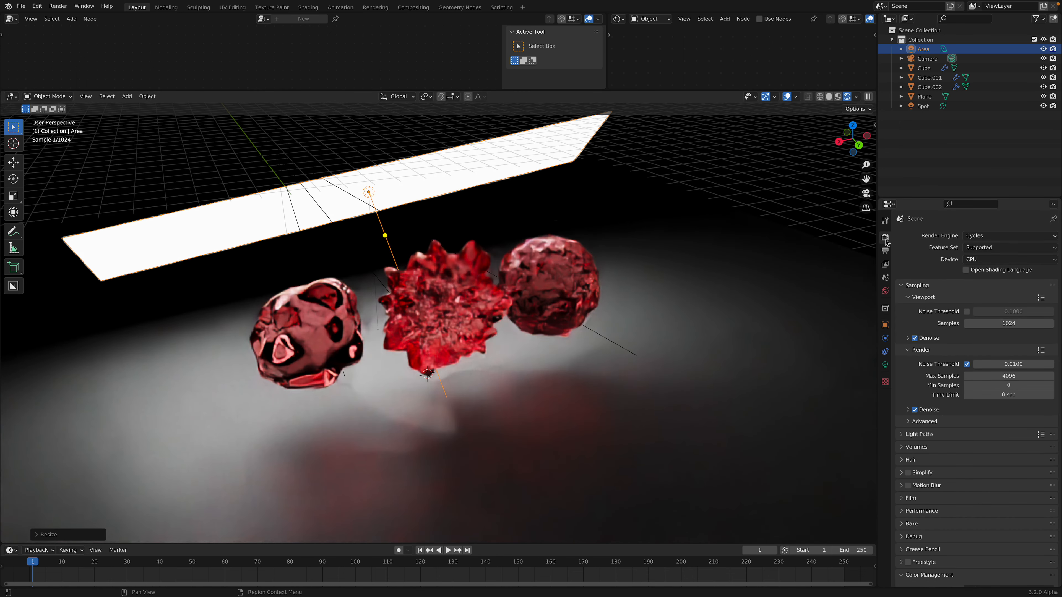
{"action": "left_click", "coordinate": [914, 338]}
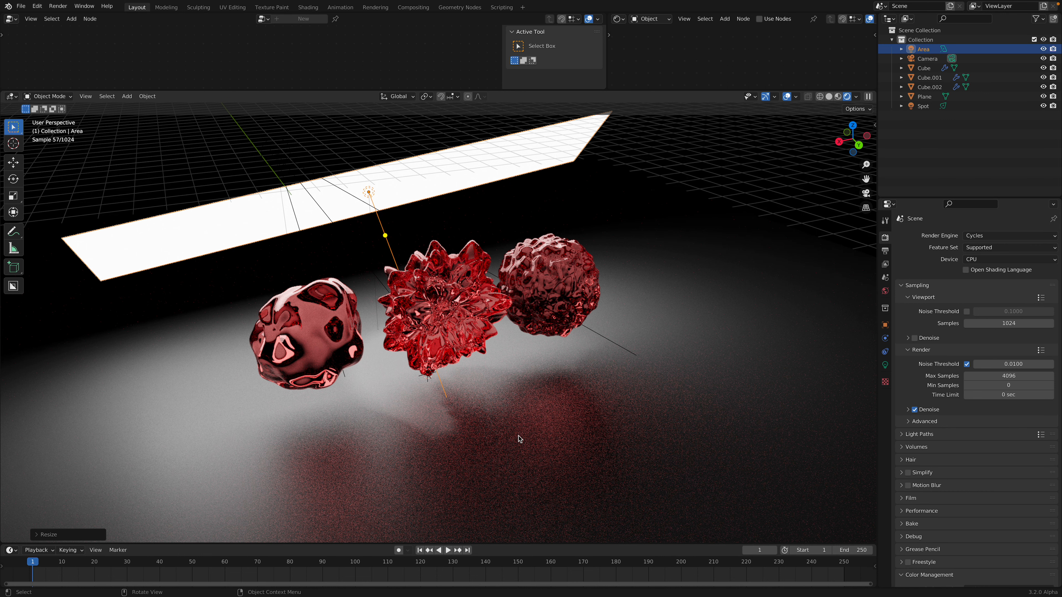
{"action": "left_click", "coordinate": [914, 338]}
Switch to the browser and examine the Google image results for caustics.
{"action": "key", "text": "ctrl+Right"}
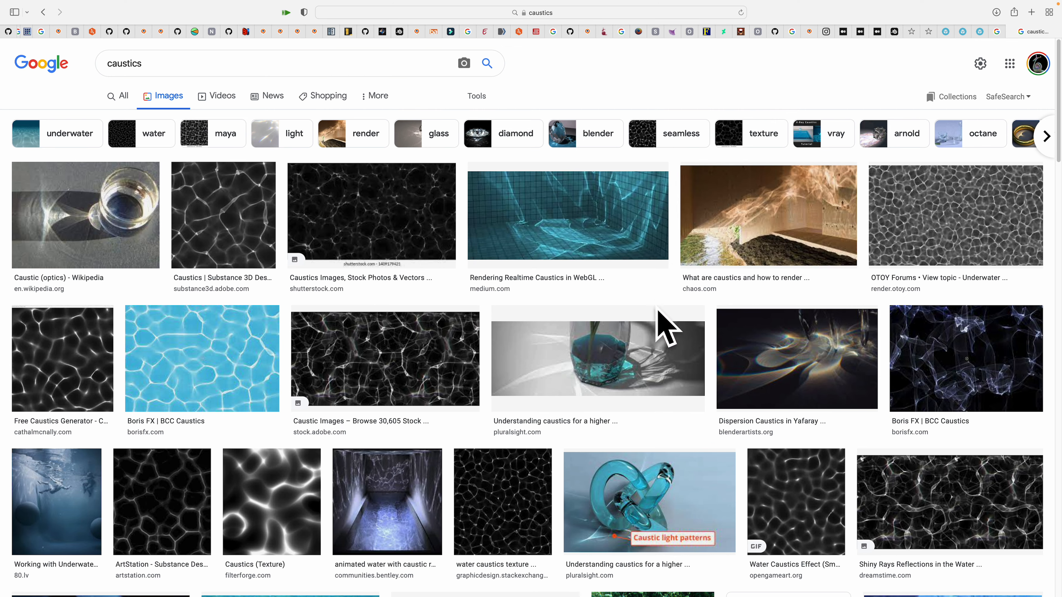
{"action": "scroll", "coordinate": [658, 312], "scroll_direction": "down", "scroll_amount": 5}
{"action": "scroll", "coordinate": [133, 356], "scroll_direction": "down", "scroll_amount": 10}
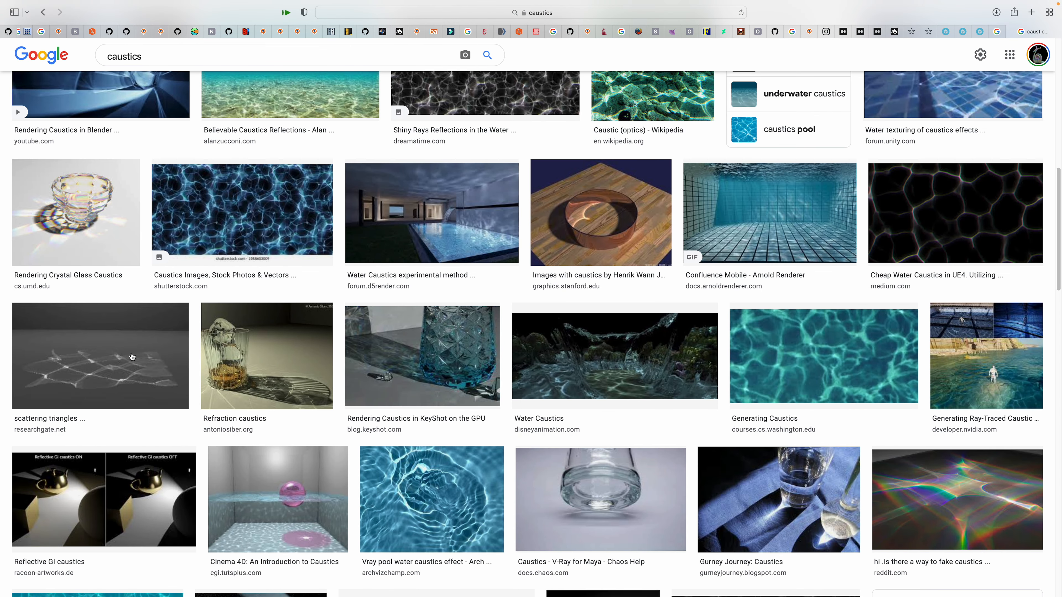
{"action": "scroll", "coordinate": [251, 372], "scroll_direction": "down", "scroll_amount": 5}
{"action": "scroll", "coordinate": [532, 391], "scroll_direction": "down", "scroll_amount": 1}
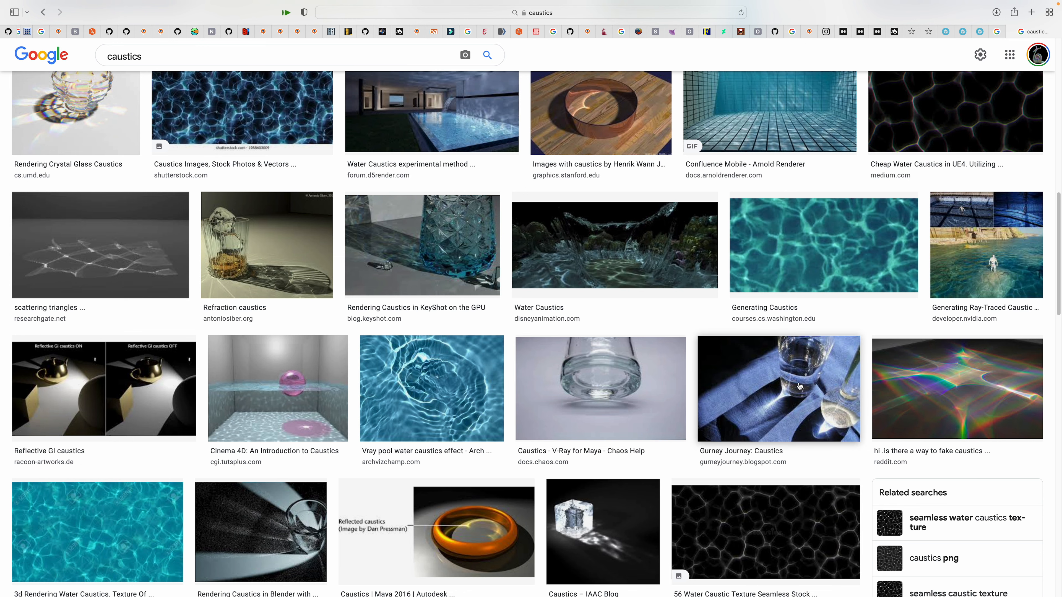
{"action": "scroll", "coordinate": [800, 385], "scroll_direction": "up", "scroll_amount": 10}
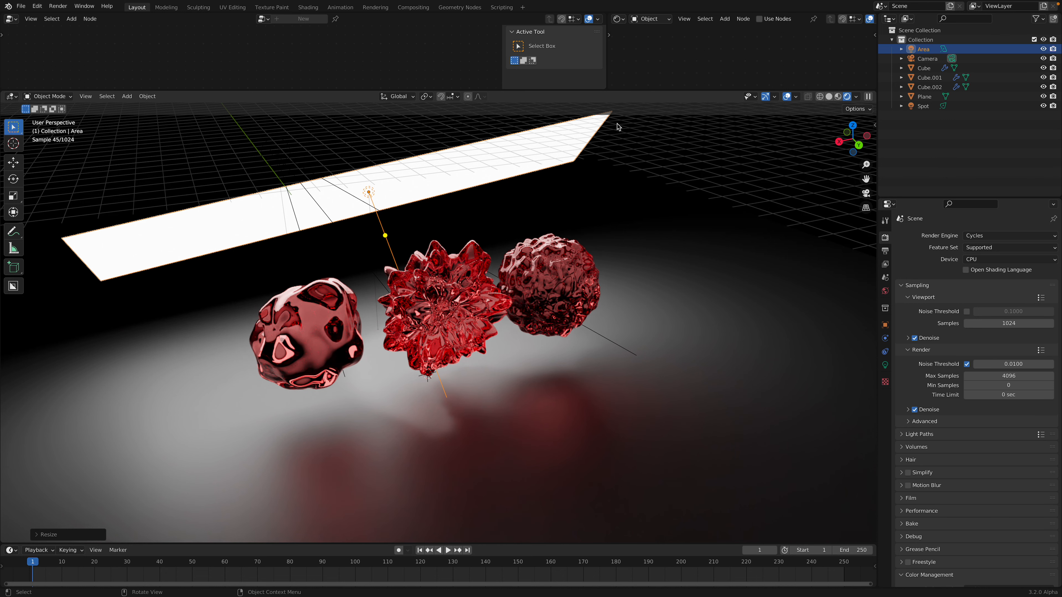
Select the finely bumped glass object Cube.001 and bring its Glass_Material nodes into view.
{"action": "left_click_drag", "start_coordinate": [634, 90], "coordinate": [634, 218]}
{"action": "left_click", "coordinate": [554, 354]}
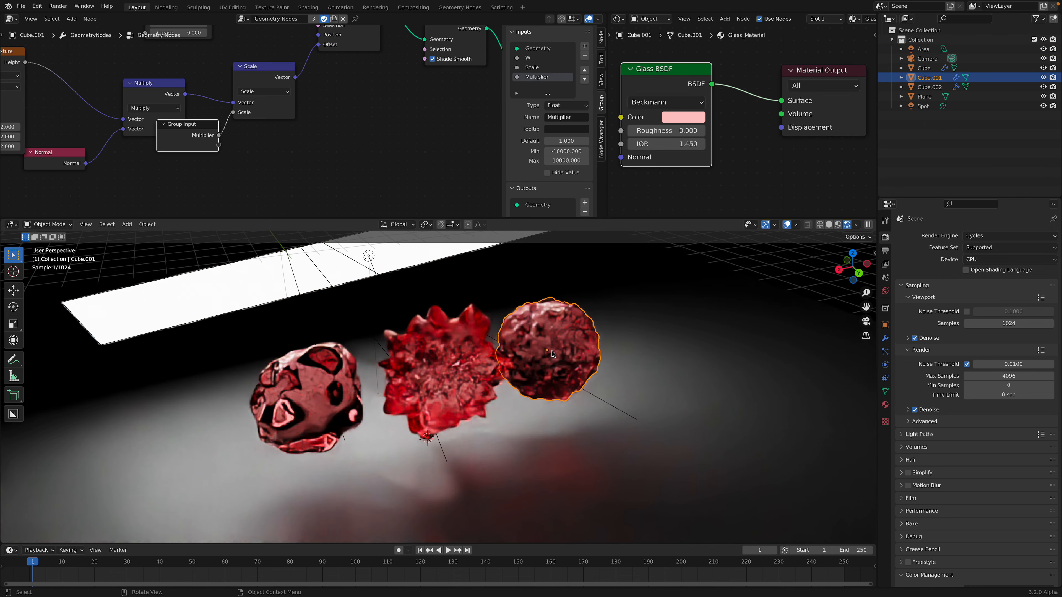
{"action": "scroll", "coordinate": [714, 120], "scroll_direction": "down", "scroll_amount": 2}
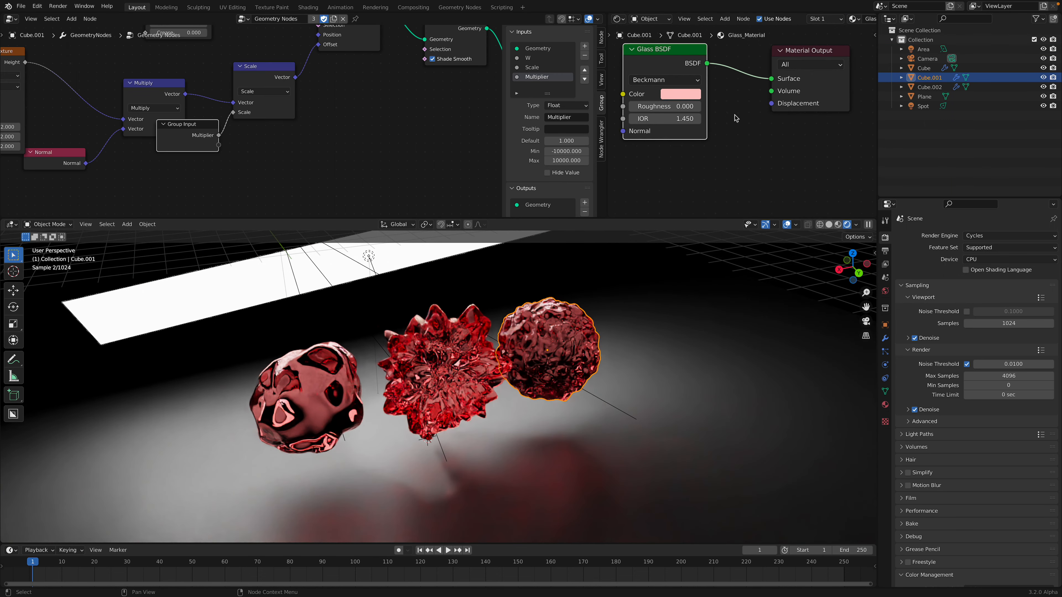
Add a Principled Volume node to Glass_Material and connect it to the Material Output's Volume input.
{"action": "key", "text": "shift+a"}
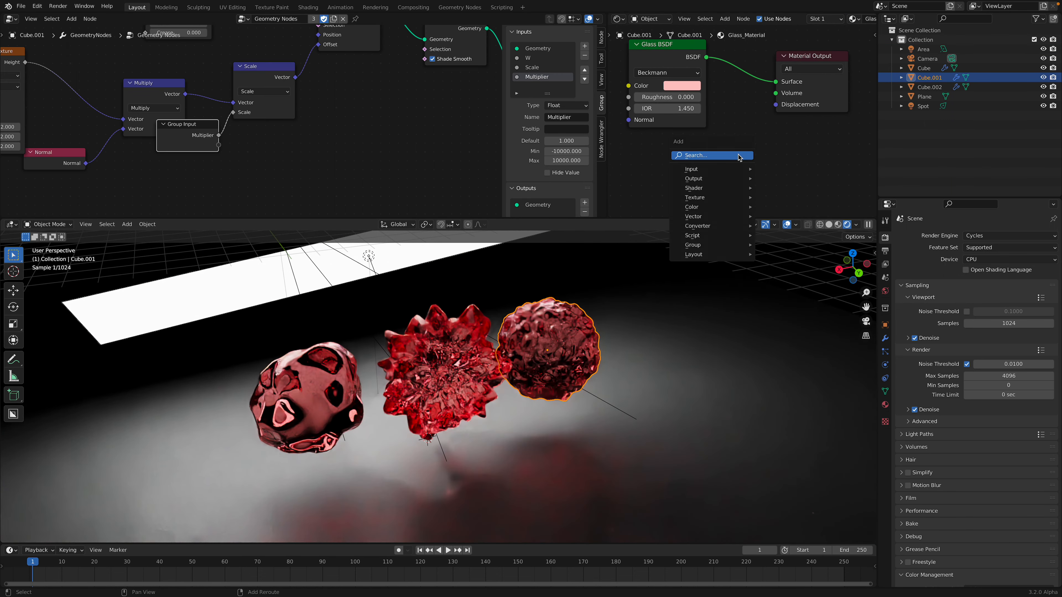
{"action": "type", "text": "volu"}
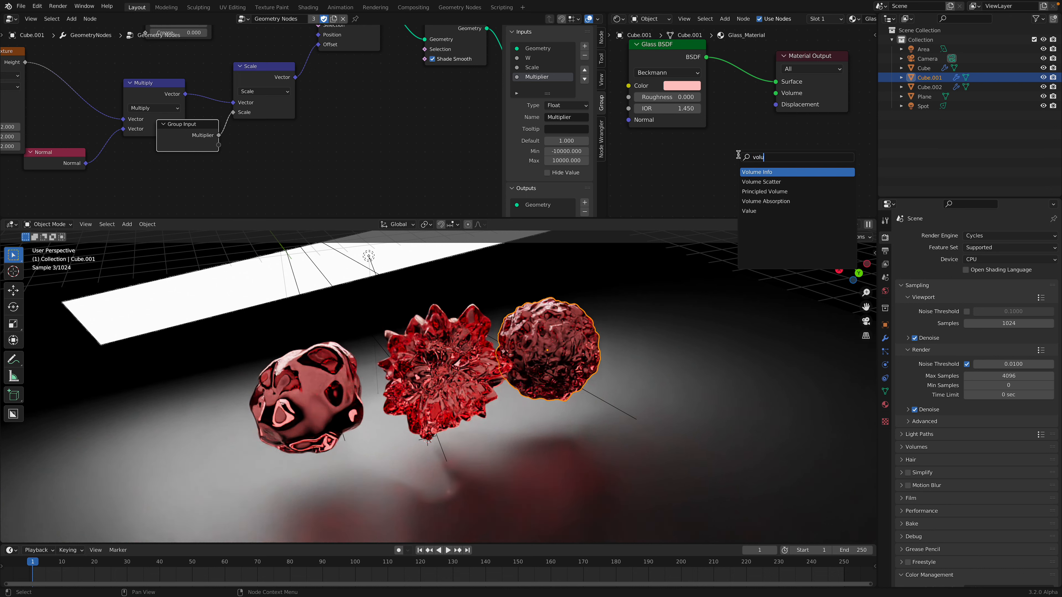
{"action": "left_click", "coordinate": [749, 189]}
{"action": "left_click", "coordinate": [633, 174]}
{"action": "left_click_drag", "start_coordinate": [749, 161], "coordinate": [775, 93]}
{"action": "scroll", "coordinate": [834, 58], "scroll_direction": "down", "scroll_amount": 2}
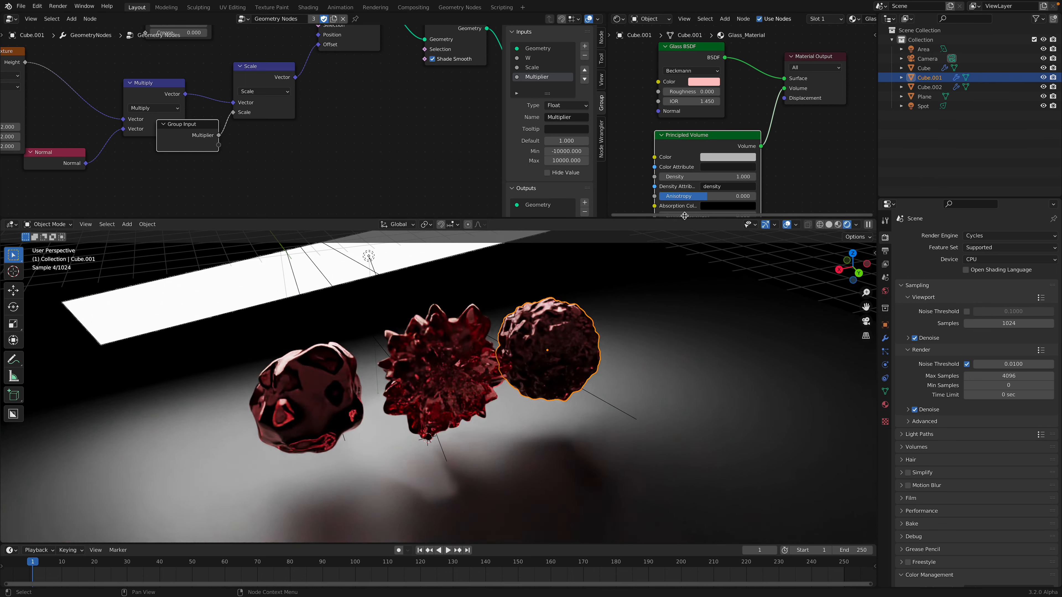
Set the Principled Volume node's Color to cyan and its Density to 0.400.
{"action": "middle_click_drag", "start_coordinate": [704, 185], "coordinate": [714, 157]}
{"action": "left_click_drag", "start_coordinate": [717, 149], "coordinate": [692, 149]}
{"action": "left_click", "coordinate": [738, 133]}
{"action": "mouse_move", "coordinate": [747, 172]}
{"action": "left_mouse_down"}
{"action": "mouse_move", "coordinate": [755, 186]}
{"action": "mouse_move", "coordinate": [767, 164]}
{"action": "mouse_move", "coordinate": [747, 153]}
{"action": "left_mouse_up"}
{"action": "left_click", "coordinate": [786, 143]}
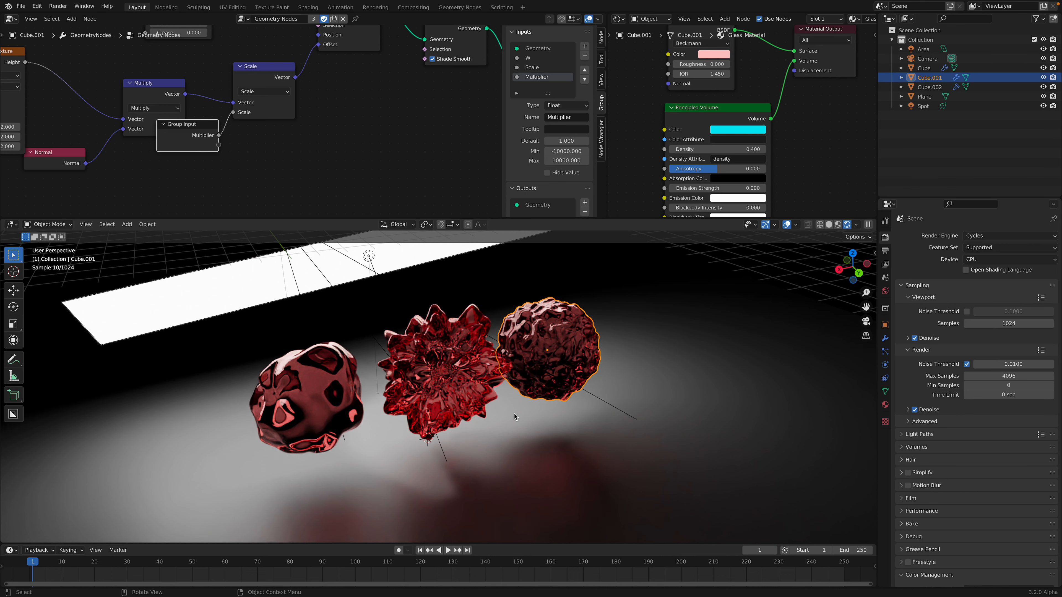
Delete the Principled Volume node from Glass_Material.
{"action": "scroll", "coordinate": [512, 408], "scroll_direction": "up", "scroll_amount": 4}
{"action": "left_click", "coordinate": [717, 109]}
{"action": "key", "text": "x"}
Add a Volume Scatter node to Glass_Material and connect it to the Material Output's Volume input.
{"action": "key", "text": "shift+a"}
{"action": "left_click", "coordinate": [717, 109]}
{"action": "type", "text": "volu"}
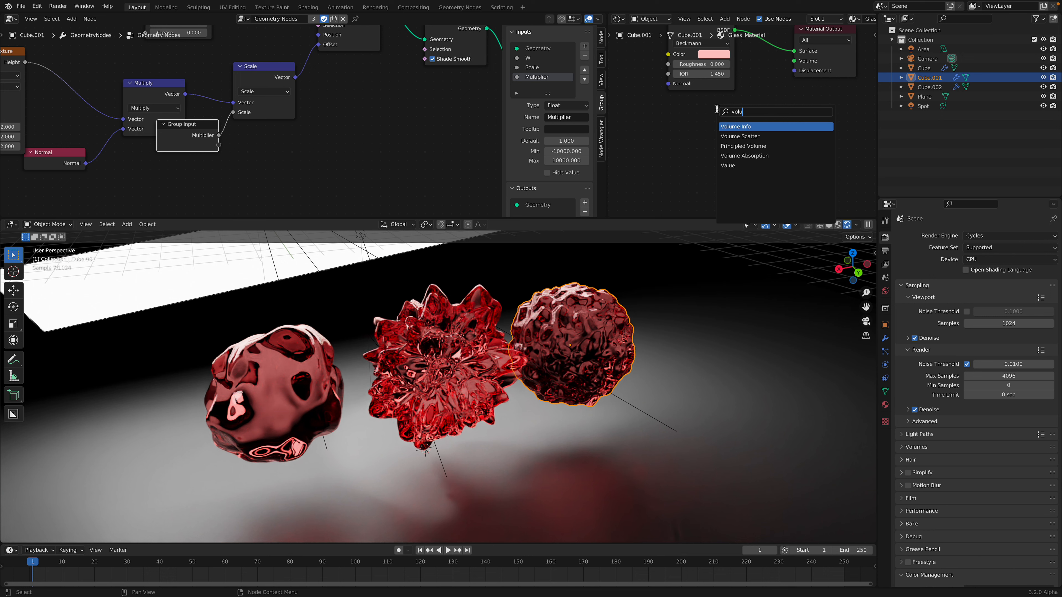
{"action": "key", "text": "Down"}
{"action": "key", "text": "Down"}
{"action": "key", "text": "Up"}
{"action": "key", "text": "Return"}
{"action": "left_click_drag", "start_coordinate": [700, 128], "coordinate": [794, 61]}
Set the Volume Scatter color to green with H 0.378, S 0.718 and V 0.800.
{"action": "left_click", "coordinate": [685, 138]}
{"action": "left_click", "coordinate": [698, 62]}
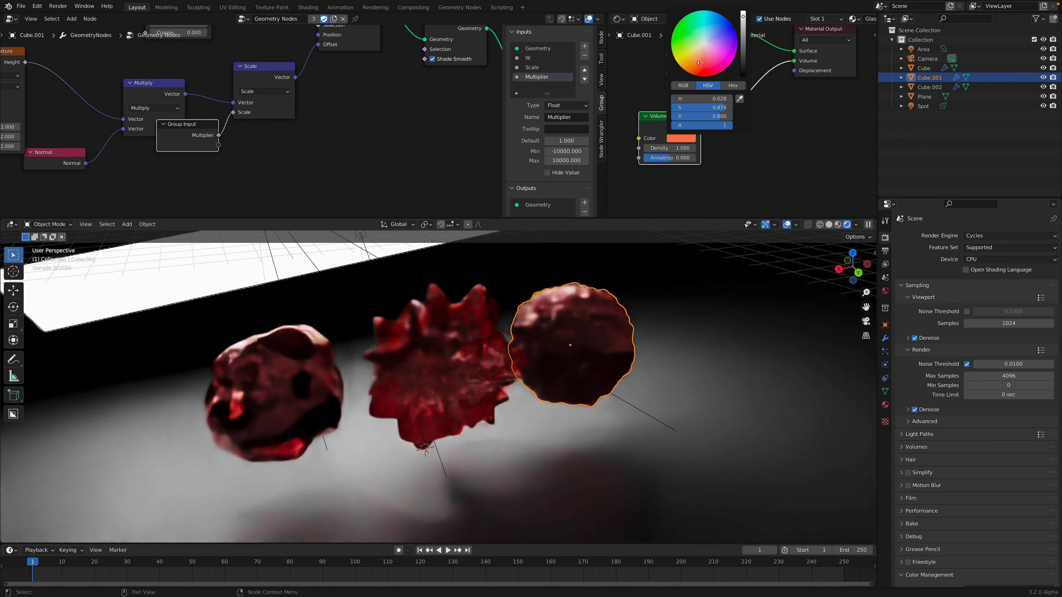
{"action": "left_click", "coordinate": [695, 32]}
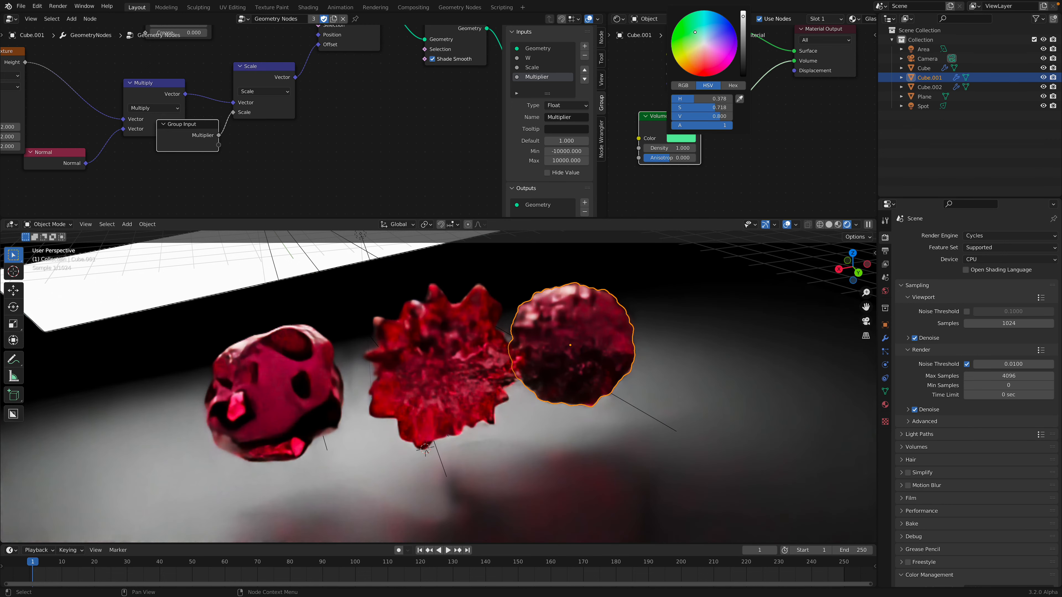
Shift the Volume Scatter node slightly towards the Material Output, keeping it below the Glass BSDF node.
{"action": "left_click_drag", "start_coordinate": [665, 122], "coordinate": [689, 120]}
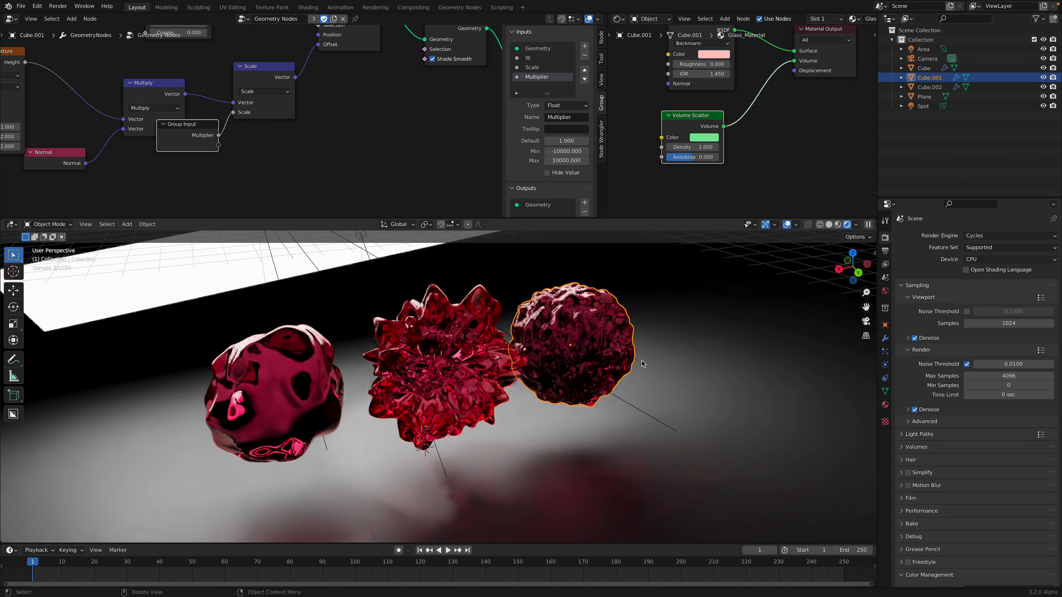
{"action": "scroll", "coordinate": [640, 359], "scroll_direction": "down", "scroll_amount": 2}
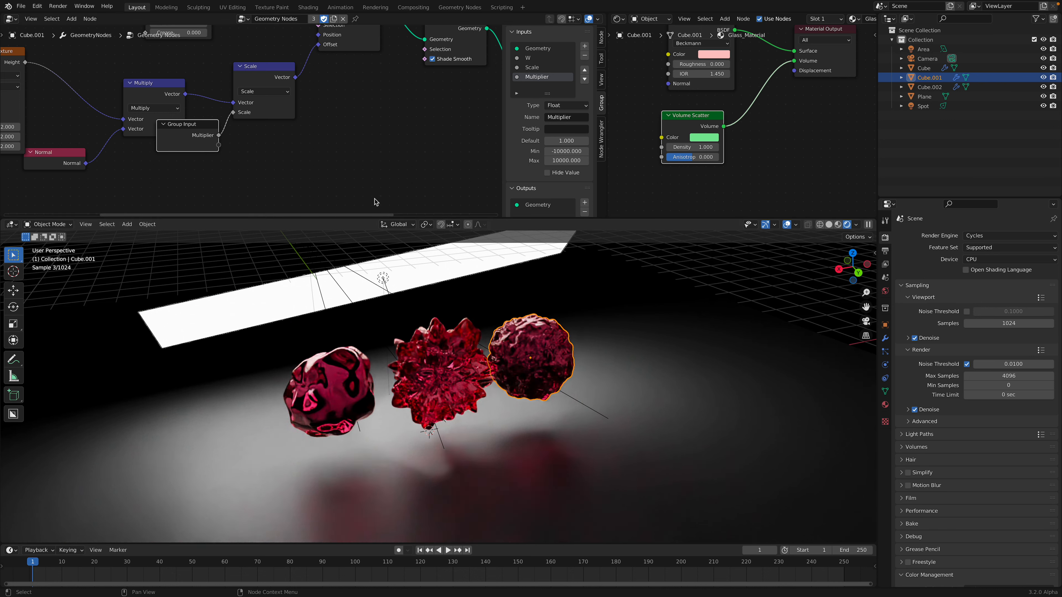
{"action": "scroll", "coordinate": [326, 159], "scroll_direction": "down", "scroll_amount": 3}
{"action": "middle_click_drag", "start_coordinate": [317, 148], "coordinate": [323, 152]}
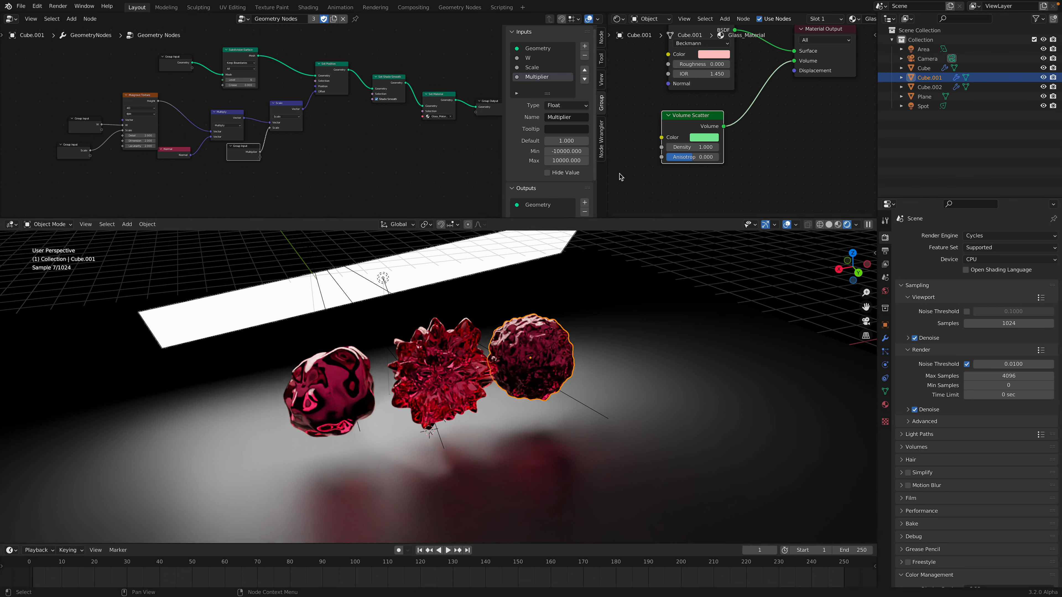
{"action": "scroll", "coordinate": [676, 169], "scroll_direction": "down", "scroll_amount": 2}
{"action": "middle_click_drag", "start_coordinate": [710, 140], "coordinate": [678, 170]}
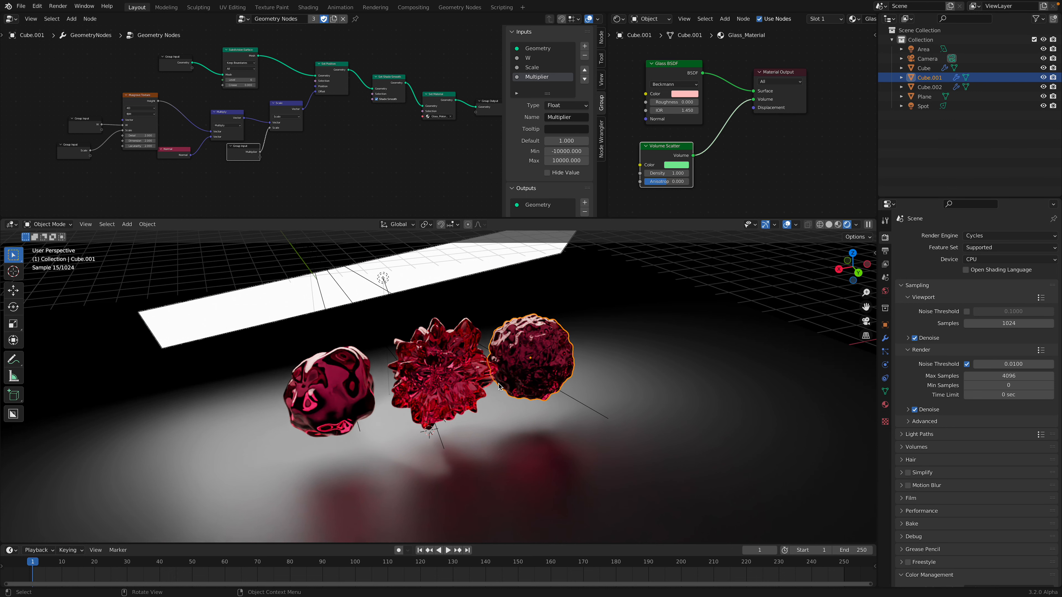
Align the active camera to an angled view of the three glass objects and save the file.
{"action": "middle_click_drag", "start_coordinate": [401, 307], "coordinate": [357, 285]}
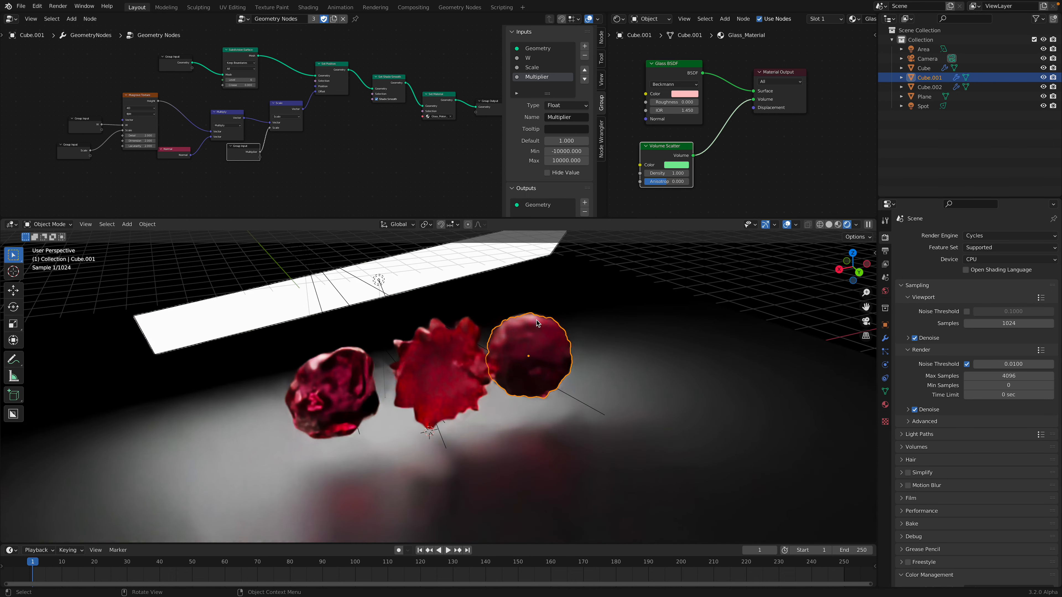
{"action": "middle_click_drag", "start_coordinate": [538, 324], "coordinate": [627, 250]}
{"action": "left_click_drag", "start_coordinate": [642, 217], "coordinate": [648, 138]}
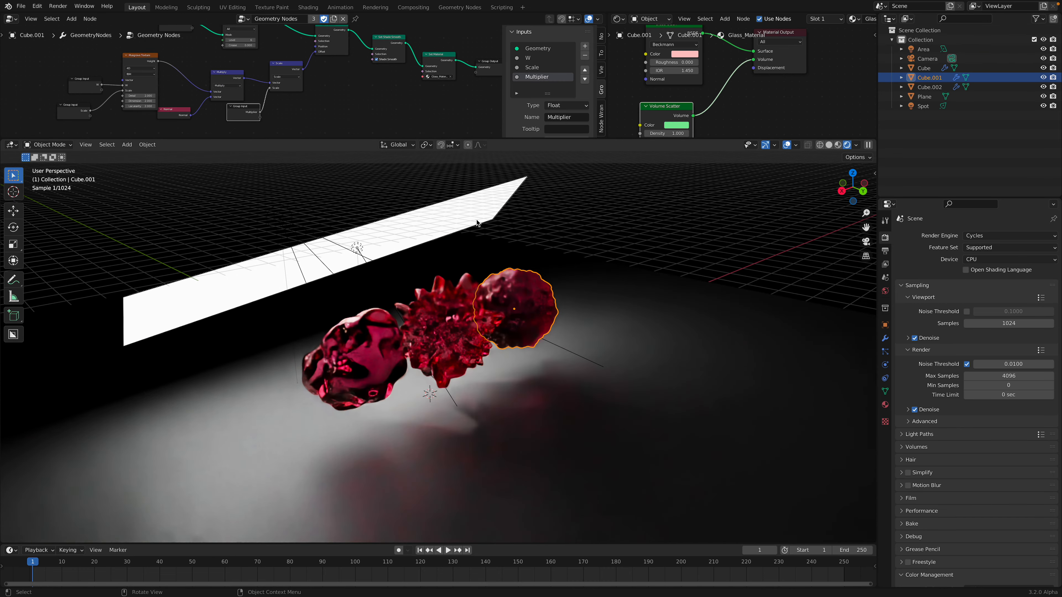
{"action": "middle_click_drag", "start_coordinate": [524, 279], "coordinate": [430, 445]}
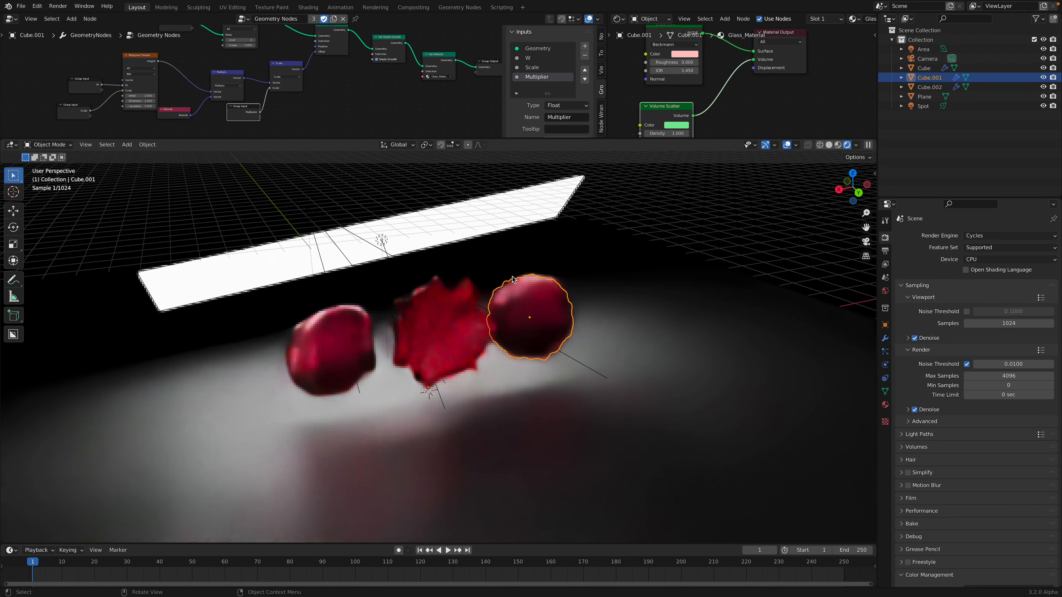
{"action": "left_click", "coordinate": [86, 145]}
{"action": "mouse_move", "coordinate": [122, 241]}
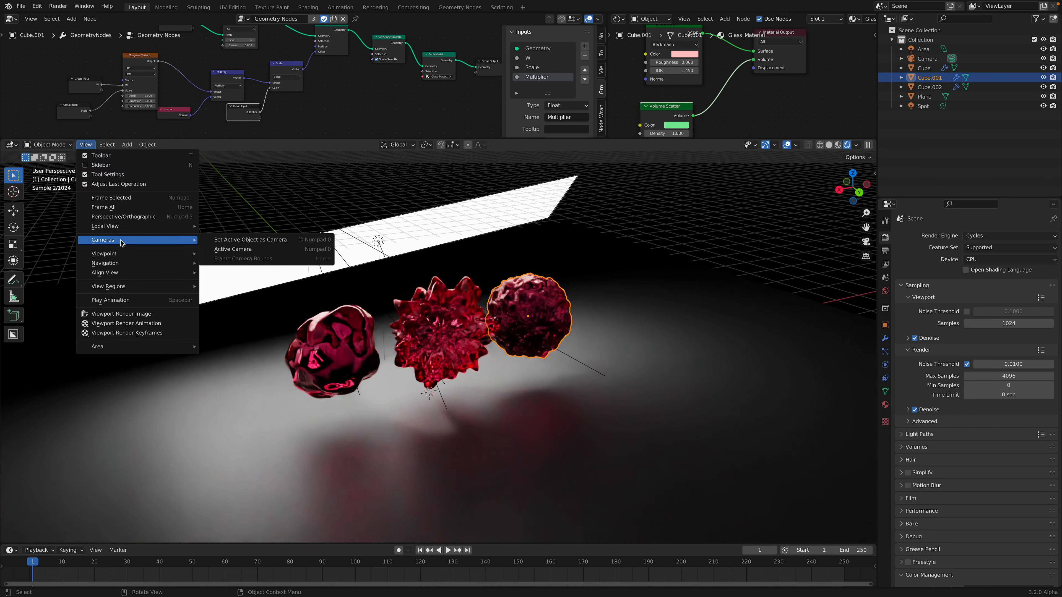
{"action": "mouse_move", "coordinate": [129, 273]}
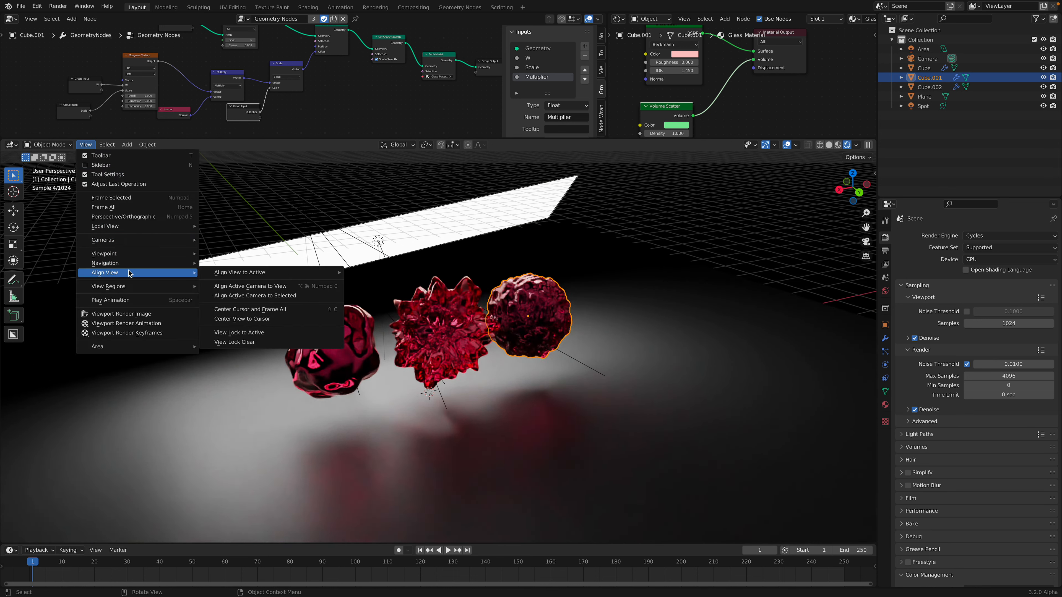
{"action": "left_click", "coordinate": [258, 288]}
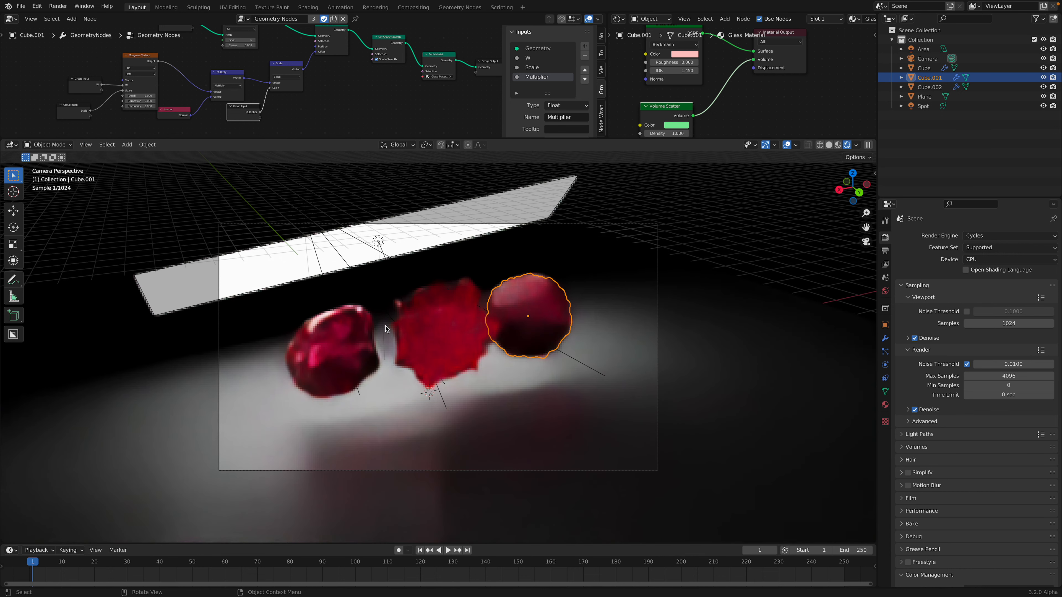
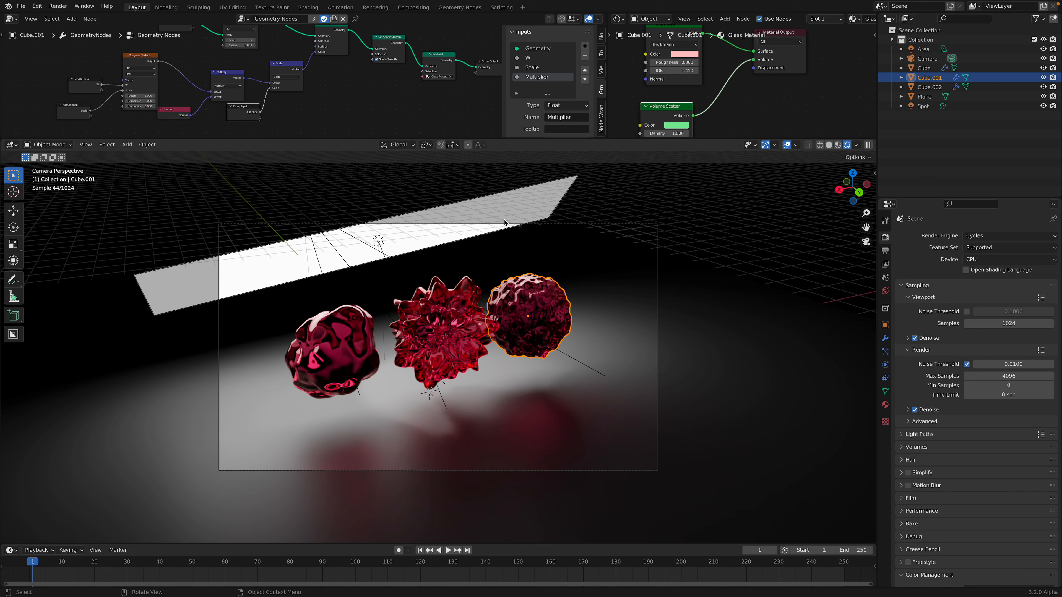
{"action": "key", "text": "ctrl+s"}
{"action": "left_click", "coordinate": [445, 328]}
{"action": "left_click", "coordinate": [368, 348]}
{"action": "left_click", "coordinate": [437, 333]}
{"action": "left_click", "coordinate": [538, 300]}
{"action": "middle_click_drag", "start_coordinate": [723, 102], "coordinate": [733, 94]}
{"action": "middle_click_drag", "start_coordinate": [740, 137], "coordinate": [737, 139]}
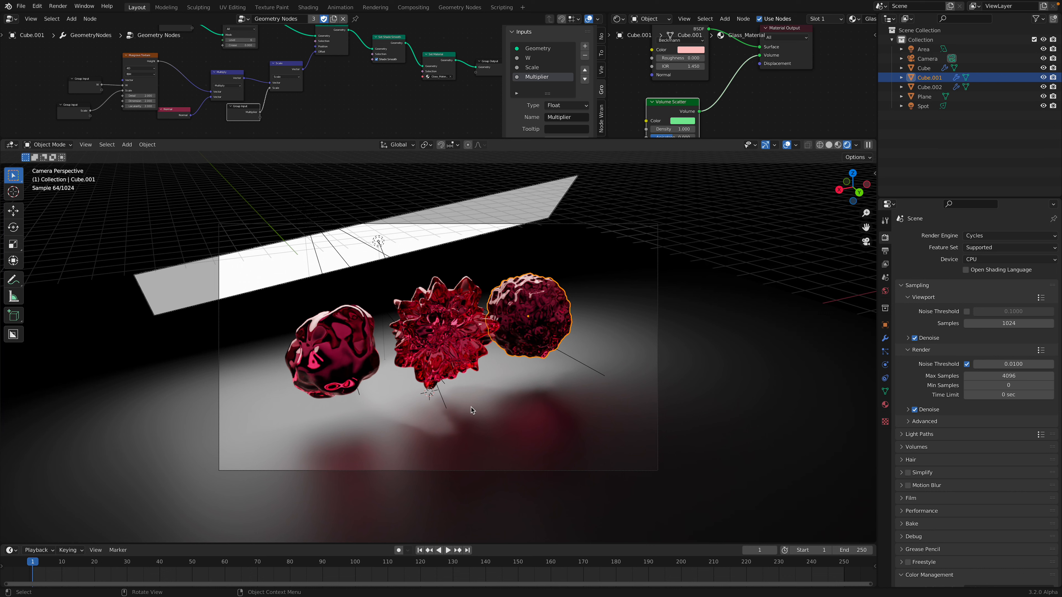
Set the Volume Scatter color to red with H 0.987, S 0.720 and V 0.800, and save the file.
{"action": "middle_click_drag", "start_coordinate": [708, 102], "coordinate": [705, 109]}
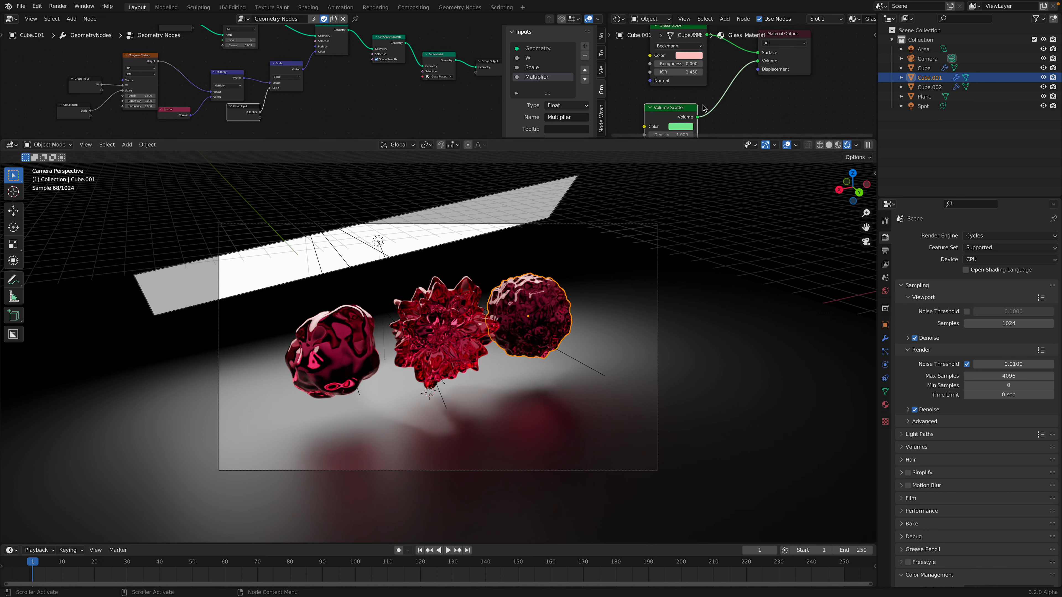
{"action": "left_click", "coordinate": [685, 129]}
{"action": "left_click", "coordinate": [705, 58]}
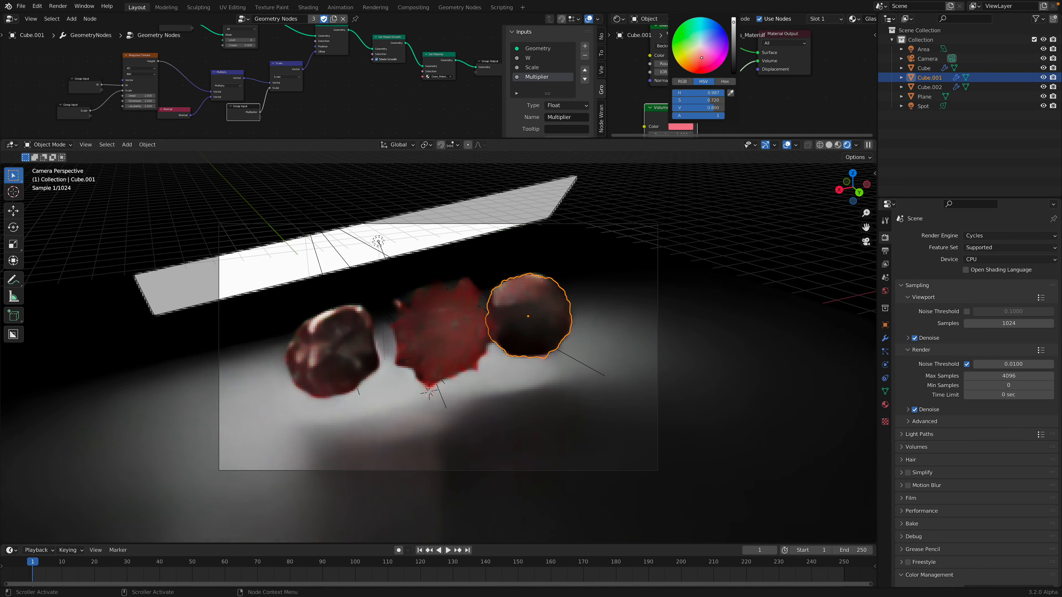
{"action": "mouse_move", "coordinate": [701, 95]}
{"action": "middle_mouse_down"}
{"action": "mouse_move", "coordinate": [730, 96]}
{"action": "mouse_move", "coordinate": [717, 104]}
{"action": "middle_mouse_up"}
{"action": "scroll", "coordinate": [306, 107], "scroll_direction": "up", "scroll_amount": 4}
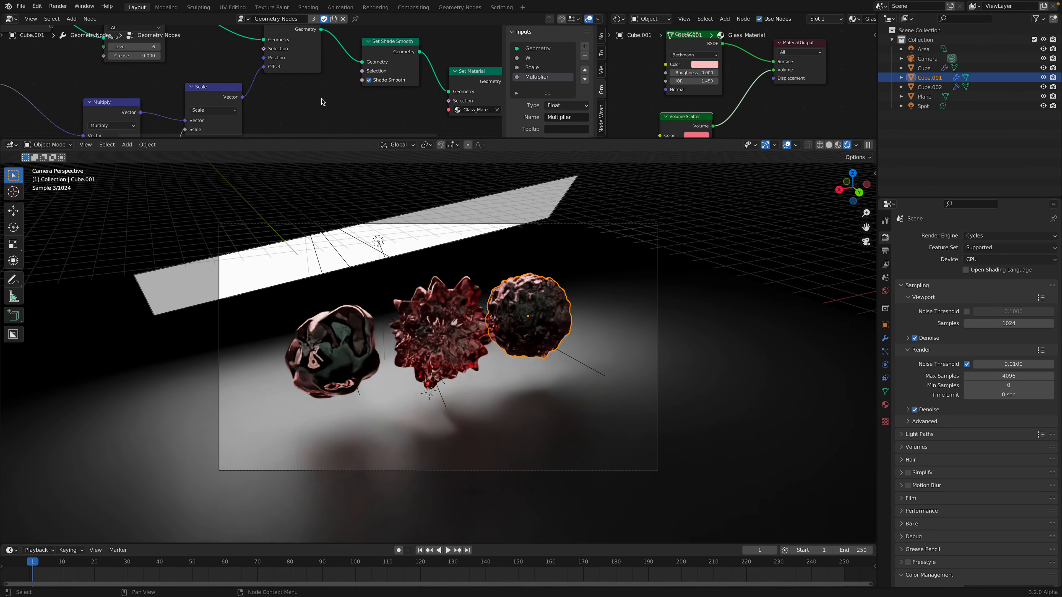
{"action": "left_click", "coordinate": [342, 81]}
{"action": "left_click", "coordinate": [343, 81]}
{"action": "key", "text": "ctrl+s"}
Examine Cube.001's full geometry node tree and its modifier inputs for W, Scale and Multiplier.
{"action": "scroll", "coordinate": [317, 85], "scroll_direction": "down", "scroll_amount": 4}
{"action": "middle_click_drag", "start_coordinate": [292, 85], "coordinate": [368, 95]}
{"action": "scroll", "coordinate": [318, 80], "scroll_direction": "down", "scroll_amount": 1}
{"action": "scroll", "coordinate": [303, 76], "scroll_direction": "up", "scroll_amount": 4}
{"action": "mouse_move", "coordinate": [263, 69]}
{"action": "middle_mouse_down"}
{"action": "mouse_move", "coordinate": [296, 97]}
{"action": "mouse_move", "coordinate": [254, 54]}
{"action": "middle_mouse_up"}
{"action": "scroll", "coordinate": [303, 83], "scroll_direction": "down", "scroll_amount": 2}
{"action": "scroll", "coordinate": [265, 71], "scroll_direction": "down", "scroll_amount": 2}
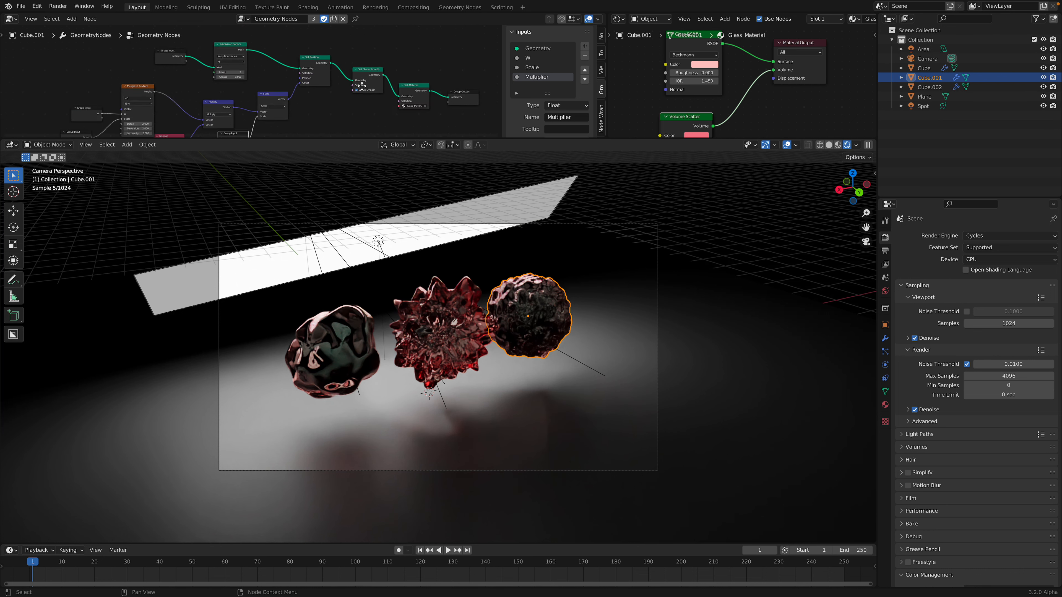
{"action": "left_click_drag", "start_coordinate": [393, 138], "coordinate": [392, 218]}
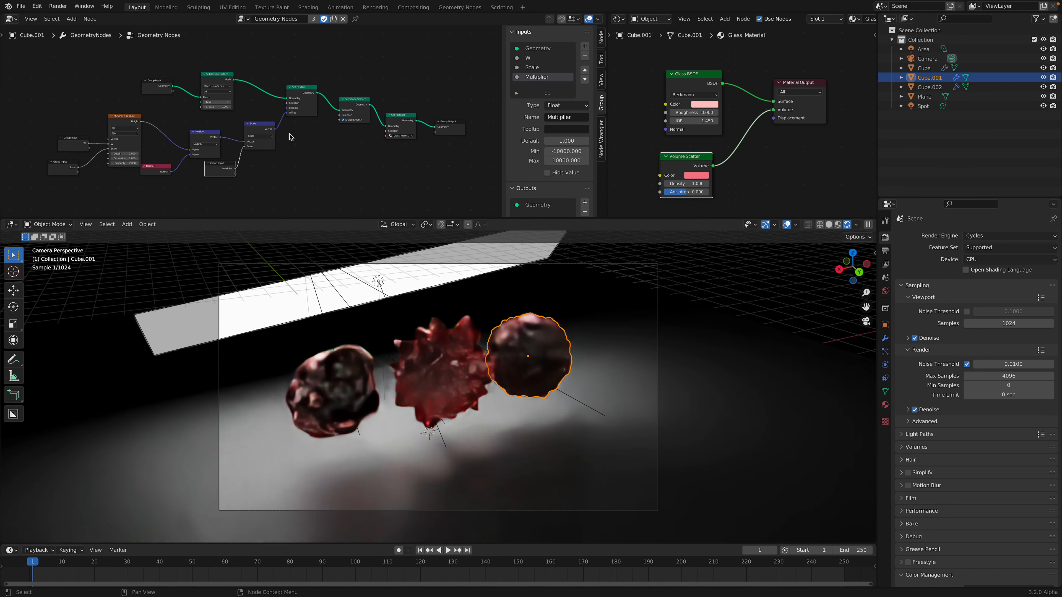
{"action": "scroll", "coordinate": [261, 89], "scroll_direction": "up", "scroll_amount": 1}
{"action": "middle_click_drag", "start_coordinate": [261, 89], "coordinate": [268, 84]}
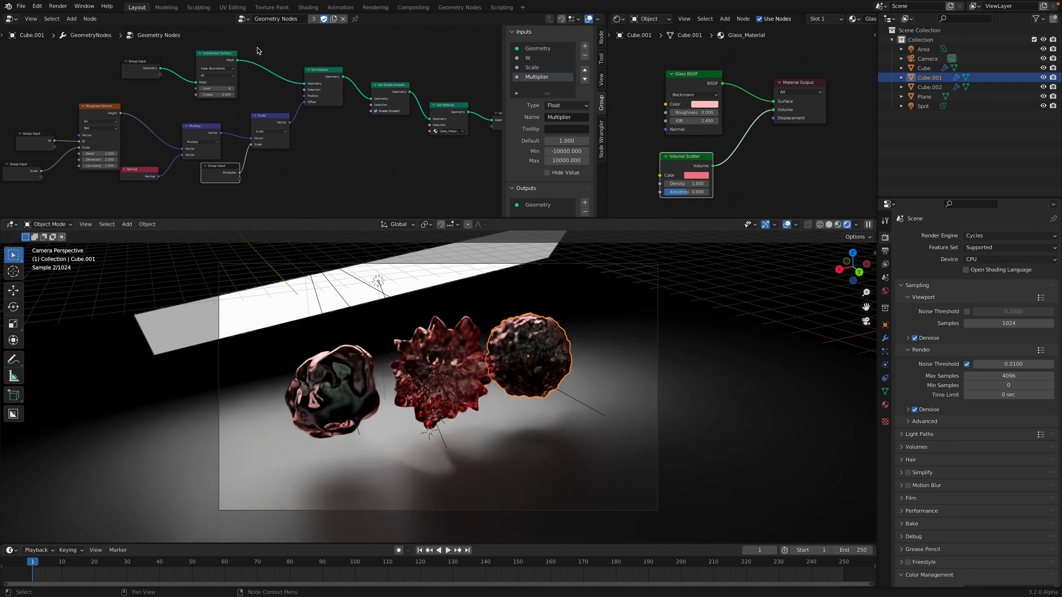
{"action": "left_click", "coordinate": [885, 337]}
{"action": "left_click", "coordinate": [927, 235]}
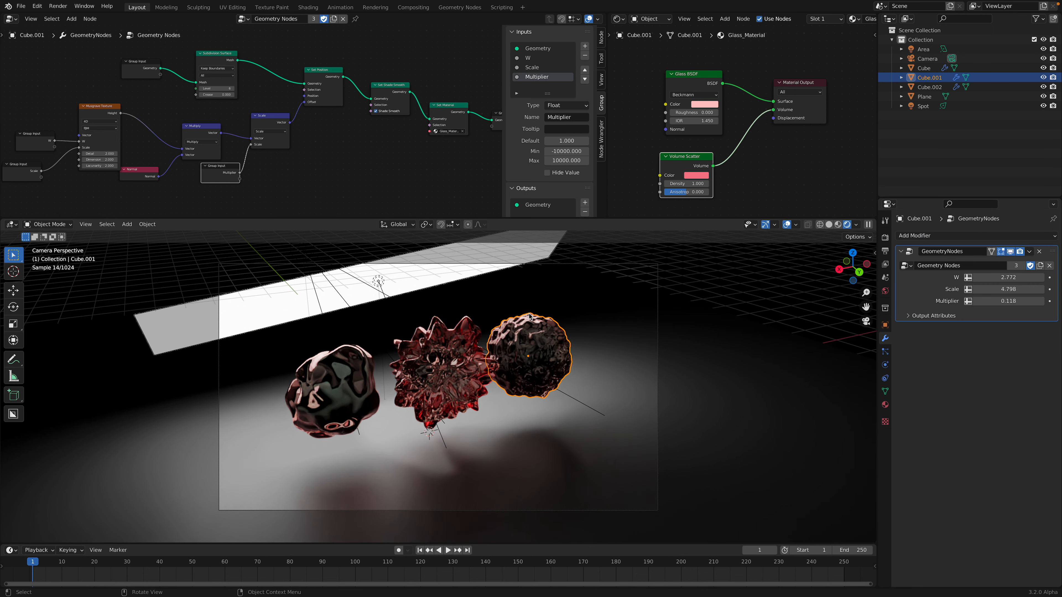
{"action": "scroll", "coordinate": [498, 58], "scroll_direction": "up", "scroll_amount": 2}
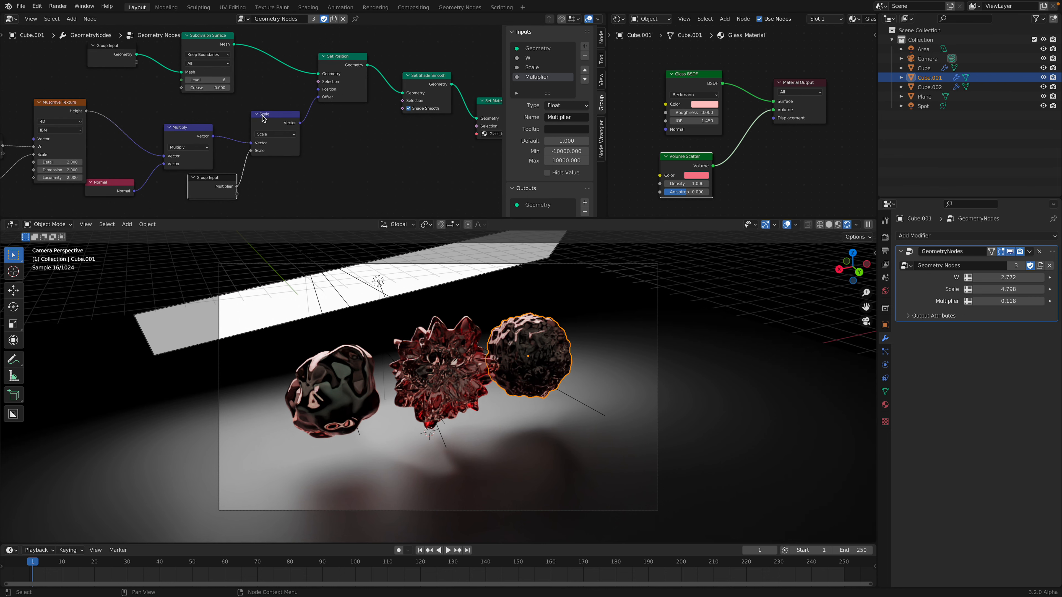
Hide the node editor sidebar, then switch the 3D viewport to solid shading and save the file.
{"action": "key", "text": "n"}
{"action": "scroll", "coordinate": [497, 119], "scroll_direction": "down", "scroll_amount": 3}
{"action": "middle_click_drag", "start_coordinate": [346, 107], "coordinate": [401, 135]}
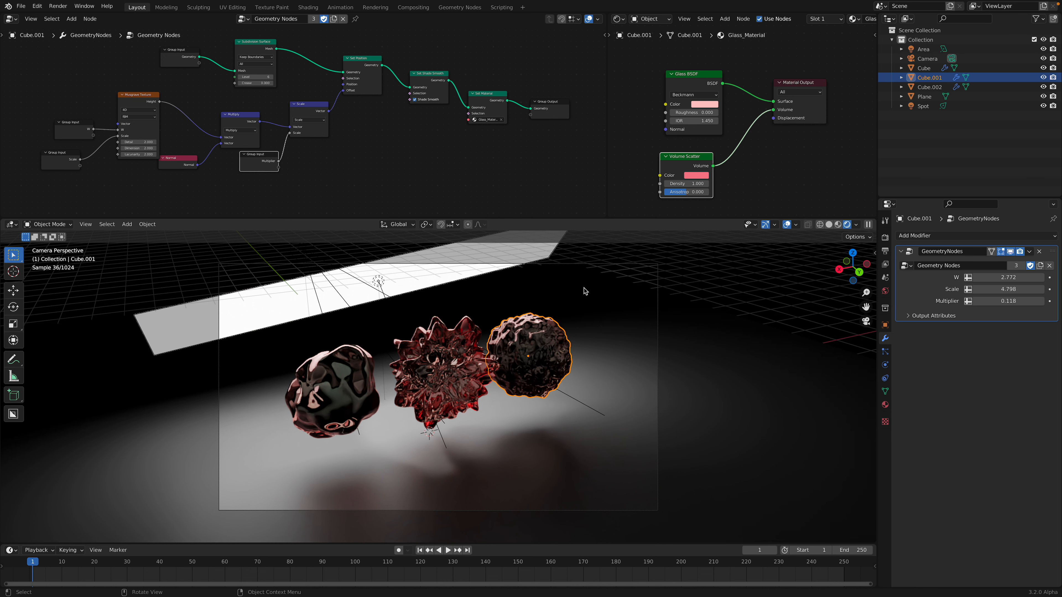
{"action": "left_click", "coordinate": [830, 223]}
{"action": "mouse_move", "coordinate": [472, 339]}
{"action": "middle_mouse_down"}
{"action": "mouse_move", "coordinate": [528, 393]}
{"action": "mouse_move", "coordinate": [475, 340]}
{"action": "middle_mouse_up"}
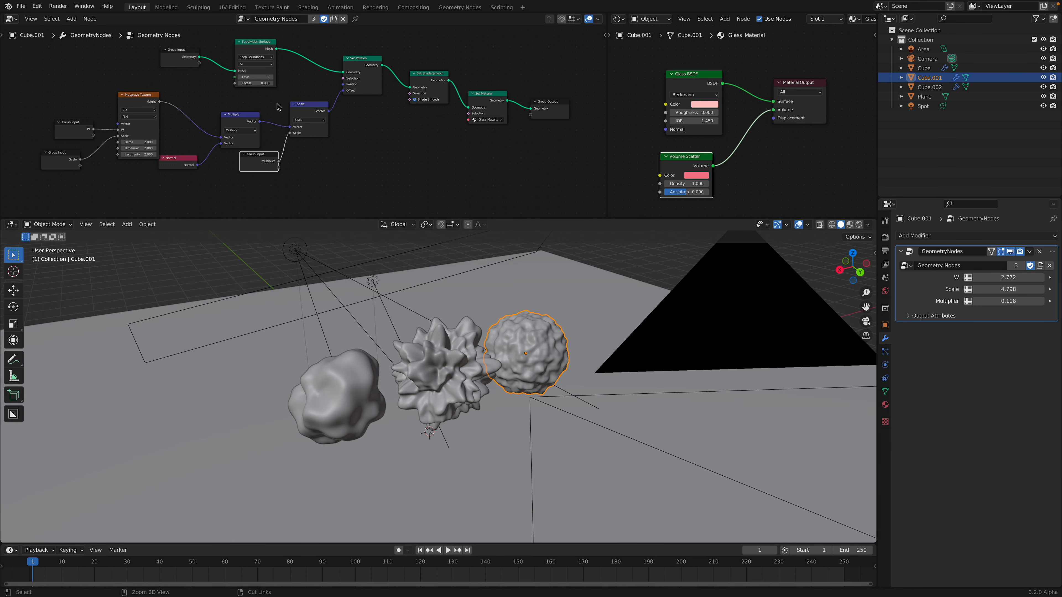
{"action": "key", "text": "ctrl+s"}
Add a Curve Circle node in free space beside the node tree and place a duplicate below it.
{"action": "middle_click_drag", "start_coordinate": [239, 106], "coordinate": [289, 115]}
{"action": "scroll", "coordinate": [289, 115], "scroll_direction": "up", "scroll_amount": 1}
{"action": "middle_click_drag", "start_coordinate": [206, 123], "coordinate": [278, 137]}
{"action": "scroll", "coordinate": [237, 130], "scroll_direction": "up", "scroll_amount": 1}
{"action": "key", "text": "shift+a"}
{"action": "type", "text": "scurve circle"}
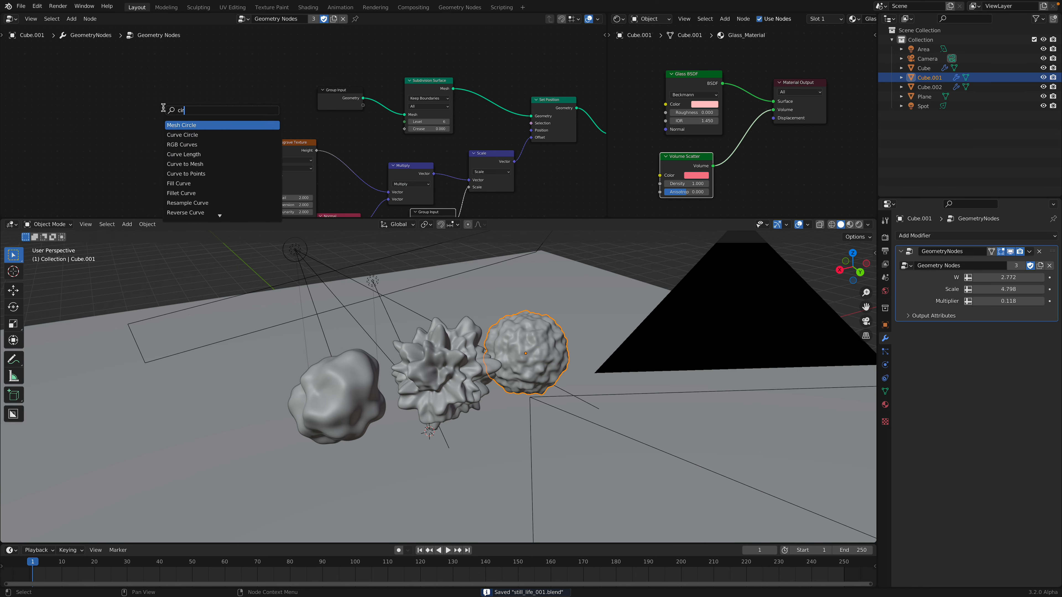
{"action": "key", "text": "Return"}
{"action": "left_click", "coordinate": [39, 57]}
{"action": "key", "text": "shift+d"}
{"action": "left_click", "coordinate": [41, 117]}
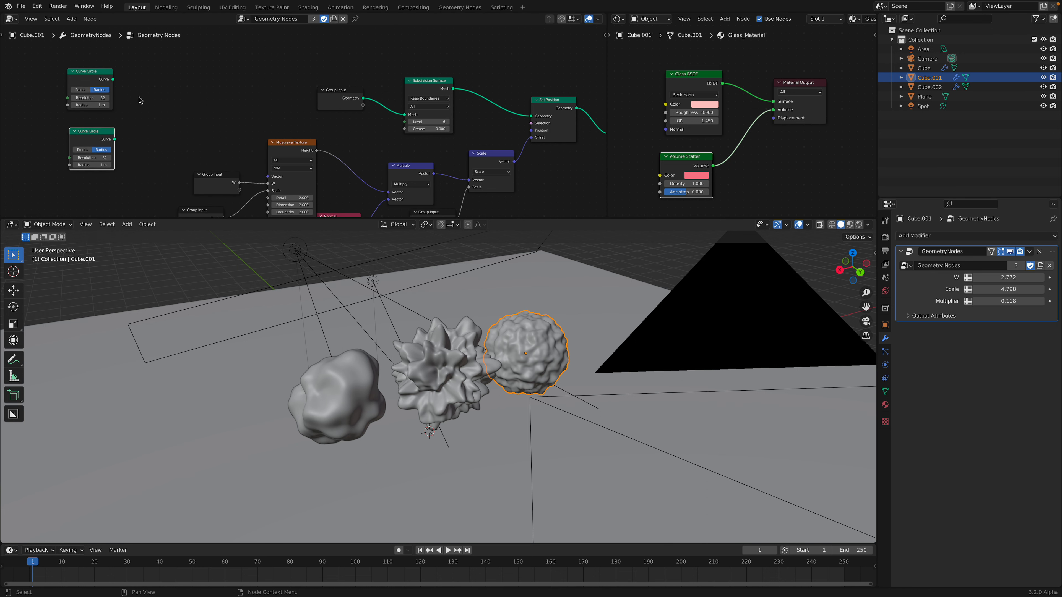
Add a Curve to Mesh node using the two circles as curve and profile, and feed its mesh into Set Position.
{"action": "scroll", "coordinate": [140, 99], "scroll_direction": "up", "scroll_amount": 2}
{"action": "key", "text": "shift+a"}
{"action": "key", "text": "s"}
{"action": "type", "text": "curve to mesh"}
{"action": "key", "text": "Return"}
{"action": "left_click", "coordinate": [144, 87]}
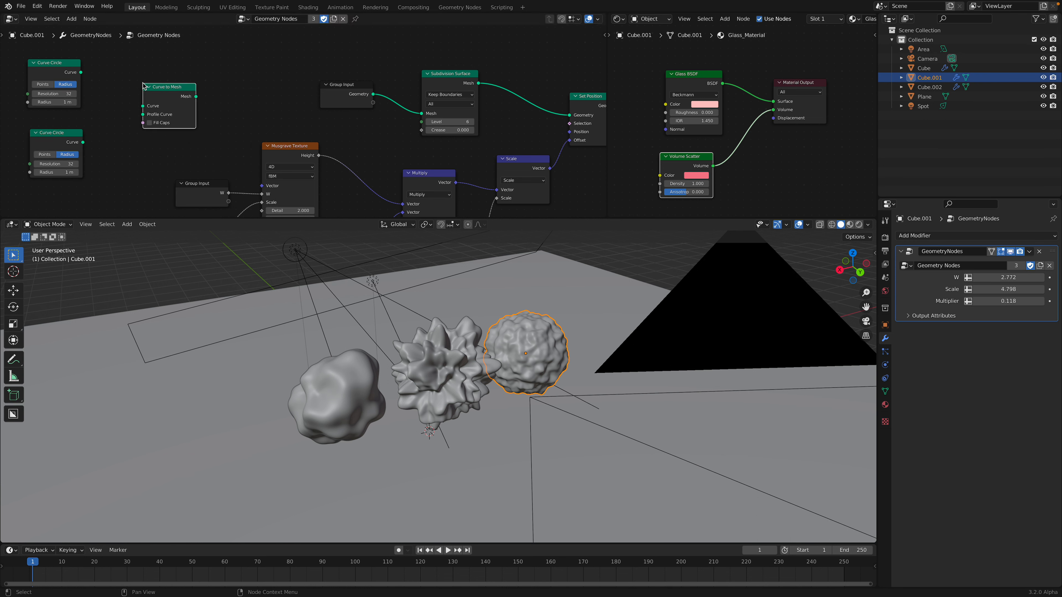
{"action": "left_click_drag", "start_coordinate": [81, 72], "coordinate": [143, 106]}
{"action": "left_click_drag", "start_coordinate": [82, 143], "coordinate": [497, 111]}
{"action": "scroll", "coordinate": [76, 85], "scroll_direction": "down", "scroll_amount": 1}
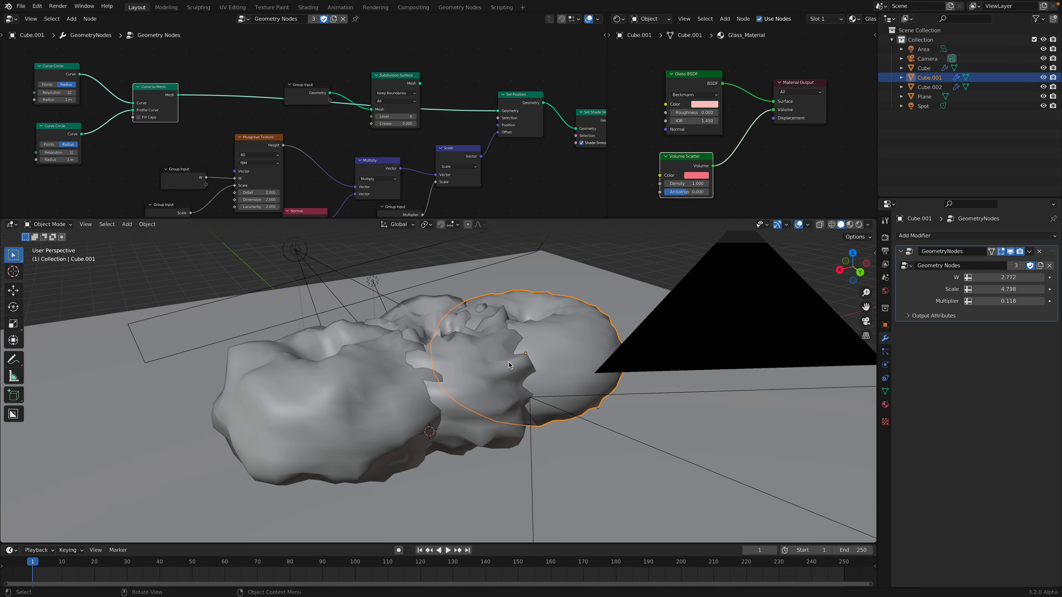
Set the main Curve Circle's radius to 1.7 m and the profile circle's radius to 0.38 m.
{"action": "middle_click_drag", "start_coordinate": [508, 365], "coordinate": [507, 393]}
{"action": "left_click_drag", "start_coordinate": [62, 159], "coordinate": [87, 100]}
{"action": "middle_click_drag", "start_coordinate": [459, 346], "coordinate": [438, 354]}
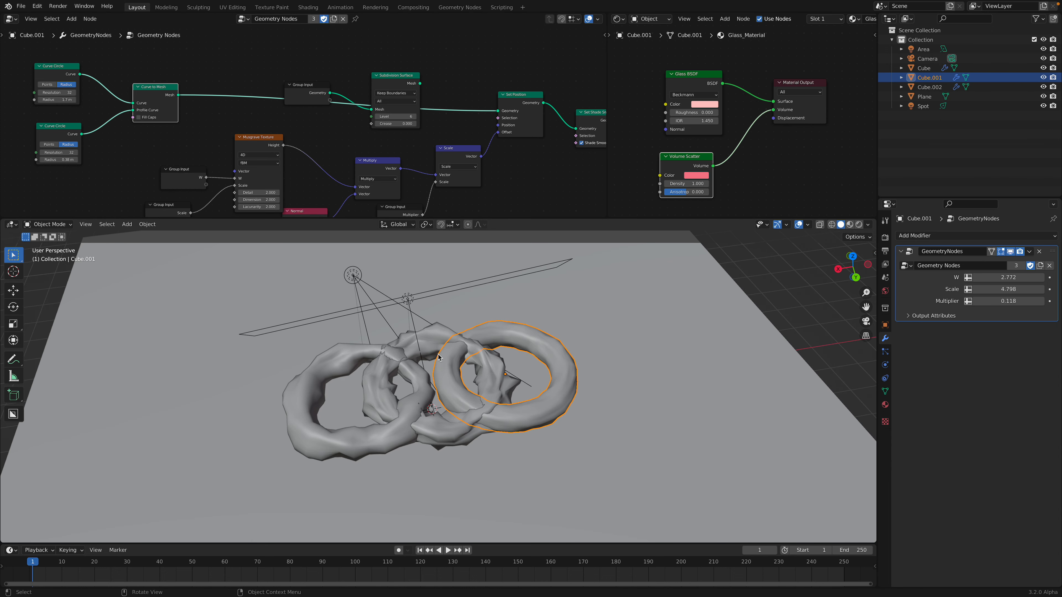
Move the three overlapping rings apart along the X axis so they lie side by side.
{"action": "key", "text": "g"}
{"action": "key", "text": "x"}
{"action": "left_click", "coordinate": [513, 333]}
{"action": "left_click", "coordinate": [467, 344]}
{"action": "key", "text": "g"}
{"action": "key", "text": "x"}
{"action": "left_click", "coordinate": [494, 339]}
{"action": "left_click", "coordinate": [361, 356]}
{"action": "key", "text": "g"}
{"action": "key", "text": "x"}
{"action": "left_click", "coordinate": [267, 280]}
Move the original Group Input and Subdivision Surface nodes up, clear of the new mesh link.
{"action": "middle_click_drag", "start_coordinate": [177, 116], "coordinate": [187, 154]}
{"action": "left_click_drag", "start_coordinate": [317, 133], "coordinate": [280, 87]}
{"action": "left_click_drag", "start_coordinate": [413, 116], "coordinate": [386, 46]}
{"action": "left_click_drag", "start_coordinate": [274, 81], "coordinate": [271, 62]}
Duplicate the Subdivision Surface node, insert it between Curve to Mesh and Set Position, and set its level to 3.
{"action": "scroll", "coordinate": [384, 52], "scroll_direction": "up", "scroll_amount": 2}
{"action": "left_click", "coordinate": [392, 36]}
{"action": "key", "text": "shift+d"}
{"action": "left_click", "coordinate": [490, 80]}
{"action": "left_click", "coordinate": [481, 91]}
{"action": "type", "text": "1"}
{"action": "key", "text": "Return"}
{"action": "left_click_drag", "start_coordinate": [473, 55], "coordinate": [383, 118]}
{"action": "left_click", "coordinate": [405, 152]}
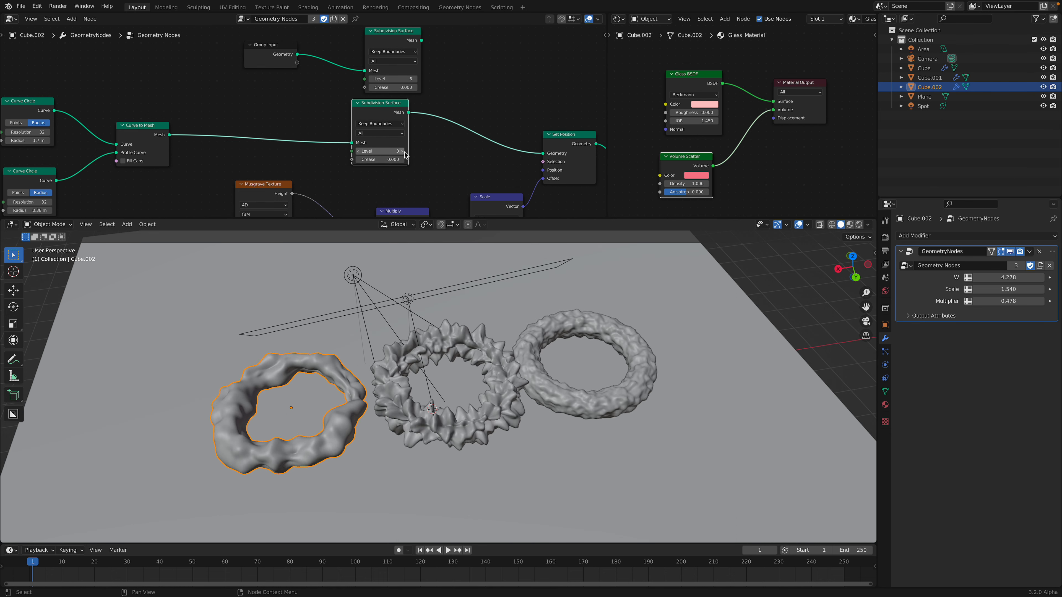
Set the profile circle's radius to 0.5 m and the main circle's radius to 1.84 m.
{"action": "middle_click_drag", "start_coordinate": [430, 173], "coordinate": [446, 139]}
{"action": "middle_click_drag", "start_coordinate": [153, 135], "coordinate": [179, 121]}
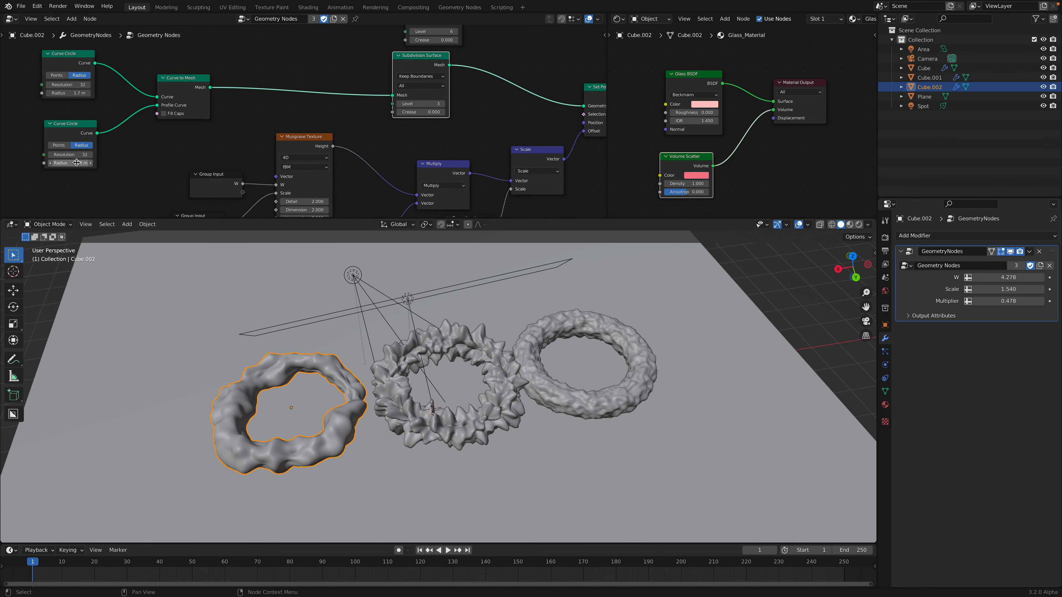
{"action": "mouse_move", "coordinate": [71, 163]}
{"action": "left_mouse_down", "text": "shift"}
{"action": "mouse_move", "coordinate": [121, 162]}
{"action": "mouse_move", "coordinate": [75, 162]}
{"action": "mouse_move", "coordinate": [89, 163]}
{"action": "left_mouse_up", "text": "shift"}
{"action": "mouse_move", "coordinate": [68, 93]}
{"action": "left_mouse_down"}
{"action": "mouse_move", "coordinate": [85, 92]}
{"action": "mouse_move", "coordinate": [74, 92]}
{"action": "left_mouse_up"}
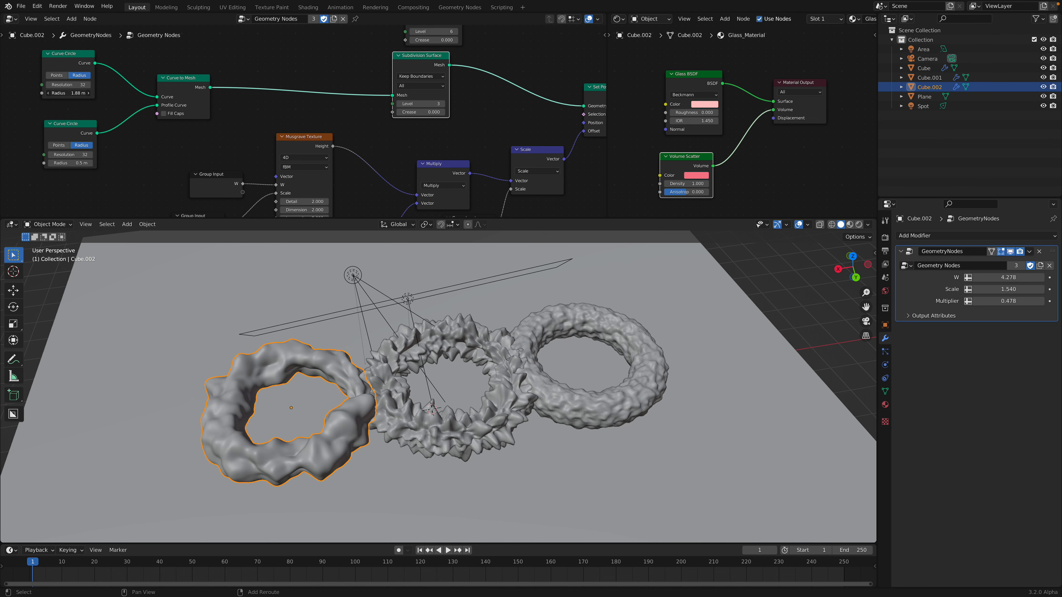
Rotate Cube.002's ring freely with trackball rotation so it stands steeply tilted.
{"action": "middle_click_drag", "start_coordinate": [481, 360], "coordinate": [467, 345]}
{"action": "key", "text": "r"}
{"action": "key", "text": "r"}
{"action": "left_click", "coordinate": [444, 352]}
Rotate the spiky Cube ring freely and move it so that it interlocks with Cube.002's ring.
{"action": "left_click", "coordinate": [445, 349]}
{"action": "key", "text": "r"}
{"action": "key", "text": "r"}
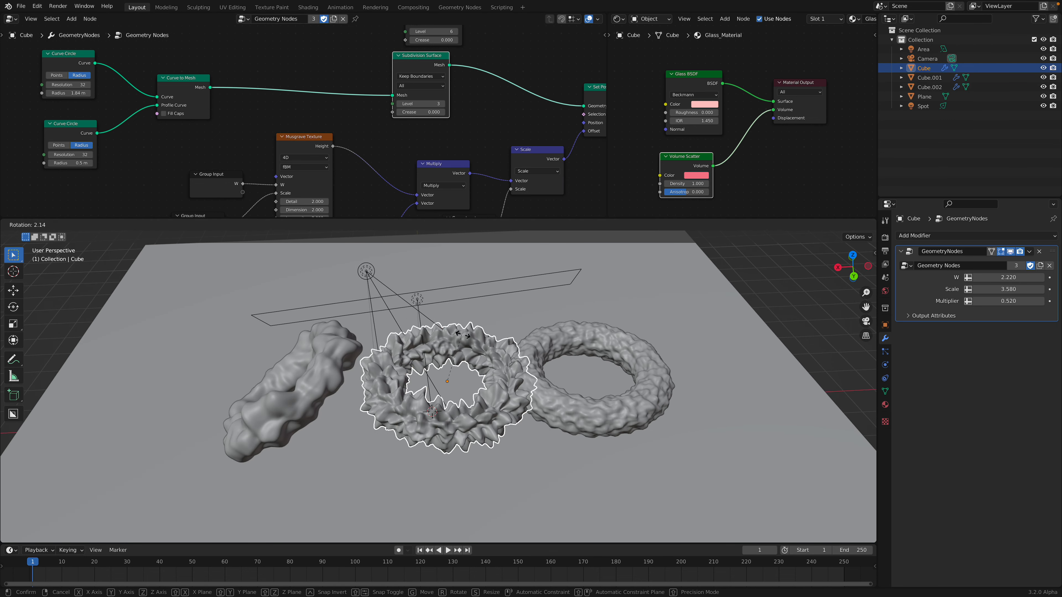
{"action": "left_click", "coordinate": [474, 341]}
{"action": "key", "text": "g"}
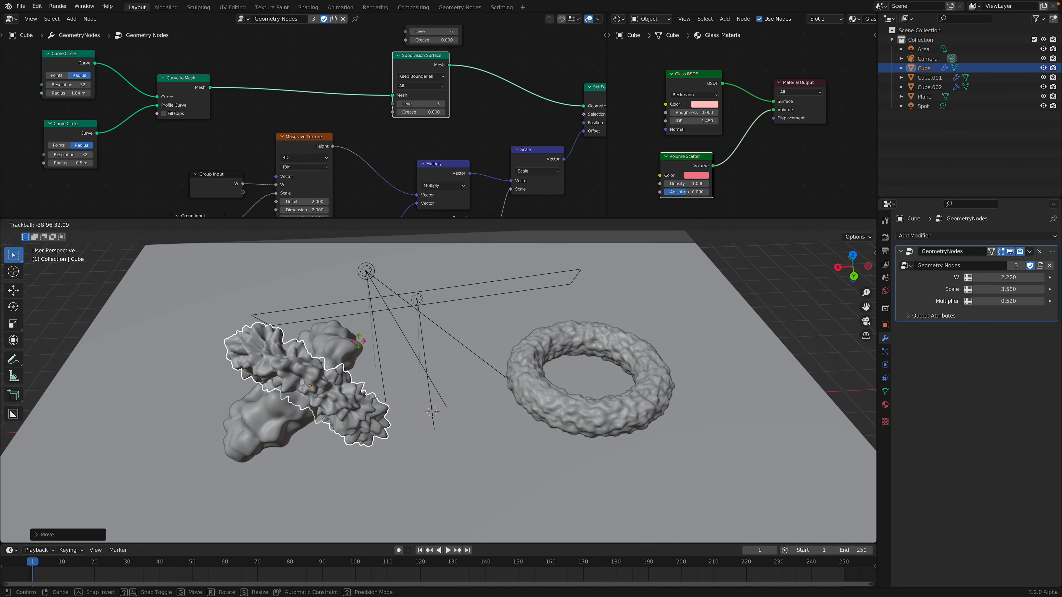
{"action": "left_click", "coordinate": [381, 337]}
{"action": "key", "text": "g"}
{"action": "left_click", "coordinate": [548, 344]}
Move Cube.001's ring against the other two so that it lies around the base of the spiky ring.
{"action": "left_click", "coordinate": [540, 346]}
{"action": "key", "text": "g"}
{"action": "left_click", "coordinate": [444, 347]}
{"action": "middle_click_drag", "start_coordinate": [448, 350], "coordinate": [456, 333]}
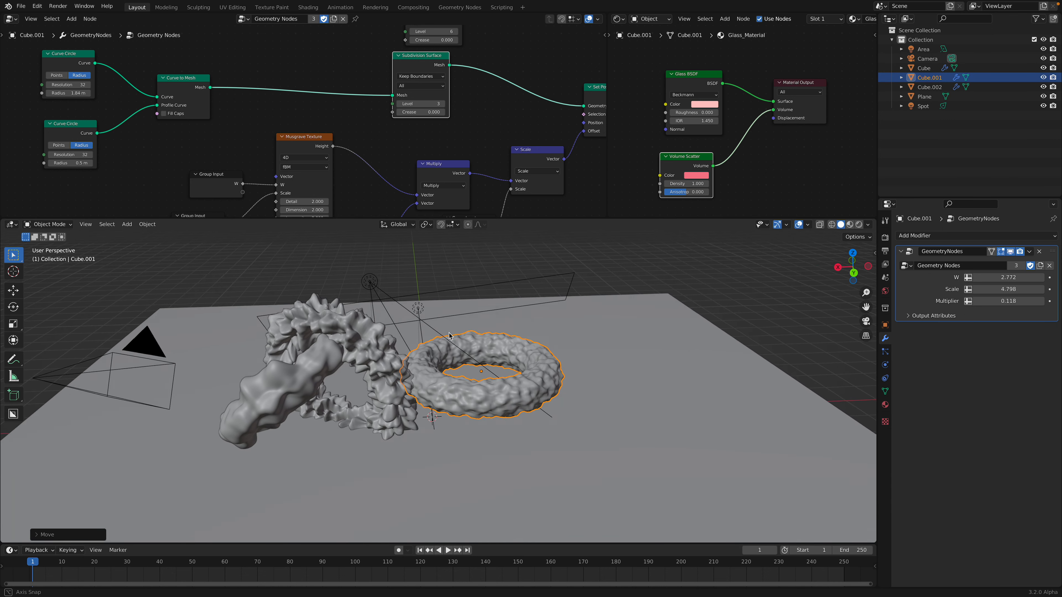
{"action": "key", "text": "g"}
{"action": "left_click", "coordinate": [361, 340]}
Select all three rings and move them together slightly upwards over the floor.
{"action": "left_click", "coordinate": [360, 340], "text": "shift"}
{"action": "left_click", "coordinate": [300, 368], "text": "shift"}
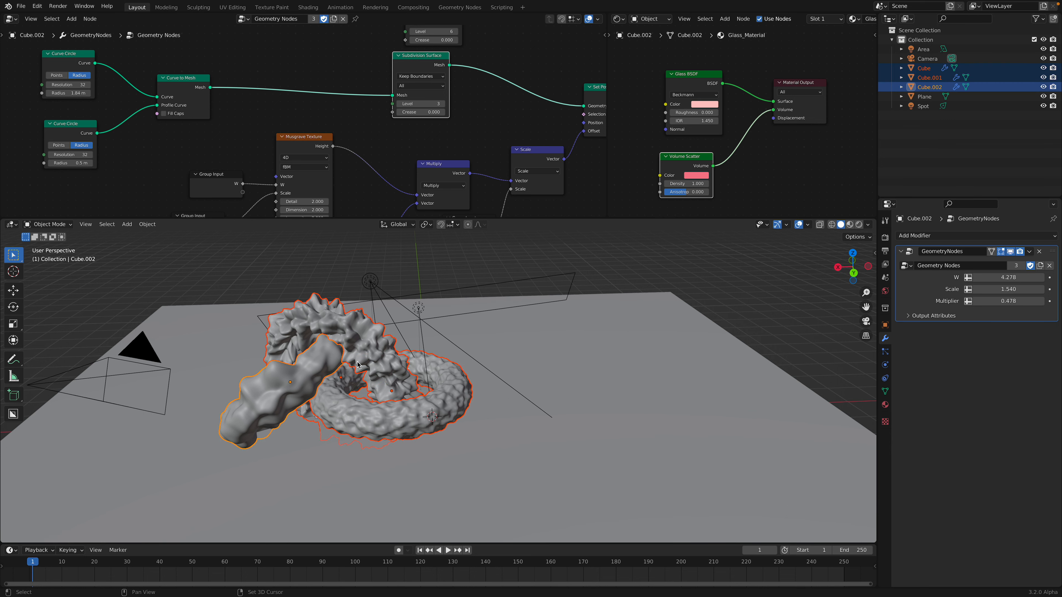
{"action": "key", "text": "g"}
{"action": "left_click", "coordinate": [377, 343]}
{"action": "middle_click_drag", "start_coordinate": [376, 342], "coordinate": [435, 352]}
Move the spot light and the area light further up and away from the interlocked rings.
{"action": "left_click", "coordinate": [318, 334]}
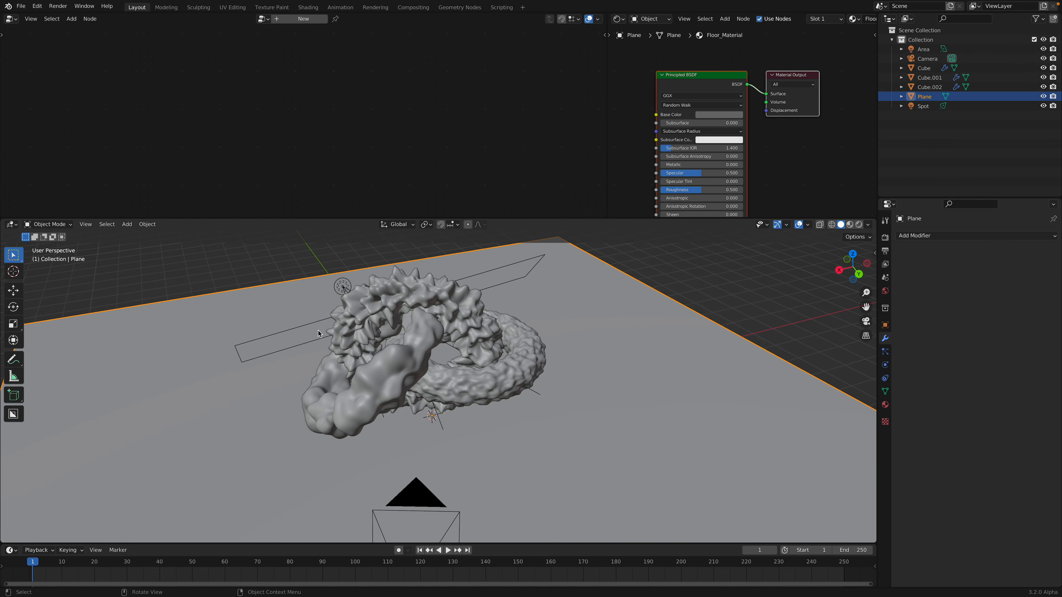
{"action": "left_click", "coordinate": [342, 287]}
{"action": "left_click_drag", "start_coordinate": [342, 287], "coordinate": [310, 261]}
{"action": "key", "text": "g"}
{"action": "left_click", "coordinate": [439, 281]}
{"action": "left_click", "coordinate": [483, 273]}
{"action": "key", "text": "g"}
{"action": "left_click", "coordinate": [471, 245]}
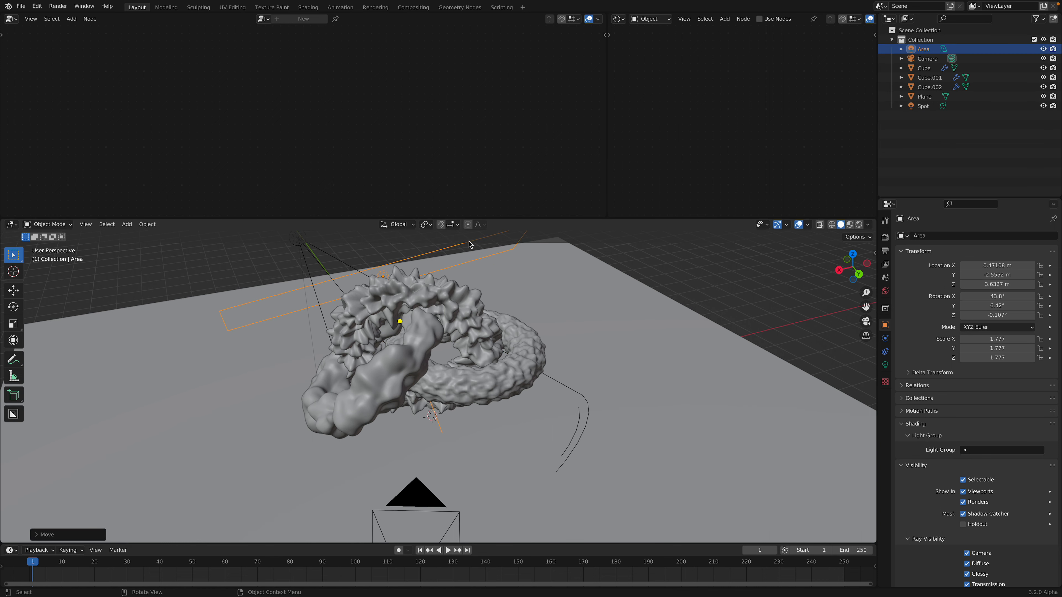
Scale up the floor plane beneath the rings.
{"action": "left_click", "coordinate": [600, 306]}
{"action": "key", "text": "s"}
{"action": "left_click", "coordinate": [709, 379]}
Switch the 3D viewport to rendered shading and enlarge it vertically to view the glass rings.
{"action": "scroll", "coordinate": [709, 379], "scroll_direction": "up", "scroll_amount": 2}
{"action": "middle_click_drag", "start_coordinate": [709, 379], "coordinate": [752, 330]}
{"action": "left_click", "coordinate": [859, 224]}
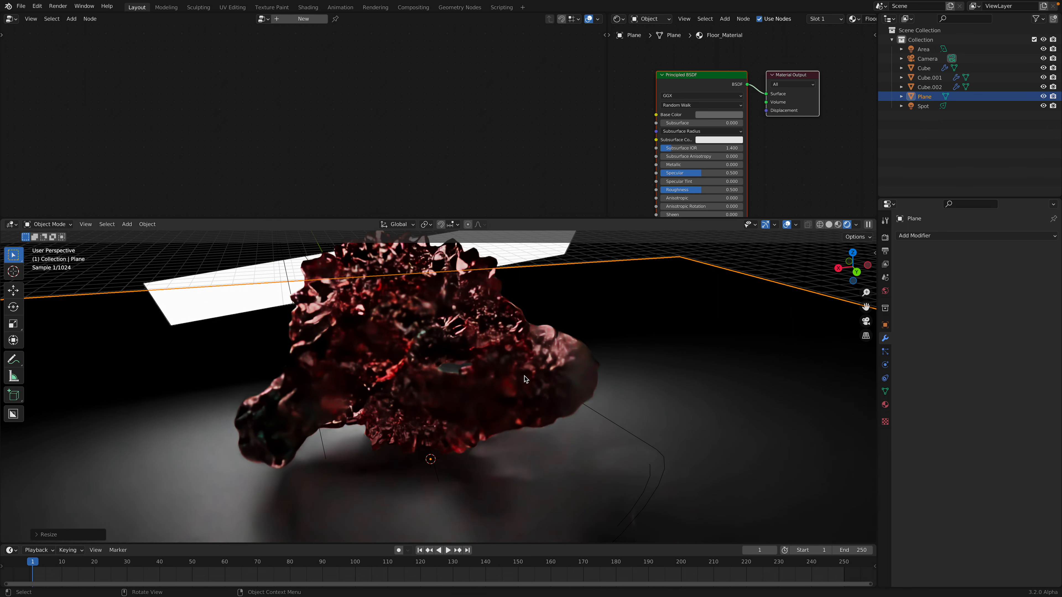
{"action": "left_click_drag", "start_coordinate": [528, 217], "coordinate": [529, 108]}
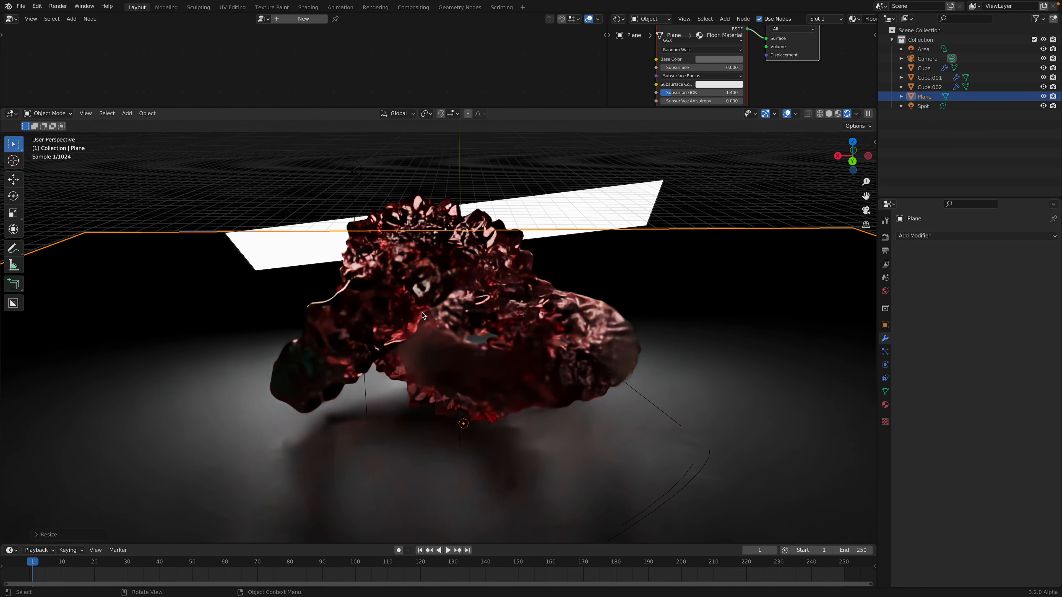
{"action": "middle_click_drag", "start_coordinate": [434, 351], "coordinate": [653, 295]}
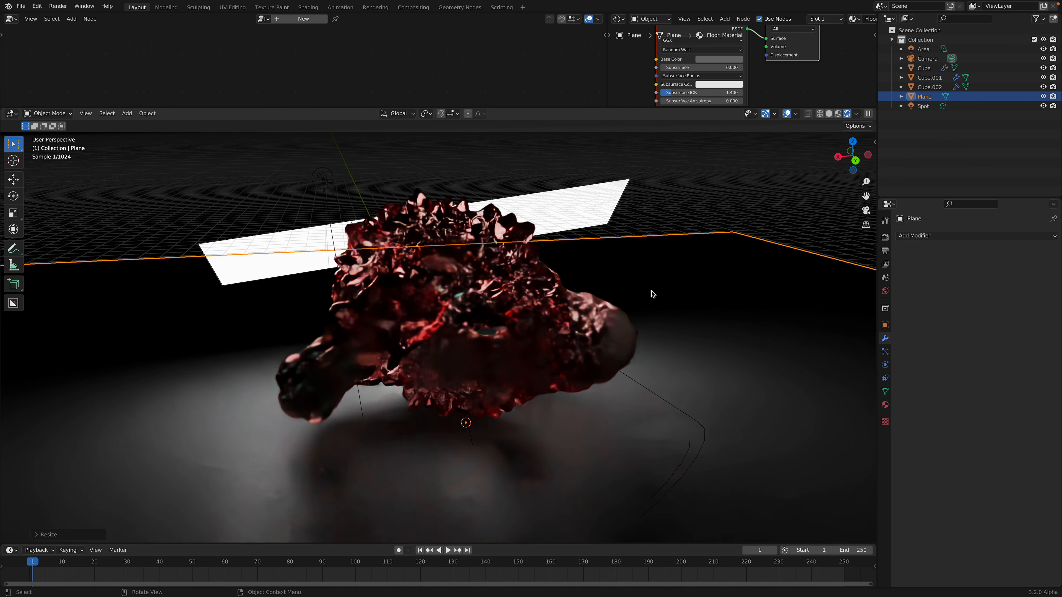